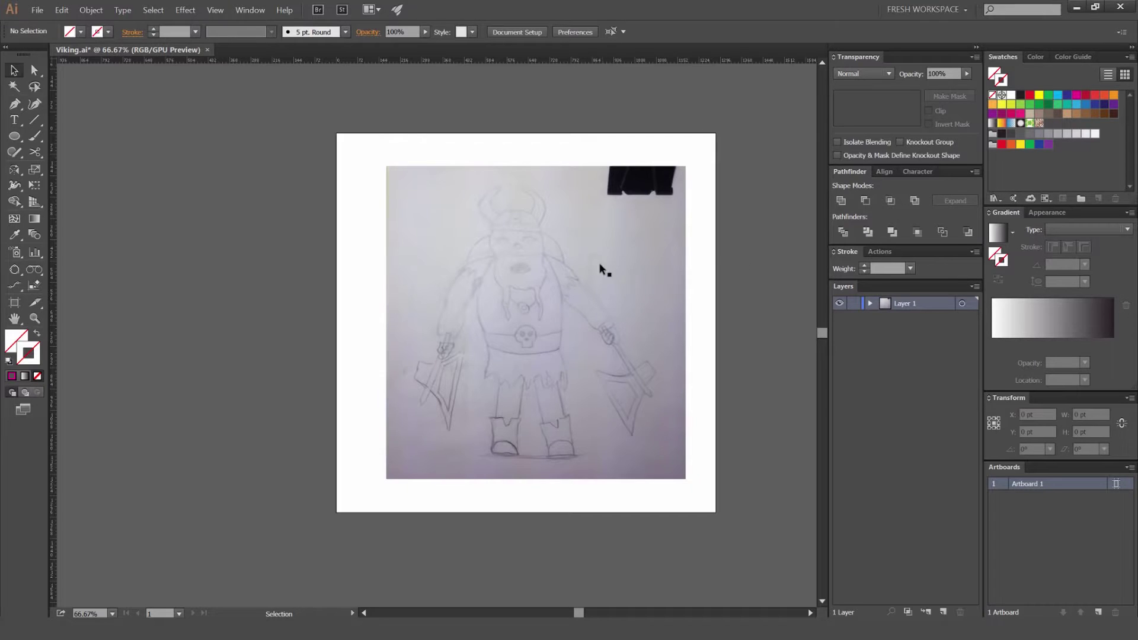
# Step: Rename the reference drawing's layer as Sketch and make it a template layer with images dimmed to 55%
pyautogui.keyDown('alt'); pyautogui.scroll(1, 573, 313); pyautogui.keyUp('alt')
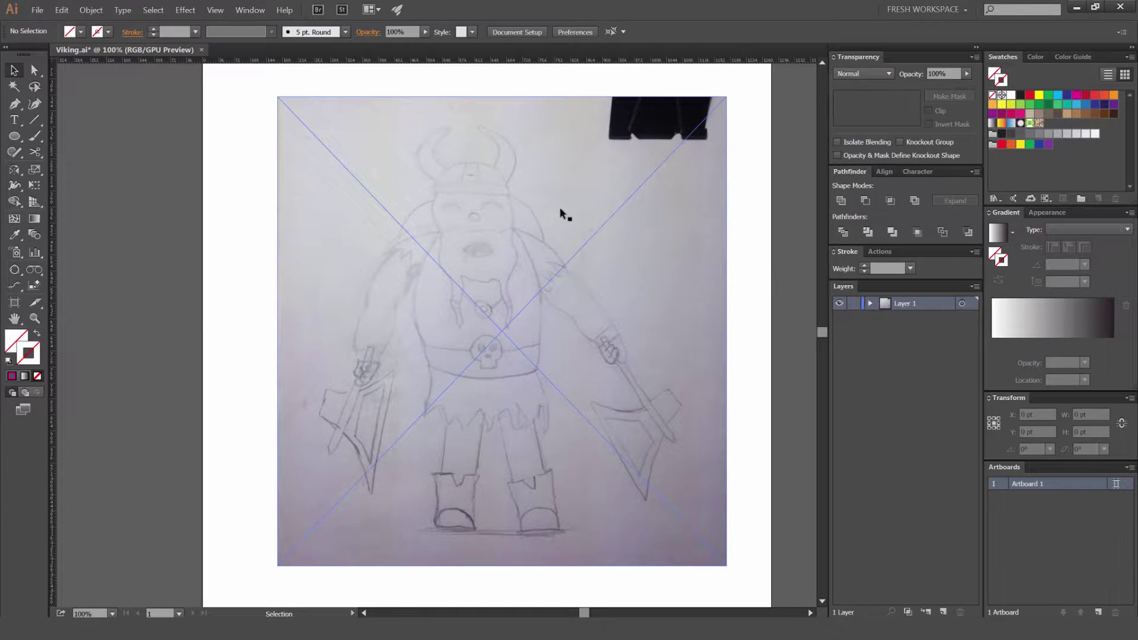
pyautogui.doubleClick(937, 309)
pyautogui.write('Sketch')
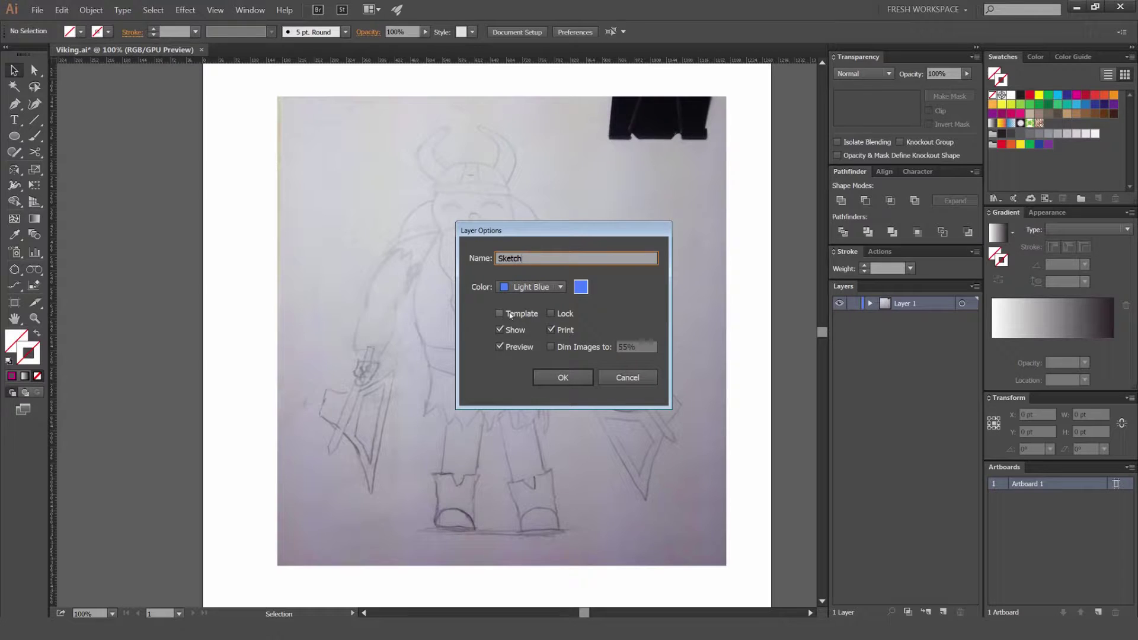
pyautogui.click(509, 315)
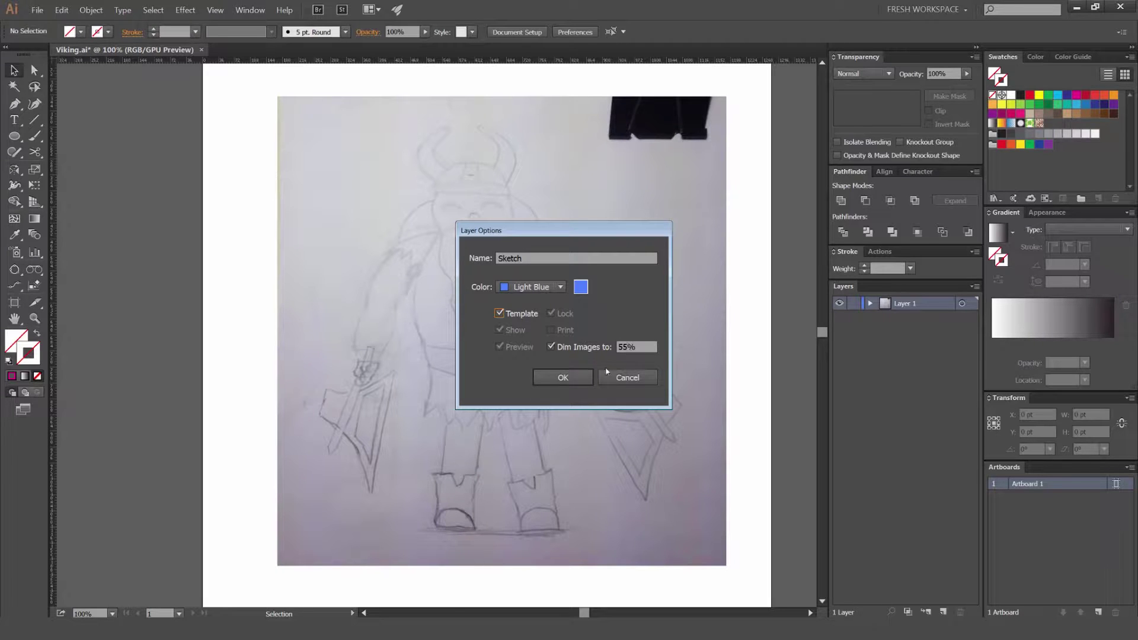
pyautogui.click(562, 378)
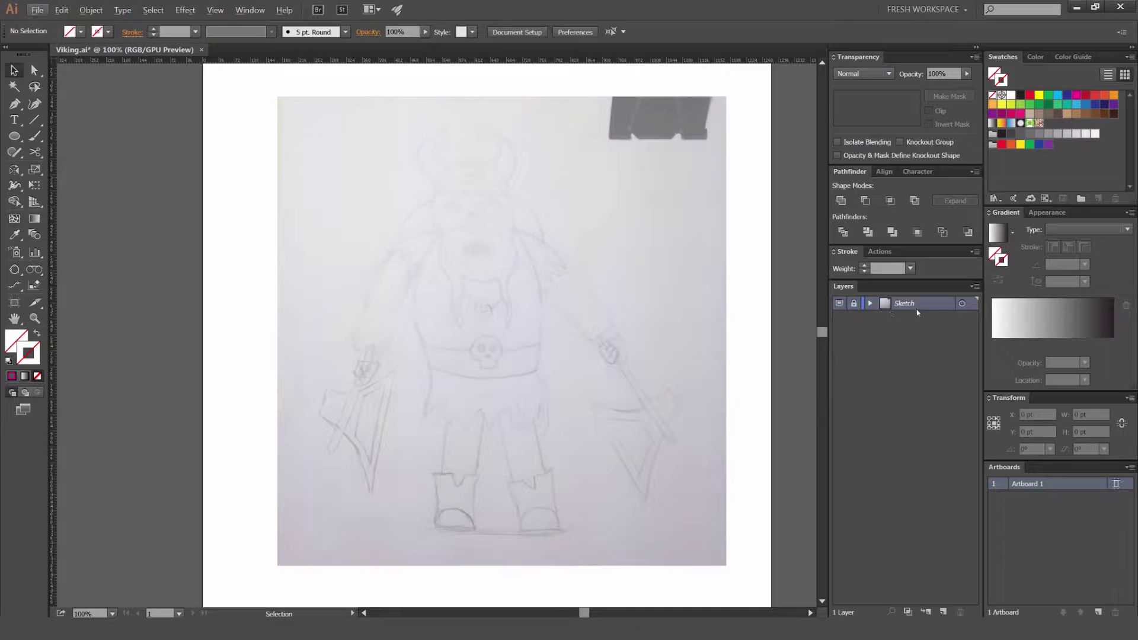
# Step: Add a new layer above the Sketch layer and name it Helmet
pyautogui.scroll(1, 481, 192)
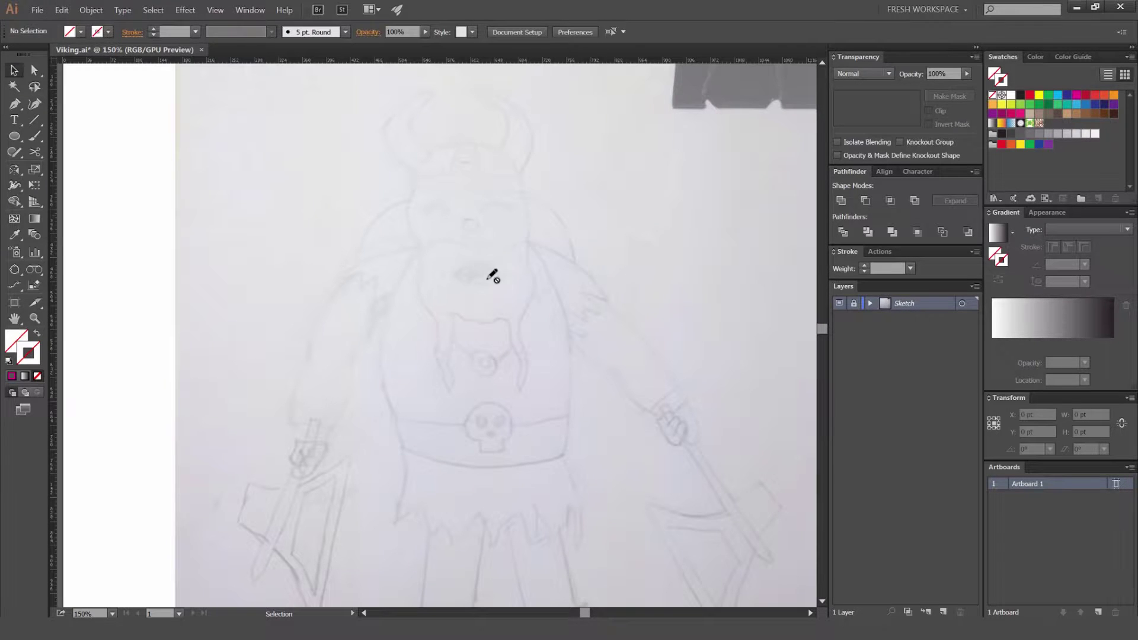
pyautogui.click(855, 348)
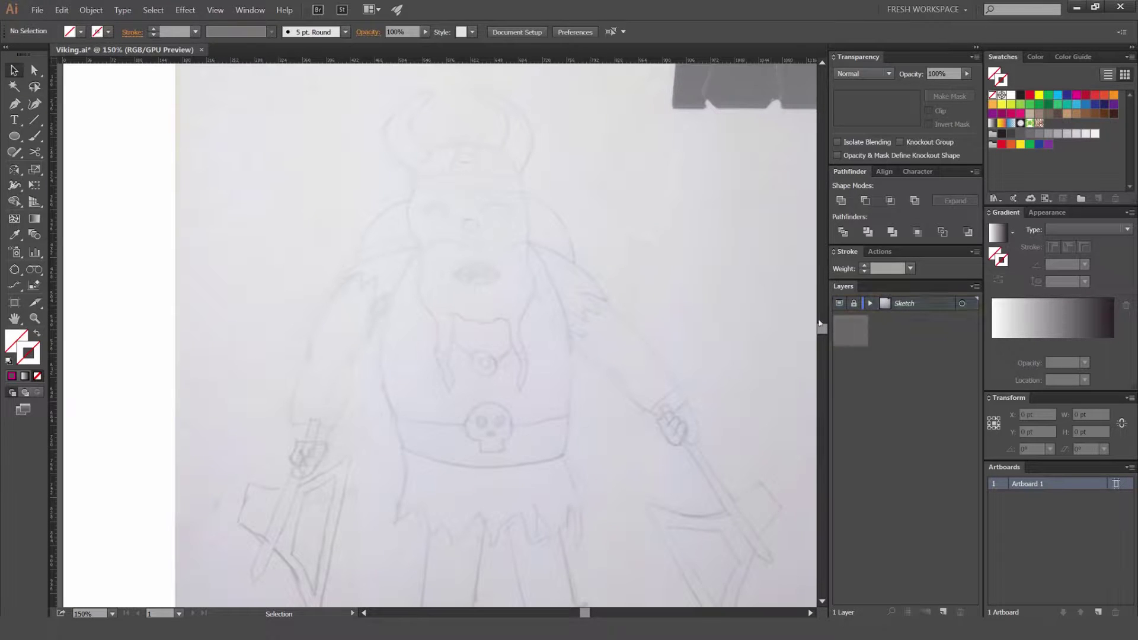
pyautogui.click(943, 612)
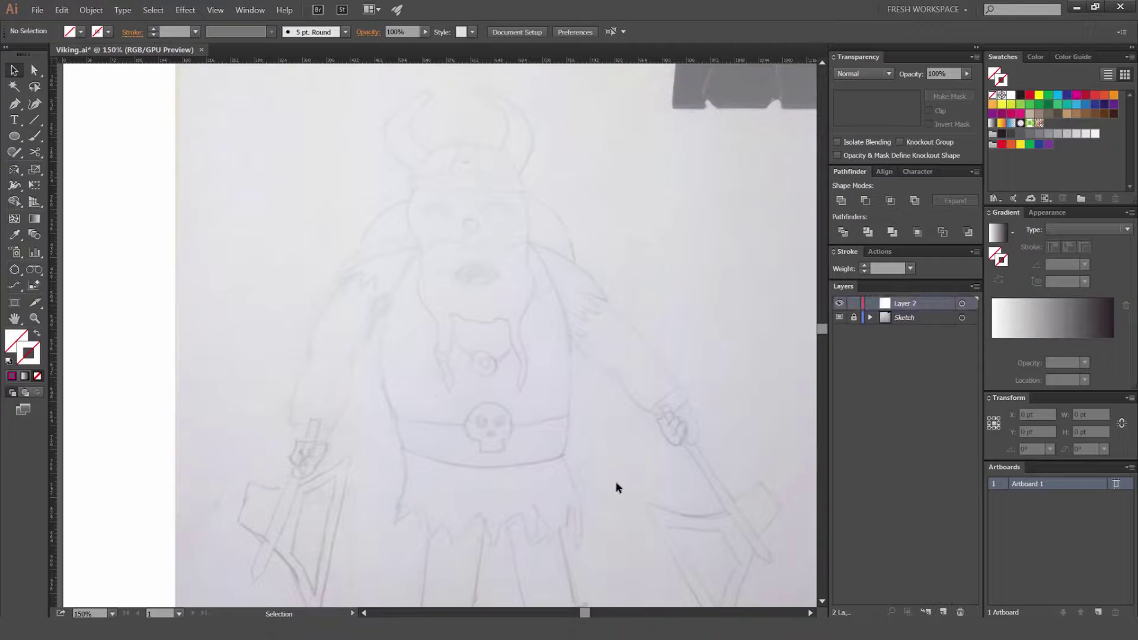
pyautogui.doubleClick(911, 304)
pyautogui.press('Return')
# Step: With the Pen tool and a 1 pt magenta stroke, trace the upper outer curve of the left horn from its tip
pyautogui.moveTo(545, 185); pyautogui.dragTo(601, 216)
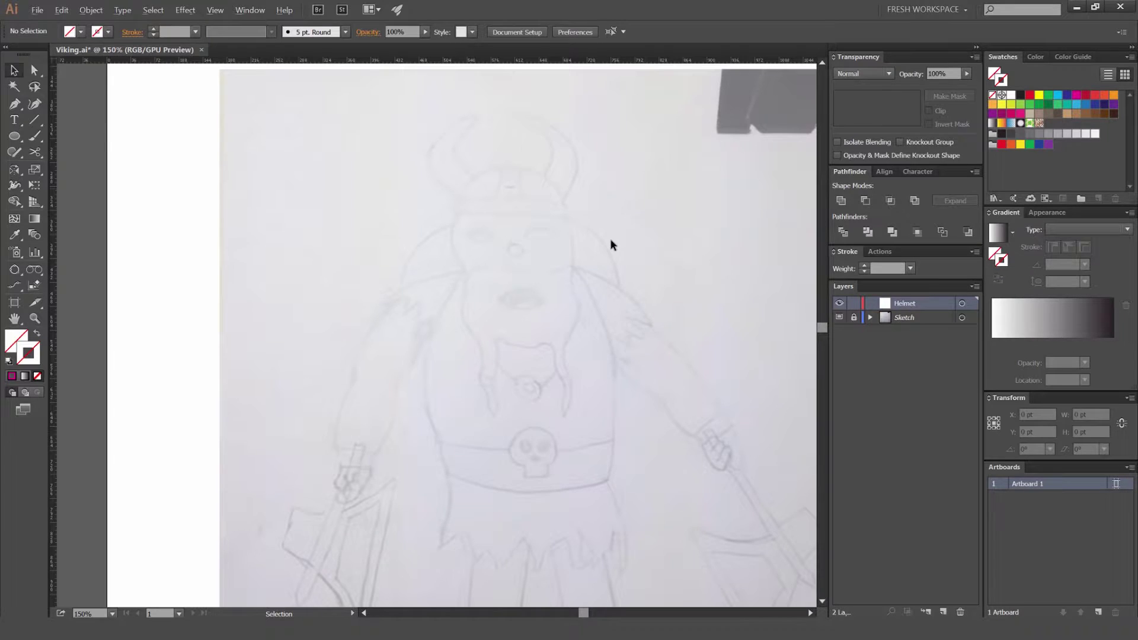
pyautogui.hotkey('ctrl', '-')
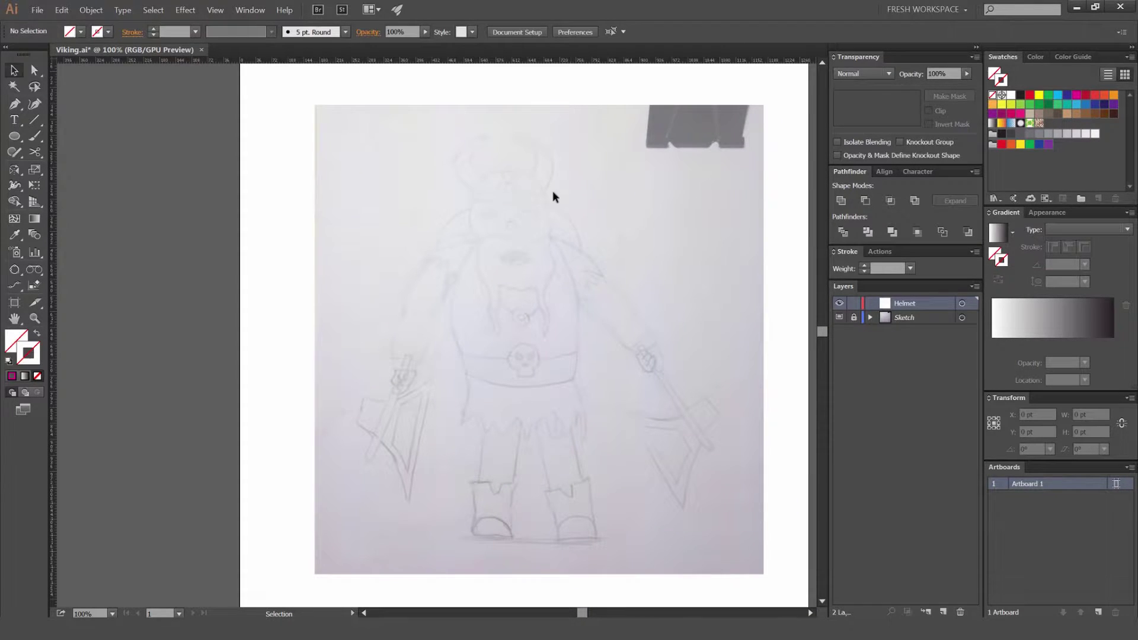
pyautogui.scroll(2, 512, 173)
pyautogui.moveTo(597, 155); pyautogui.dragTo(588, 177)
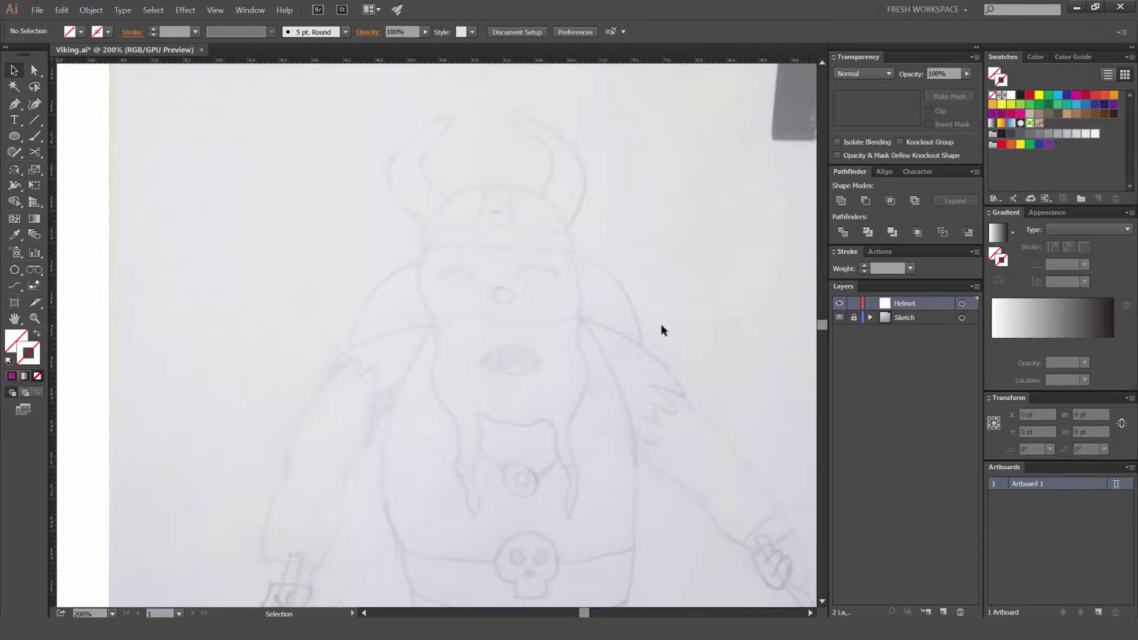
pyautogui.moveTo(647, 271); pyautogui.dragTo(610, 280)
pyautogui.scroll(1, 430, 213)
pyautogui.moveTo(442, 194); pyautogui.dragTo(422, 260)
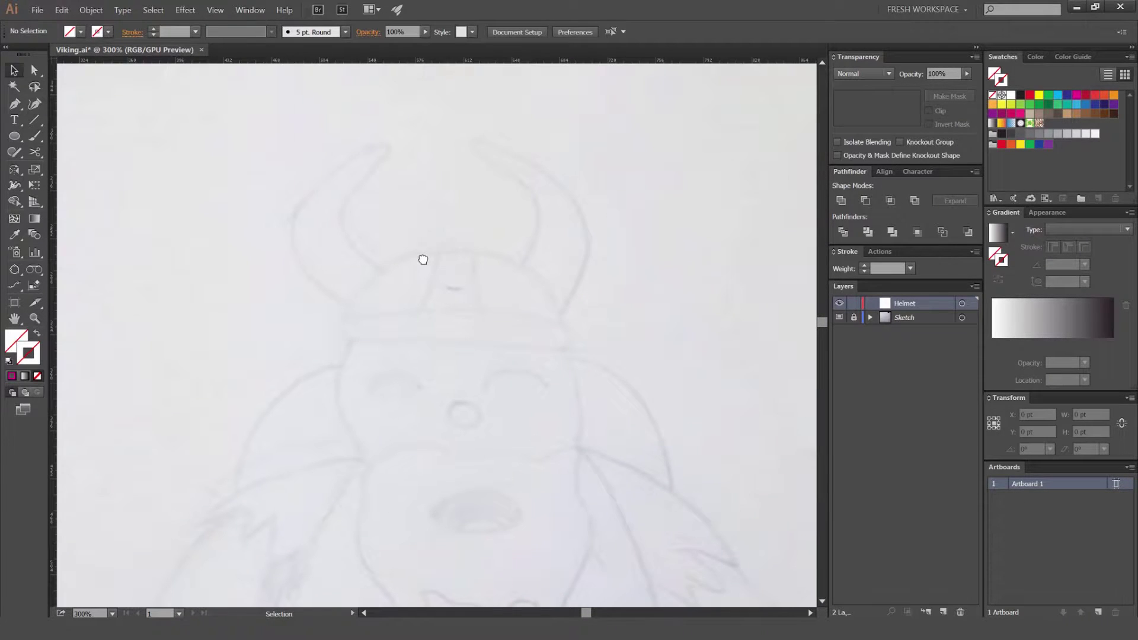
pyautogui.press('p')
pyautogui.click(1079, 96)
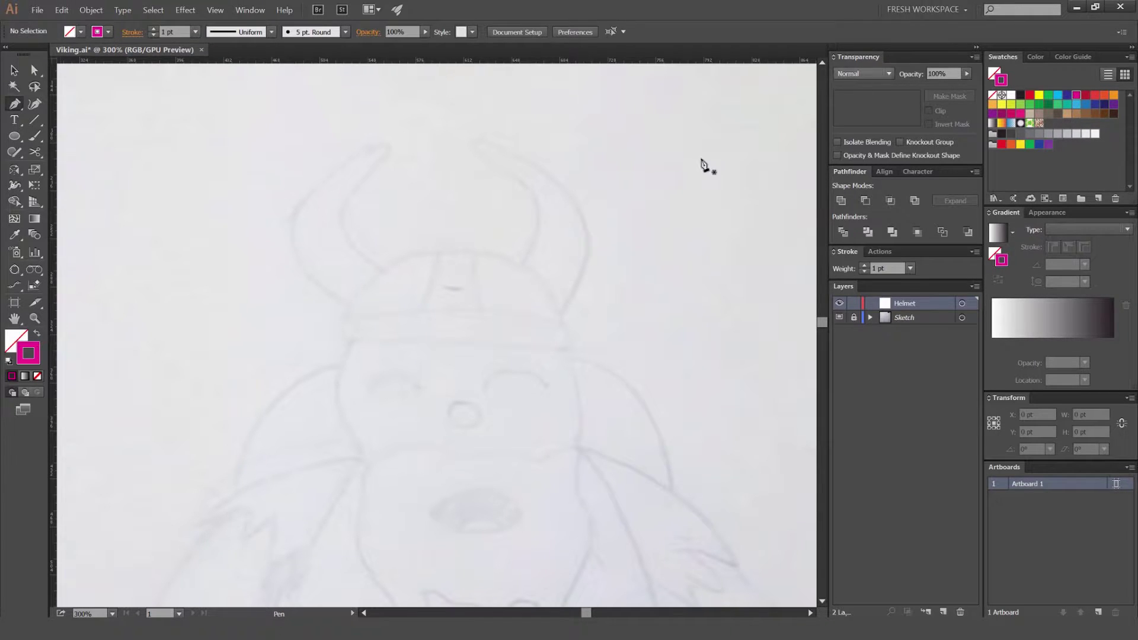
pyautogui.hotkey('ctrl', '+')
pyautogui.moveTo(472, 149); pyautogui.dragTo(420, 129)
pyautogui.scroll(1, 469, 169)
pyautogui.click(443, 143)
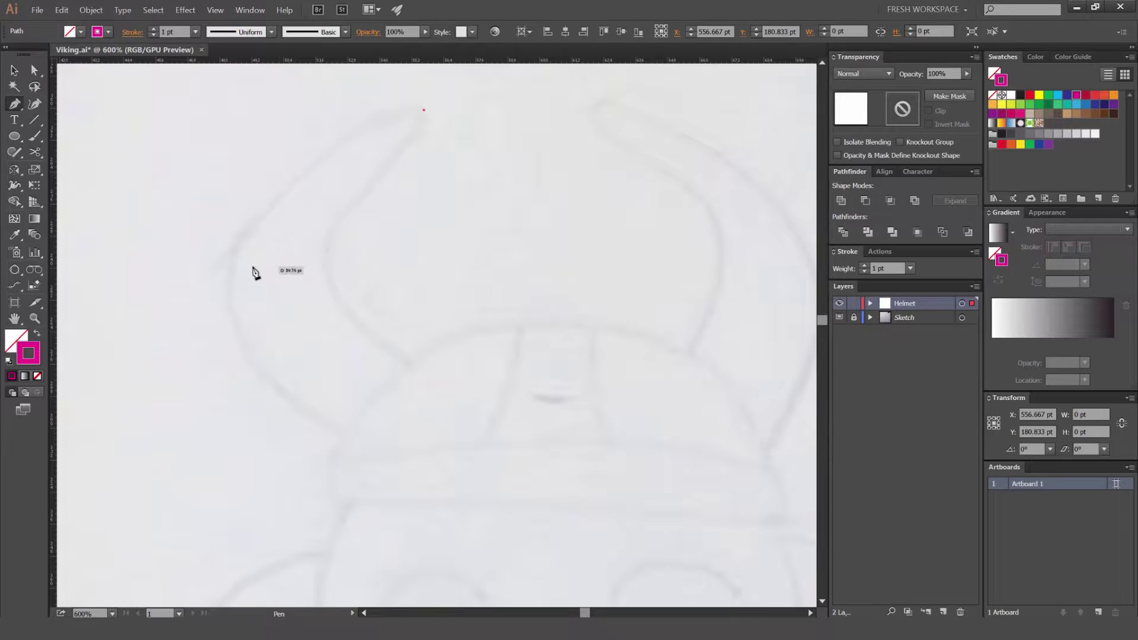
pyautogui.moveTo(232, 244)
pyautogui.mouseDown()
pyautogui.moveTo(206, 301)
pyautogui.moveTo(114, 406)
pyautogui.mouseUp()
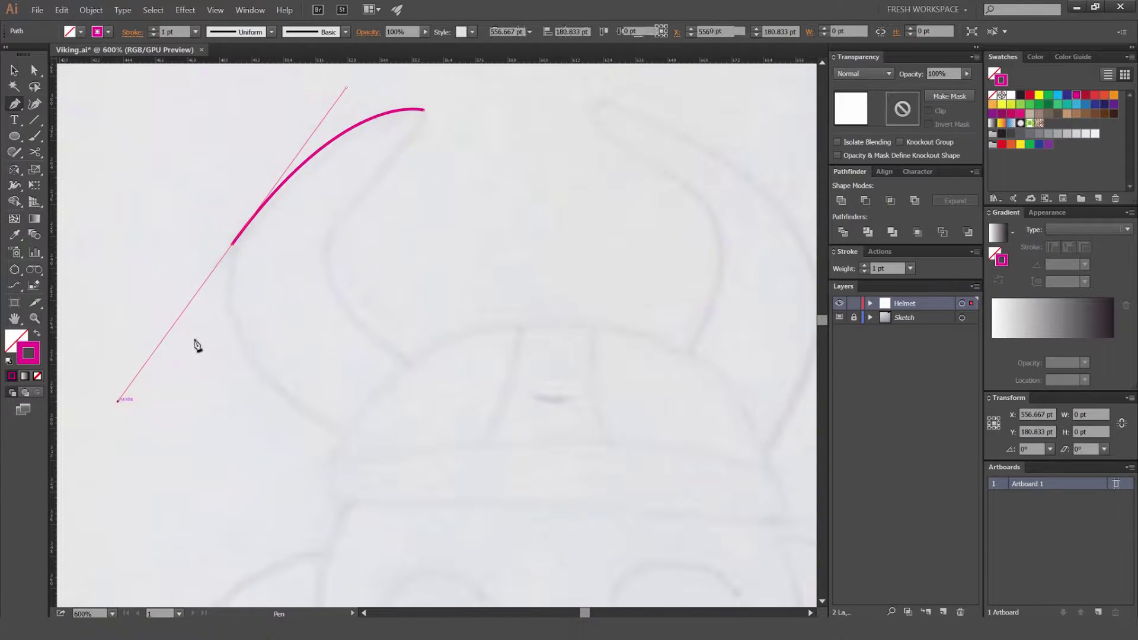
pyautogui.click(233, 244)
# Step: Continue the horn path along the lower outer curve and across the straight base where the horn meets the helmet
pyautogui.moveTo(332, 447); pyautogui.dragTo(343, 368)
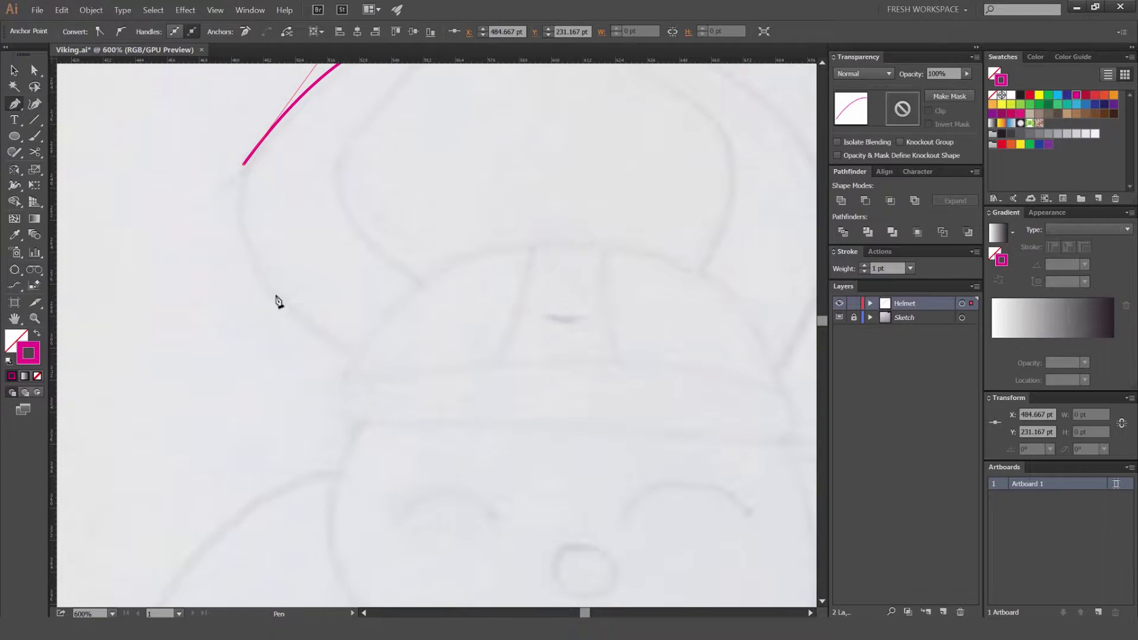
pyautogui.moveTo(277, 302); pyautogui.dragTo(349, 354)
pyautogui.click(357, 360)
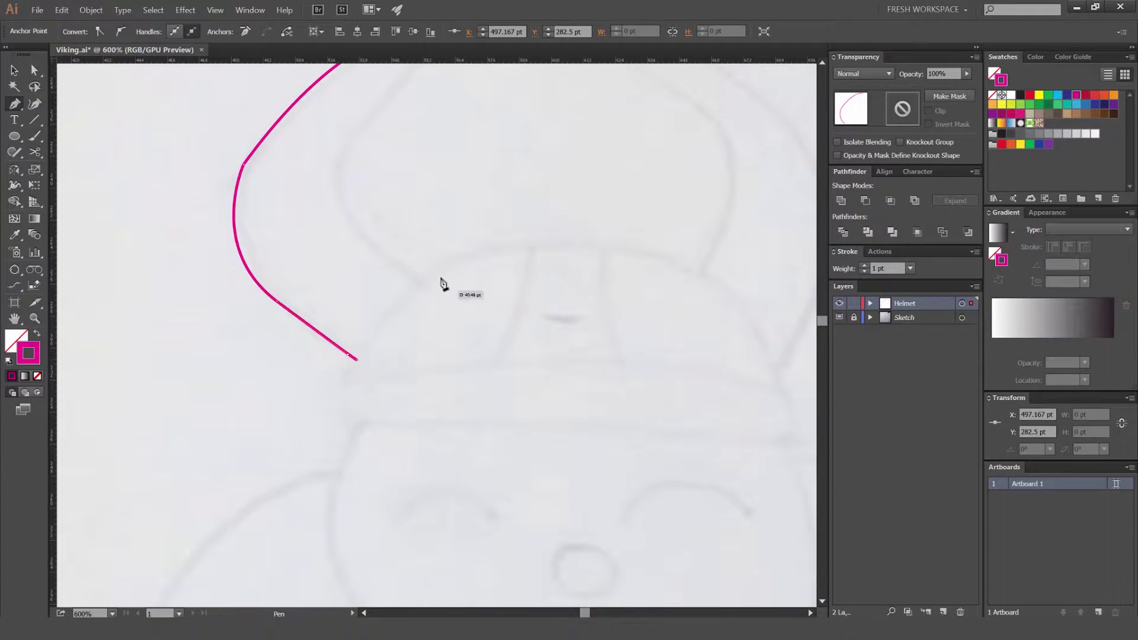
pyautogui.click(423, 285)
pyautogui.moveTo(431, 311); pyautogui.dragTo(479, 386)
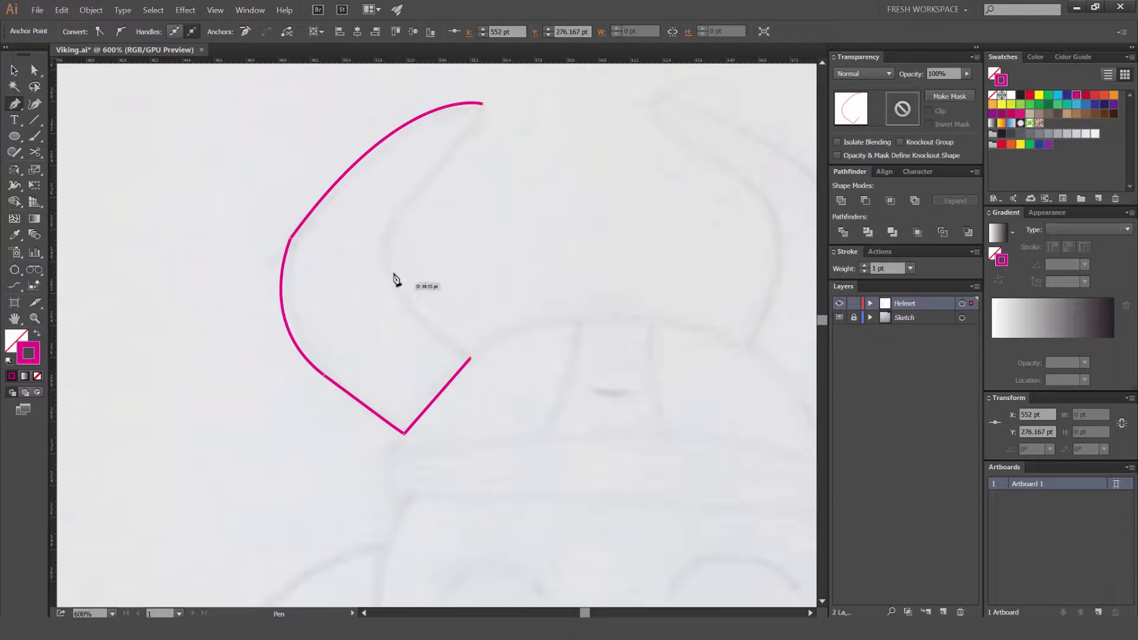
# Step: Trace the horn's inner curve in two curved segments back to the tip and close the path
pyautogui.moveTo(384, 240)
pyautogui.mouseDown()
pyautogui.moveTo(381, 160)
pyautogui.moveTo(398, 156)
pyautogui.moveTo(392, 257)
pyautogui.mouseUp()
pyautogui.click(386, 241)
pyautogui.press('space')
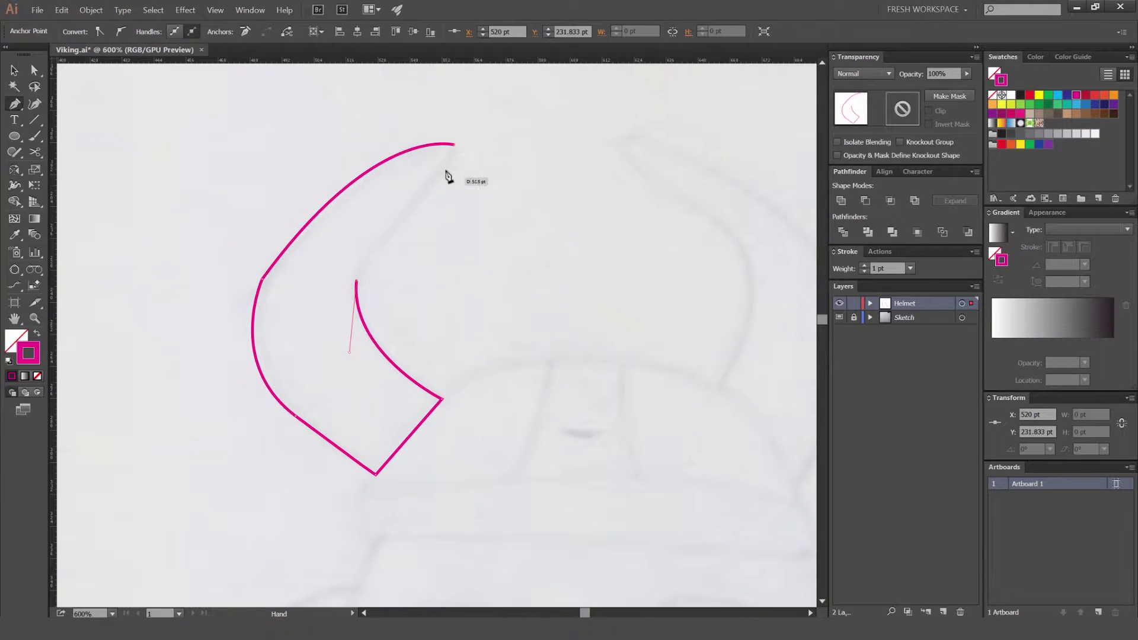
pyautogui.moveTo(455, 144); pyautogui.dragTo(535, 107)
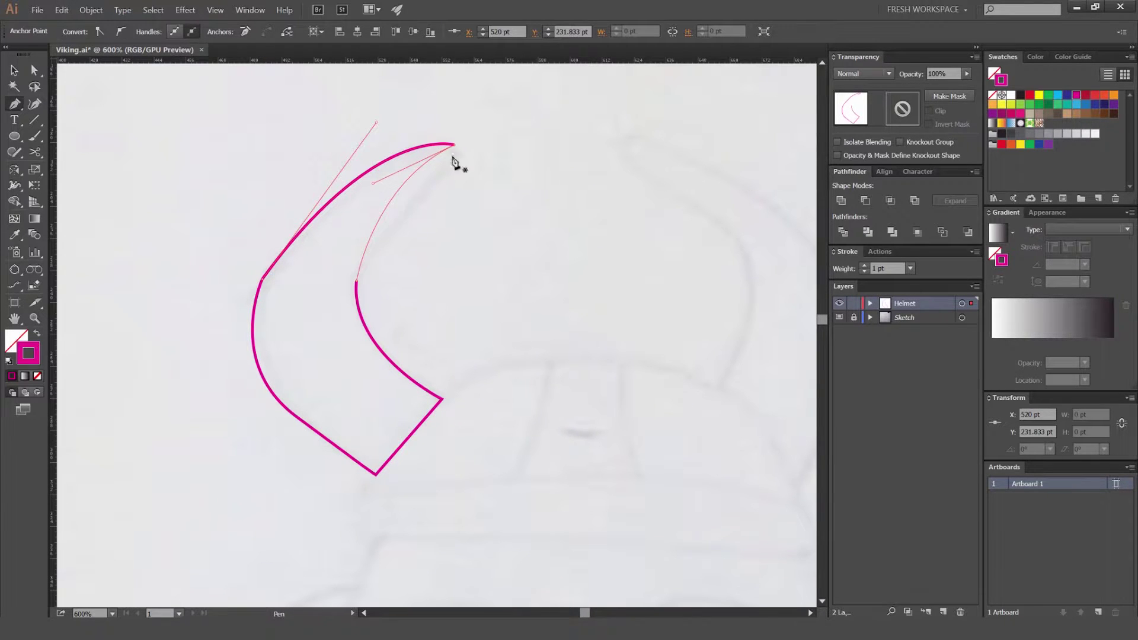
# Step: Smooth the corner point on the horn's outer edge into a continuous curve
pyautogui.press('a')
pyautogui.click(244, 200)
pyautogui.press('space')
pyautogui.moveTo(210, 221)
pyautogui.mouseDown()
pyautogui.moveTo(272, 207)
pyautogui.moveTo(354, 288)
pyautogui.moveTo(447, 325)
pyautogui.moveTo(382, 307)
pyautogui.moveTo(507, 350)
pyautogui.mouseUp()
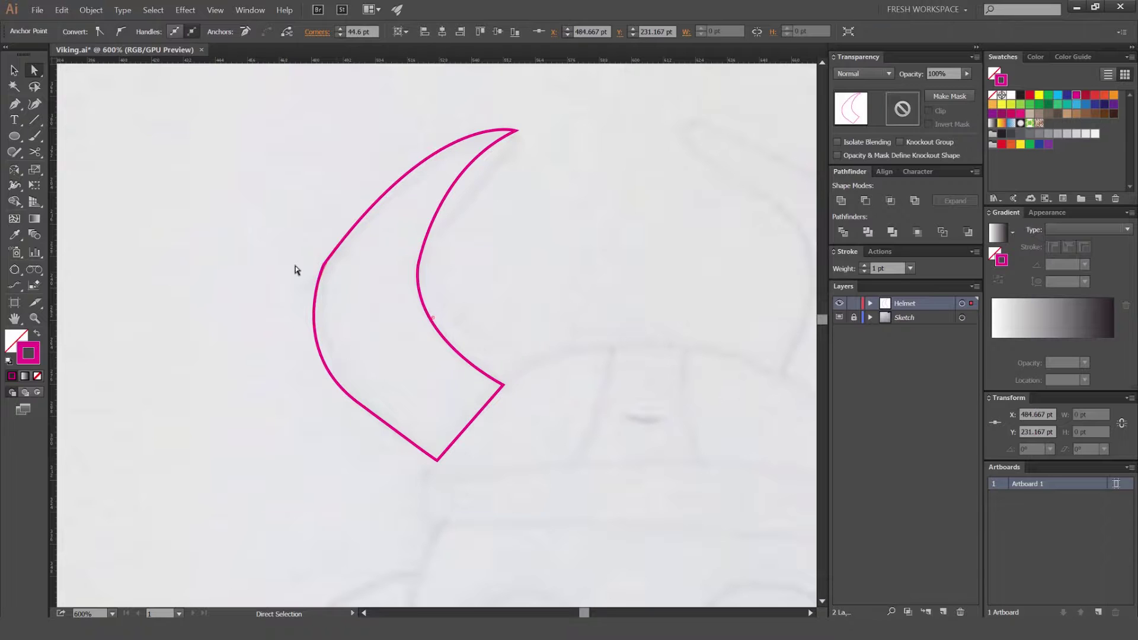
pyautogui.scroll(2, 297, 261)
pyautogui.moveTo(300, 249); pyautogui.dragTo(406, 320)
pyautogui.click(308, 246)
pyautogui.scroll(-3, 302, 244)
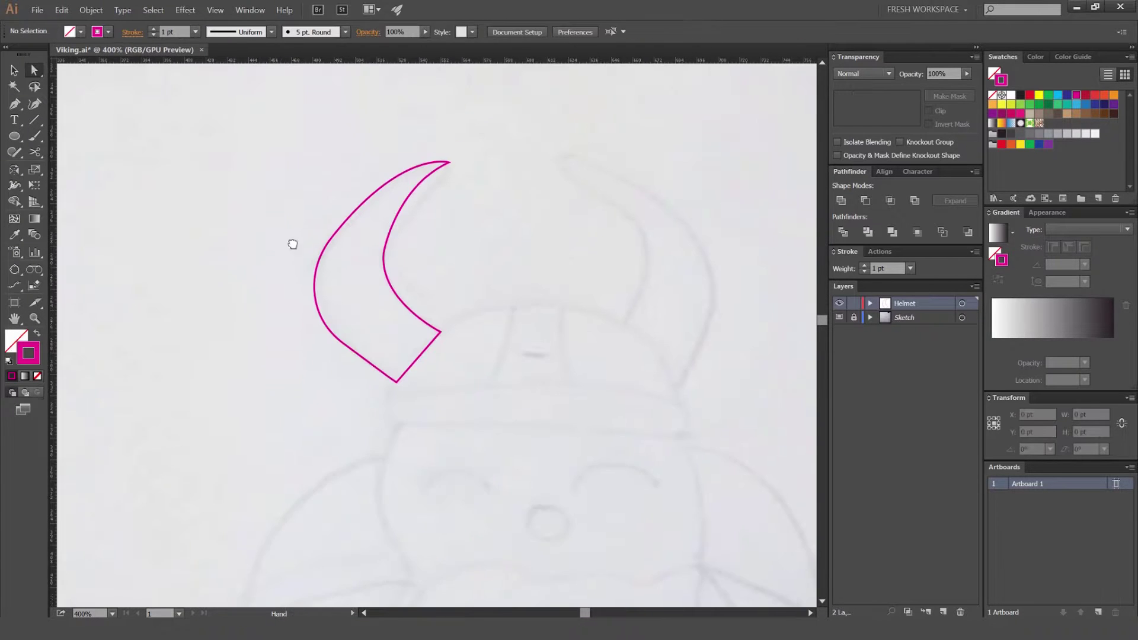
# Step: Round the sharp tip of the horn with a corner radius of about 1.49 pt, then deselect it
pyautogui.scroll(2, 368, 187)
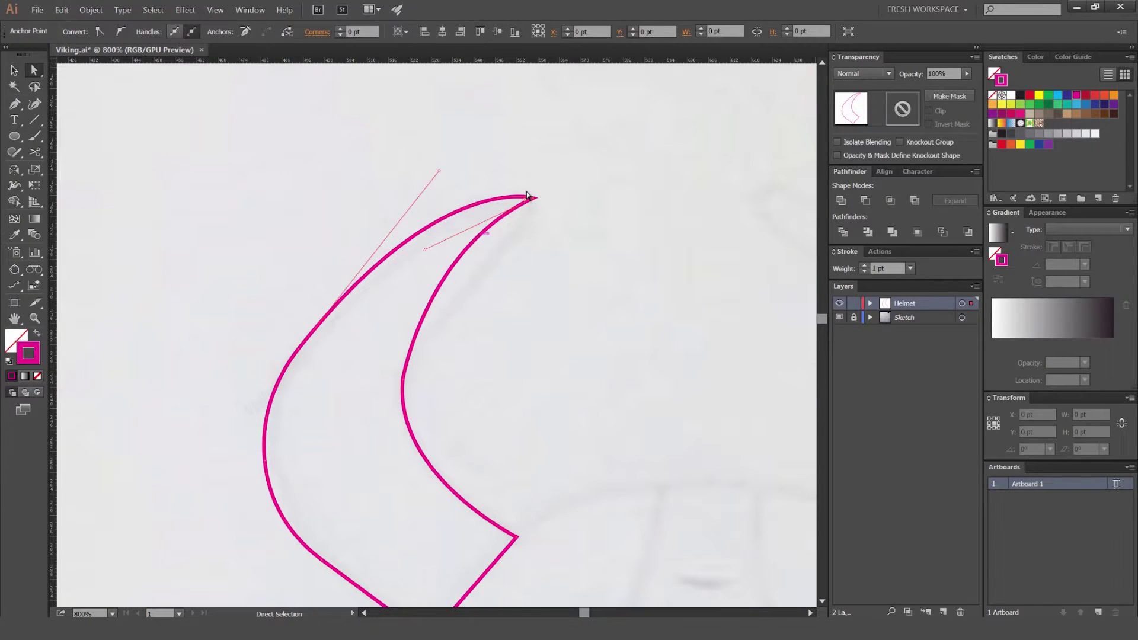
pyautogui.scroll(1, 546, 178)
pyautogui.scroll(2, 564, 198)
pyautogui.moveTo(569, 176); pyautogui.dragTo(463, 227)
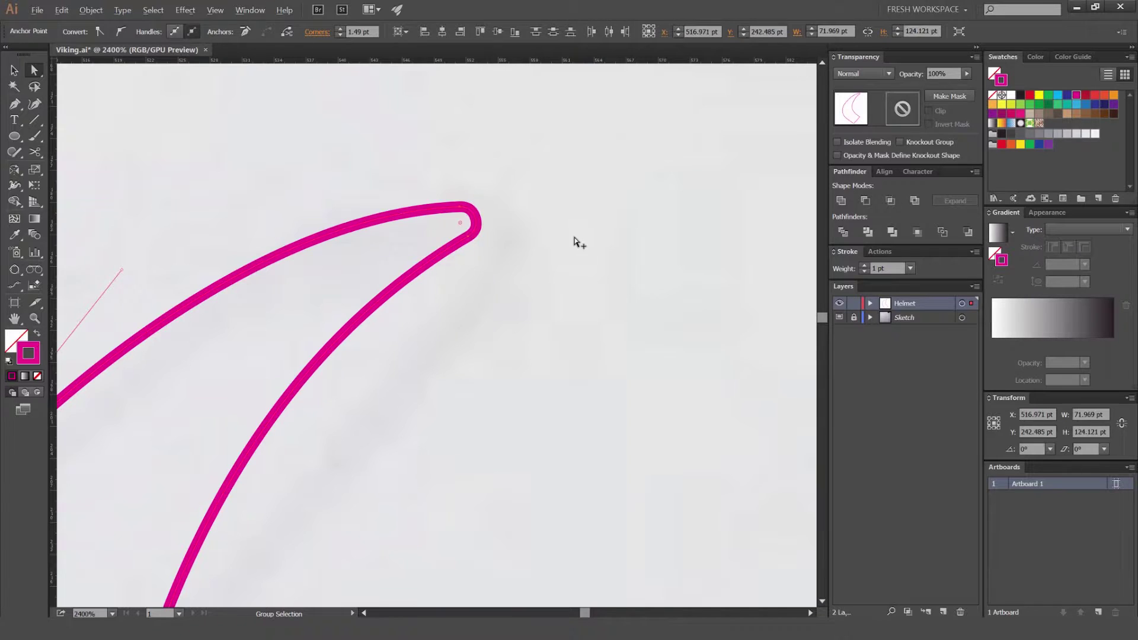
pyautogui.scroll(-6, 574, 242)
pyautogui.click(658, 221)
pyautogui.scroll(4, 567, 236)
pyautogui.scroll(-4, 553, 236)
pyautogui.moveTo(593, 305); pyautogui.dragTo(534, 242)
pyautogui.scroll(2, 478, 213)
pyautogui.moveTo(616, 99); pyautogui.dragTo(480, 144)
pyautogui.press('v')
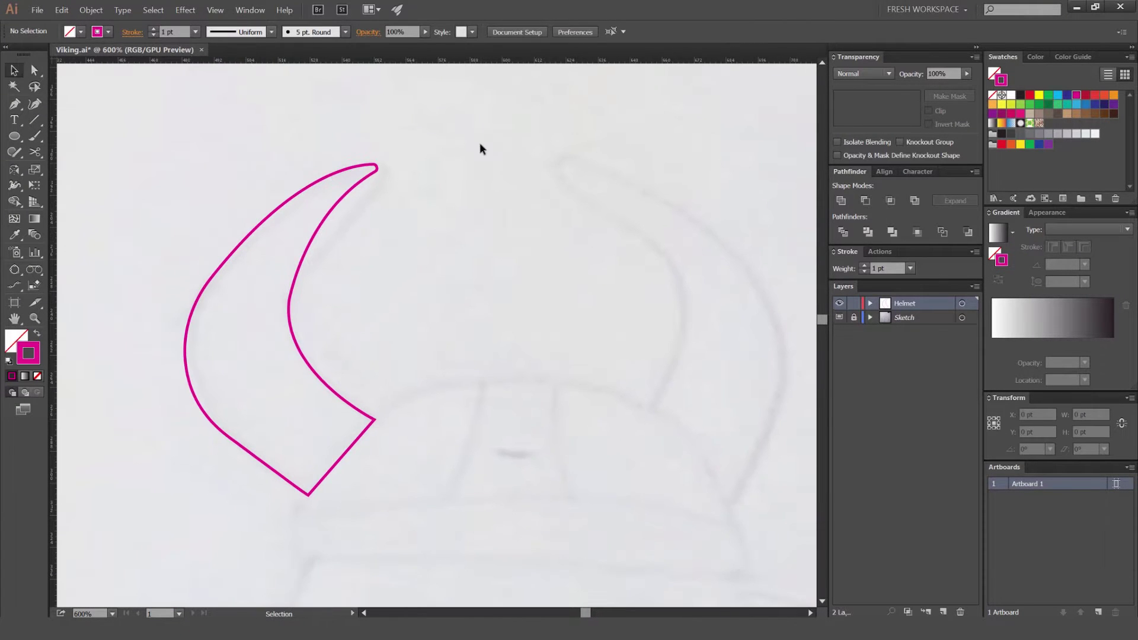
# Step: Trace the helmet dome's arc from its lower-left corner over the top to its lower-right corner with the Pen tool
pyautogui.scroll(-2, 456, 254)
pyautogui.scroll(-2, 451, 244)
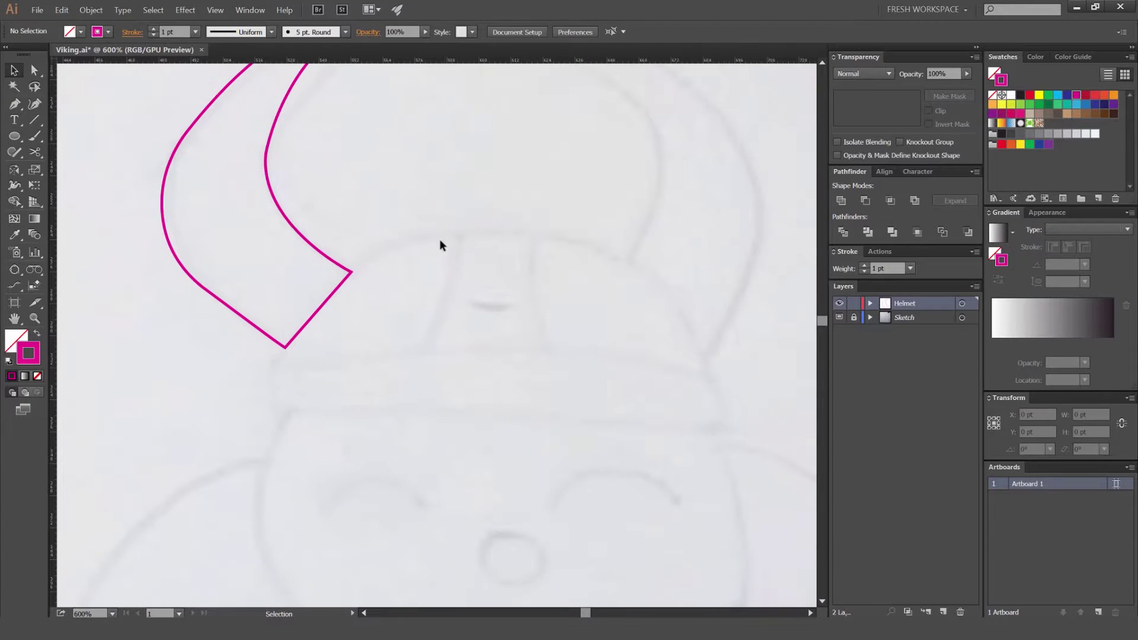
pyautogui.press('p')
pyautogui.scroll(-1, 442, 292)
pyautogui.hscroll(1, 443, 293)
pyautogui.click(249, 321)
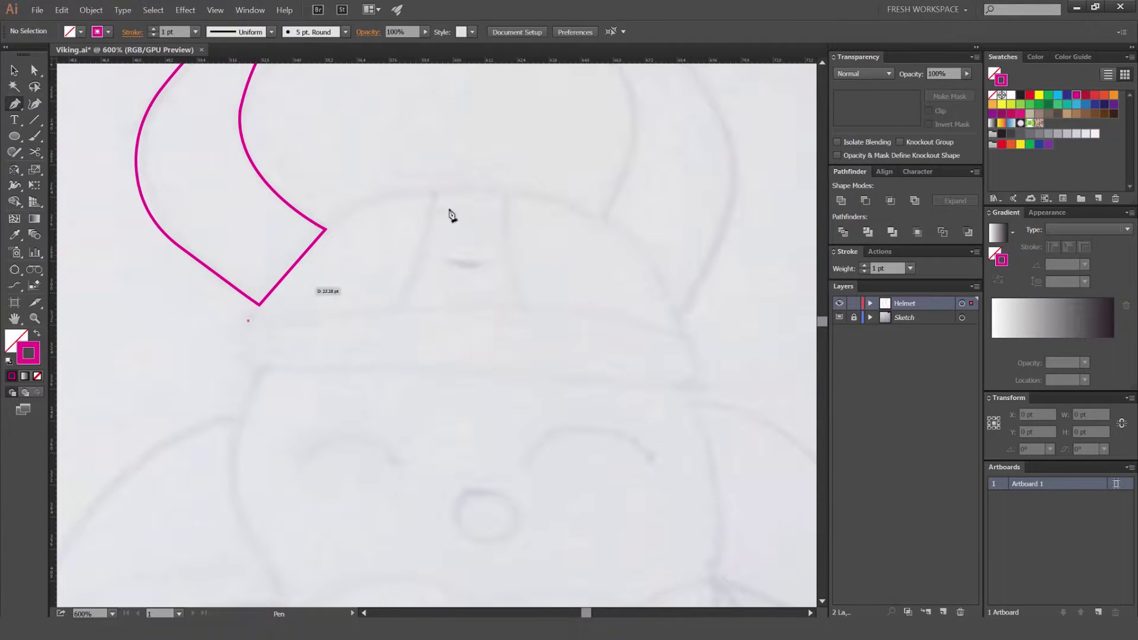
pyautogui.moveTo(466, 191); pyautogui.dragTo(630, 196)
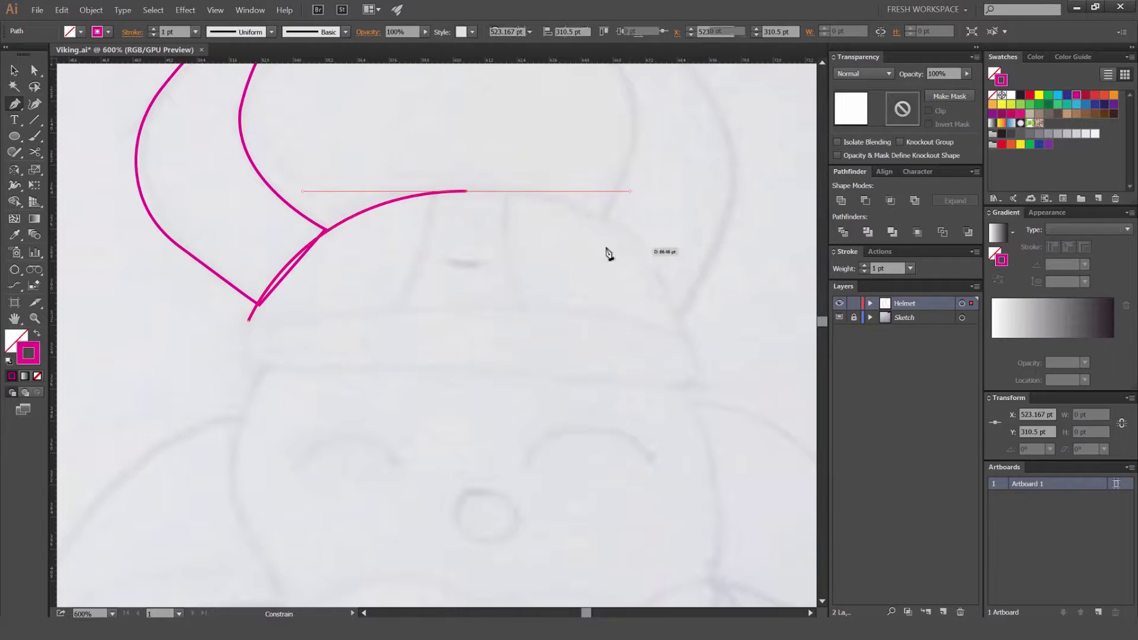
pyautogui.click(467, 191)
pyautogui.moveTo(686, 338); pyautogui.dragTo(709, 487)
pyautogui.click(686, 338)
pyautogui.click(249, 321)
pyautogui.press('v')
pyautogui.click(482, 262)
pyautogui.press('q')
pyautogui.moveTo(464, 316); pyautogui.dragTo(356, 330)
pyautogui.press('Delete')
# Step: Resume the open dome path at its lower-right end and close it with a straight bottom edge
pyautogui.press('a')
pyautogui.click(708, 367)
pyautogui.click(686, 339)
pyautogui.press('p')
pyautogui.click(686, 339)
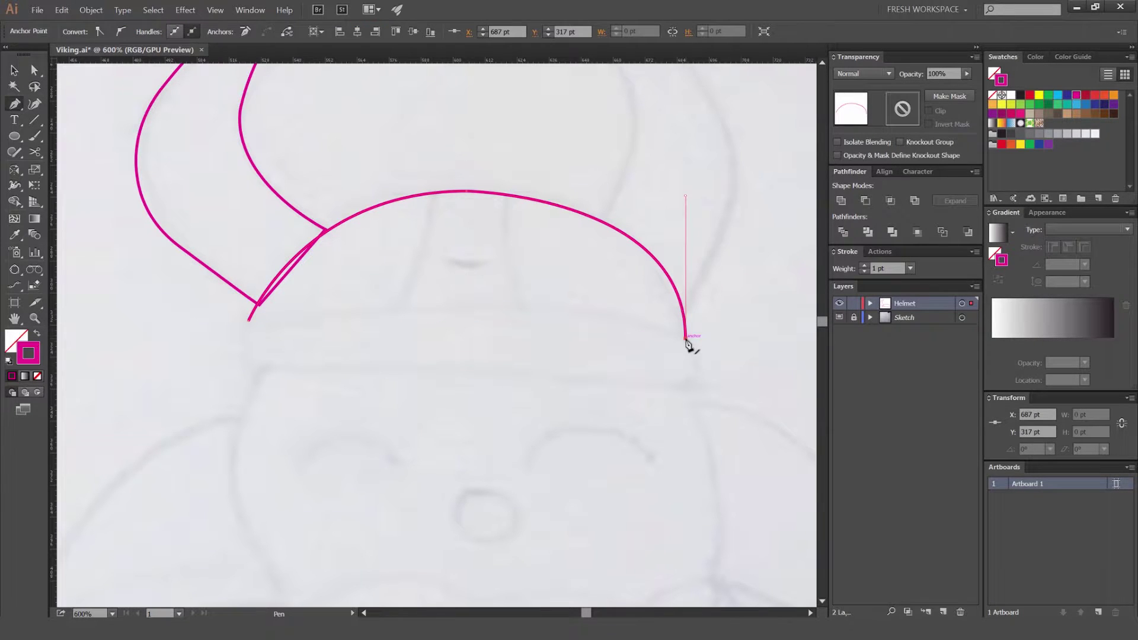
pyautogui.click(249, 321)
# Step: Move the dome's lower-left anchor point slightly down so the bottom edge is closer to level
pyautogui.press('a')
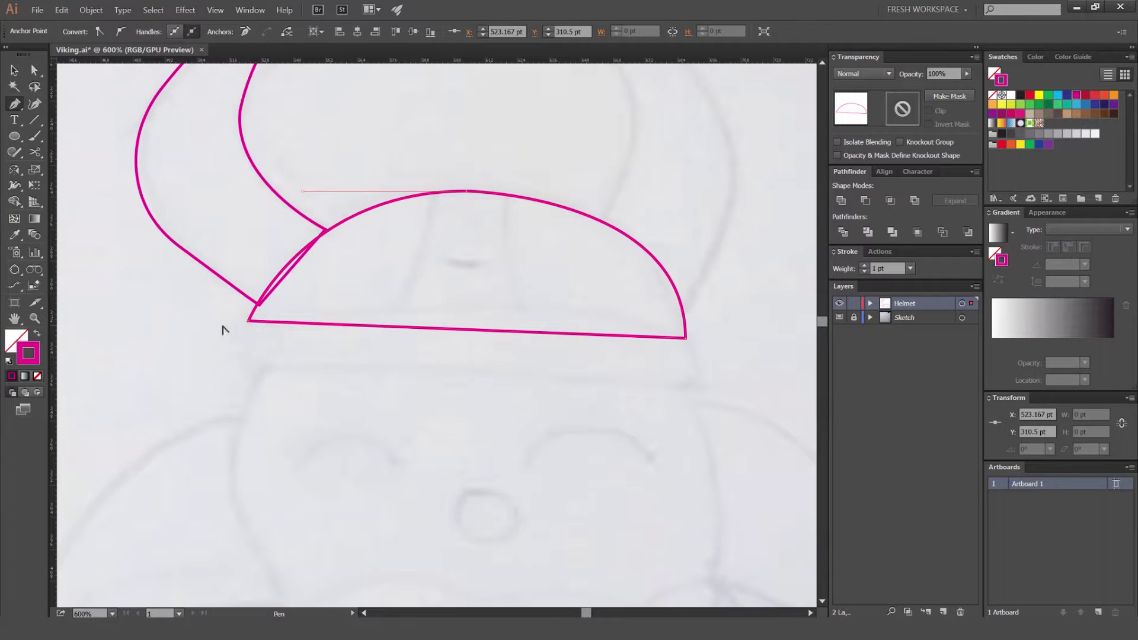
pyautogui.scroll(2, 237, 326)
pyautogui.moveTo(264, 315); pyautogui.dragTo(263, 330)
pyautogui.click(235, 325)
pyautogui.scroll(-5, 236, 324)
pyautogui.scroll(1, 246, 340)
pyautogui.scroll(1, 258, 349)
pyautogui.press('p')
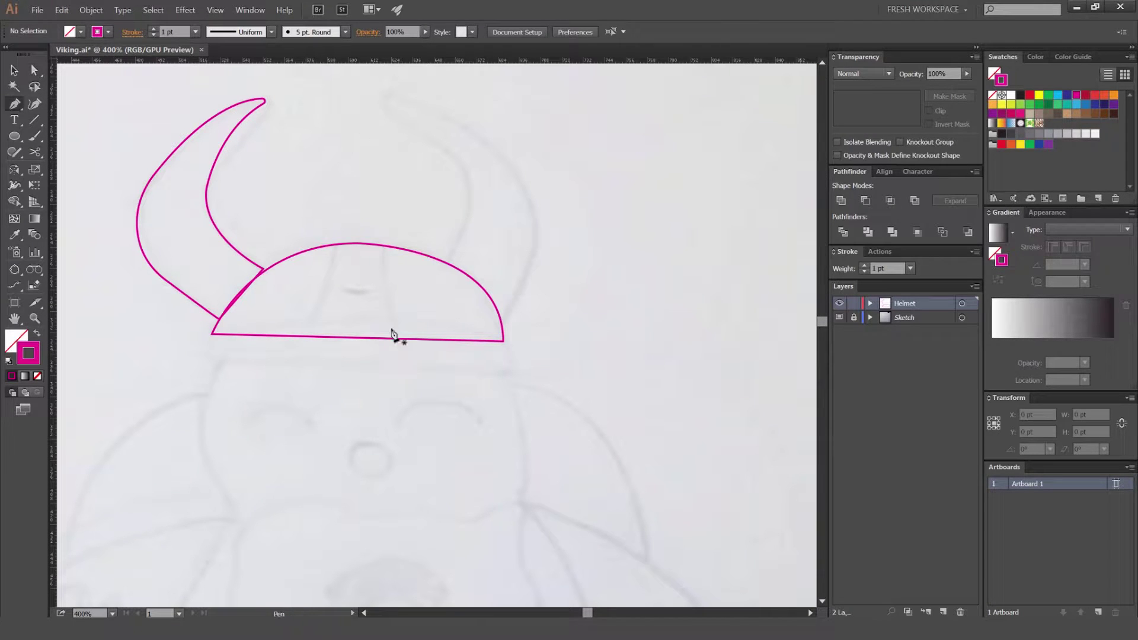
pyautogui.moveTo(387, 279); pyautogui.dragTo(434, 259)
pyautogui.scroll(1, 386, 255)
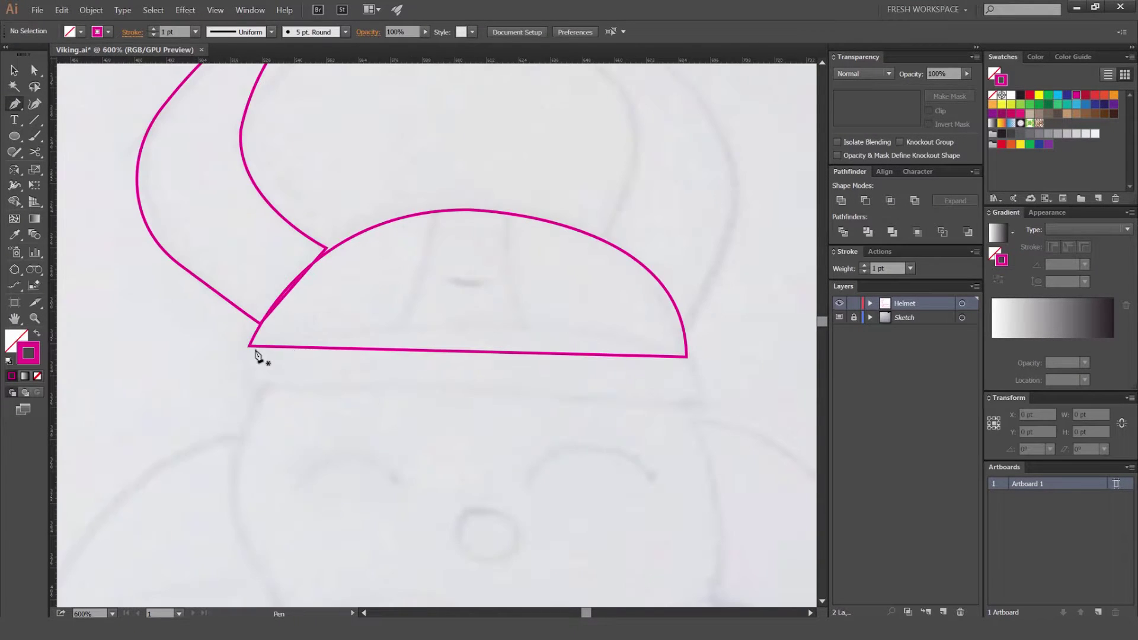
pyautogui.click(250, 346)
pyautogui.click(249, 388)
pyautogui.click(687, 386)
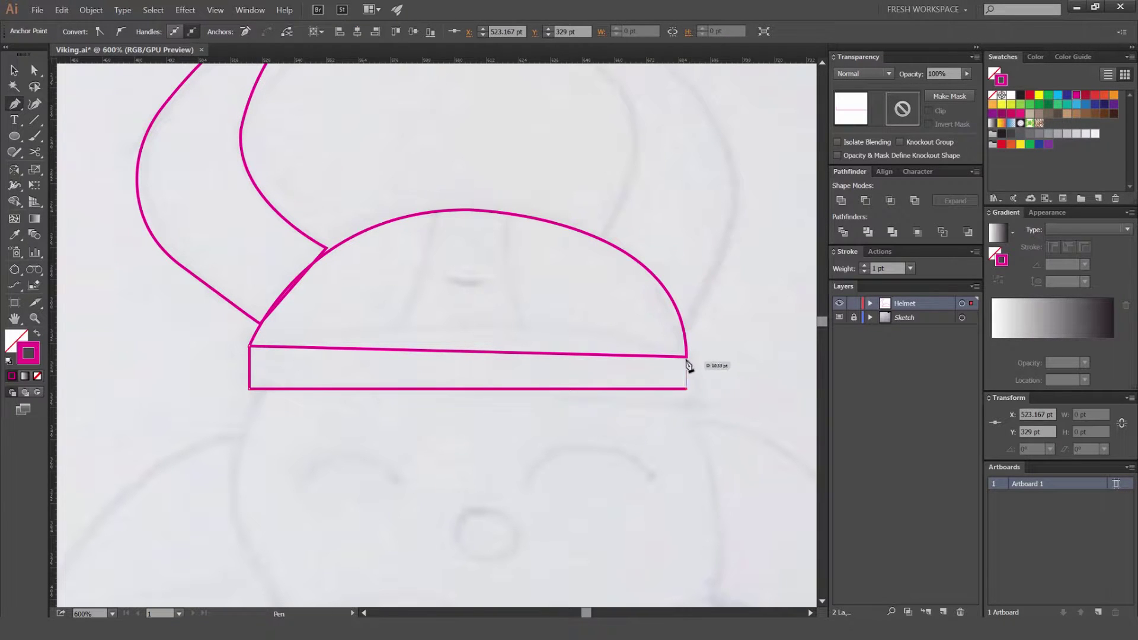
pyautogui.hotkey('ctrl', 'z')
pyautogui.hotkey('ctrl', 'z')
# Step: Draw a rectangle about 164 pt wide for the helmet's brim band, from the dome's lower-left corner to its right edge
pyautogui.press('m')
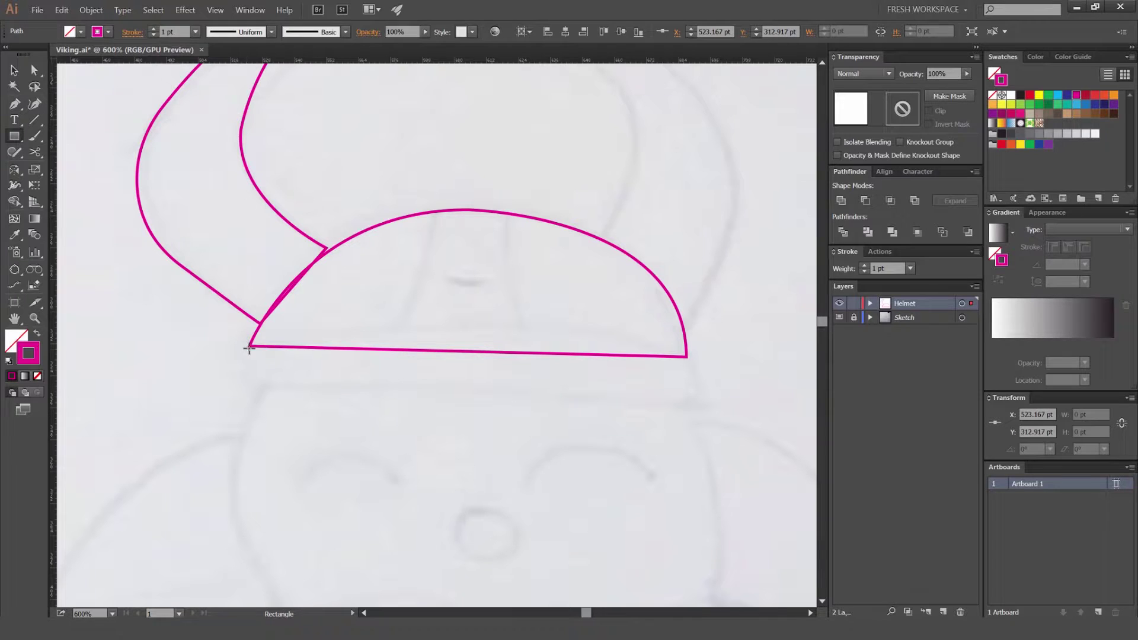
pyautogui.moveTo(249, 346)
pyautogui.mouseDown()
pyautogui.moveTo(673, 393)
pyautogui.moveTo(686, 408)
pyautogui.mouseUp()
pyautogui.press('v')
pyautogui.moveTo(569, 314); pyautogui.dragTo(472, 386)
pyautogui.moveTo(662, 202); pyautogui.dragTo(504, 370)
pyautogui.scroll(2, 520, 297)
pyautogui.click(544, 300)
pyautogui.scroll(-2, 584, 165)
# Step: Select the dome and band and remove the thin overlapping sliver between them with the Shape Builder tool
pyautogui.moveTo(640, 149); pyautogui.dragTo(501, 338)
pyautogui.hotkey('shift', 'm')
pyautogui.scroll(1, 462, 187)
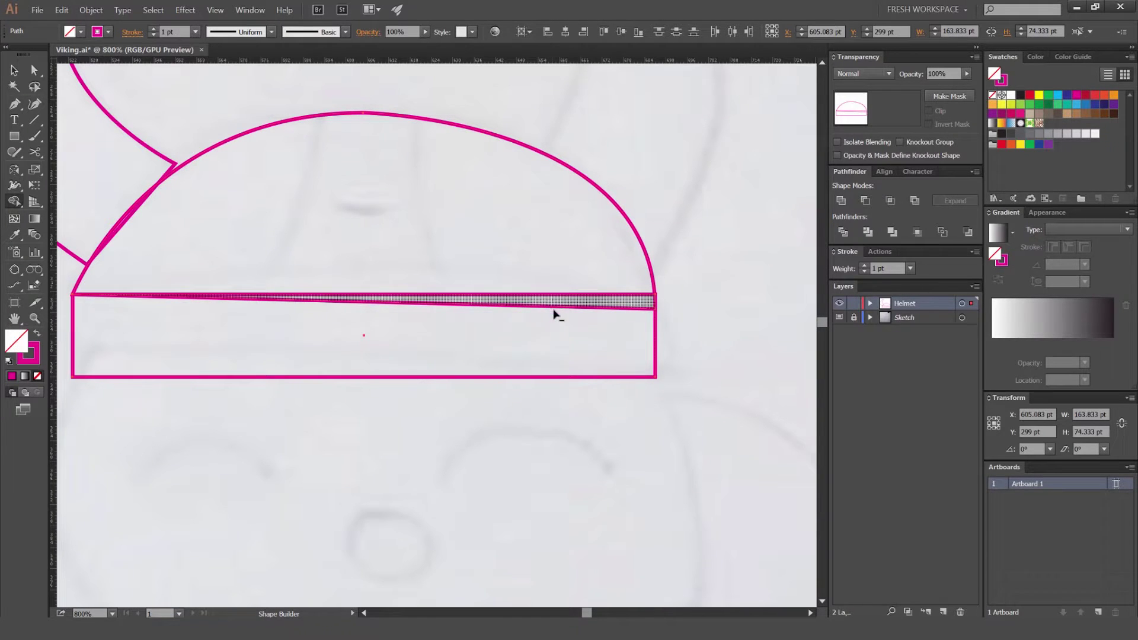
pyautogui.keyDown('alt'); pyautogui.click(555, 310); pyautogui.keyUp('alt')
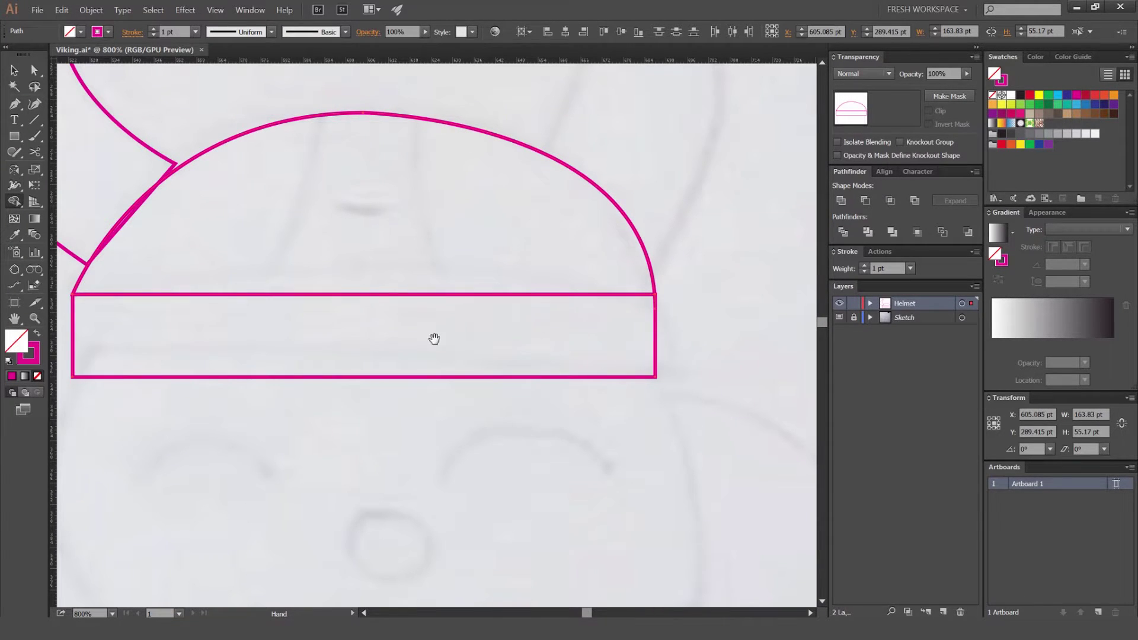
# Step: Select the dome and left horn, and remove the thin overlapping sliver between them with the Shape Builder tool
pyautogui.moveTo(435, 338); pyautogui.dragTo(466, 326)
pyautogui.click(587, 314)
pyautogui.moveTo(238, 208); pyautogui.dragTo(457, 287)
pyautogui.scroll(1, 456, 249)
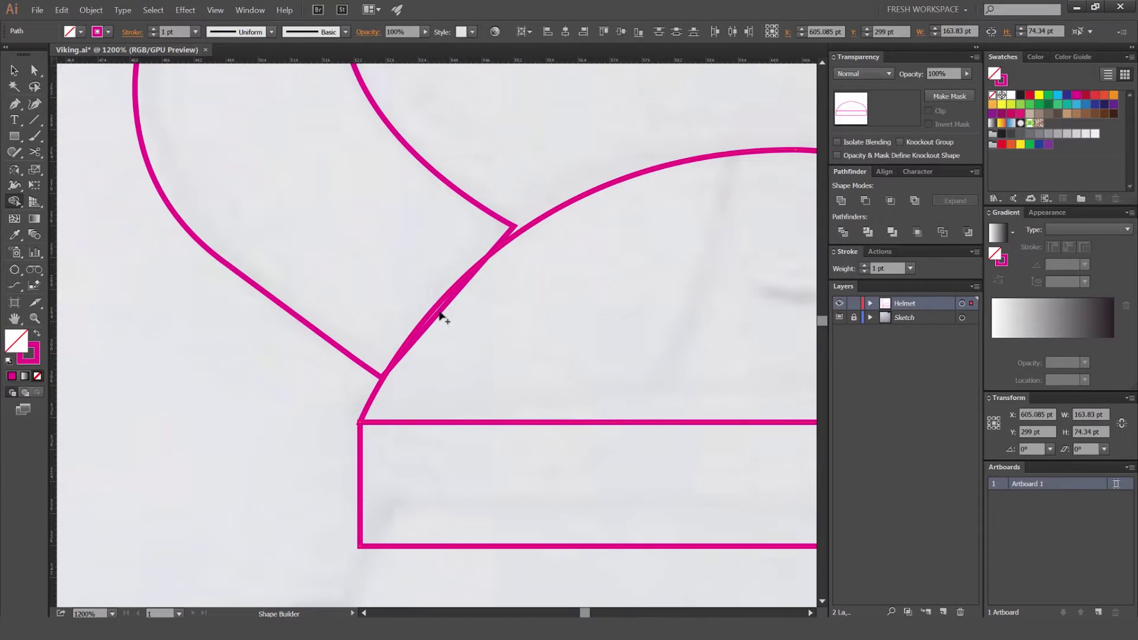
pyautogui.press('v')
pyautogui.moveTo(480, 189)
pyautogui.mouseDown()
pyautogui.moveTo(453, 288)
pyautogui.moveTo(484, 335)
pyautogui.mouseUp()
pyautogui.hotkey('shift', 'm')
pyautogui.press('v')
pyautogui.click(553, 183)
# Step: Move the left horn's upper base anchor point right onto the dome's curved edge to remove the gap
pyautogui.scroll(2, 517, 221)
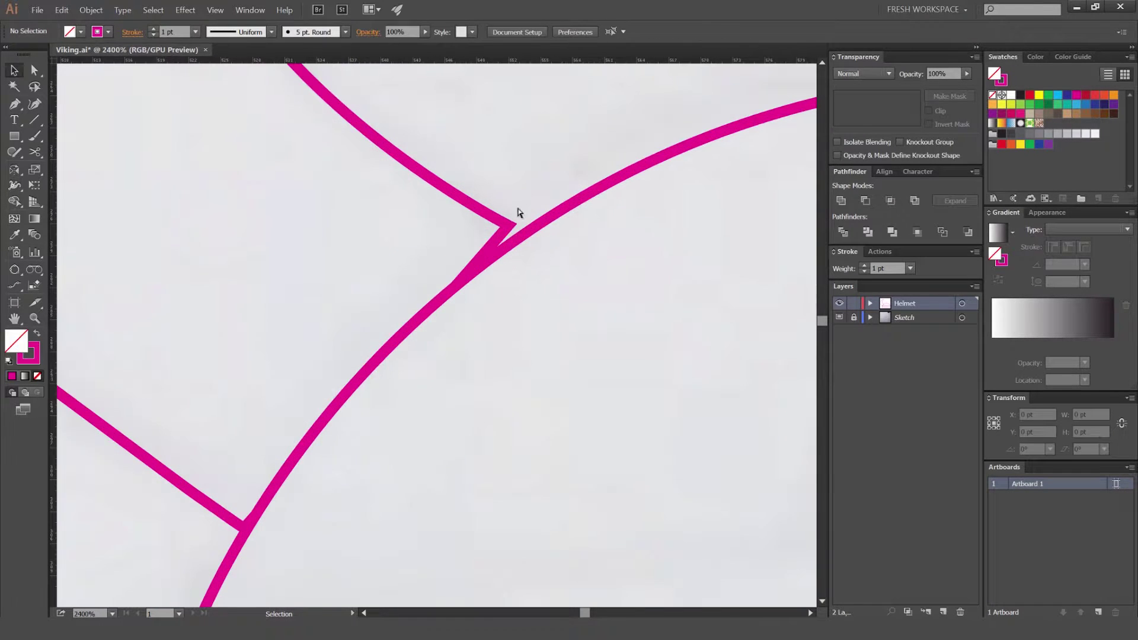
pyautogui.press('a')
pyautogui.click(506, 234)
pyautogui.moveTo(510, 230); pyautogui.dragTo(536, 227)
pyautogui.hotkey('ctrl', 'shift', 'a')
# Step: Reflect a copy of the left horn across the vertical axis through the dome's top anchor point
pyautogui.scroll(-3, 409, 199)
pyautogui.moveTo(485, 188); pyautogui.dragTo(396, 226)
pyautogui.scroll(2, 411, 207)
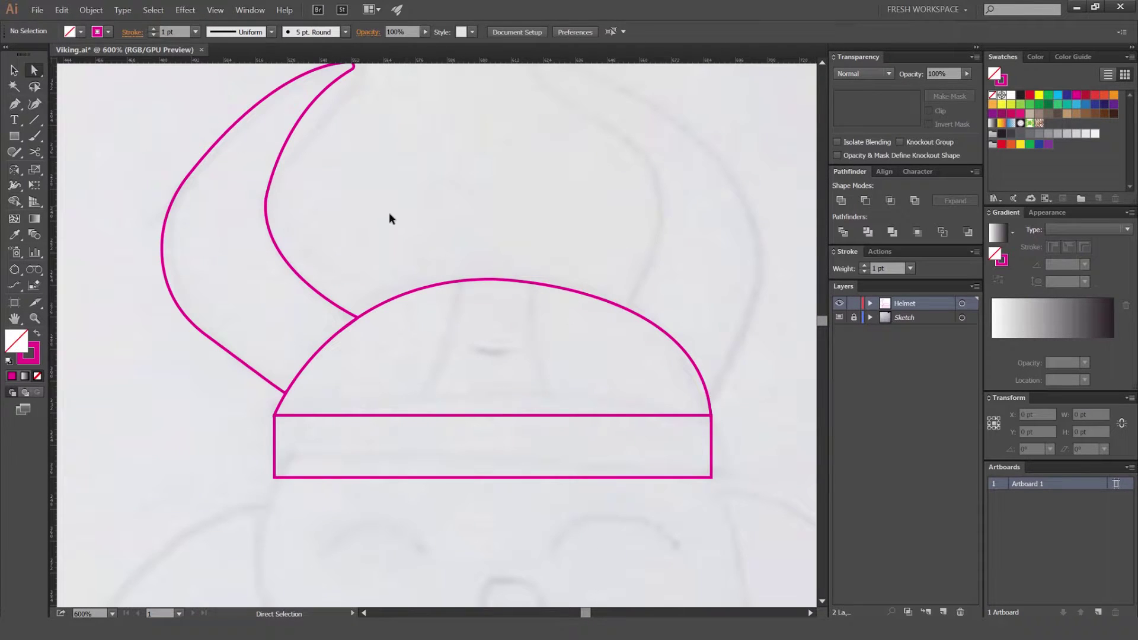
pyautogui.press('v')
pyautogui.click(299, 273)
pyautogui.moveTo(326, 254); pyautogui.dragTo(227, 254)
pyautogui.press('o')
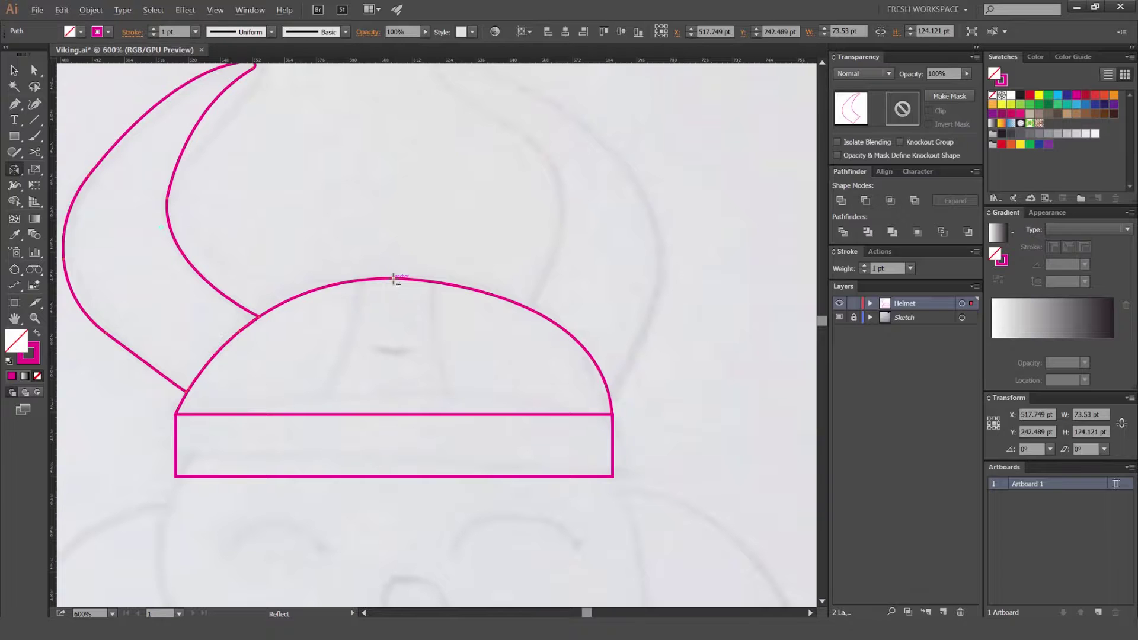
pyautogui.keyDown('alt'); pyautogui.click(394, 278); pyautogui.keyUp('alt')
pyautogui.moveTo(473, 179)
pyautogui.mouseDown()
pyautogui.moveTo(488, 179)
pyautogui.moveTo(444, 163)
pyautogui.moveTo(451, 179)
pyautogui.mouseUp()
pyautogui.moveTo(383, 177)
pyautogui.mouseDown()
pyautogui.moveTo(393, 190)
pyautogui.moveTo(364, 181)
pyautogui.mouseUp()
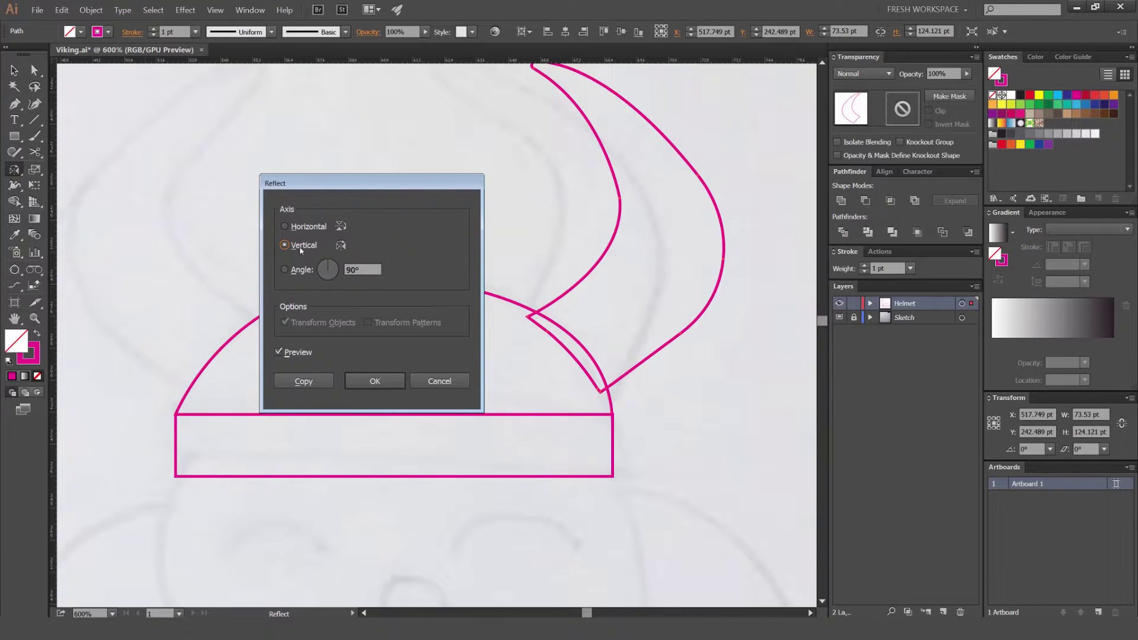
pyautogui.click(301, 379)
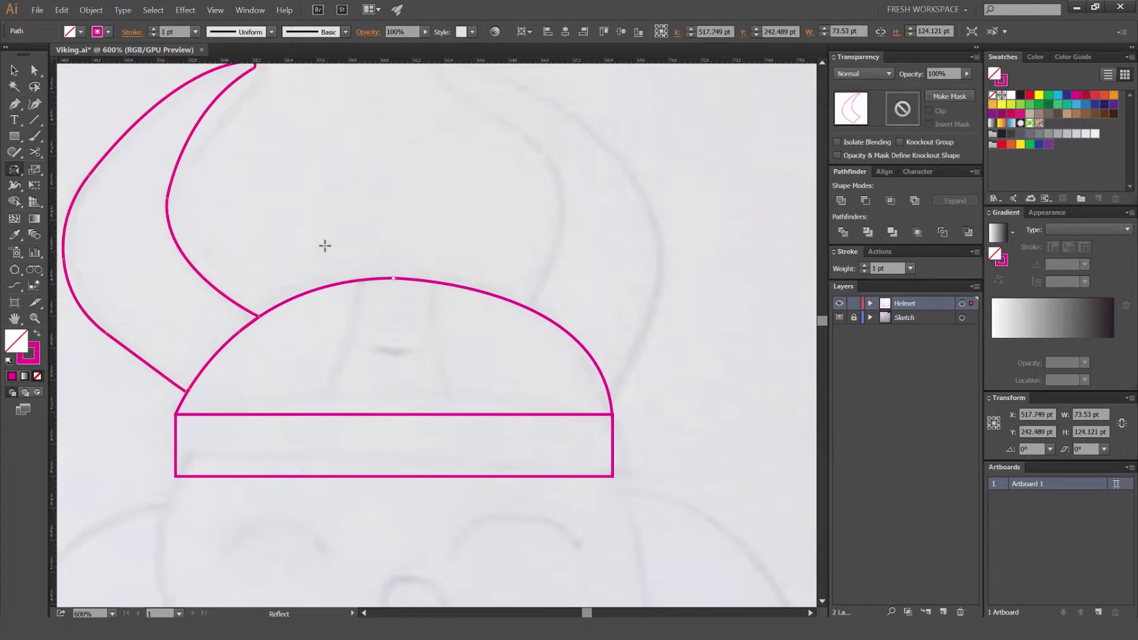
pyautogui.moveTo(371, 300); pyautogui.dragTo(381, 311)
pyautogui.hotkey('ctrl', '-')
pyautogui.press('v')
pyautogui.hotkey('ctrl', '-')
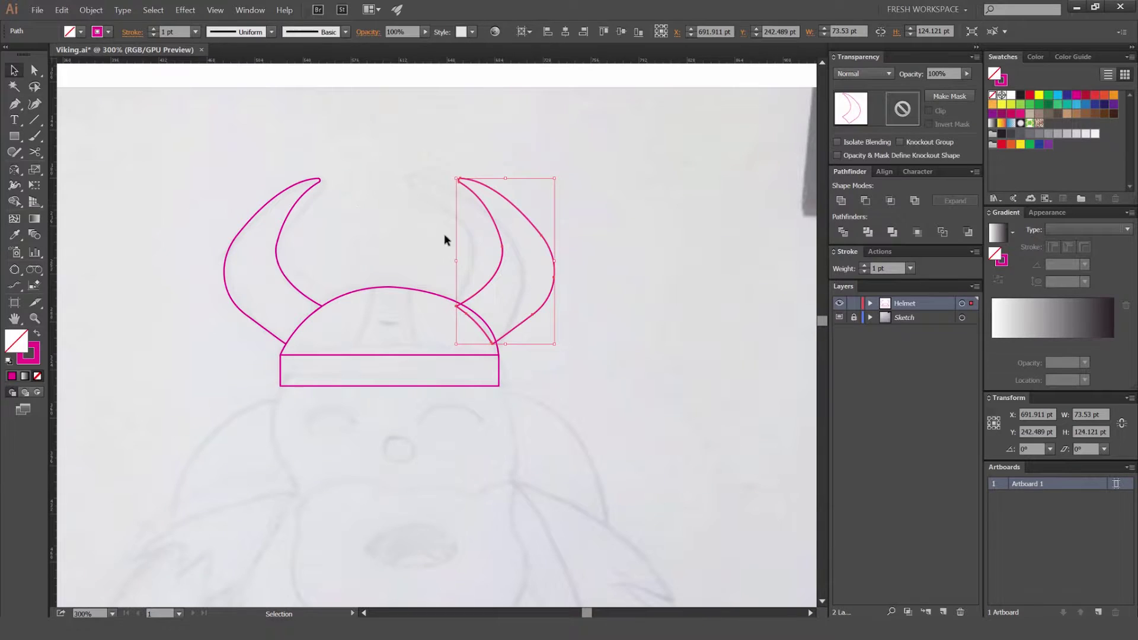
pyautogui.click(409, 311)
# Step: Select the dome and right horn, and remove the part of the horn overlapping the dome with Shape Builder
pyautogui.scroll(2, 445, 325)
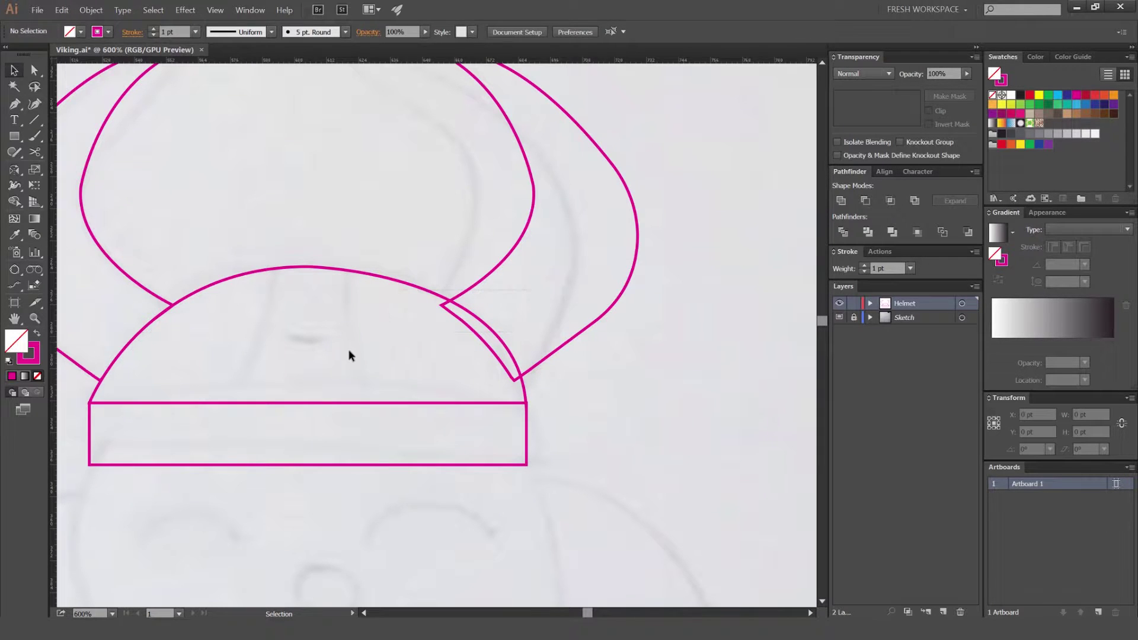
pyautogui.click(469, 331)
pyautogui.hotkey('ctrl', '+')
pyautogui.hotkey('ctrl', '+')
pyautogui.hotkey('shift', 'm')
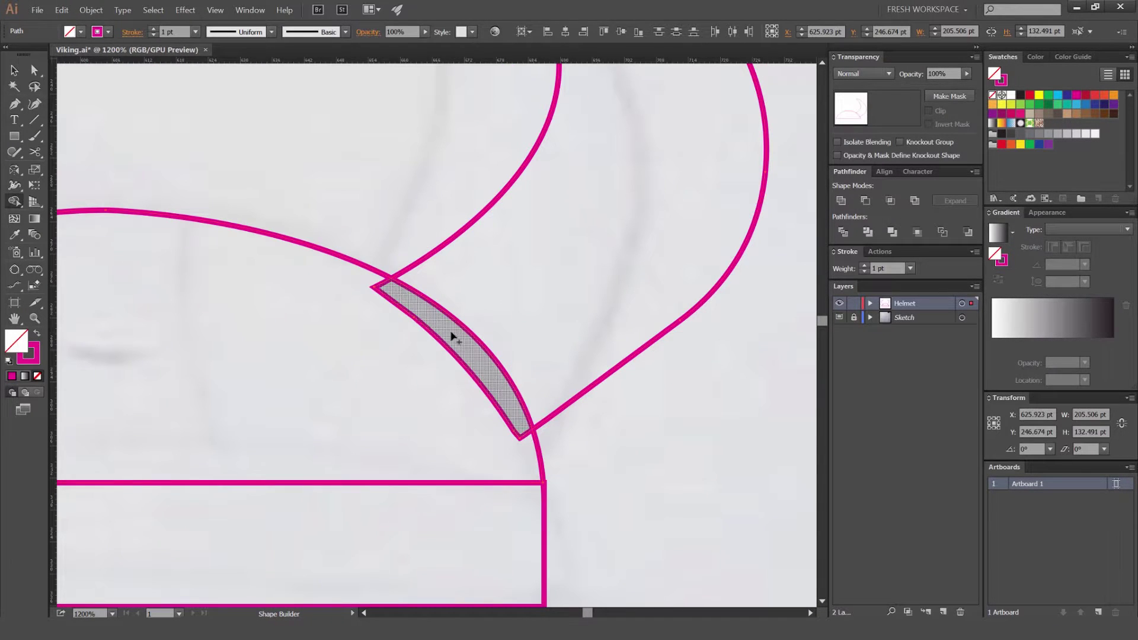
pyautogui.keyDown('alt'); pyautogui.click(452, 332); pyautogui.keyUp('alt')
pyautogui.press('v')
pyautogui.click(423, 184)
pyautogui.hotkey('ctrl', '-')
pyautogui.hotkey('ctrl', '-')
pyautogui.hotkey('ctrl', '-')
pyautogui.hotkey('ctrl', '-')
pyautogui.hotkey('ctrl', '-')
pyautogui.hotkey('ctrl', '-')
pyautogui.hotkey('ctrl', '-')
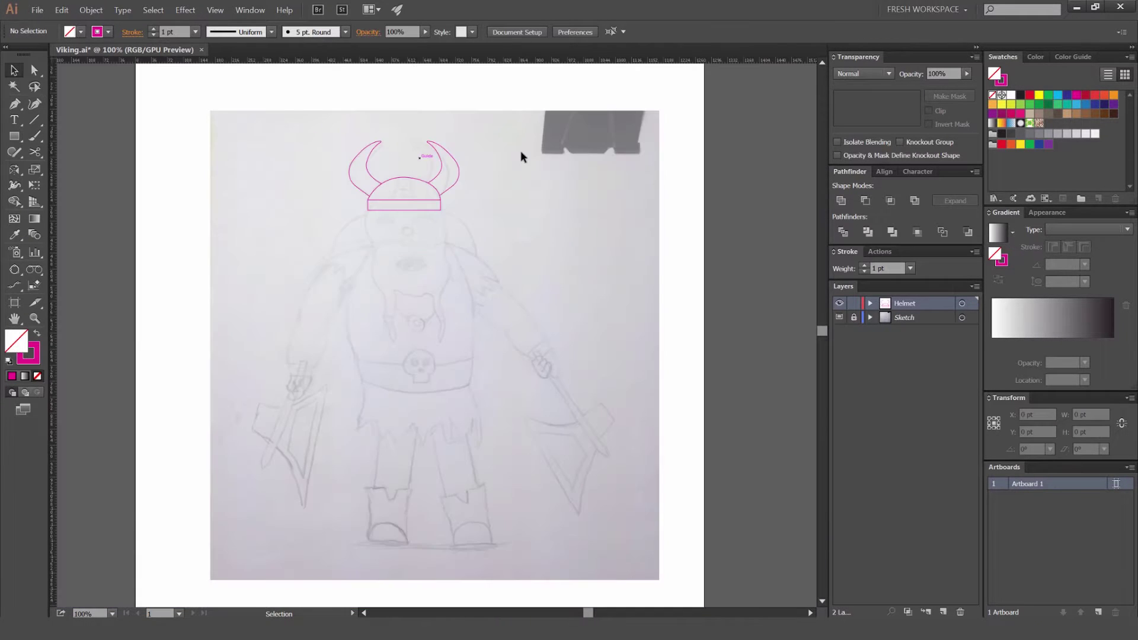
# Step: Draw the left edge of the helmet's central strip as a curve between the dome's top and the brim band
pyautogui.moveTo(405, 183); pyautogui.dragTo(505, 254)
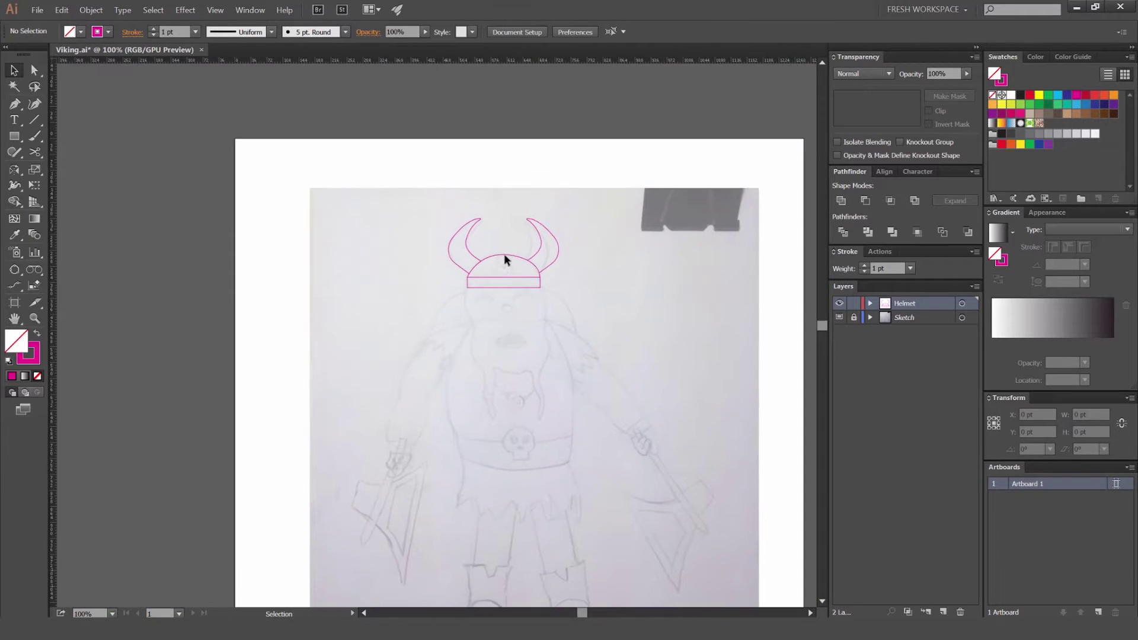
pyautogui.scroll(6, 505, 254)
pyautogui.press('p')
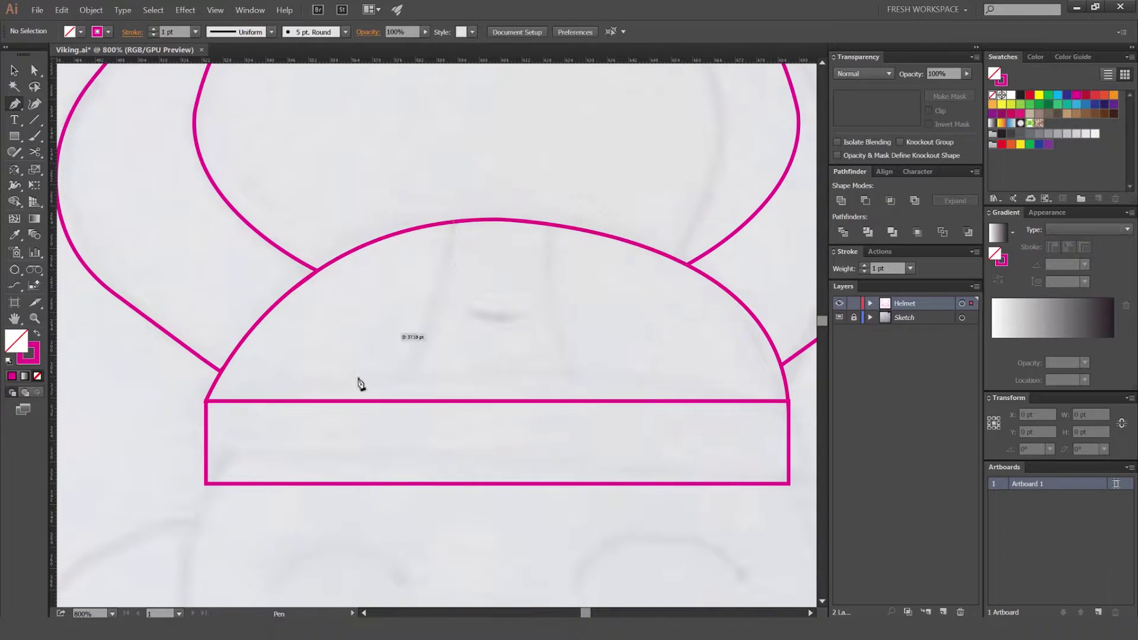
pyautogui.moveTo(368, 401); pyautogui.dragTo(311, 405)
pyautogui.keyDown('ctrl'); pyautogui.click(503, 339); pyautogui.keyUp('ctrl')
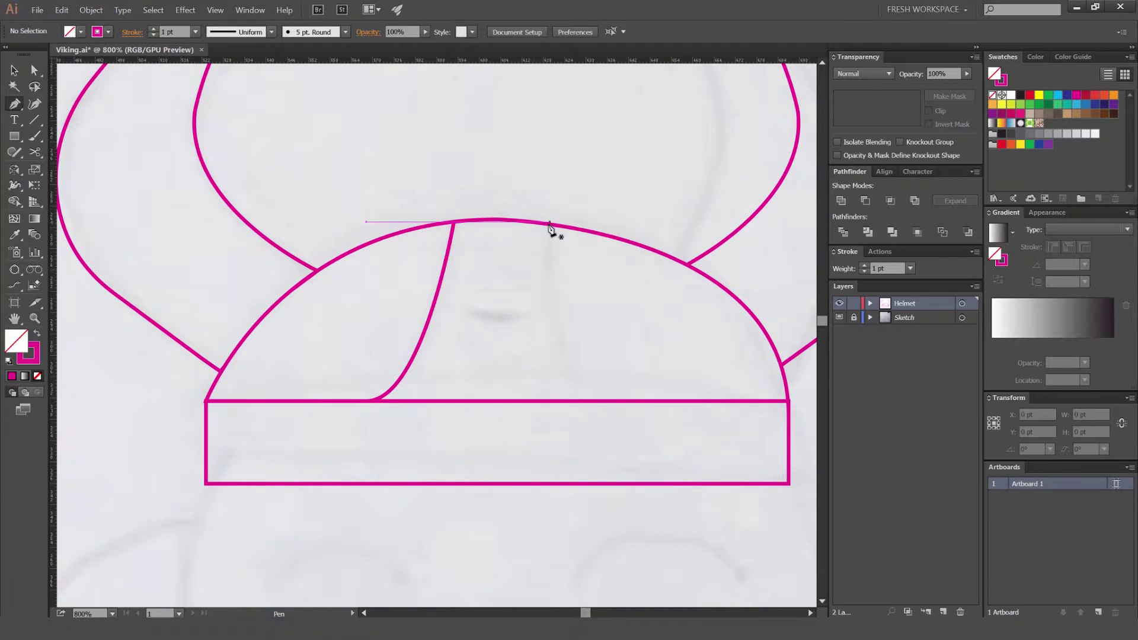
# Step: Draw the right edge of the central strip as a mirrored-looking curve from the dome's top down to the band
pyautogui.click(549, 224)
pyautogui.moveTo(599, 401); pyautogui.dragTo(646, 402)
pyautogui.press('v')
pyautogui.moveTo(607, 305); pyautogui.dragTo(458, 312)
pyautogui.click(625, 287)
pyautogui.scroll(-3, 625, 287)
pyautogui.scroll(-3, 457, 312)
pyautogui.scroll(4, 452, 318)
pyautogui.scroll(-3, 465, 212)
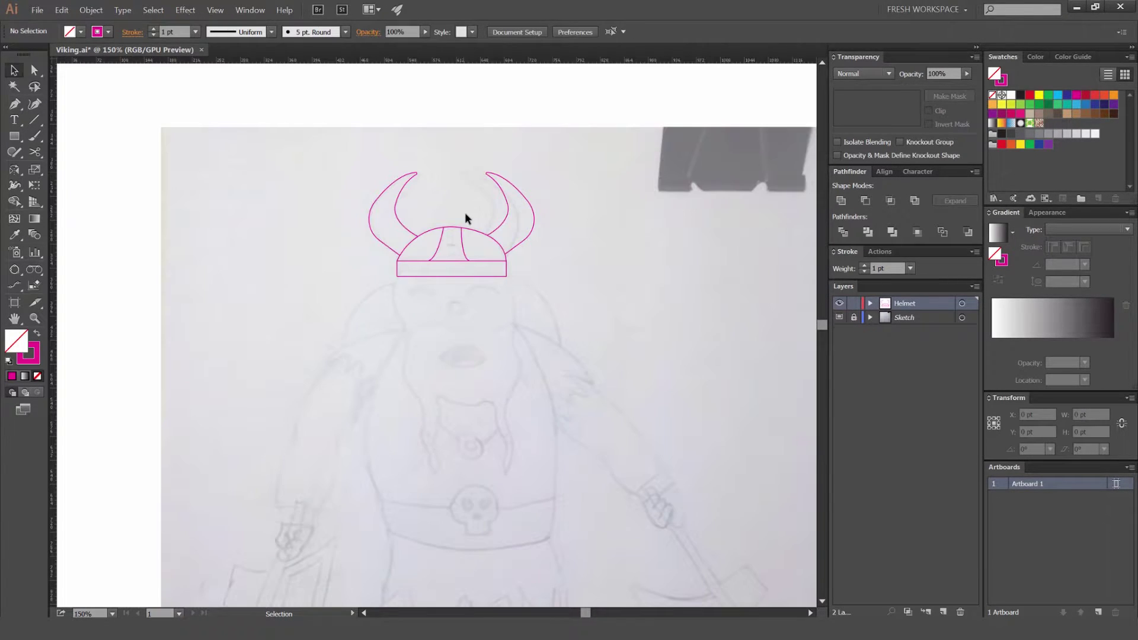
pyautogui.moveTo(450, 192); pyautogui.dragTo(461, 188)
pyautogui.click(443, 257)
pyautogui.click(712, 389)
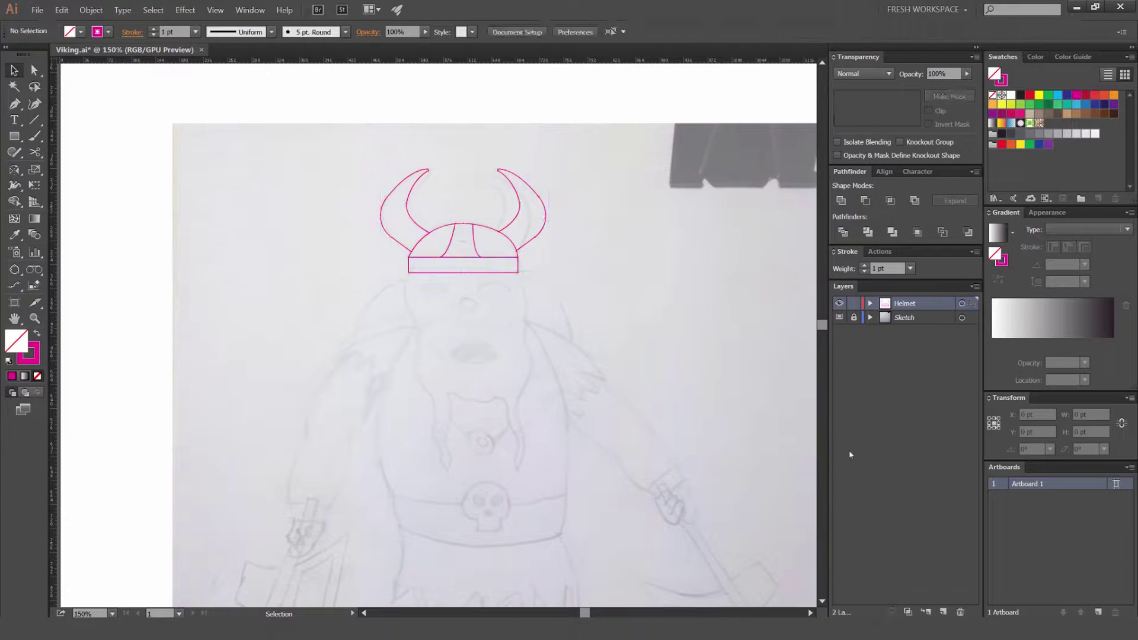
# Step: Add a new layer named Head above the Helmet layer, and lock the Helmet layer
pyautogui.click(943, 612)
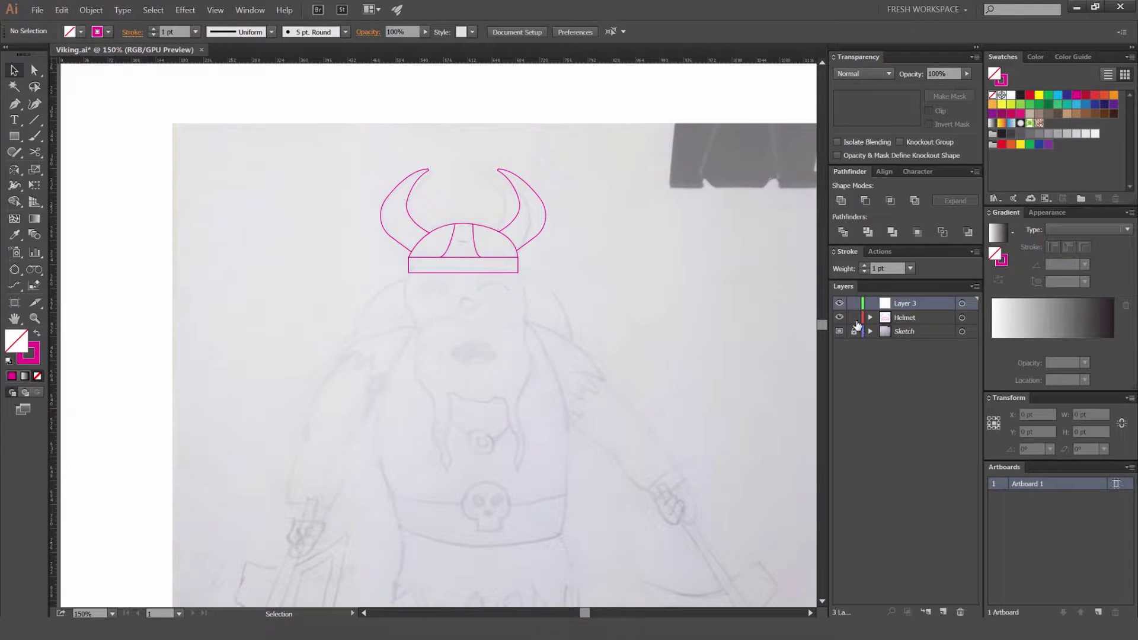
pyautogui.doubleClick(907, 303)
pyautogui.write('Head')
pyautogui.press('Return')
# Step: Start the head outline with the Pen tool inside the band's left end, tracing the left cheek down to its lower corner
pyautogui.scroll(3, 439, 309)
pyautogui.moveTo(435, 295); pyautogui.dragTo(403, 242)
pyautogui.press('p')
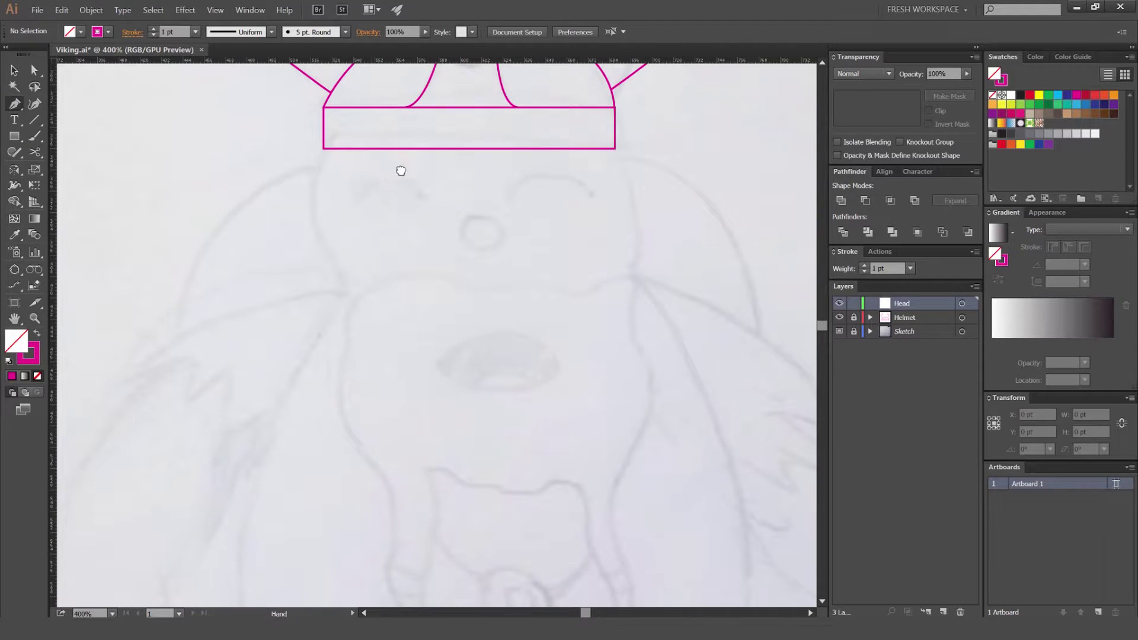
pyautogui.moveTo(385, 175); pyautogui.dragTo(422, 161)
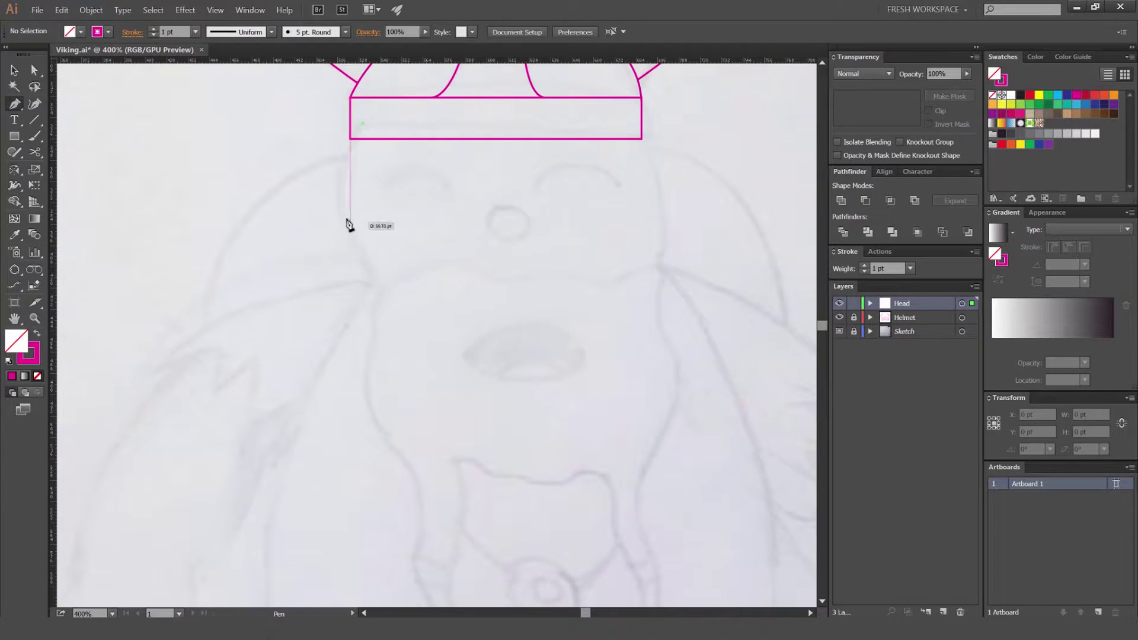
pyautogui.moveTo(340, 210)
pyautogui.mouseDown()
pyautogui.moveTo(343, 252)
pyautogui.moveTo(348, 245)
pyautogui.mouseUp()
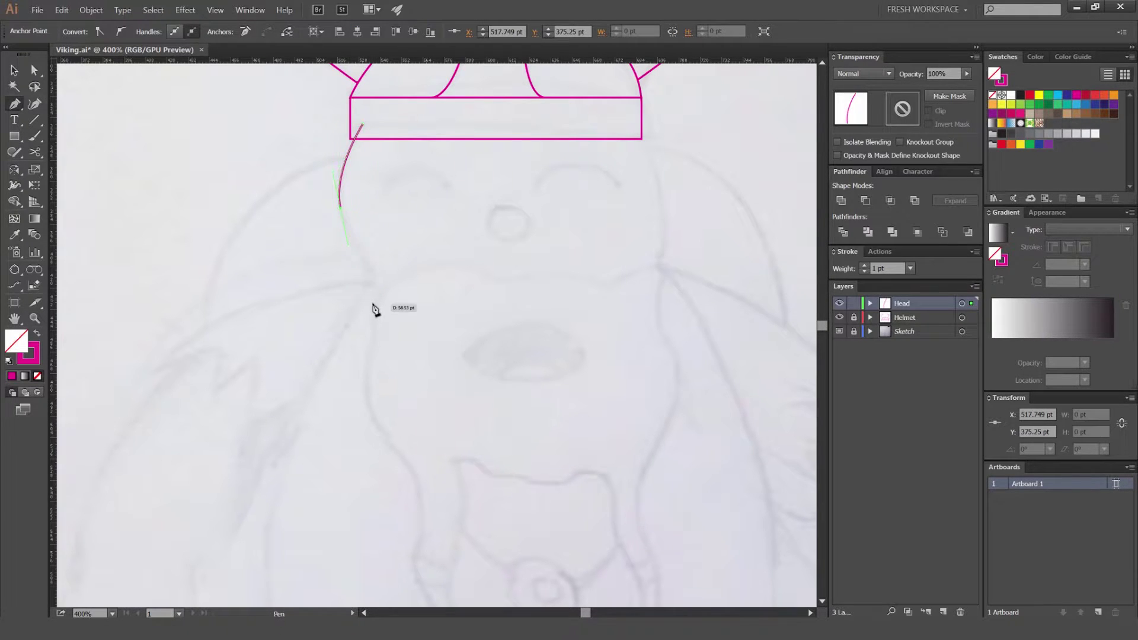
pyautogui.scroll(2, 376, 298)
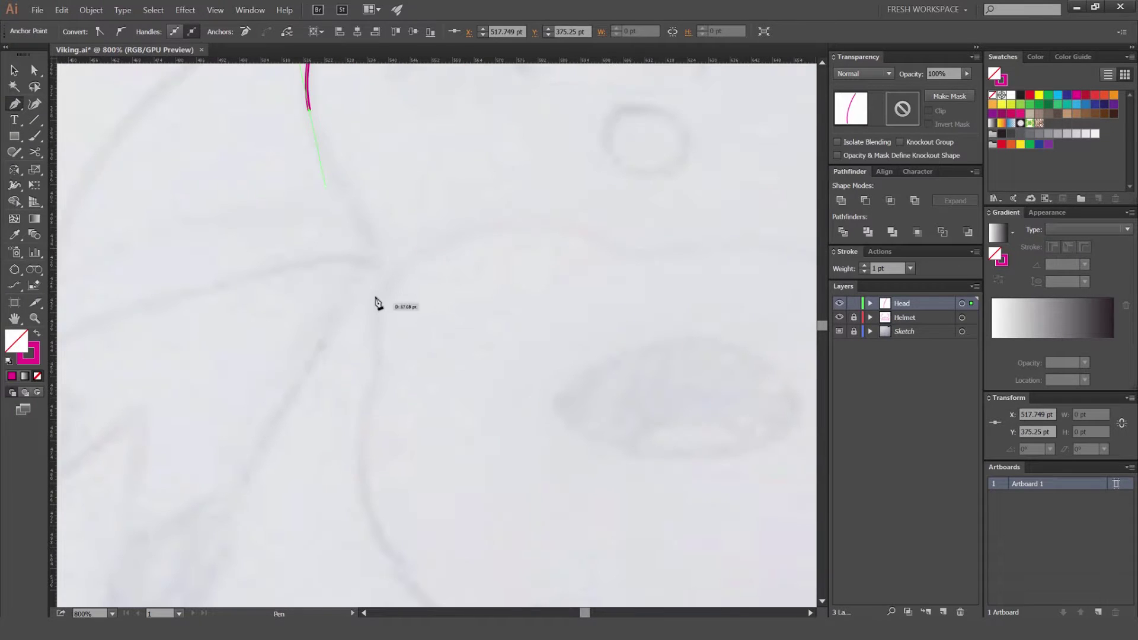
pyautogui.moveTo(364, 358); pyautogui.dragTo(376, 305)
# Step: Continue the head path from the lower-left corner along the first arch and dip of the face's wavy bottom edge
pyautogui.hscroll(3, 355, 304)
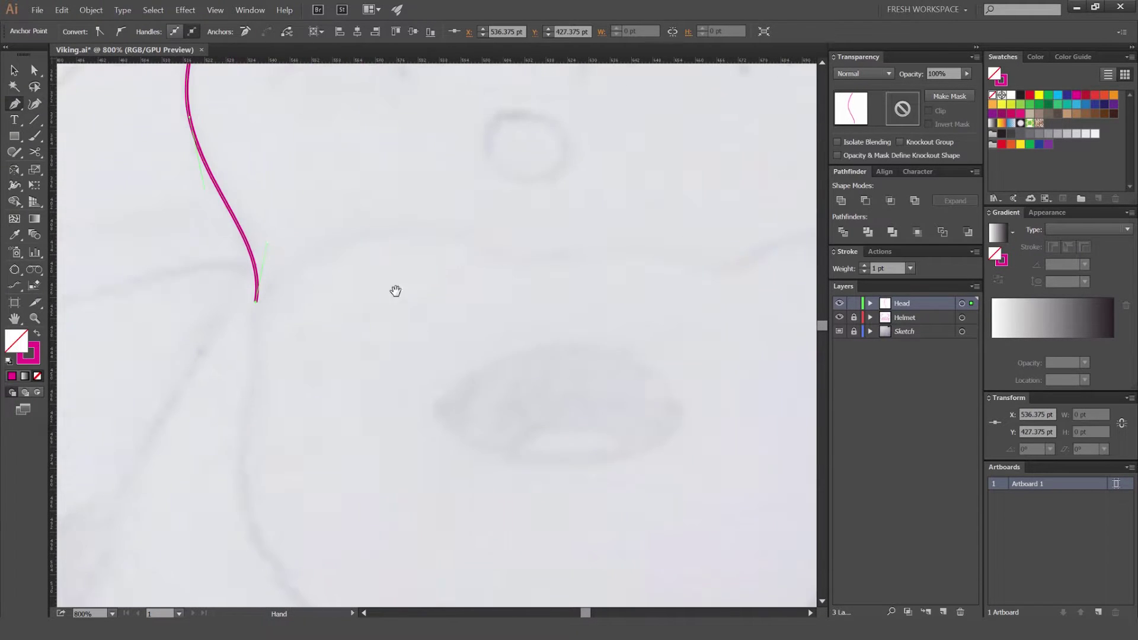
pyautogui.moveTo(586, 306); pyautogui.dragTo(604, 313)
pyautogui.moveTo(599, 273); pyautogui.dragTo(568, 269)
pyautogui.click(326, 272)
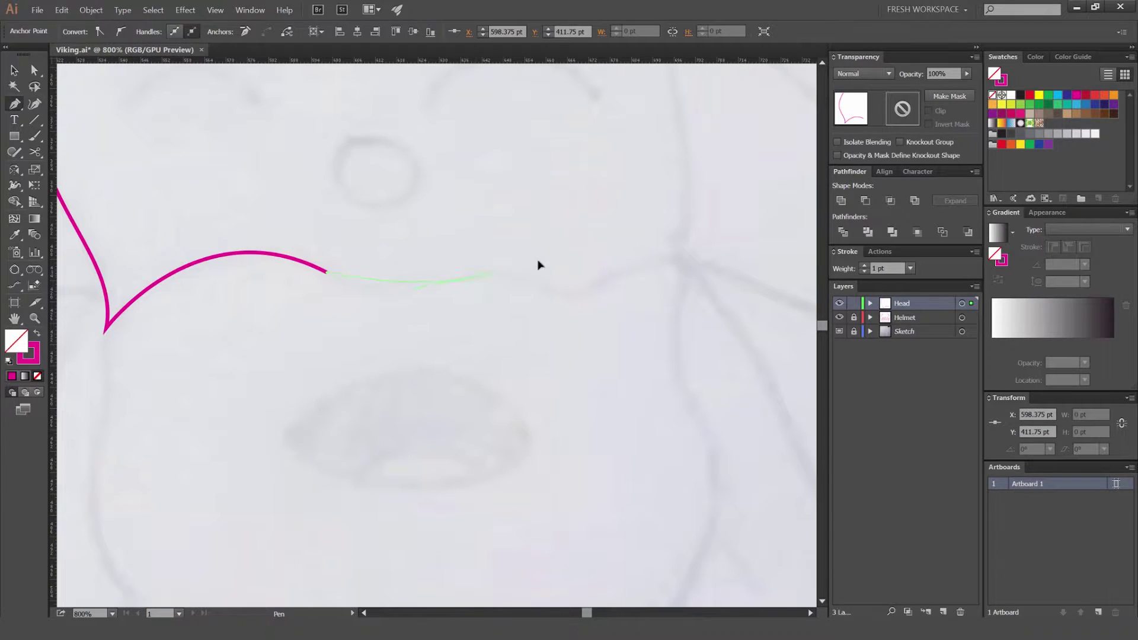
pyautogui.moveTo(593, 255); pyautogui.dragTo(594, 255)
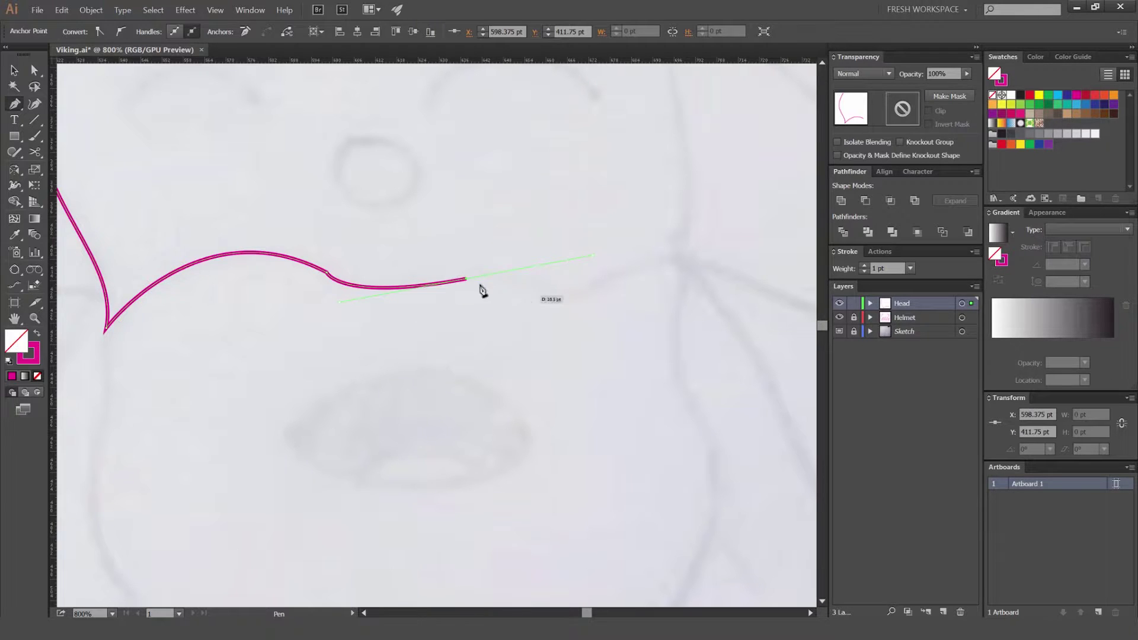
pyautogui.scroll(1, 492, 273)
pyautogui.click(453, 283)
pyautogui.moveTo(489, 281); pyautogui.dragTo(393, 269)
# Step: Extend the face's bottom edge through one more shallow dip and up to the lower-right corner of the head
pyautogui.moveTo(491, 303); pyautogui.dragTo(493, 304)
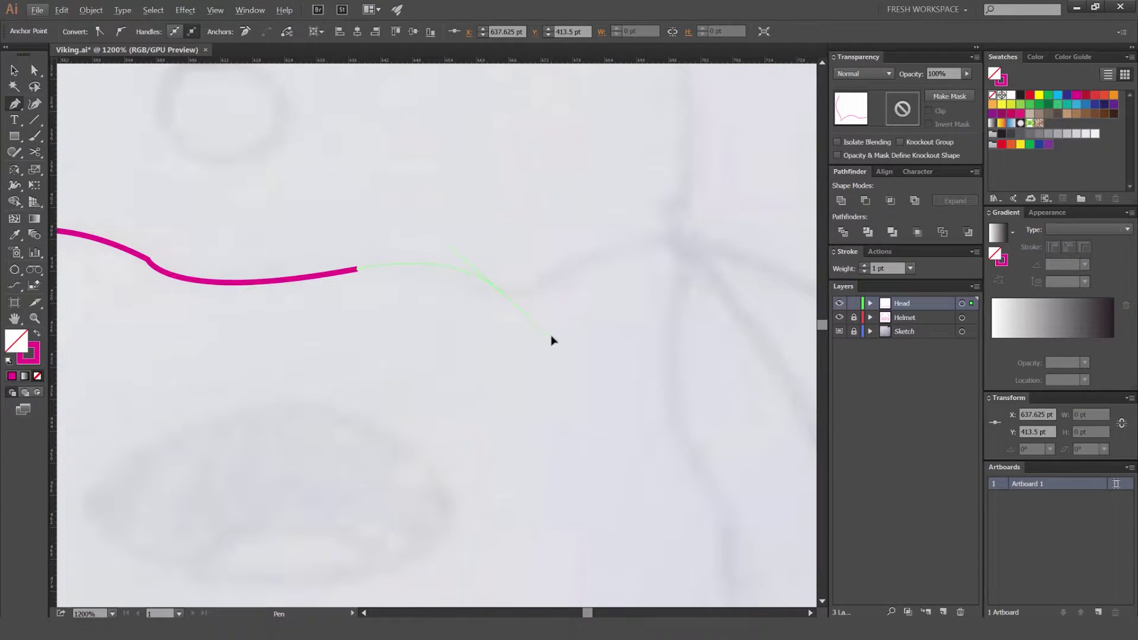
pyautogui.moveTo(574, 323); pyautogui.dragTo(575, 323)
pyautogui.moveTo(481, 320); pyautogui.dragTo(361, 339)
pyautogui.click(380, 311)
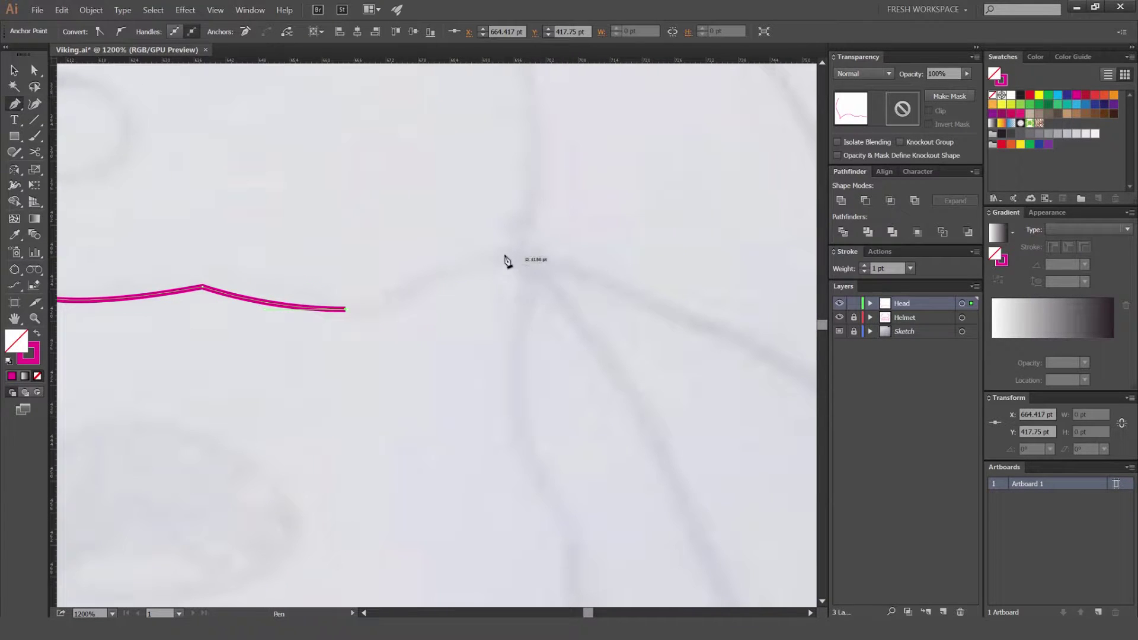
pyautogui.moveTo(519, 237); pyautogui.dragTo(521, 232)
pyautogui.moveTo(613, 193); pyautogui.dragTo(612, 193)
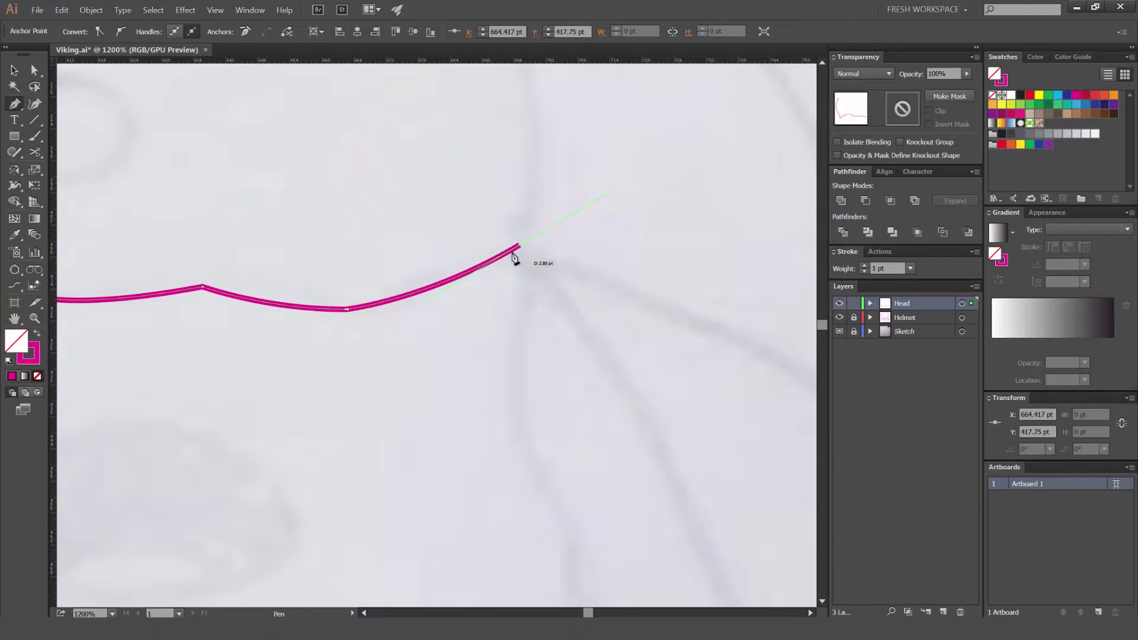
# Step: Trace the right cheek as a curve from the lower-right corner up to just inside the helmet band's right end
pyautogui.scroll(-3, 524, 249)
pyautogui.moveTo(525, 249); pyautogui.dragTo(528, 333)
pyautogui.scroll(2, 529, 272)
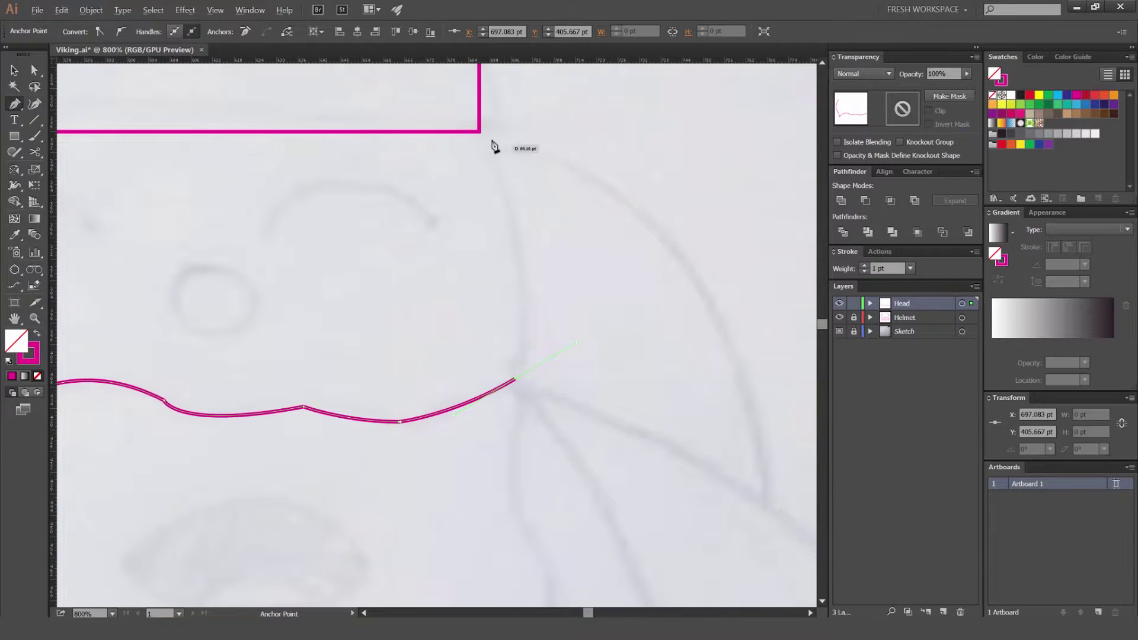
pyautogui.moveTo(479, 111); pyautogui.dragTo(474, 110)
pyautogui.moveTo(511, 205); pyautogui.dragTo(599, 296)
pyautogui.hotkey('ctrl', 'z')
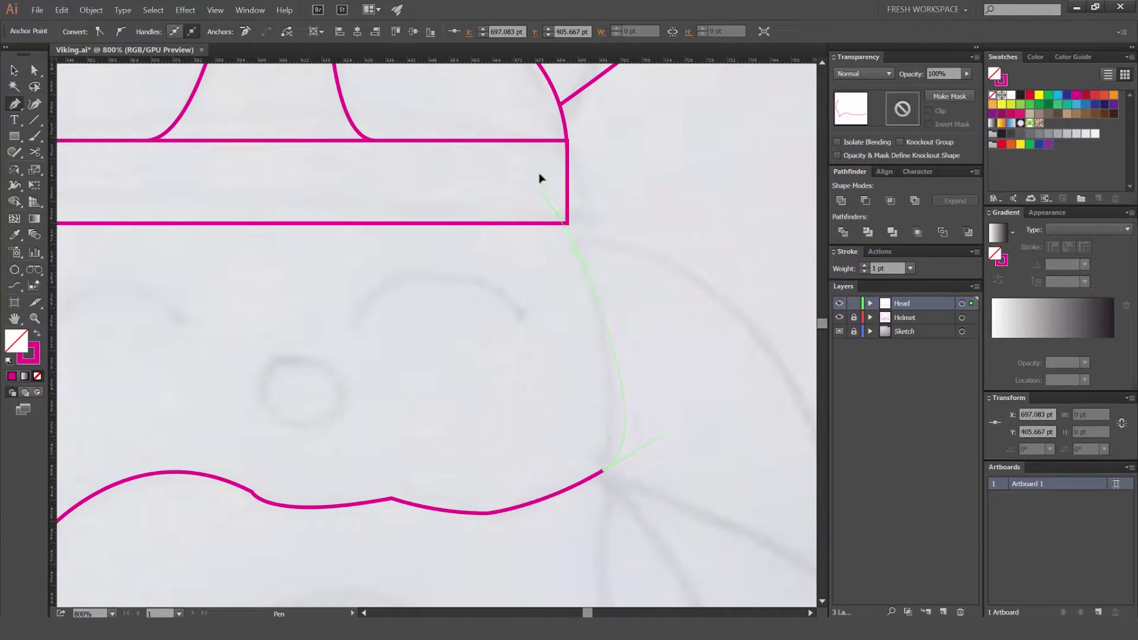
pyautogui.moveTo(519, 169); pyautogui.dragTo(521, 170)
# Step: Adjust the direction handle at the head's lower-right corner so the right cheek's curve bulges less
pyautogui.scroll(3, 587, 284)
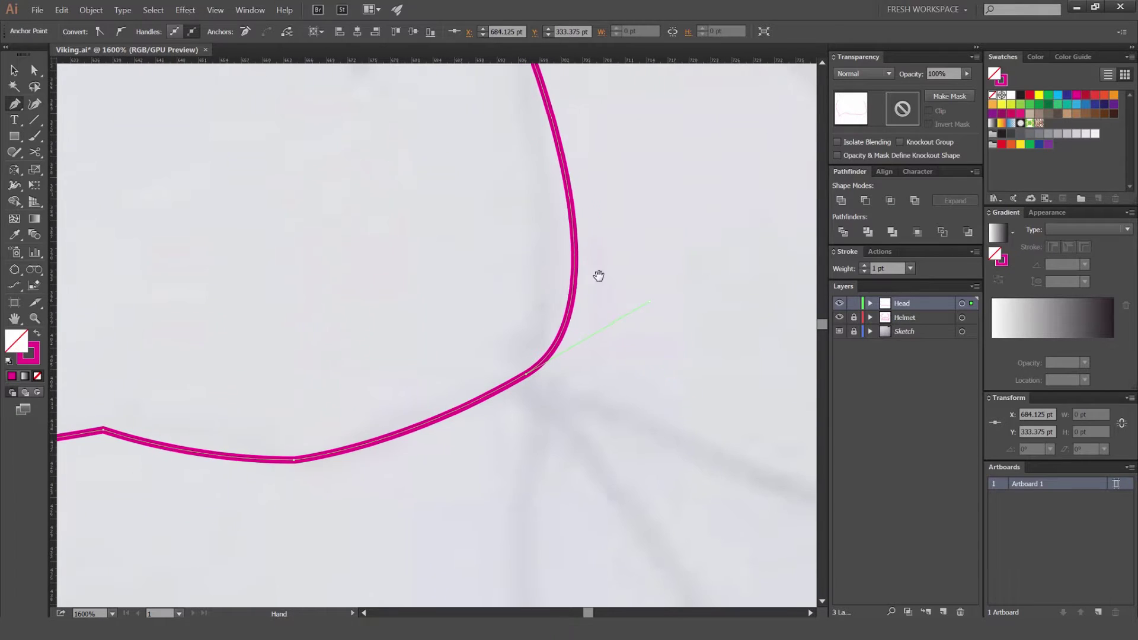
pyautogui.moveTo(651, 296); pyautogui.dragTo(623, 284)
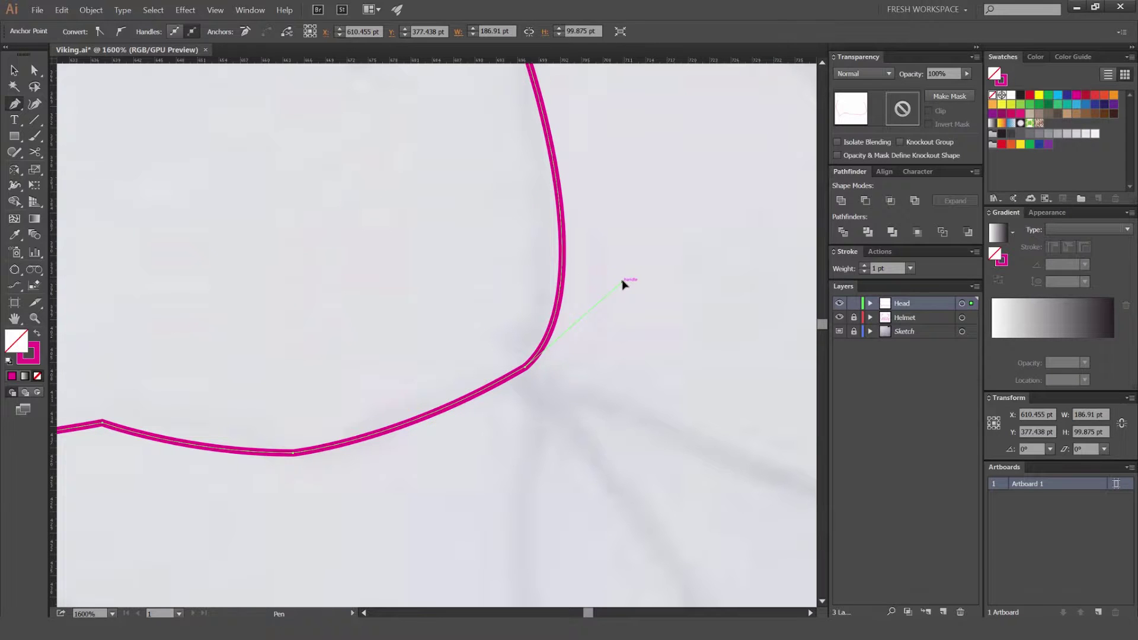
pyautogui.moveTo(591, 210); pyautogui.dragTo(613, 328)
# Step: Close the head path with a straight top edge across the helmet band to its starting anchor point, and deselect it
pyautogui.scroll(-3, 613, 326)
pyautogui.moveTo(550, 243); pyautogui.dragTo(622, 301)
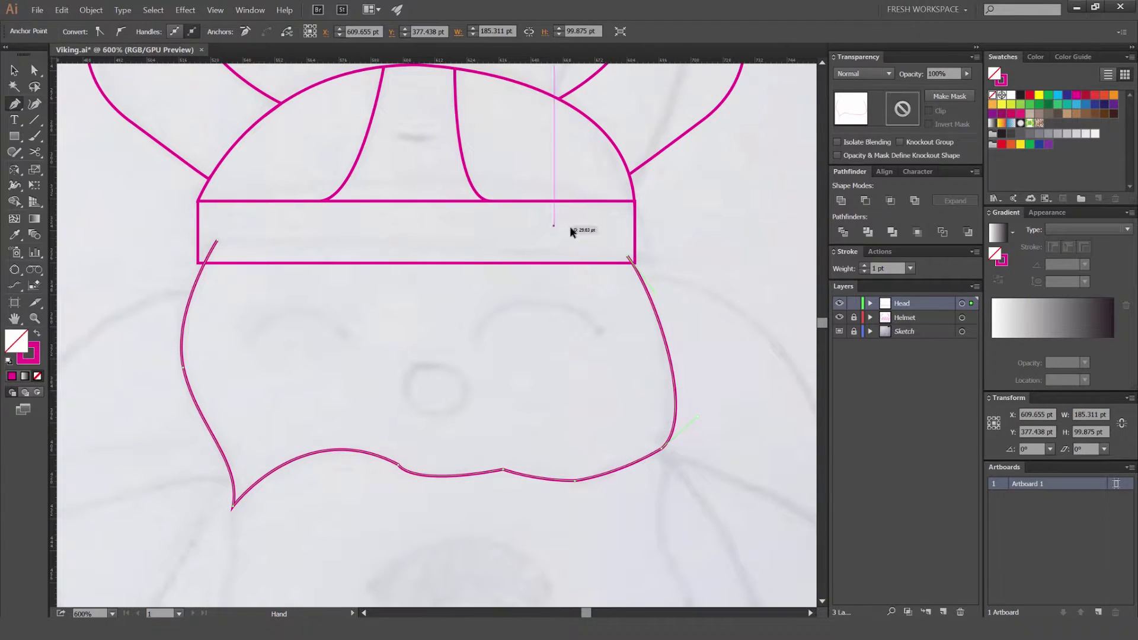
pyautogui.keyDown('ctrl'); pyautogui.click(572, 229); pyautogui.keyUp('ctrl')
pyautogui.keyDown('ctrl'); pyautogui.click(629, 258); pyautogui.keyUp('ctrl')
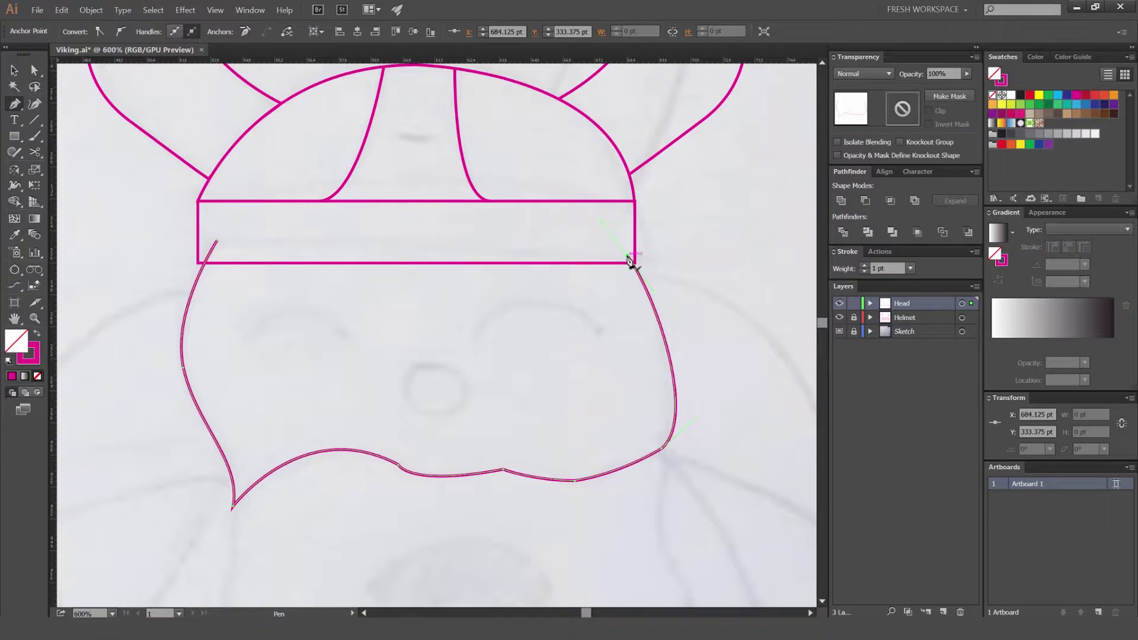
pyautogui.click(217, 242)
pyautogui.press('v')
pyautogui.click(357, 252)
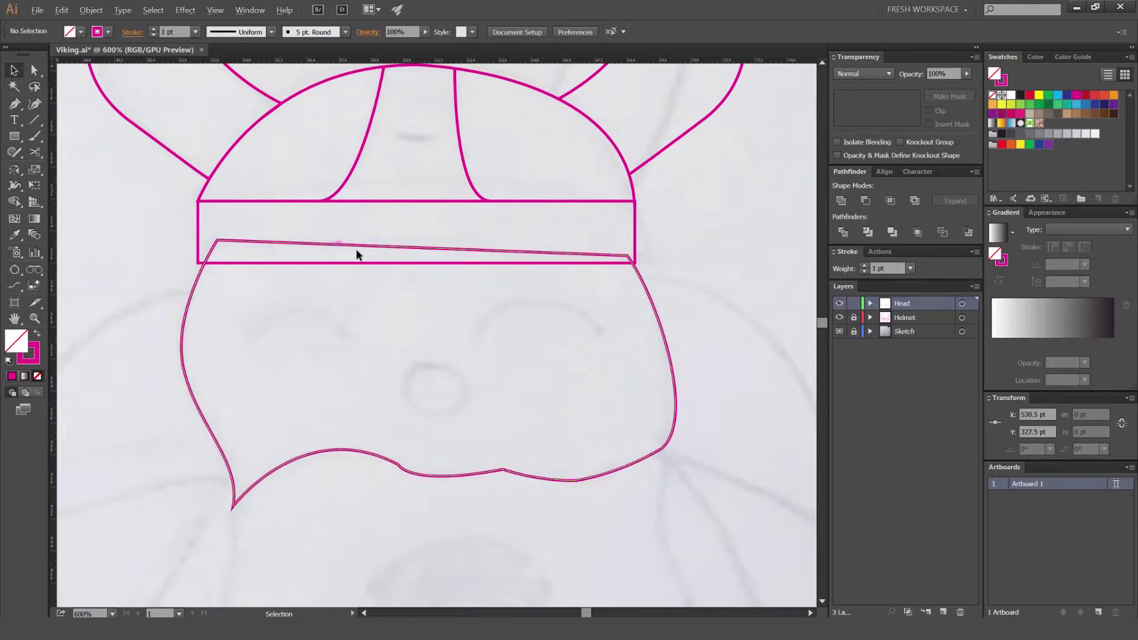
# Step: Examine the closed head outline against the sketch around the helmet band, cheeks and beard area
pyautogui.scroll(-2, 367, 253)
pyautogui.scroll(3, 373, 272)
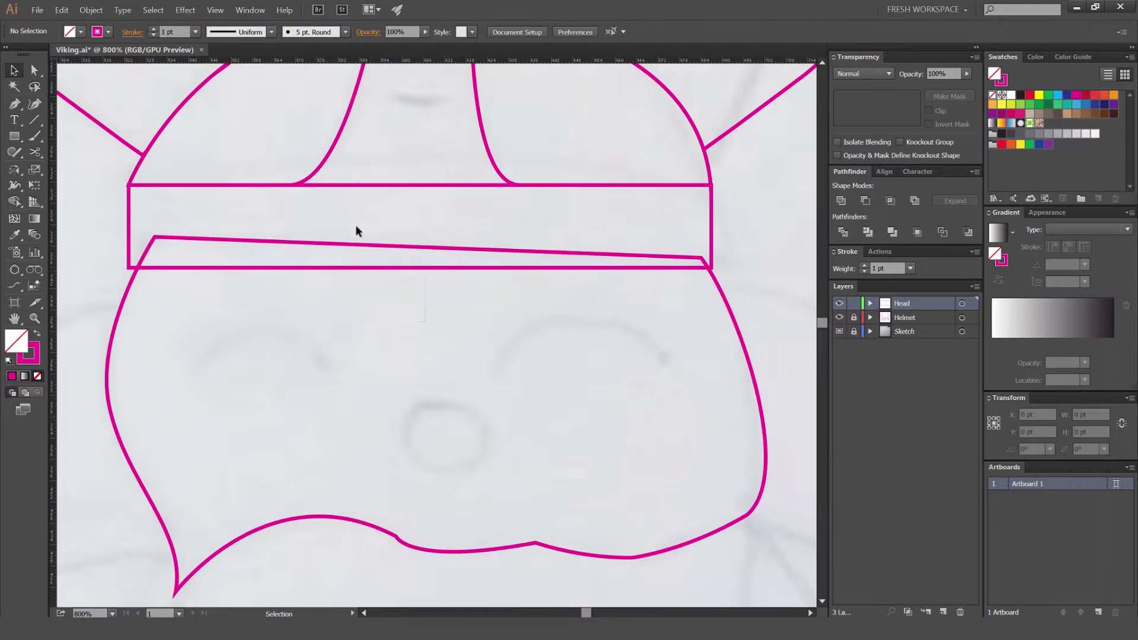
pyautogui.click(365, 305)
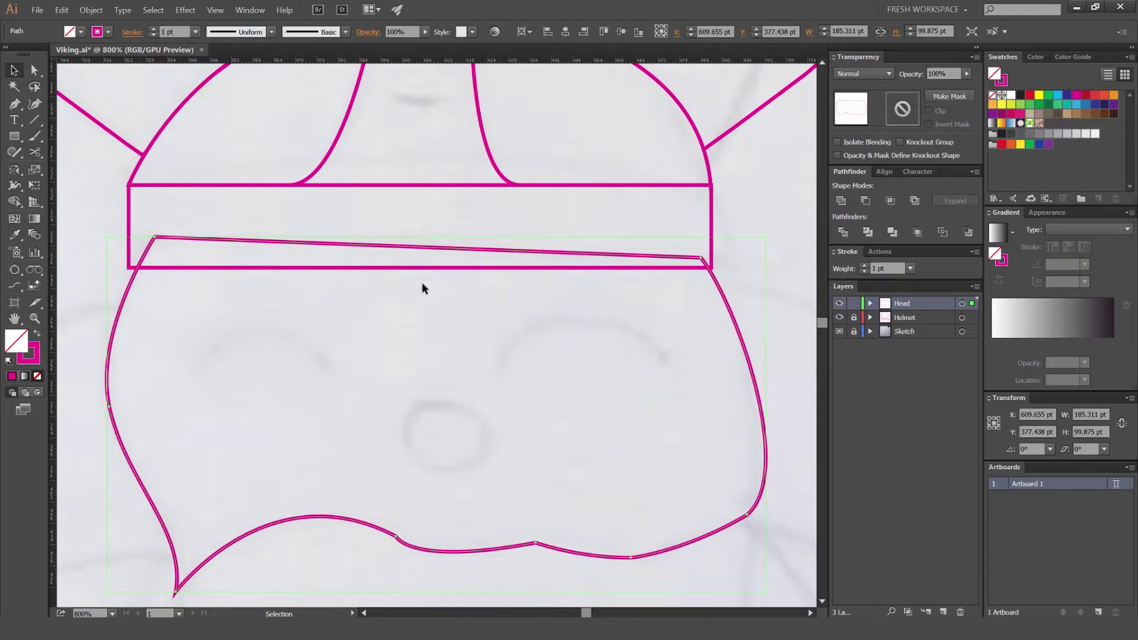
pyautogui.scroll(-2, 359, 314)
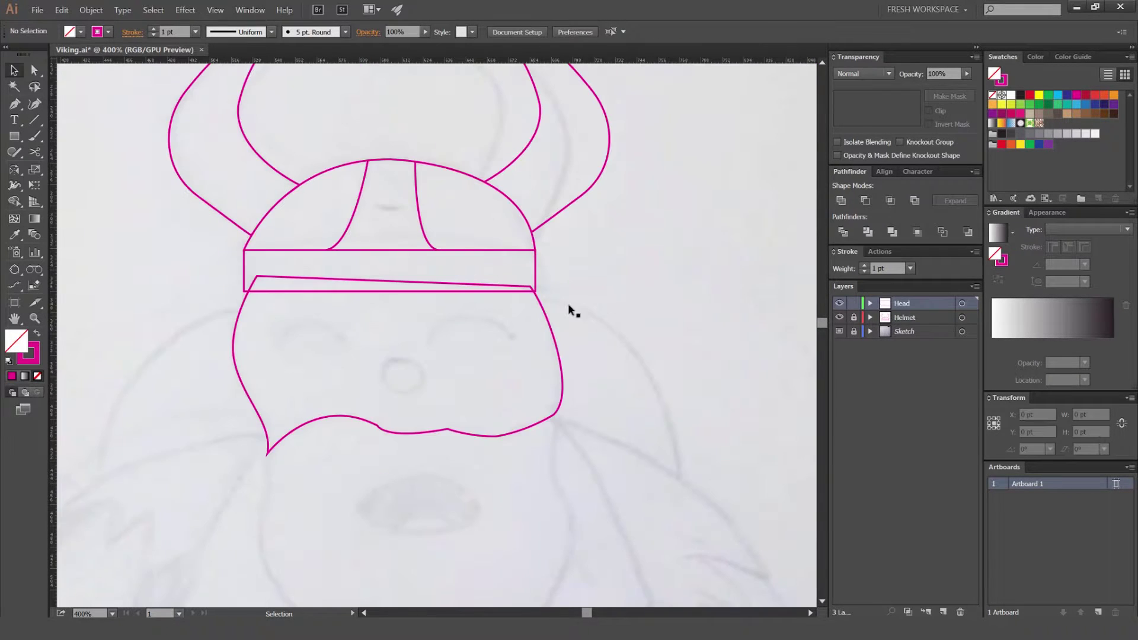
pyautogui.press('v')
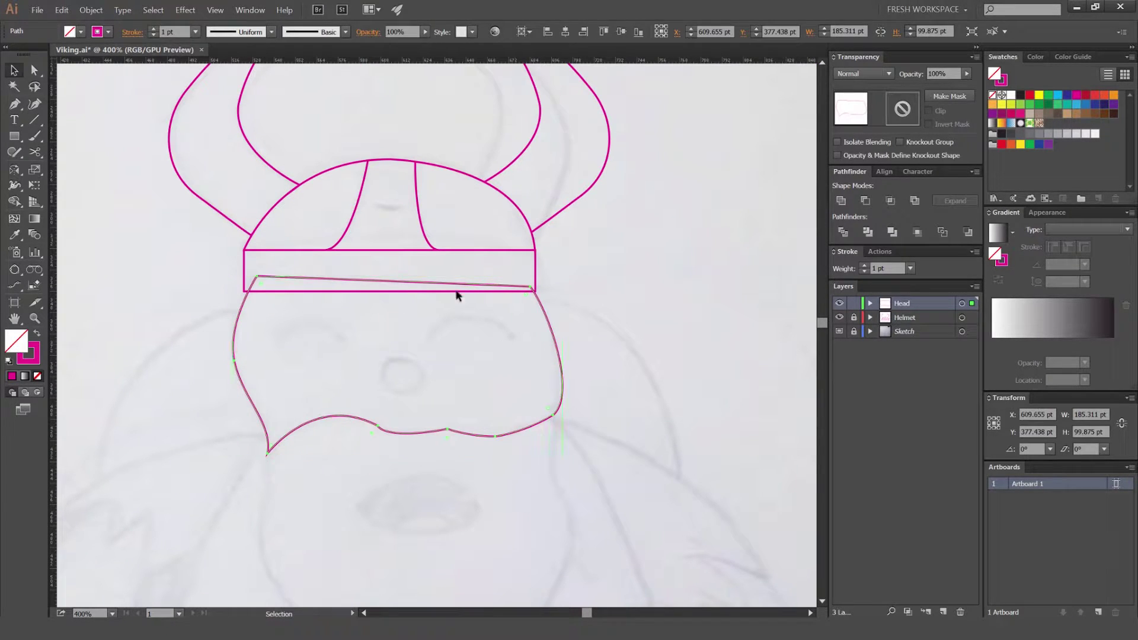
pyautogui.moveTo(437, 350); pyautogui.dragTo(495, 303)
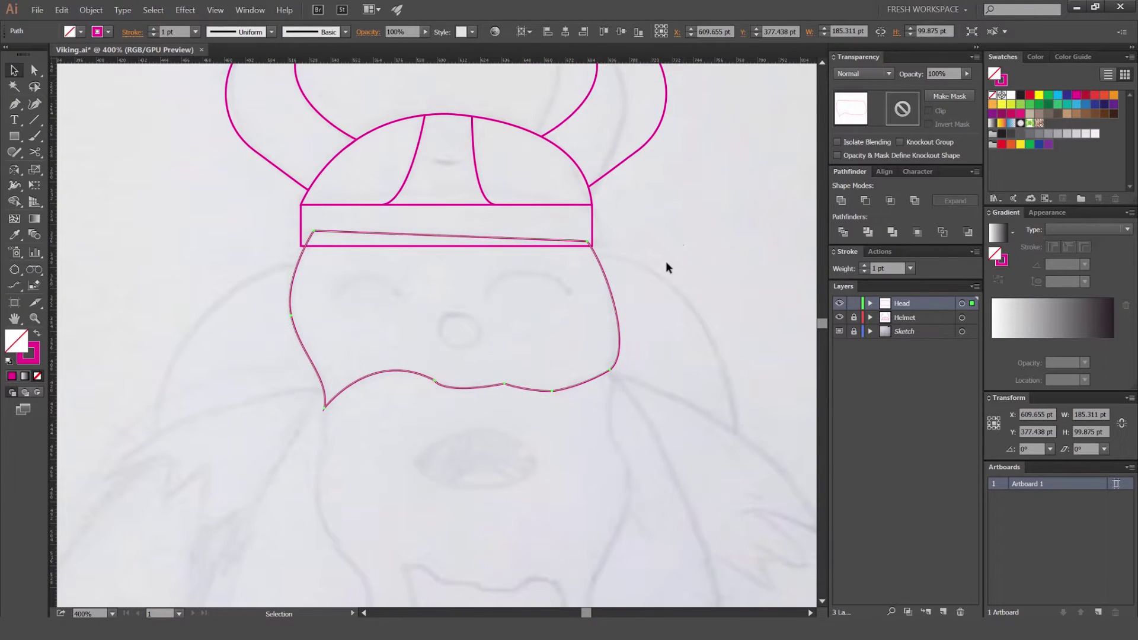
pyautogui.click(667, 260)
pyautogui.scroll(-2, 667, 261)
pyautogui.scroll(2, 627, 280)
pyautogui.moveTo(639, 273); pyautogui.dragTo(609, 184)
pyautogui.press('p')
pyautogui.scroll(1, 348, 315)
pyautogui.moveTo(342, 295); pyautogui.dragTo(331, 381)
pyautogui.scroll(1, 374, 265)
pyautogui.scroll(-2, 332, 381)
pyautogui.scroll(1, 485, 264)
pyautogui.hotkey('alt', 'space')
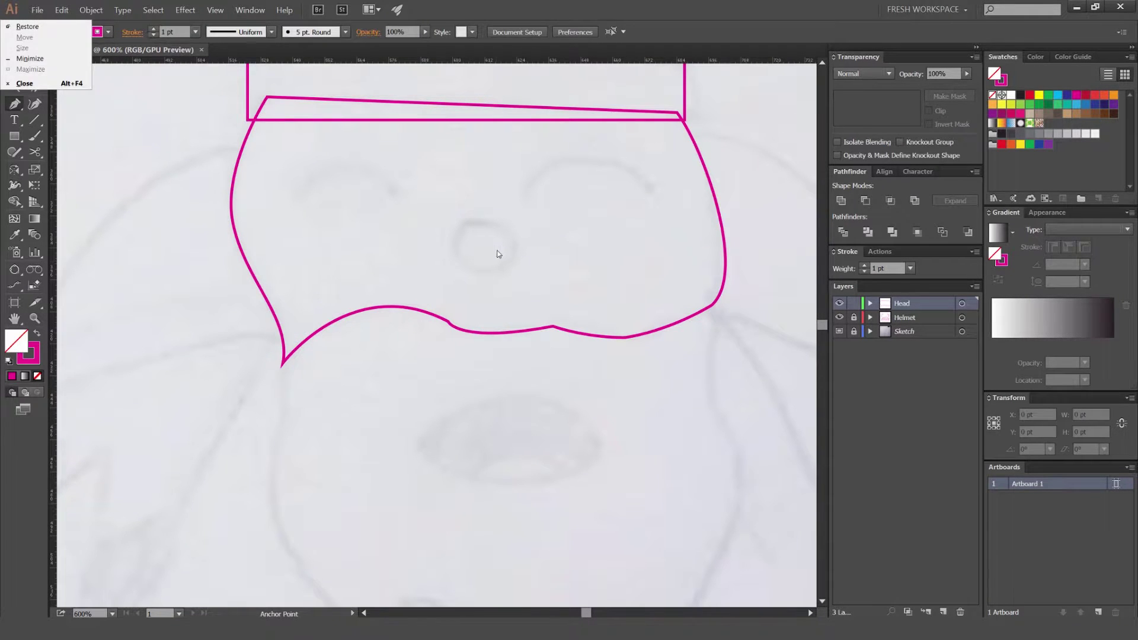
pyautogui.click(503, 242)
pyautogui.scroll(2, 504, 240)
pyautogui.hotkey('ctrl', 'z')
pyautogui.press('v')
# Step: Draw a circle about 24 pt across over the sketched nose, and deselect it
pyautogui.moveTo(497, 257)
pyautogui.mouseDown()
pyautogui.moveTo(488, 356)
pyautogui.moveTo(498, 365)
pyautogui.moveTo(498, 355)
pyautogui.mouseUp()
pyautogui.press('l')
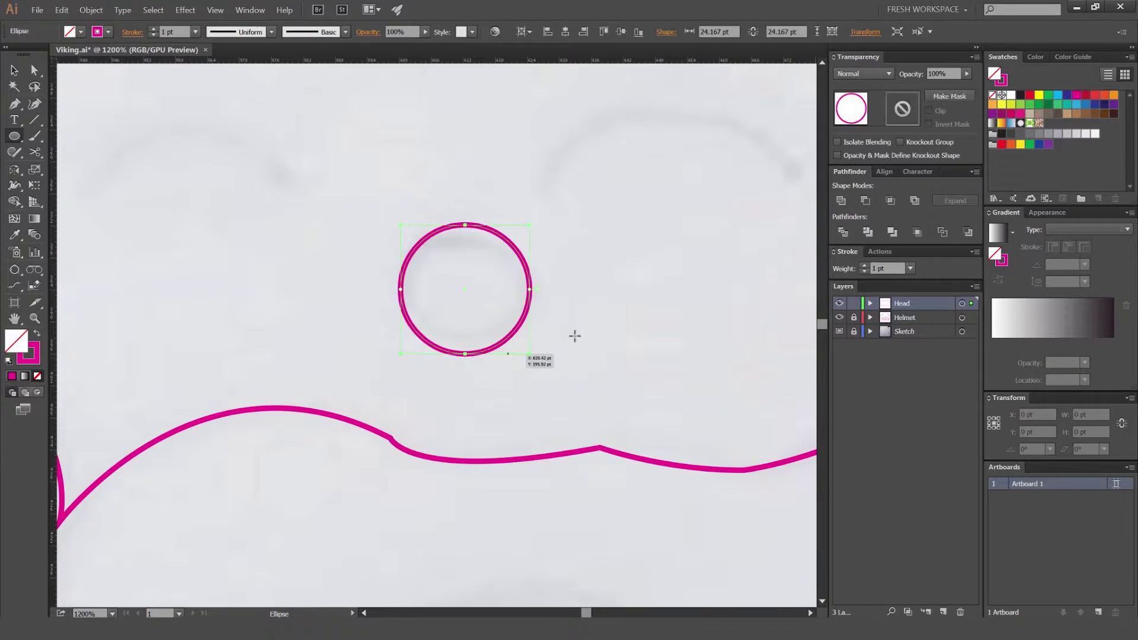
pyautogui.press('v')
pyautogui.click(580, 307)
pyautogui.scroll(-2, 581, 305)
pyautogui.scroll(1, 581, 305)
pyautogui.press('p')
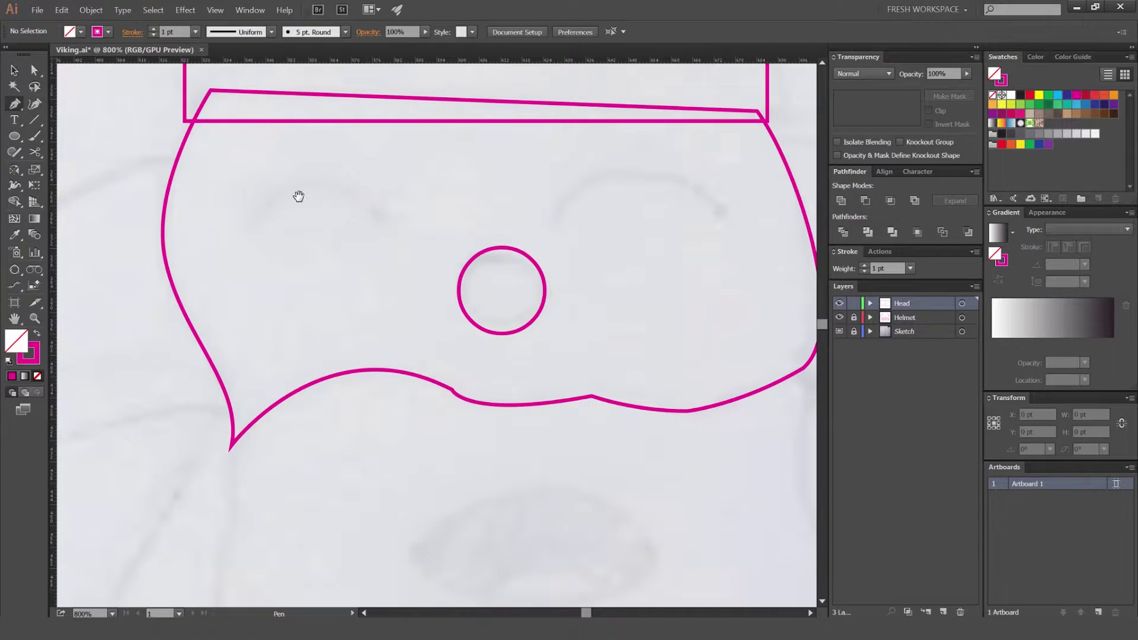
pyautogui.scroll(2, 297, 196)
pyautogui.moveTo(567, 259); pyautogui.dragTo(546, 363)
pyautogui.hotkey('ctrl', 'z')
pyautogui.hotkey('ctrl', 'z')
pyautogui.press('v')
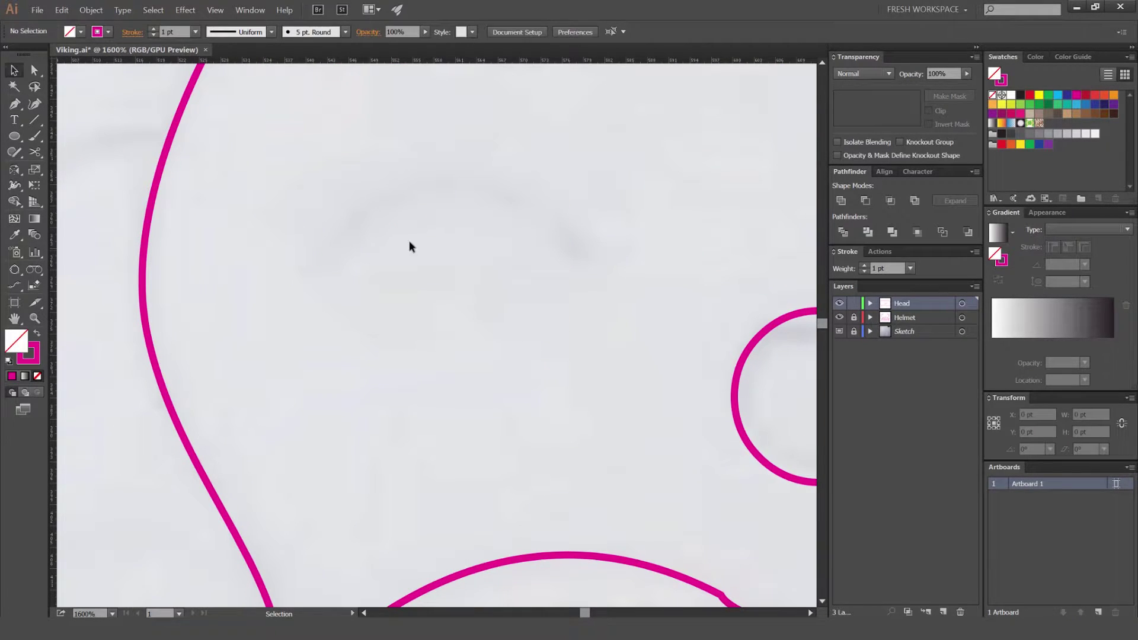
# Step: Draw a quarter-circle arc about 25 pt wide and 25 pt high at the sketched left eye
pyautogui.moveTo(35, 120); pyautogui.dragTo(70, 135)
pyautogui.moveTo(448, 235); pyautogui.dragTo(626, 274)
pyautogui.press('v')
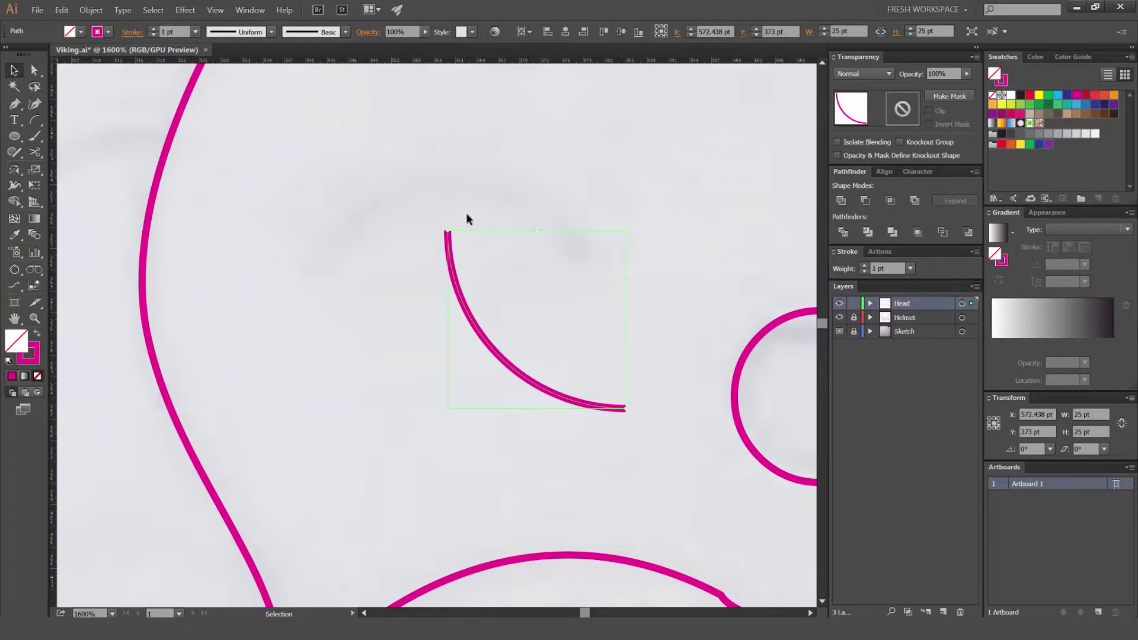
# Step: Rotate the arc into a symmetrical upward arch and place it over the sketched left eye
pyautogui.moveTo(630, 230); pyautogui.dragTo(442, 417)
pyautogui.moveTo(535, 399); pyautogui.dragTo(535, 398)
pyautogui.click(613, 255)
pyautogui.moveTo(594, 279); pyautogui.dragTo(520, 183)
pyautogui.scroll(-2, 547, 183)
# Step: Try to place a copy of the left eye's arc over the sketched right eye, and undo it
pyautogui.moveTo(589, 156); pyautogui.dragTo(533, 179)
pyautogui.click(436, 226)
pyautogui.click(457, 203)
pyautogui.moveTo(457, 204); pyautogui.dragTo(654, 234)
pyautogui.click(536, 192)
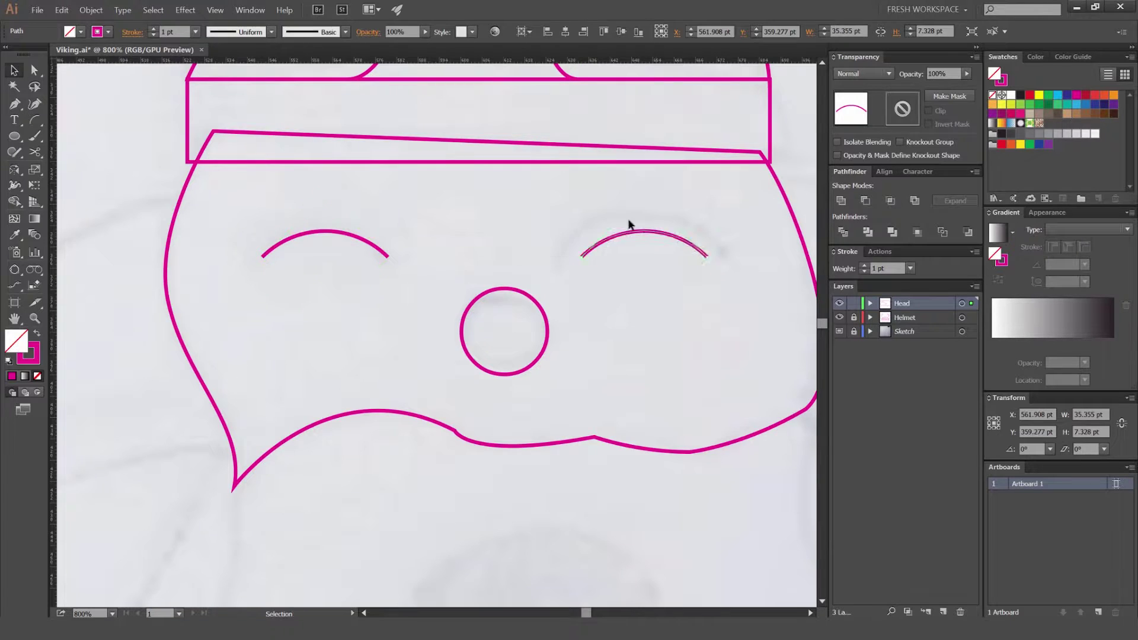
pyautogui.click(555, 200)
pyautogui.scroll(-3, 552, 200)
pyautogui.moveTo(569, 199); pyautogui.dragTo(513, 215)
pyautogui.scroll(2, 514, 216)
pyautogui.hotkey('ctrl', 'z')
pyautogui.scroll(2, 371, 238)
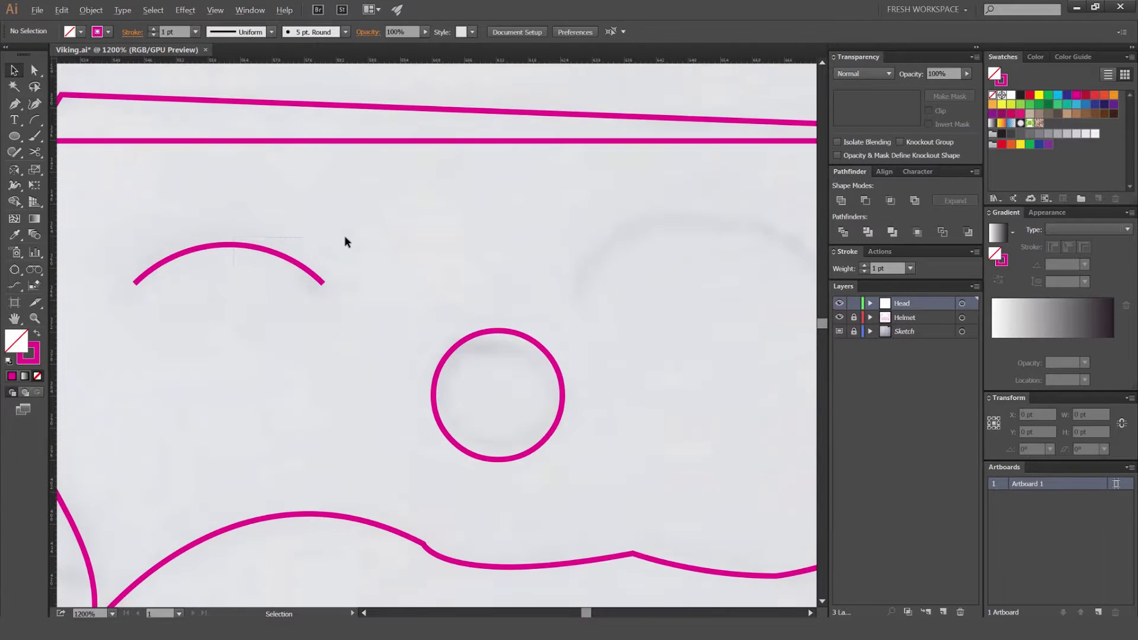
# Step: Switch the artwork to outline view with the left eye's arc selected and the Reflect tool active
pyautogui.press('r')
pyautogui.scroll(-2, 497, 288)
pyautogui.press('o')
pyautogui.hotkey('ctrl', 'y')
pyautogui.moveTo(497, 215); pyautogui.dragTo(491, 253)
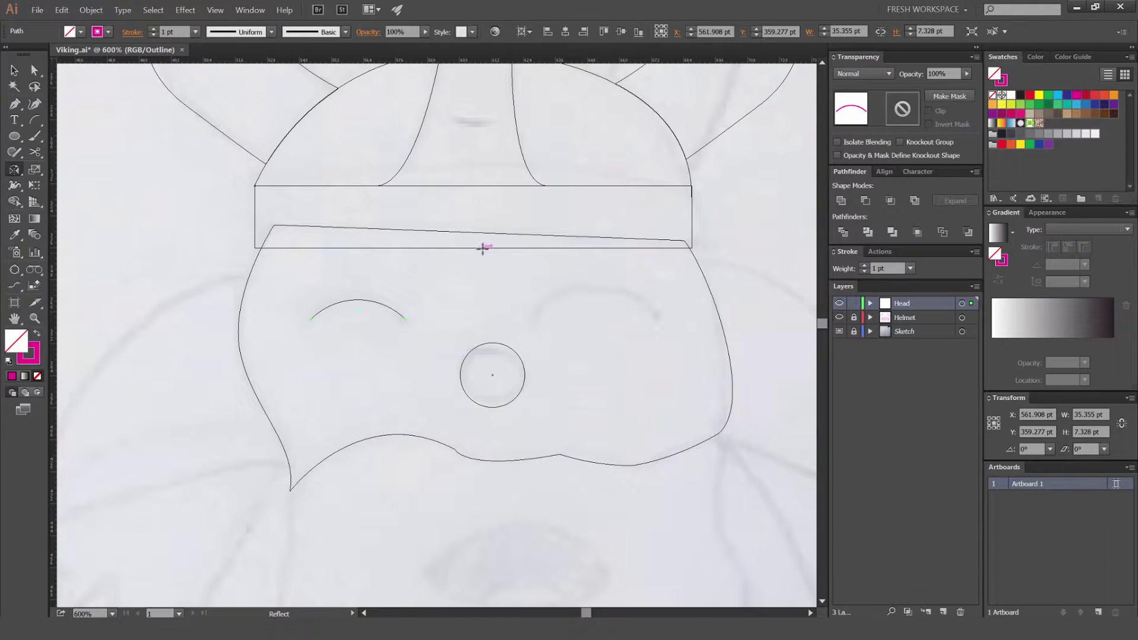
# Step: Reflect a copy of the left eye's arc across the vertical axis through the nose circle's centre, and deselect it
pyautogui.moveTo(435, 202); pyautogui.dragTo(461, 324)
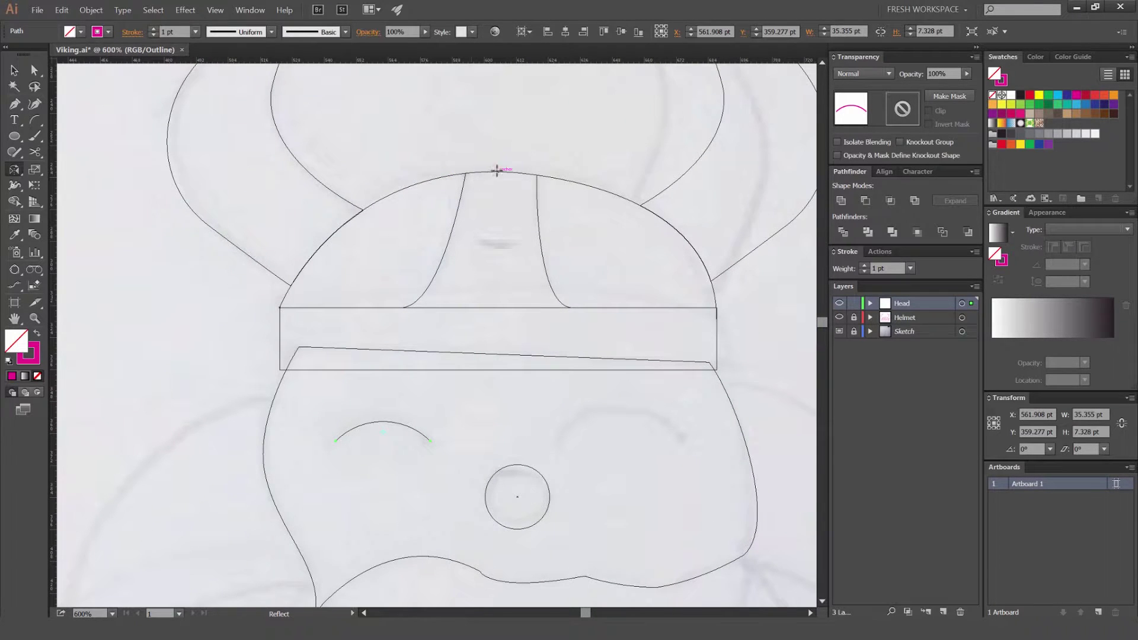
pyautogui.scroll(-2, 462, 208)
pyautogui.scroll(-2, 507, 285)
pyautogui.scroll(2, 472, 262)
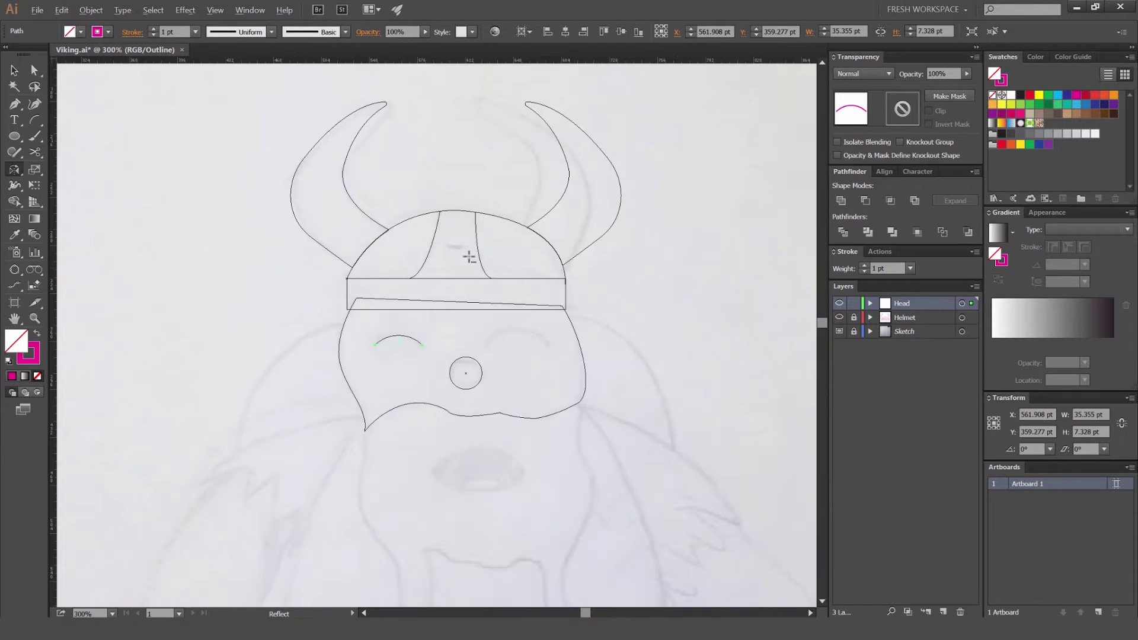
pyautogui.scroll(3, 430, 254)
pyautogui.moveTo(503, 301); pyautogui.dragTo(482, 262)
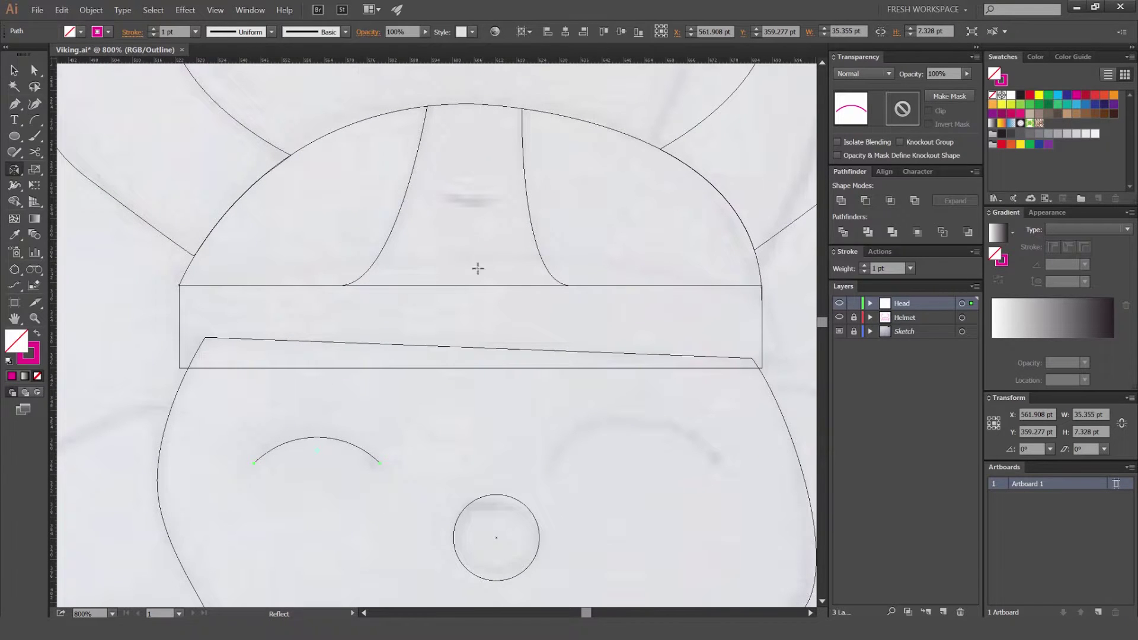
pyautogui.scroll(-3, 475, 297)
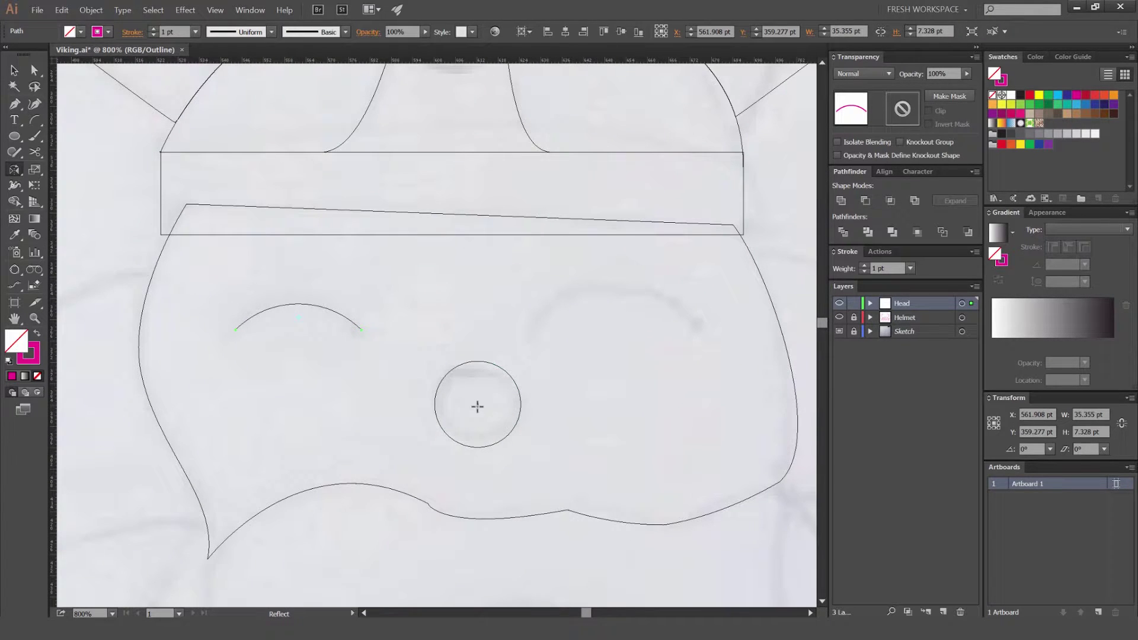
pyautogui.scroll(1, 493, 399)
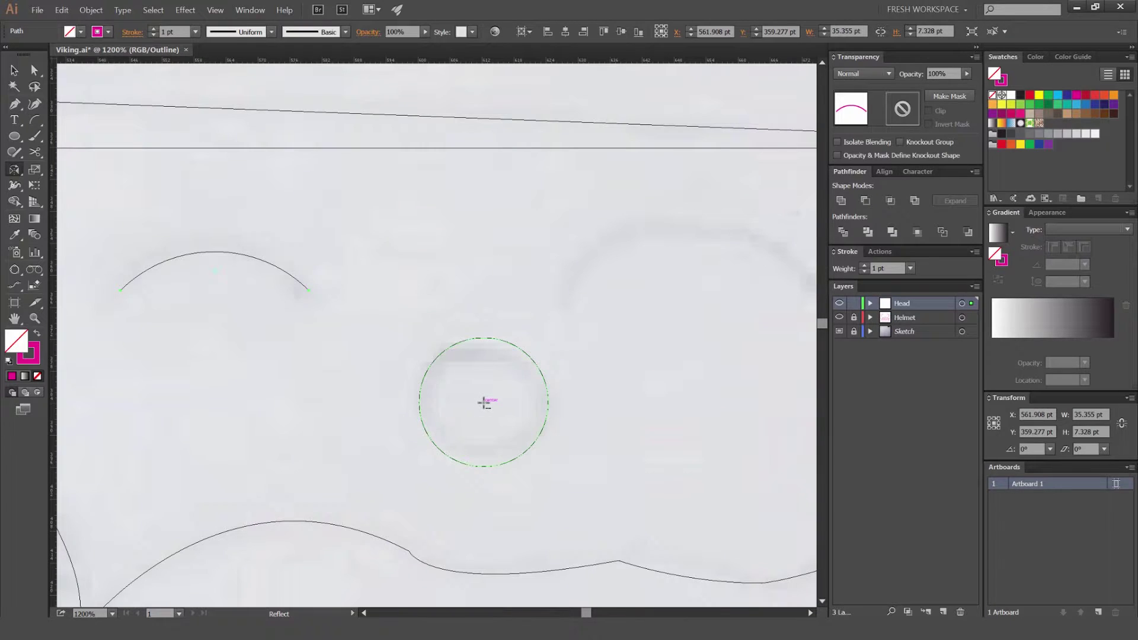
pyautogui.keyDown('alt'); pyautogui.click(485, 403); pyautogui.keyUp('alt')
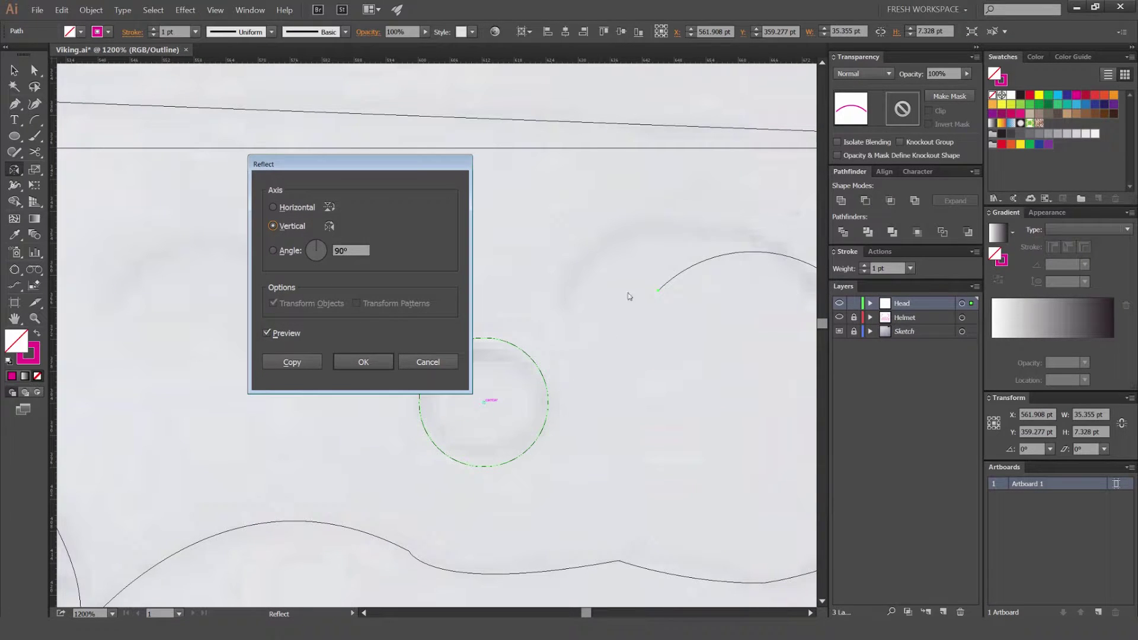
pyautogui.click(303, 381)
pyautogui.press('v')
pyautogui.click(500, 234)
# Step: Return the artwork from outline view to the coloured preview
pyautogui.scroll(-2, 501, 236)
pyautogui.hotkey('ctrl', 'y')
pyautogui.scroll(-2, 551, 261)
pyautogui.scroll(2, 570, 248)
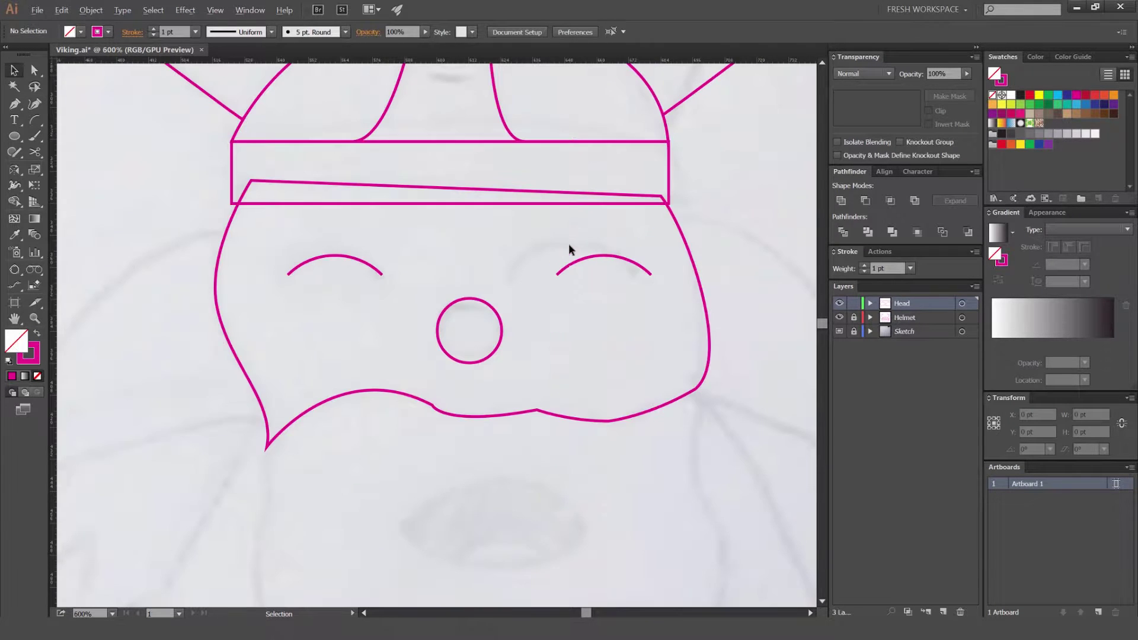
# Step: Widen the middle of the left eye's arc to about 2.27 pt with the Width tool
pyautogui.click(341, 256)
pyautogui.click(513, 240)
pyautogui.scroll(1, 510, 241)
pyautogui.moveTo(237, 225); pyautogui.dragTo(438, 238)
pyautogui.click(504, 281)
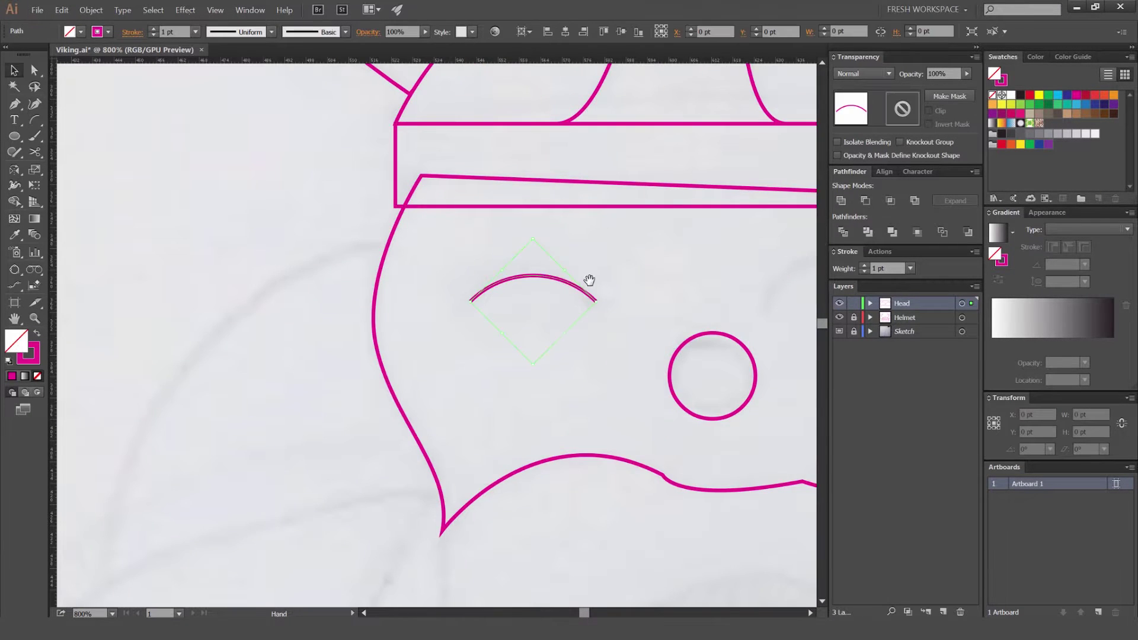
pyautogui.moveTo(590, 279); pyautogui.dragTo(382, 301)
pyautogui.scroll(1, 303, 344)
pyautogui.hotkey('shift', 'w')
pyautogui.scroll(2, 301, 340)
pyautogui.moveTo(282, 294)
pyautogui.mouseDown()
pyautogui.moveTo(313, 198)
pyautogui.moveTo(353, 193)
pyautogui.mouseUp()
# Step: Taper both ends of the left eye's arc to sharp points, and deselect it
pyautogui.scroll(-2, 408, 228)
pyautogui.moveTo(496, 216); pyautogui.dragTo(274, 229)
pyautogui.scroll(2, 376, 262)
pyautogui.scroll(2, 472, 267)
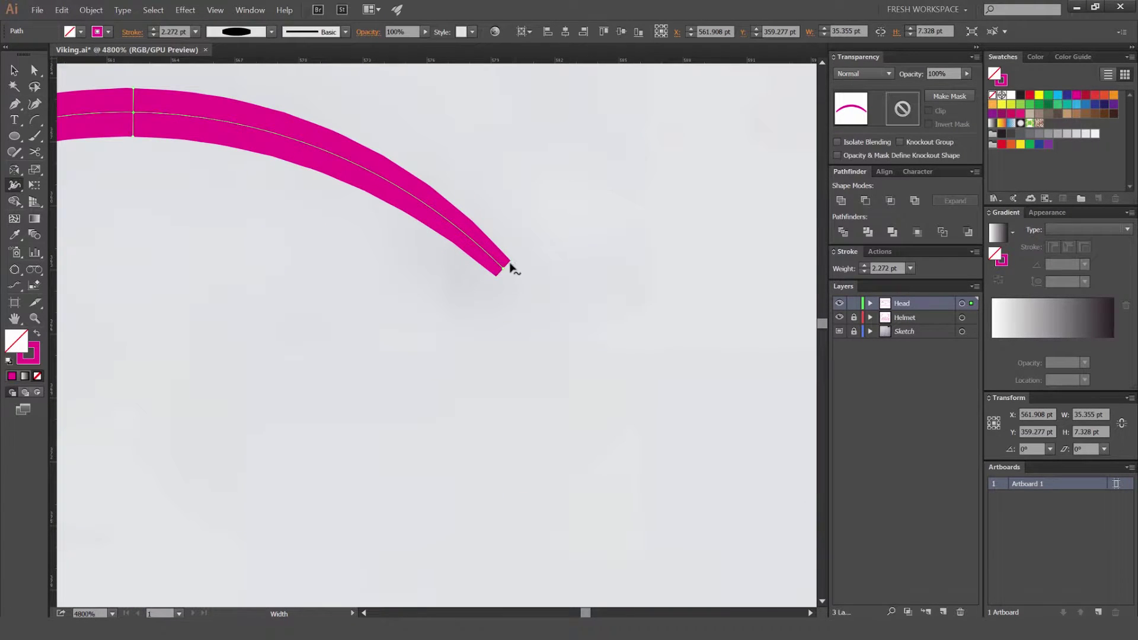
pyautogui.hscroll(-6, 602, 290)
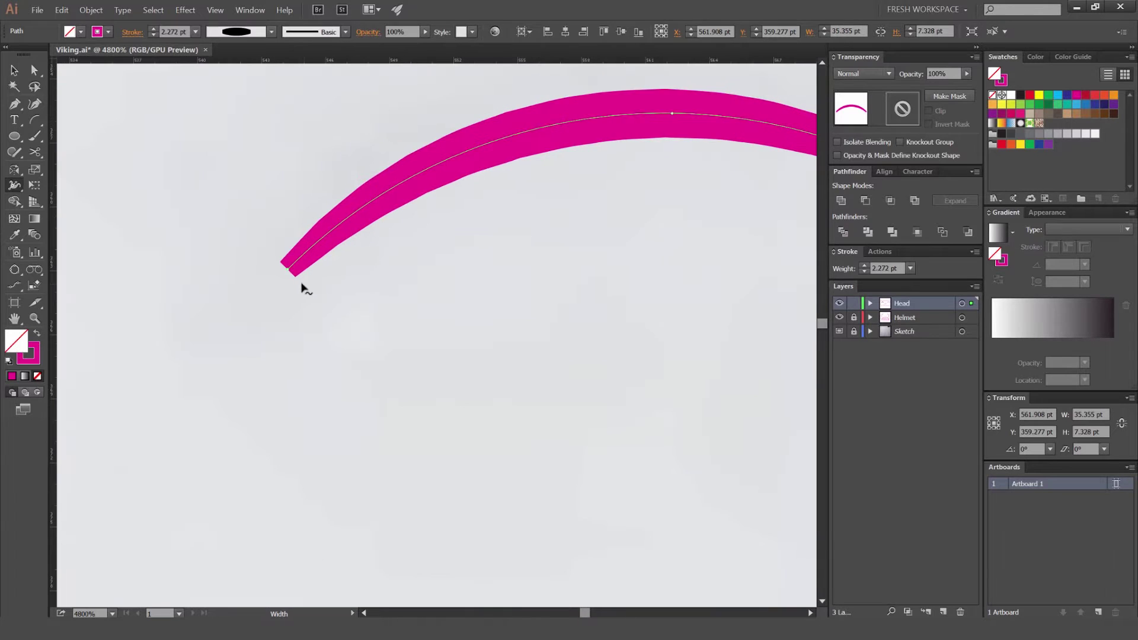
pyautogui.moveTo(296, 276); pyautogui.dragTo(288, 270)
pyautogui.scroll(-5, 350, 309)
pyautogui.press('v')
pyautogui.click(478, 333)
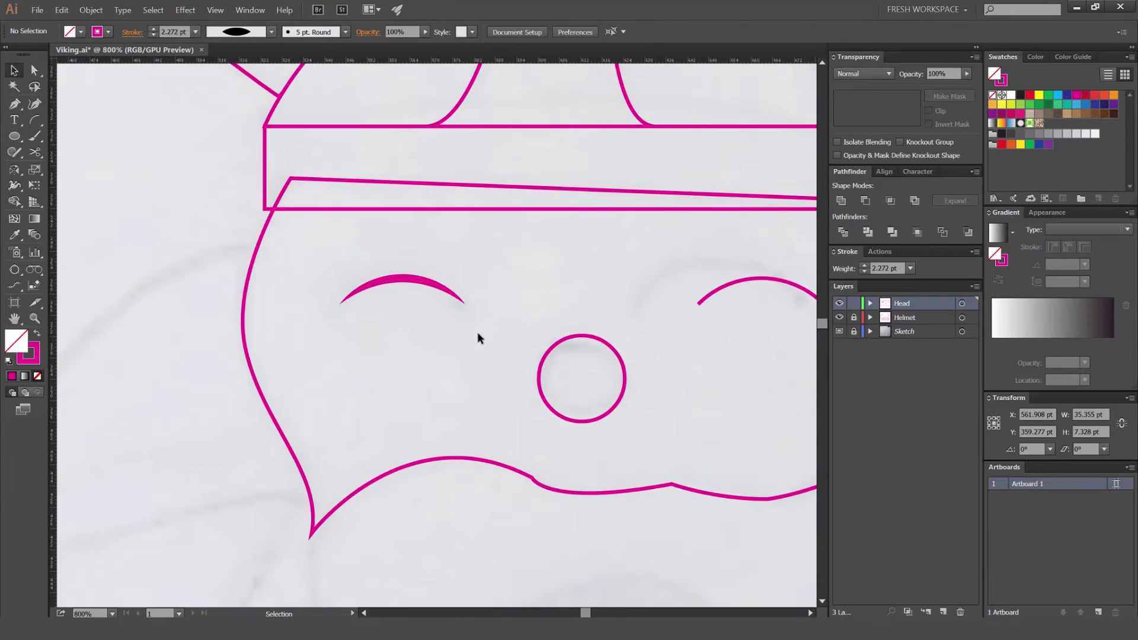
# Step: Taper the inner end of the right eye's arc to a point with the Width tool
pyautogui.scroll(-3, 481, 314)
pyautogui.hscroll(2, 475, 284)
pyautogui.scroll(4, 567, 276)
pyautogui.click(583, 299)
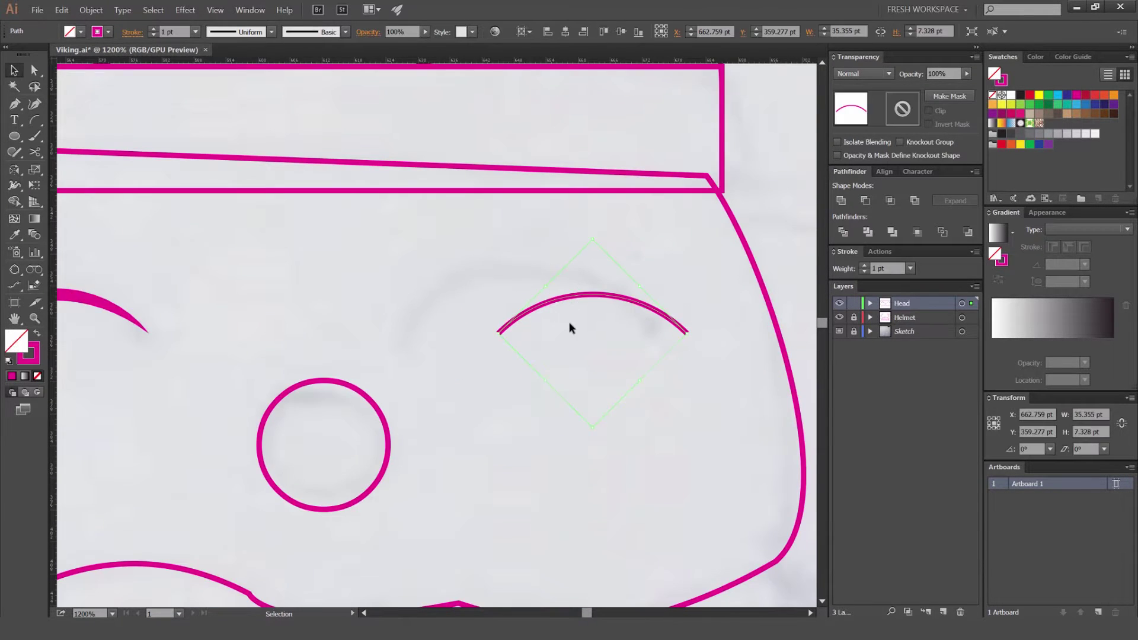
pyautogui.scroll(2, 568, 322)
pyautogui.hotkey('shift', 'w')
pyautogui.moveTo(440, 337); pyautogui.dragTo(435, 333)
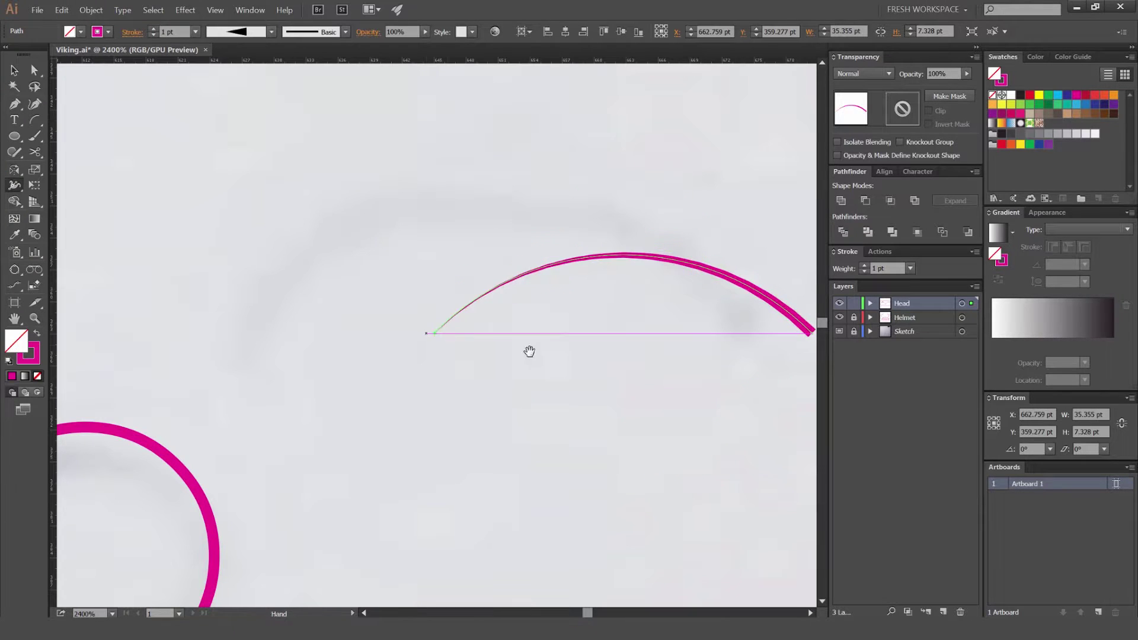
# Step: Widen the middle of the right eye's arc to about 1.69 pt, taper its outer end to a point, and deselect it
pyautogui.moveTo(528, 350); pyautogui.dragTo(410, 336)
pyautogui.moveTo(506, 240); pyautogui.dragTo(507, 247)
pyautogui.moveTo(693, 319)
pyautogui.mouseDown()
pyautogui.moveTo(683, 333)
pyautogui.moveTo(696, 324)
pyautogui.mouseUp()
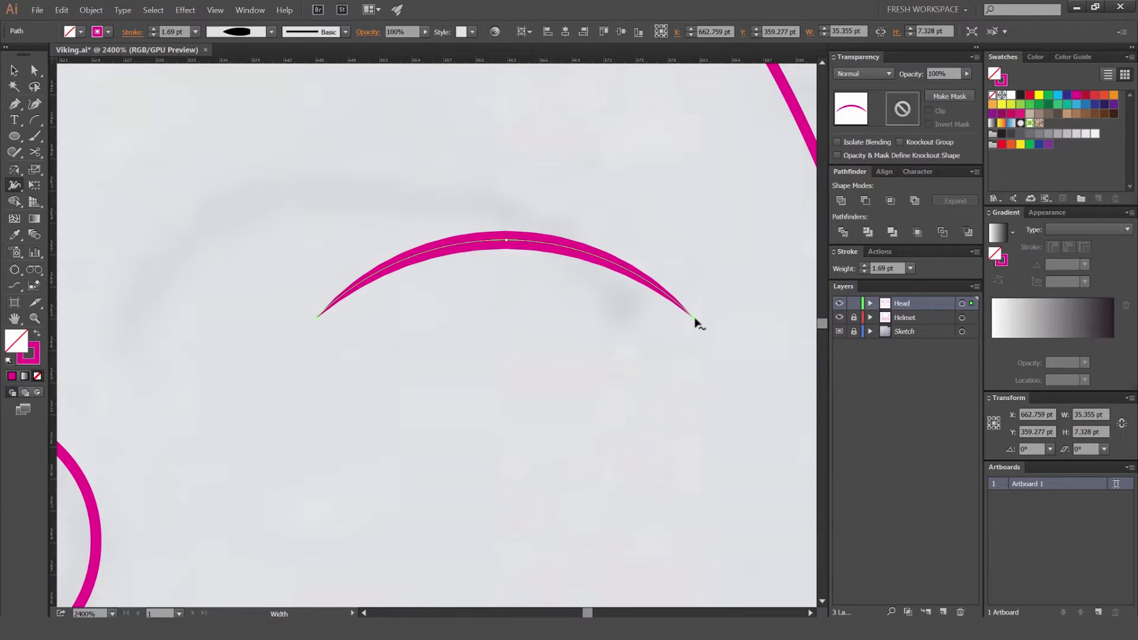
pyautogui.scroll(-4, 688, 325)
pyautogui.press('v')
pyautogui.click(670, 268)
# Step: Thicken the middle of the right eye's arc further to match the left eye
pyautogui.scroll(-2, 672, 270)
pyautogui.moveTo(686, 271); pyautogui.dragTo(555, 225)
pyautogui.scroll(-2, 646, 219)
pyautogui.scroll(6, 584, 223)
pyautogui.scroll(-3, 599, 229)
pyautogui.scroll(3, 600, 235)
pyautogui.moveTo(559, 277); pyautogui.dragTo(561, 262)
pyautogui.scroll(-6, 565, 226)
# Step: Swap the nose circle's fill and stroke so it has a magenta outline and no fill
pyautogui.press('v')
pyautogui.click(660, 238)
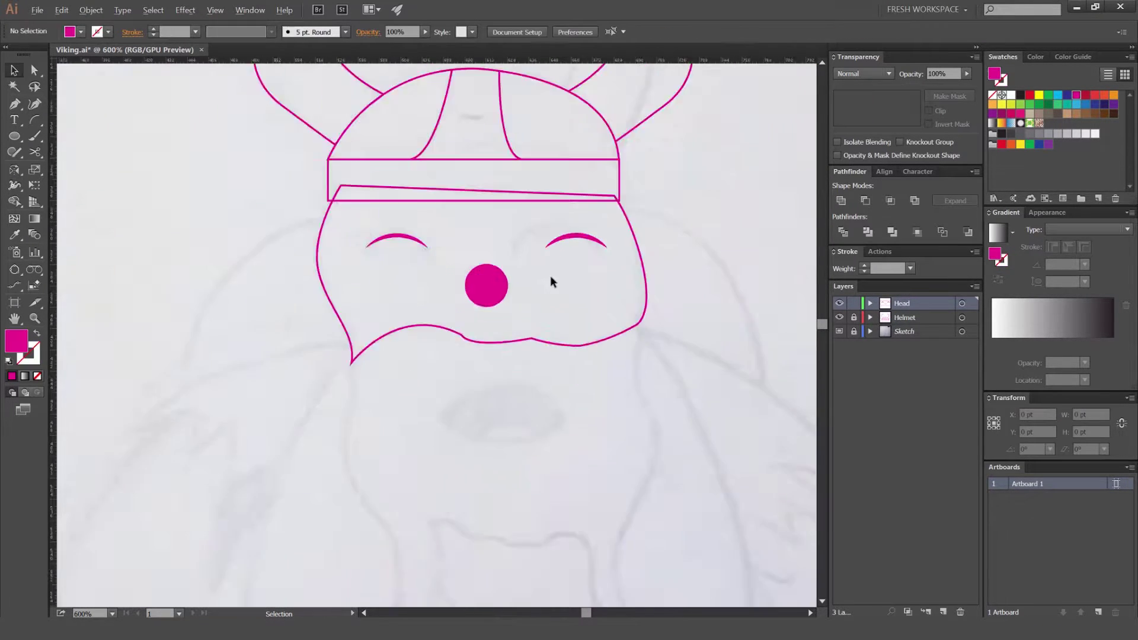
pyautogui.scroll(-2, 550, 275)
pyautogui.scroll(3, 536, 282)
pyautogui.click(524, 276)
pyautogui.hotkey('shift', 'x')
# Step: Try swapping the fill and stroke of the right eye's arc, undo it, and clear the selection
pyautogui.click(587, 240)
pyautogui.click(592, 227)
pyautogui.hotkey('shift', 'x')
pyautogui.click(500, 199)
pyautogui.hotkey('ctrl', 'z')
pyautogui.click(501, 201)
# Step: Start a Pen path at the head's lower-left tip and trace the beard's left edge down to the hanging strand
pyautogui.moveTo(569, 229); pyautogui.dragTo(542, 188)
pyautogui.moveTo(543, 247); pyautogui.dragTo(524, 176)
pyautogui.press('p')
pyautogui.click(327, 243)
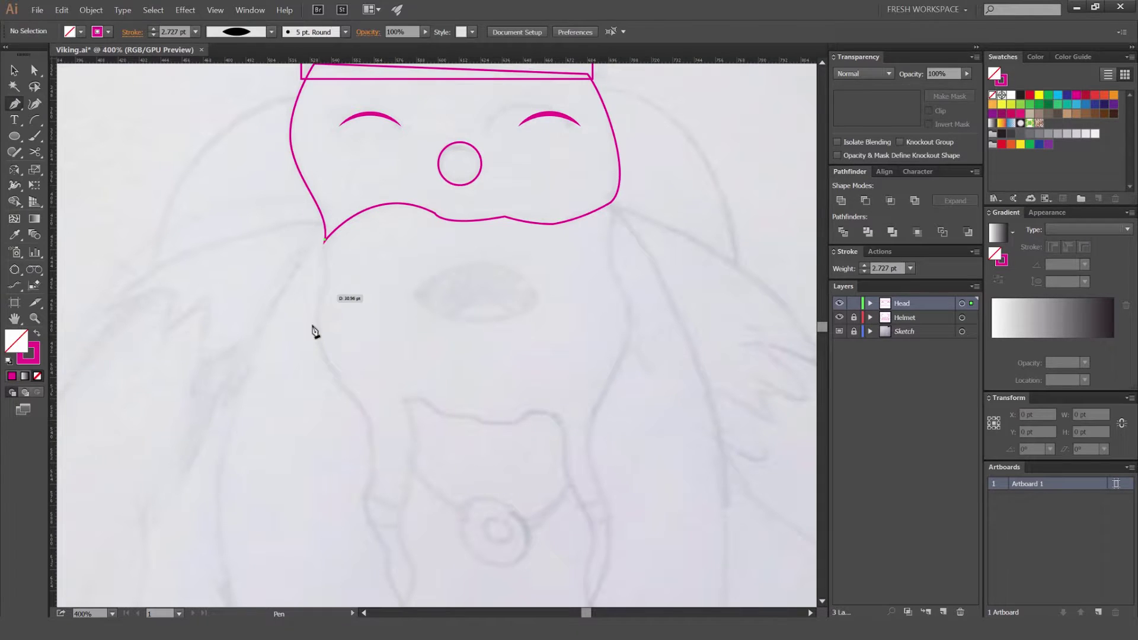
pyautogui.click(309, 315)
pyautogui.click(355, 390)
# Step: Continue the beard path down the left strand's outer edge, curving around the sketched tie to just below it
pyautogui.scroll(-2, 371, 426)
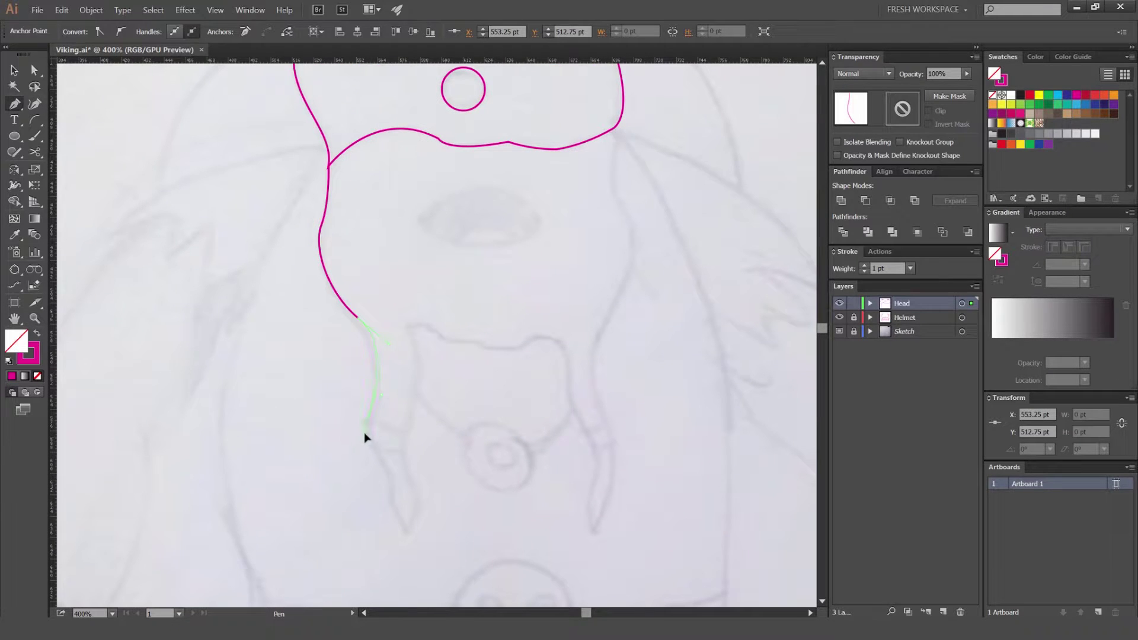
pyautogui.scroll(-2, 365, 437)
pyautogui.click(353, 359)
pyautogui.scroll(3, 355, 400)
pyautogui.moveTo(367, 424); pyautogui.dragTo(368, 346)
pyautogui.moveTo(469, 406); pyautogui.dragTo(487, 408)
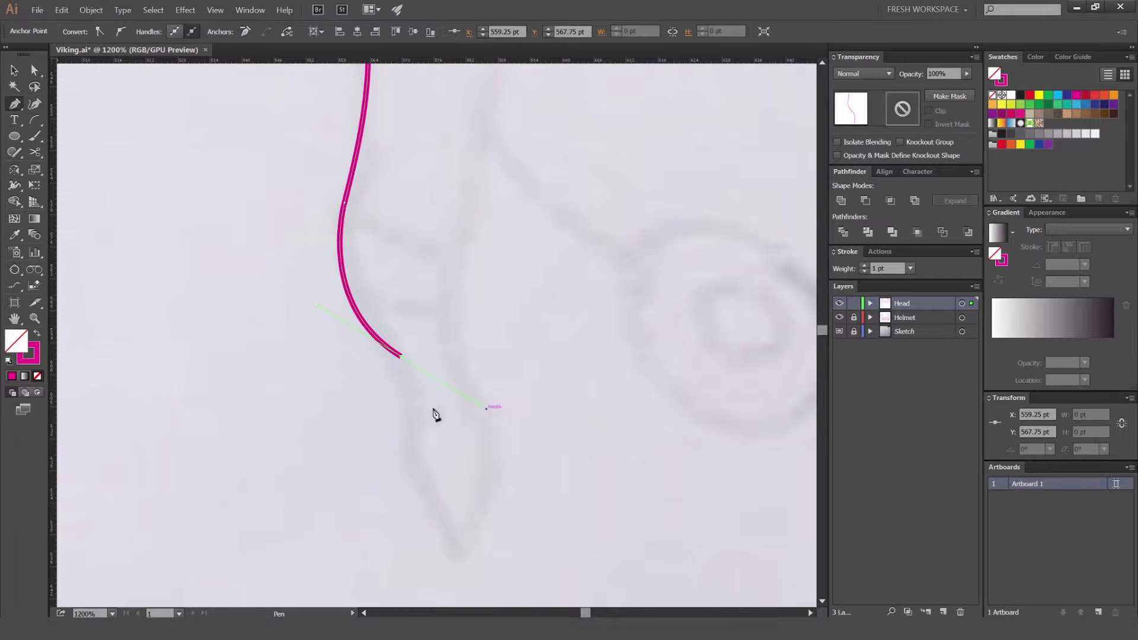
# Step: Make the anchor below the tie a sharp corner and trace a short curve down the strand's outer edge
pyautogui.moveTo(408, 453); pyautogui.dragTo(398, 476)
pyautogui.hotkey('ctrl', 'z')
pyautogui.click(401, 357)
pyautogui.moveTo(404, 357); pyautogui.dragTo(379, 302)
pyautogui.moveTo(383, 400); pyautogui.dragTo(383, 432)
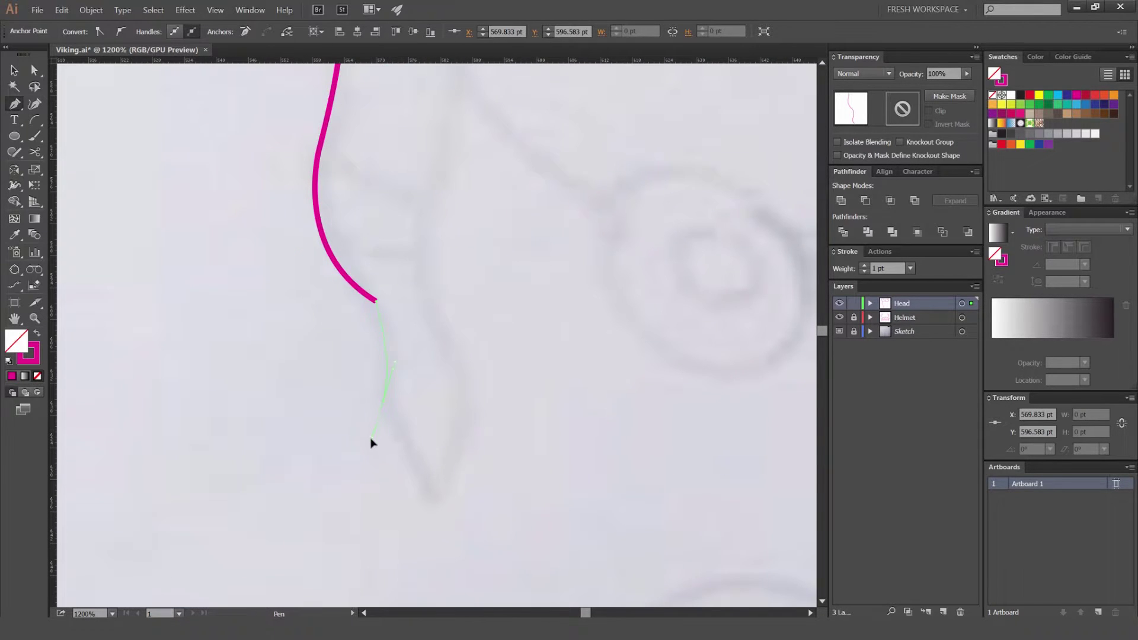
pyautogui.click(384, 399)
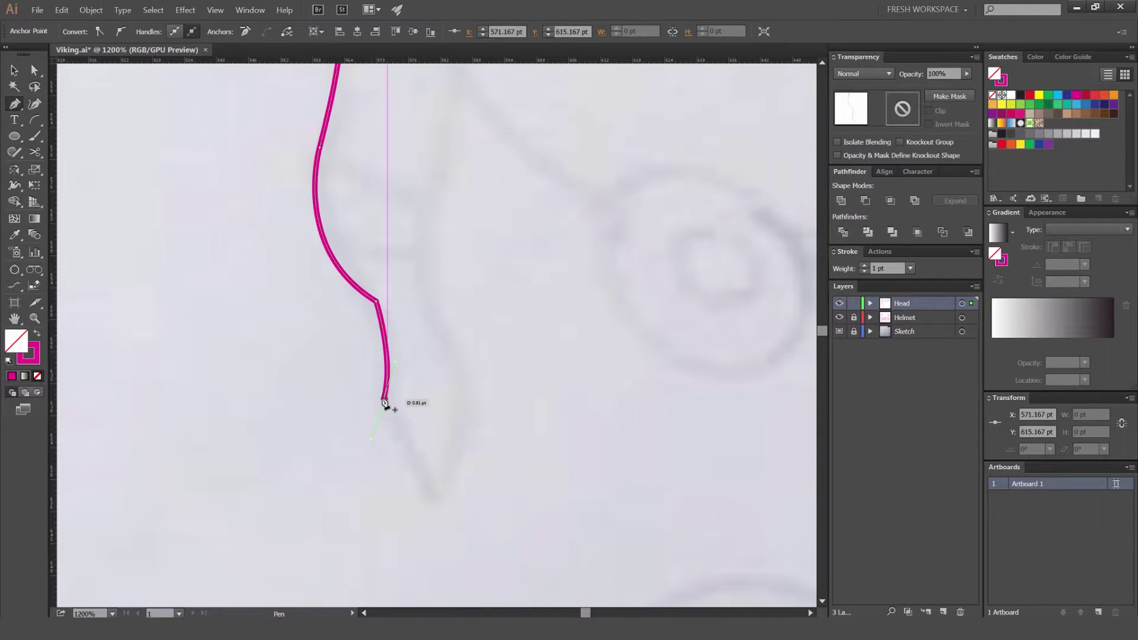
# Step: Trace the left strand's pointed tip and curve back up its inner edge past the tie
pyautogui.click(431, 498)
pyautogui.scroll(2, 455, 405)
pyautogui.moveTo(446, 386); pyautogui.dragTo(422, 307)
pyautogui.moveTo(453, 202); pyautogui.dragTo(437, 322)
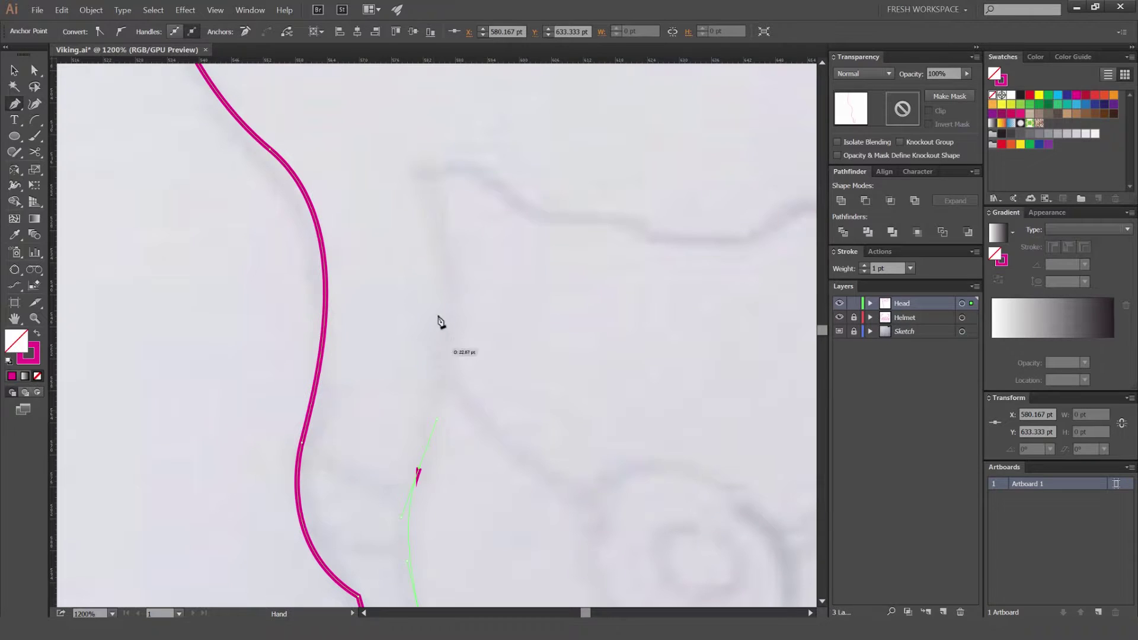
# Step: Extend the strand's inner edge up to the corner of the beard's lower edge, undoing a trial curve beyond it
pyautogui.click(430, 171)
pyautogui.moveTo(483, 169); pyautogui.dragTo(535, 211)
pyautogui.hotkey('ctrl', 'z')
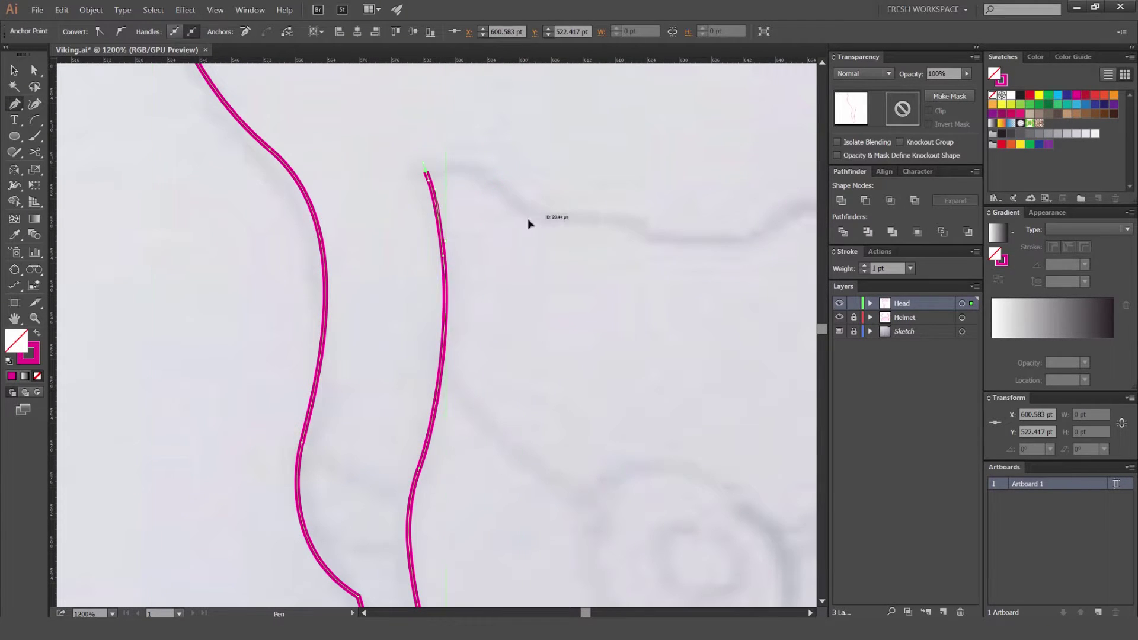
# Step: Trace the beard's wavy lower edge from the left strand's corner across to the rise near the right strand
pyautogui.moveTo(554, 262); pyautogui.dragTo(434, 264)
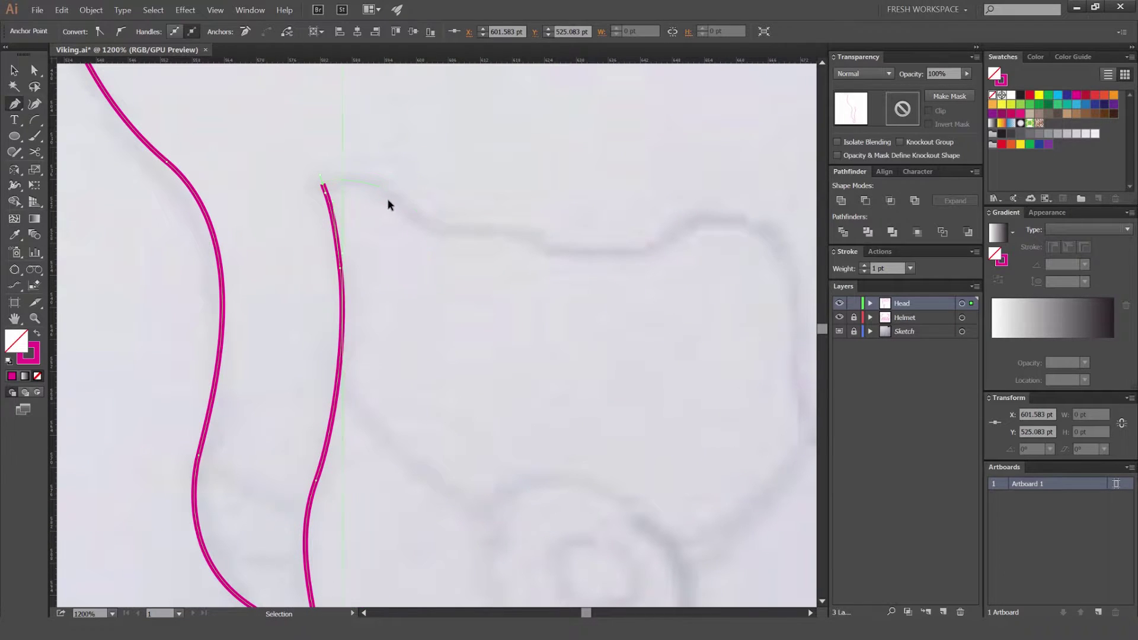
pyautogui.moveTo(480, 233); pyautogui.dragTo(564, 223)
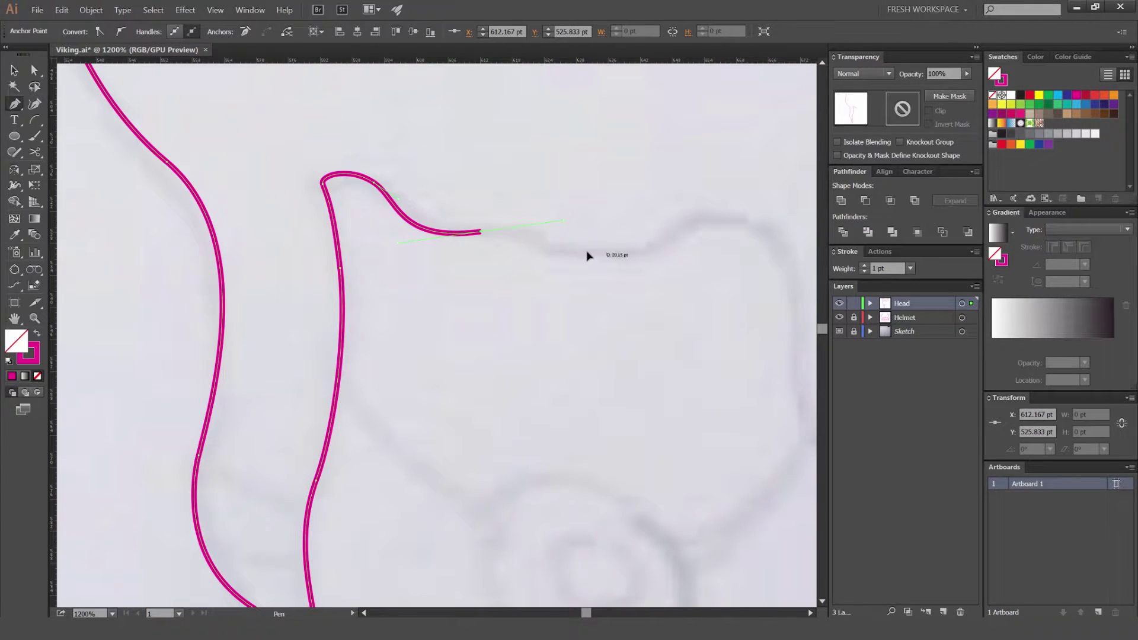
pyautogui.moveTo(627, 256); pyautogui.dragTo(628, 257)
pyautogui.moveTo(703, 229); pyautogui.dragTo(465, 235)
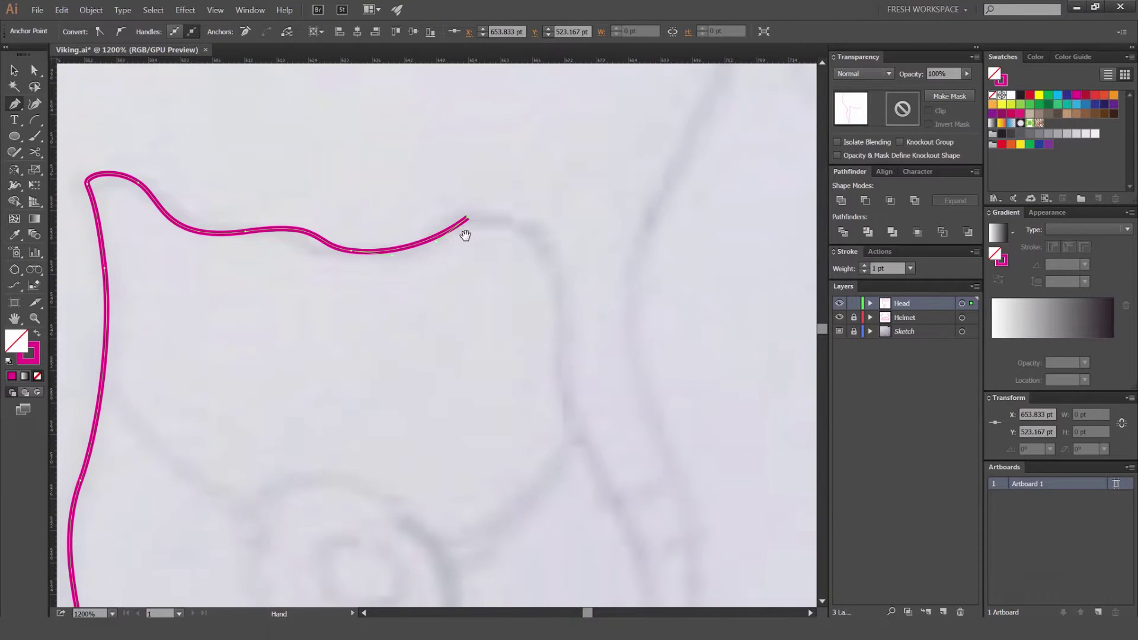
# Step: Trace around the beard's lower right corner and down the right strand's inner edge to its pointed tip
pyautogui.moveTo(557, 286); pyautogui.dragTo(544, 349)
pyautogui.moveTo(523, 339); pyautogui.dragTo(445, 204)
pyautogui.moveTo(596, 455); pyautogui.dragTo(596, 456)
pyautogui.moveTo(550, 374)
pyautogui.mouseDown()
pyautogui.moveTo(518, 255)
pyautogui.moveTo(512, 159)
pyautogui.mouseUp()
pyautogui.click(511, 332)
pyautogui.moveTo(496, 360); pyautogui.dragTo(496, 341)
pyautogui.scroll(1, 500, 407)
pyautogui.moveTo(503, 419); pyautogui.dragTo(487, 537)
pyautogui.click(503, 418)
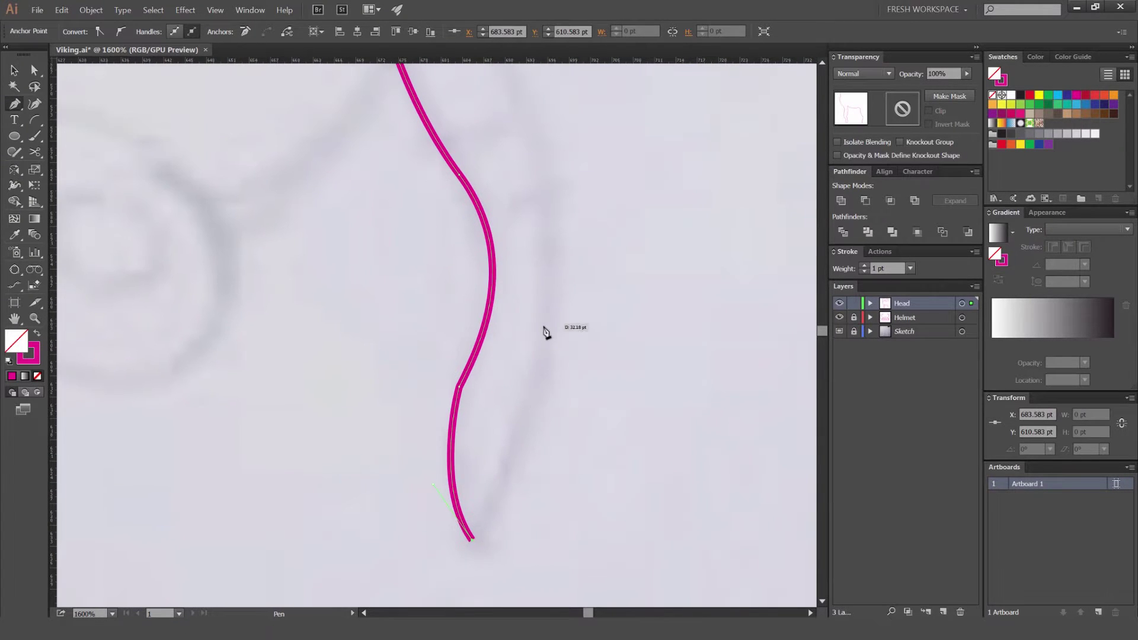
# Step: Trace the right strand's outer edge from the tip upward to where the beard starts to widen
pyautogui.scroll(-1, 560, 269)
pyautogui.moveTo(552, 224)
pyautogui.mouseDown()
pyautogui.moveTo(524, 140)
pyautogui.moveTo(559, 315)
pyautogui.mouseUp()
pyautogui.moveTo(525, 188); pyautogui.dragTo(479, 165)
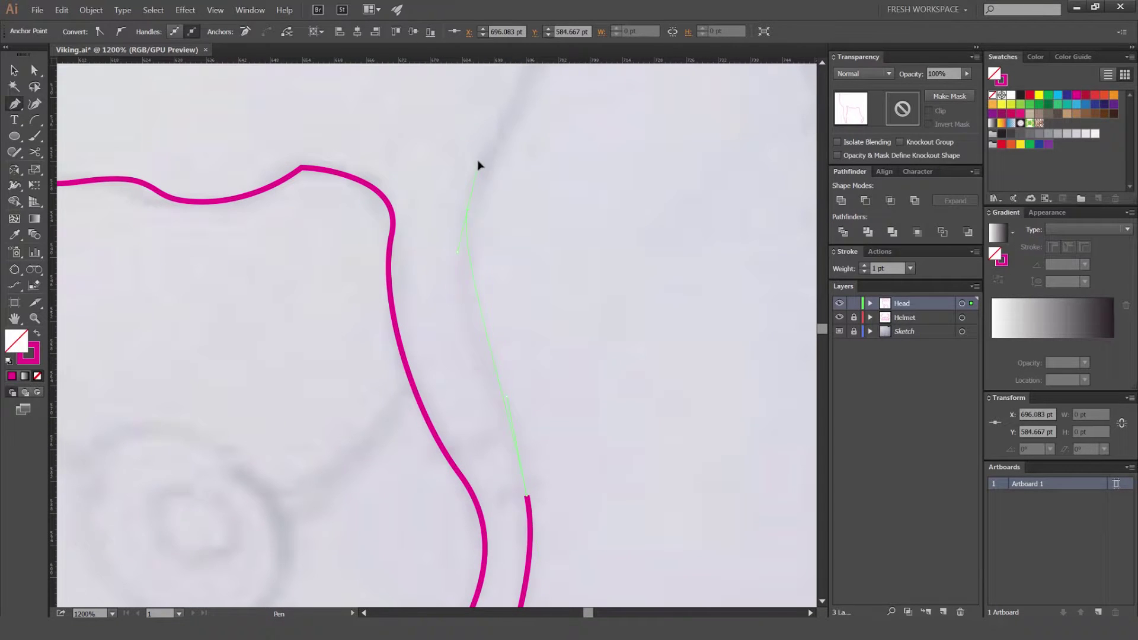
pyautogui.moveTo(498, 113); pyautogui.dragTo(498, 108)
pyautogui.moveTo(497, 197); pyautogui.dragTo(446, 406)
pyautogui.moveTo(495, 304); pyautogui.dragTo(483, 433)
pyautogui.scroll(-1, 513, 255)
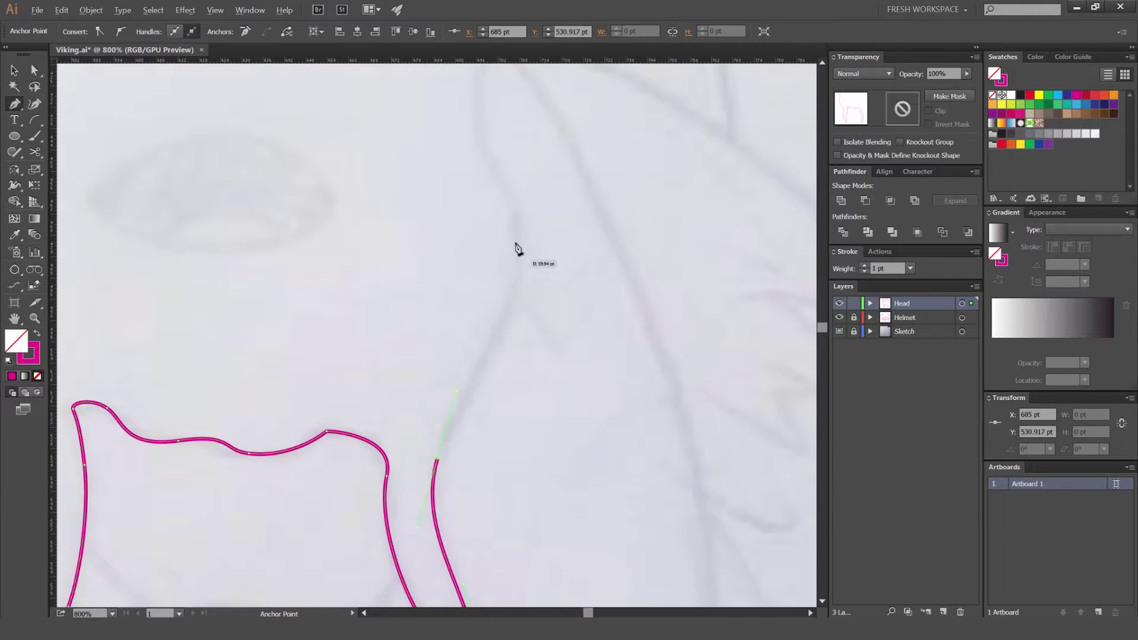
# Step: Trace the beard's right side past a sharp corner at its widest point up to just below the head's lower right corner
pyautogui.moveTo(513, 188); pyautogui.dragTo(555, 259)
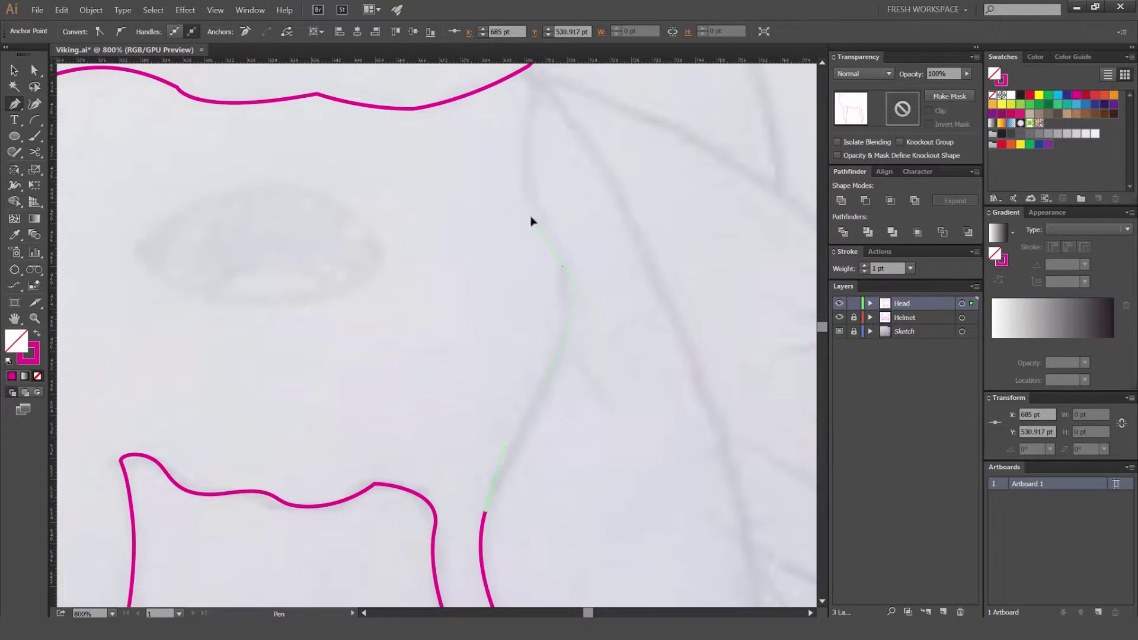
pyautogui.moveTo(546, 178); pyautogui.dragTo(473, 339)
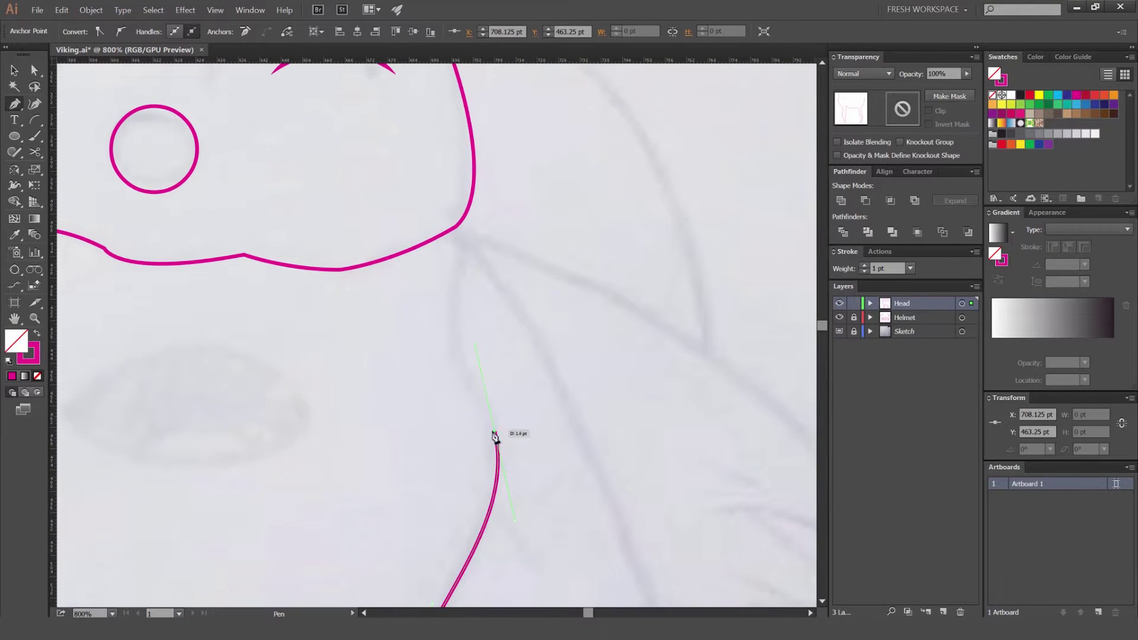
pyautogui.click(495, 432)
pyautogui.moveTo(458, 250); pyautogui.dragTo(520, 266)
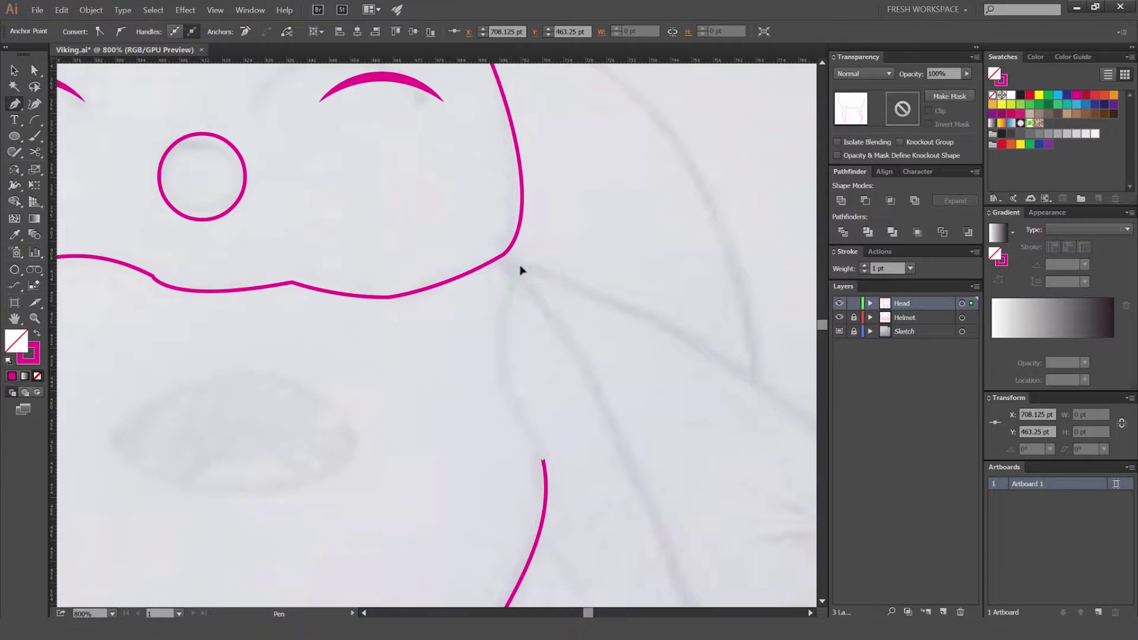
pyautogui.click(506, 289)
pyautogui.click(486, 232)
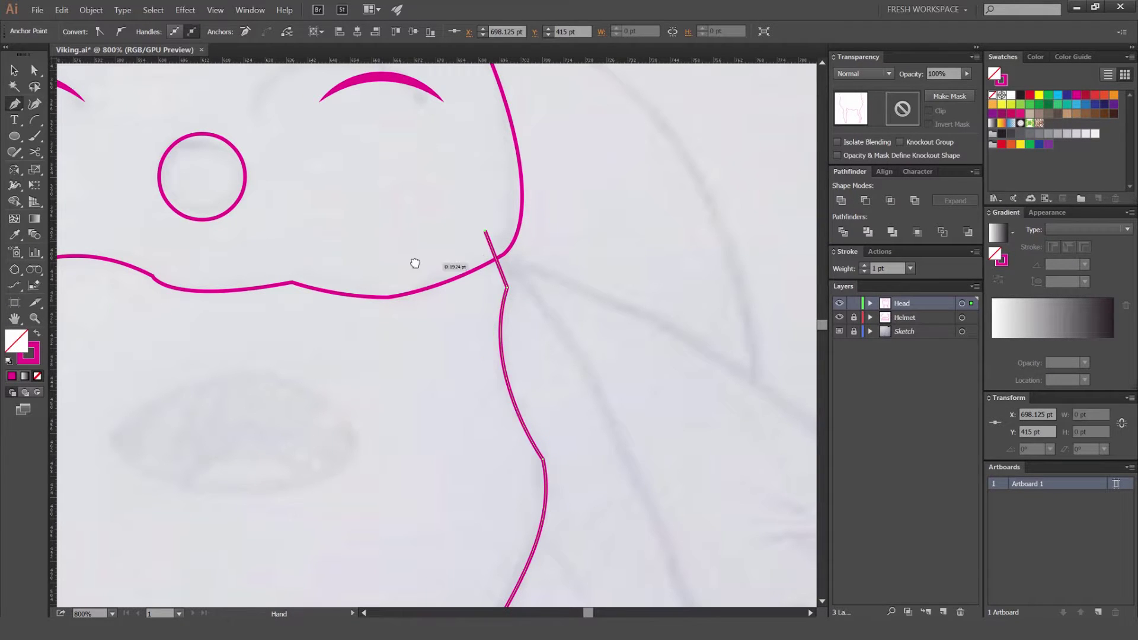
pyautogui.moveTo(366, 269); pyautogui.dragTo(543, 250)
pyautogui.scroll(-1, 543, 250)
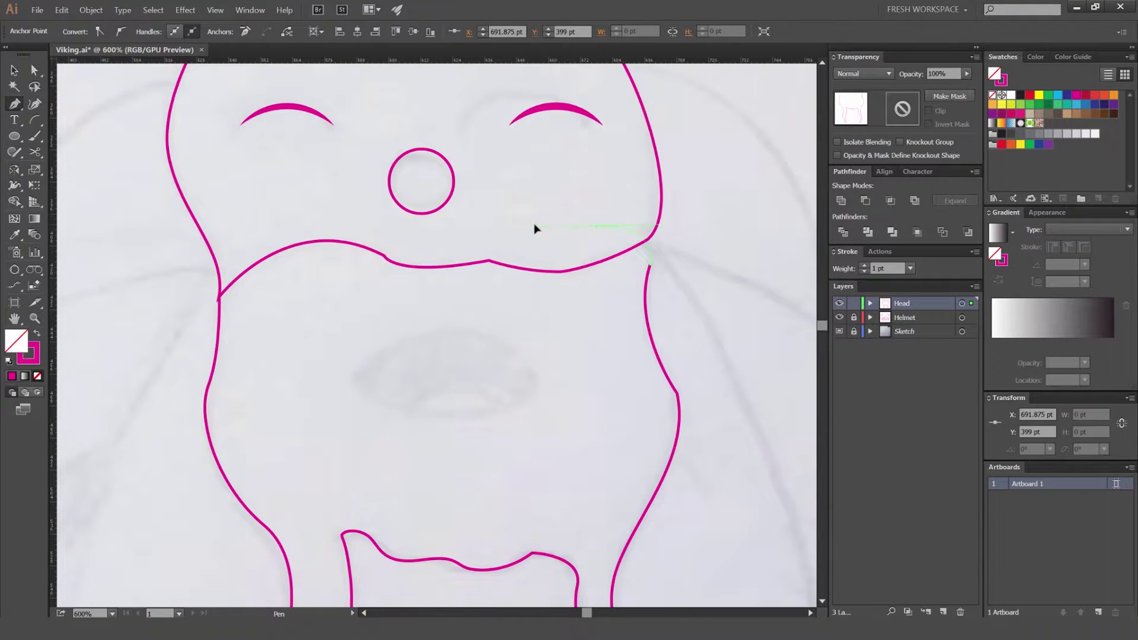
pyautogui.moveTo(521, 235); pyautogui.dragTo(522, 235)
pyautogui.hotkey('ctrl', 'z')
# Step: Carry the beard path inside the head, across the face below the nose, and close it at the starting corner
pyautogui.moveTo(652, 214); pyautogui.dragTo(664, 197)
pyautogui.click(657, 195)
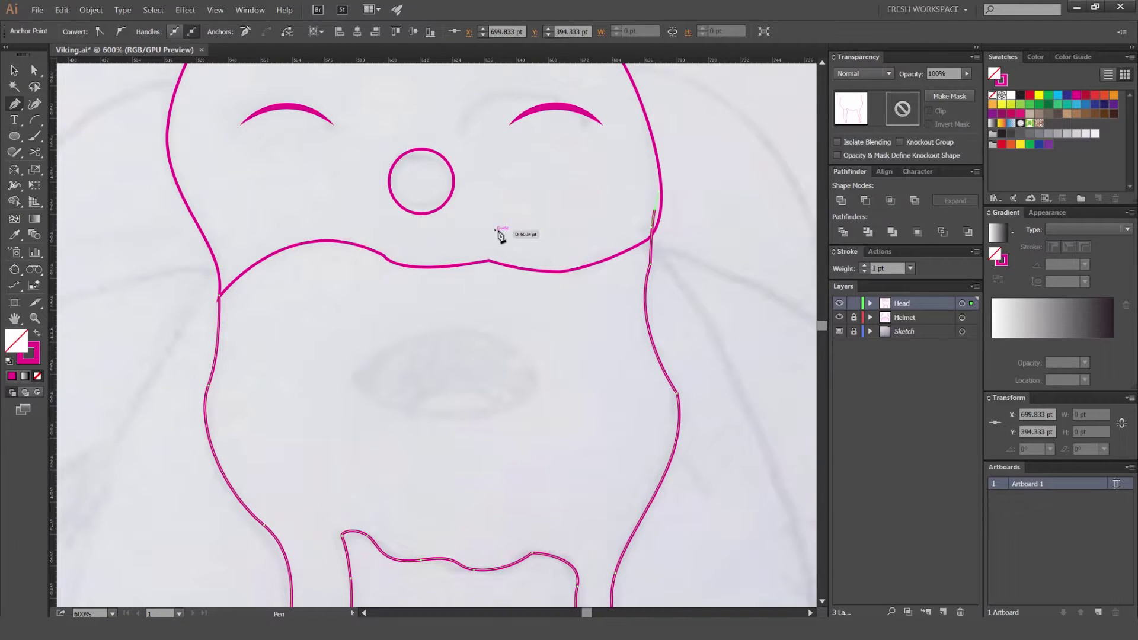
pyautogui.click(424, 233)
pyautogui.click(396, 233)
pyautogui.click(318, 216)
pyautogui.moveTo(280, 211); pyautogui.dragTo(244, 225)
pyautogui.moveTo(225, 261); pyautogui.dragTo(225, 265)
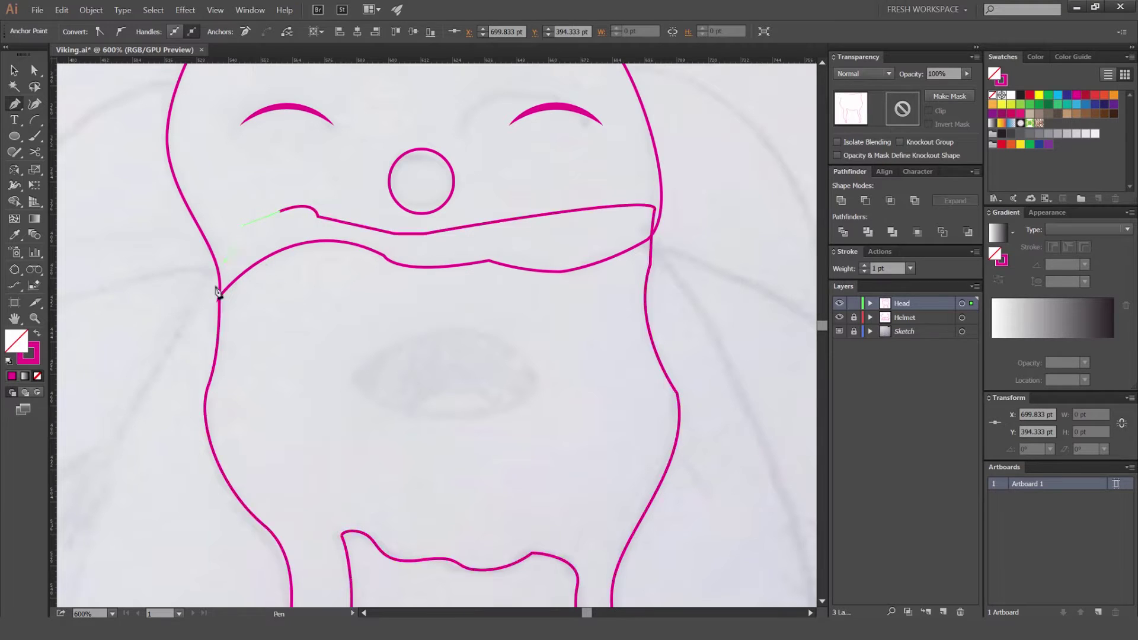
pyautogui.click(220, 297)
# Step: Select the head and beard and merge their overlapping areas into the head with the Shape Builder
pyautogui.press('v')
pyautogui.moveTo(319, 193); pyautogui.dragTo(379, 256)
pyautogui.hotkey('shift', 'm')
pyautogui.moveTo(485, 235); pyautogui.dragTo(510, 214)
pyautogui.scroll(-2, 510, 214)
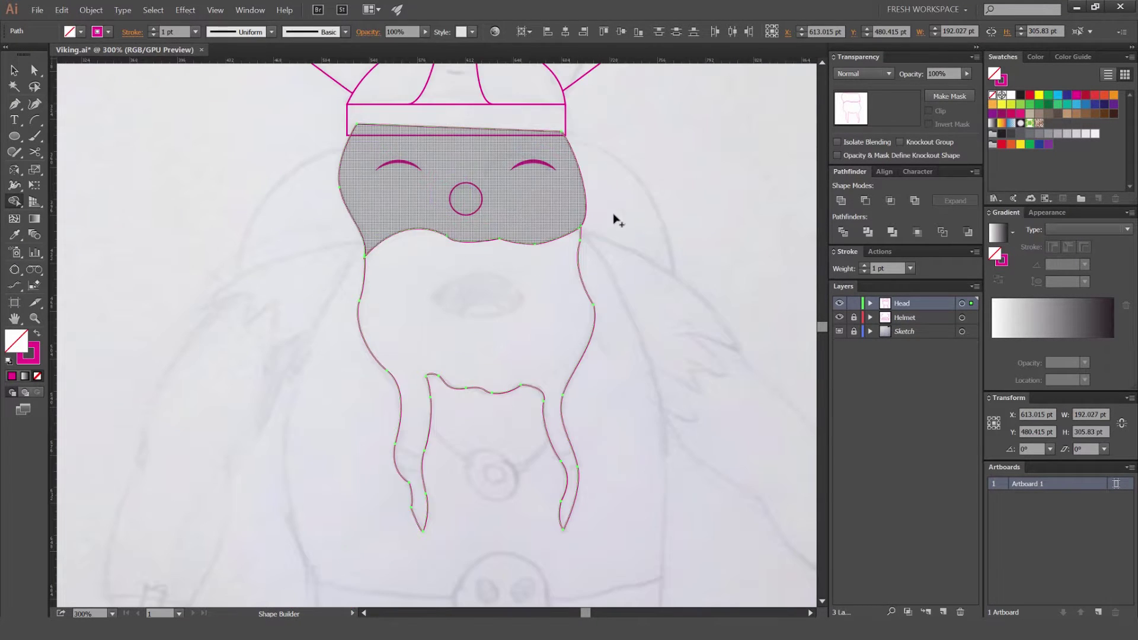
pyautogui.press('v')
pyautogui.click(640, 214)
# Step: Draw an ellipse about 70 by 38 pt over the sketched mouth
pyautogui.scroll(-1, 641, 214)
pyautogui.hotkey('ctrl', '-')
pyautogui.hotkey('ctrl', '-')
pyautogui.hotkey('ctrl', '+')
pyautogui.hotkey('ctrl', '+')
pyautogui.hotkey('ctrl', '+')
pyautogui.hotkey('ctrl', '+')
pyautogui.press('l')
pyautogui.moveTo(516, 247); pyautogui.dragTo(619, 284)
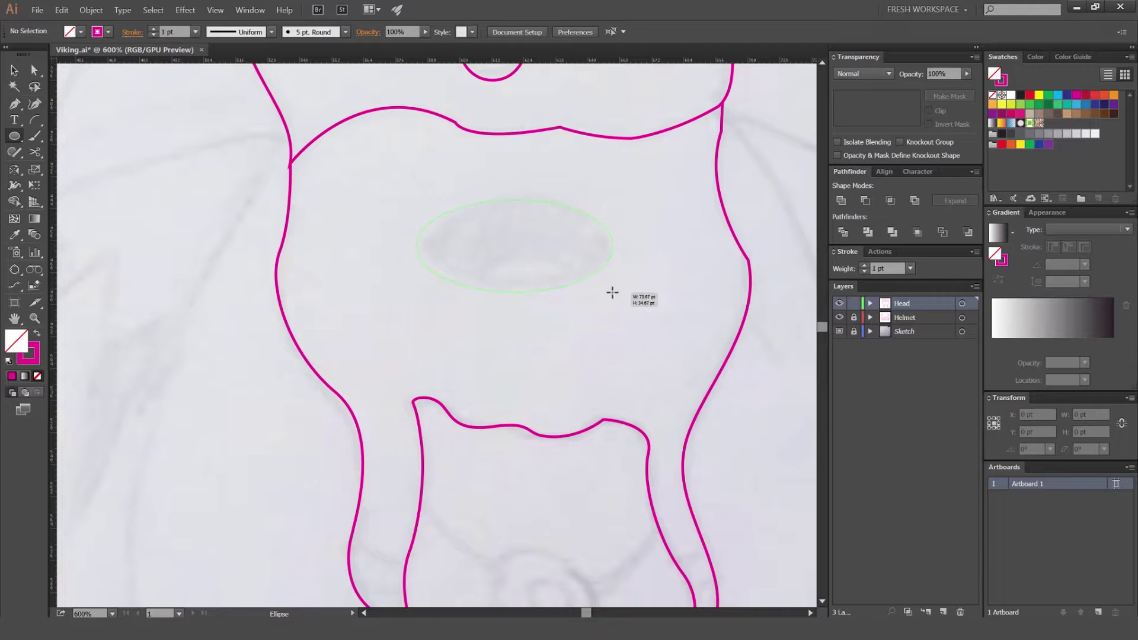
pyautogui.moveTo(608, 296); pyautogui.dragTo(608, 297)
# Step: Scale the mouth ellipse down proportionally from its center to about 64 by 34.5 pt
pyautogui.press('v')
pyautogui.click(570, 252)
pyautogui.scroll(2, 562, 248)
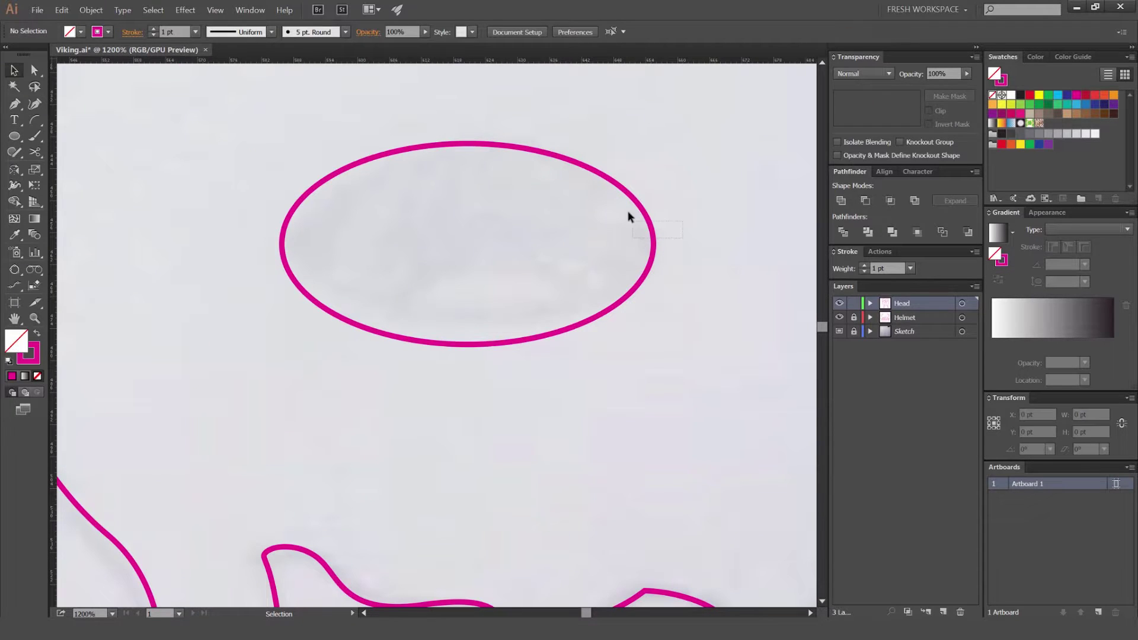
pyautogui.click(636, 200)
pyautogui.moveTo(654, 144); pyautogui.dragTo(647, 153)
pyautogui.click(624, 249)
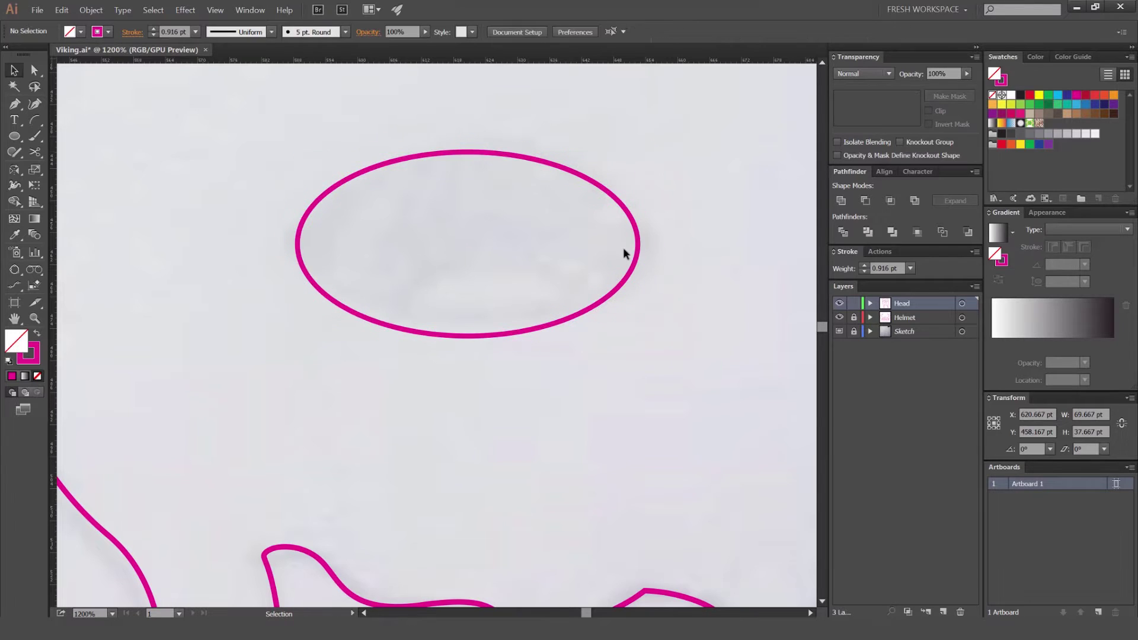
# Step: Place a copy of the mouth ellipse scaled to about 29 by 16 pt over its lower edge, with a 1 pt magenta stroke and no fill
pyautogui.hotkey('ctrl', 'a')
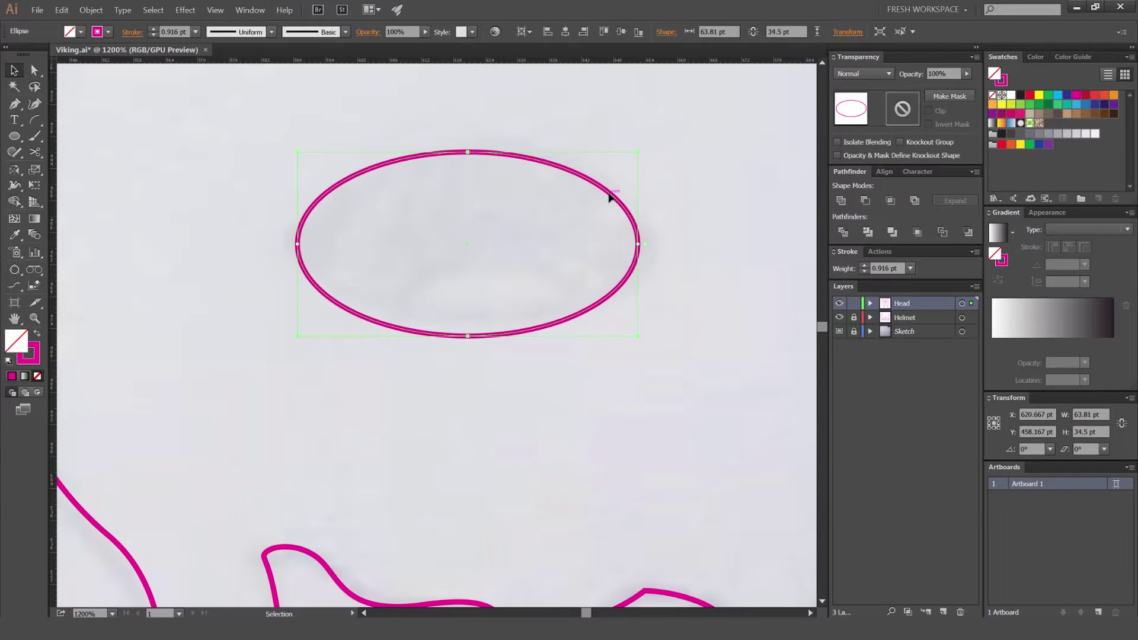
pyautogui.moveTo(636, 157)
pyautogui.mouseDown()
pyautogui.moveTo(516, 211)
pyautogui.moveTo(510, 297)
pyautogui.moveTo(573, 267)
pyautogui.mouseUp()
pyautogui.hotkey('shift', 'x')
pyautogui.click(558, 239)
pyautogui.click(531, 282)
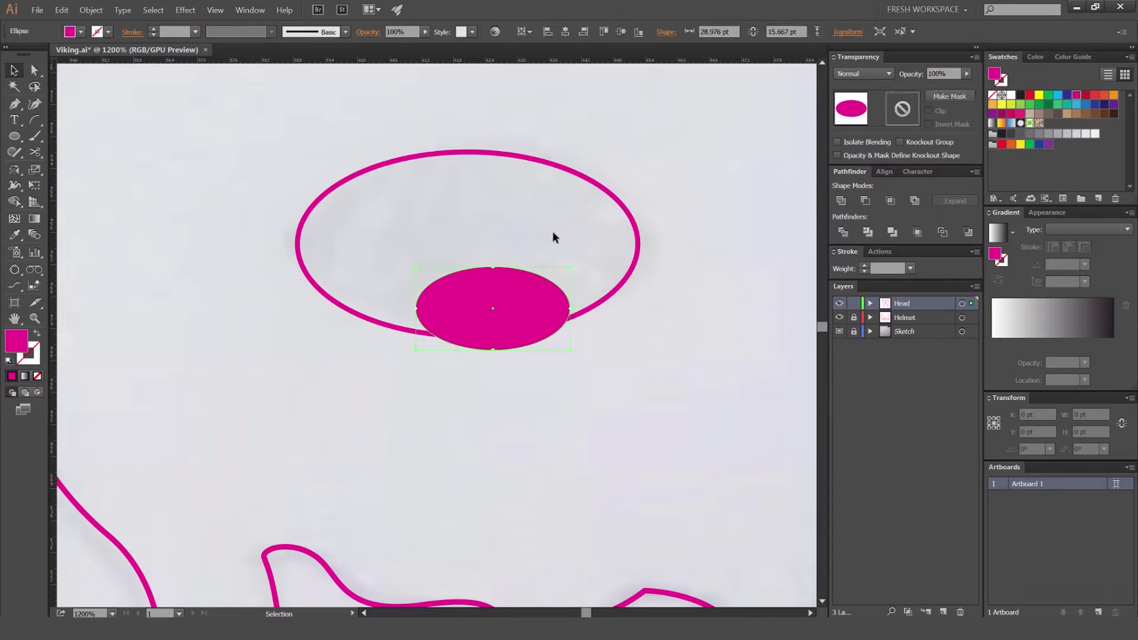
pyautogui.hotkey('shift', 'x')
pyautogui.click(552, 231)
pyautogui.click(535, 272)
pyautogui.click(563, 265)
pyautogui.click(556, 283)
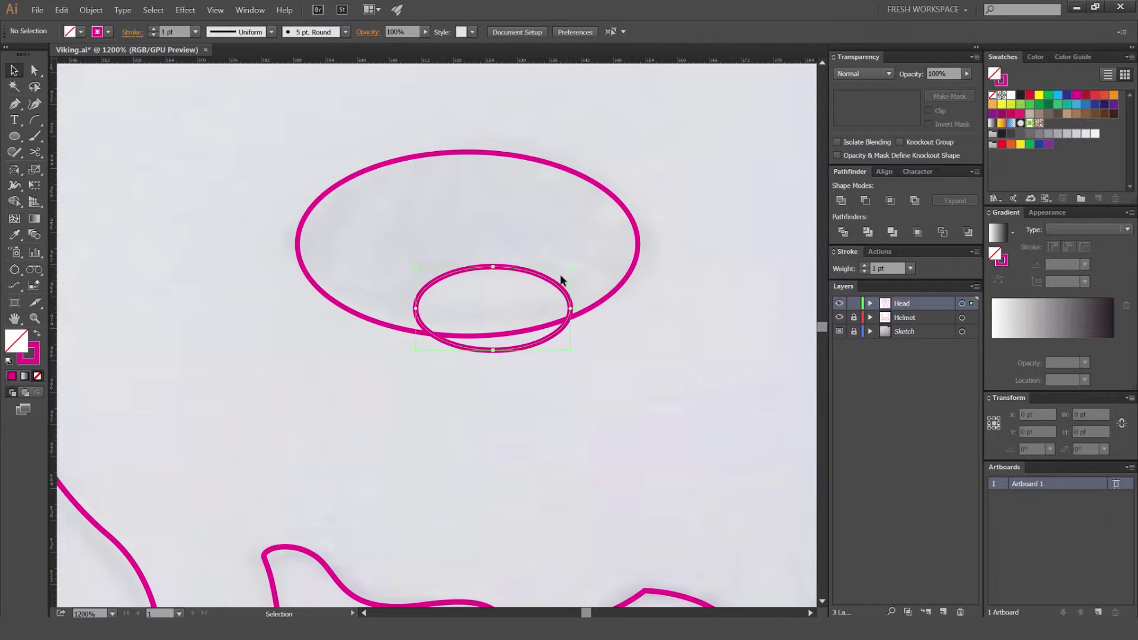
# Step: Enlarge and reposition the small tongue ellipse so it matches the sketched tongue across the mouth's lower edge
pyautogui.moveTo(571, 268); pyautogui.dragTo(526, 267)
pyautogui.click(567, 261)
pyautogui.scroll(-2, 545, 251)
pyautogui.click(564, 237)
pyautogui.click(532, 261)
# Step: Select the mouth and tongue ellipses and remove the part of the tongue outside the mouth with the Shape Builder
pyautogui.moveTo(546, 254)
pyautogui.mouseDown()
pyautogui.moveTo(555, 263)
pyautogui.moveTo(549, 296)
pyautogui.mouseUp()
pyautogui.click(589, 283)
pyautogui.scroll(2, 549, 290)
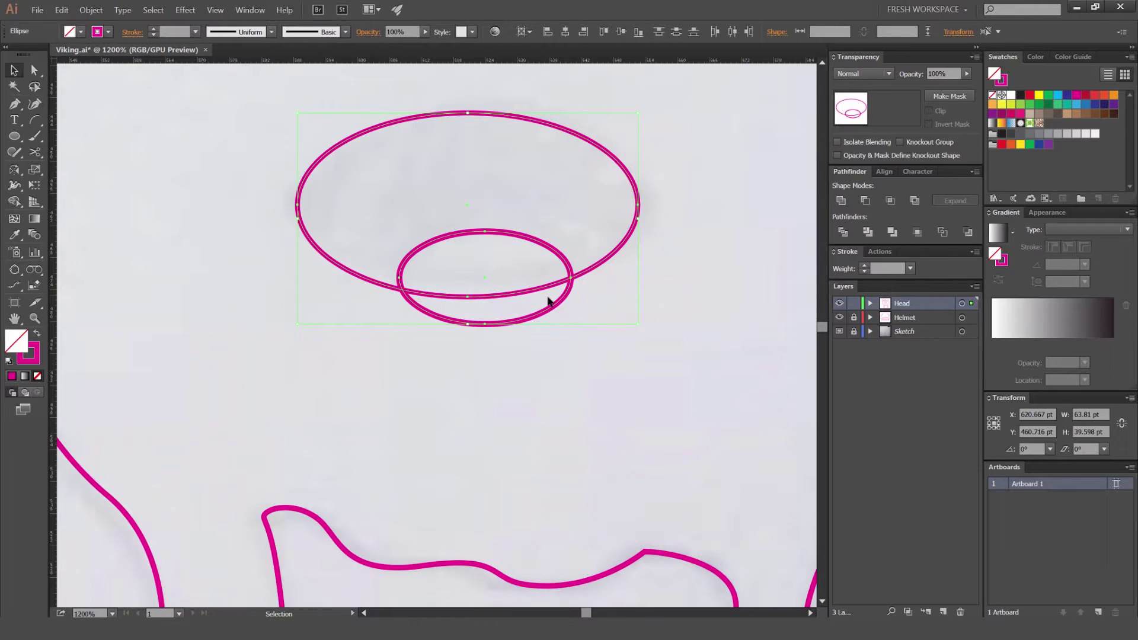
pyautogui.hotkey('shift', 'm')
pyautogui.keyDown('alt'); pyautogui.click(521, 304); pyautogui.keyUp('alt')
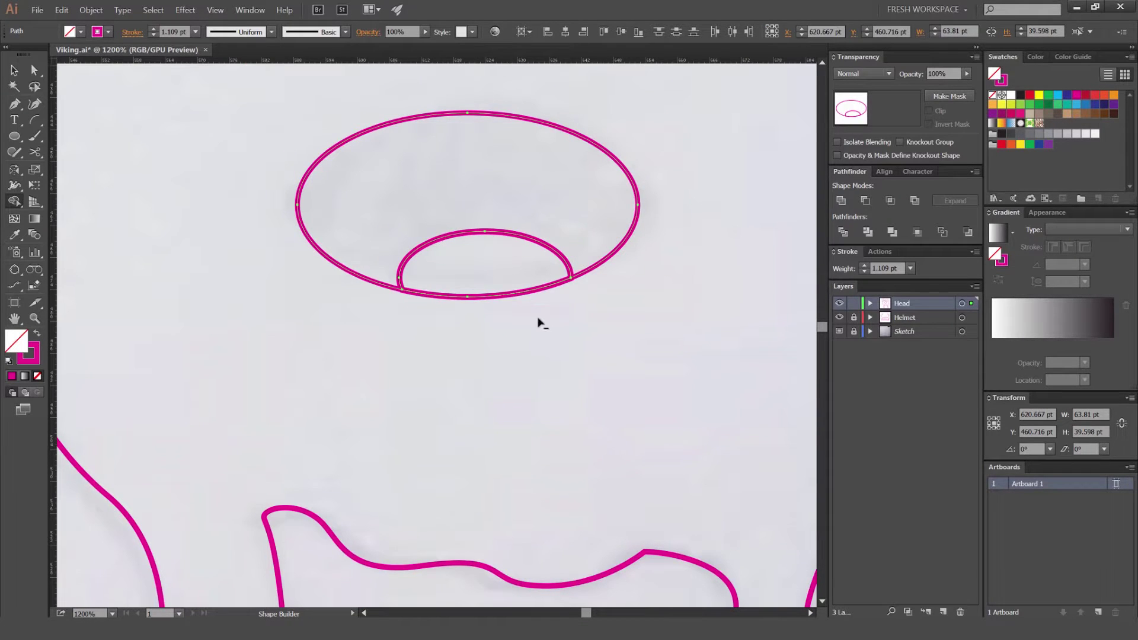
pyautogui.press('v')
# Step: Examine the traced helmet, head and beard against the rest of the Viking sketch
pyautogui.scroll(-4, 656, 300)
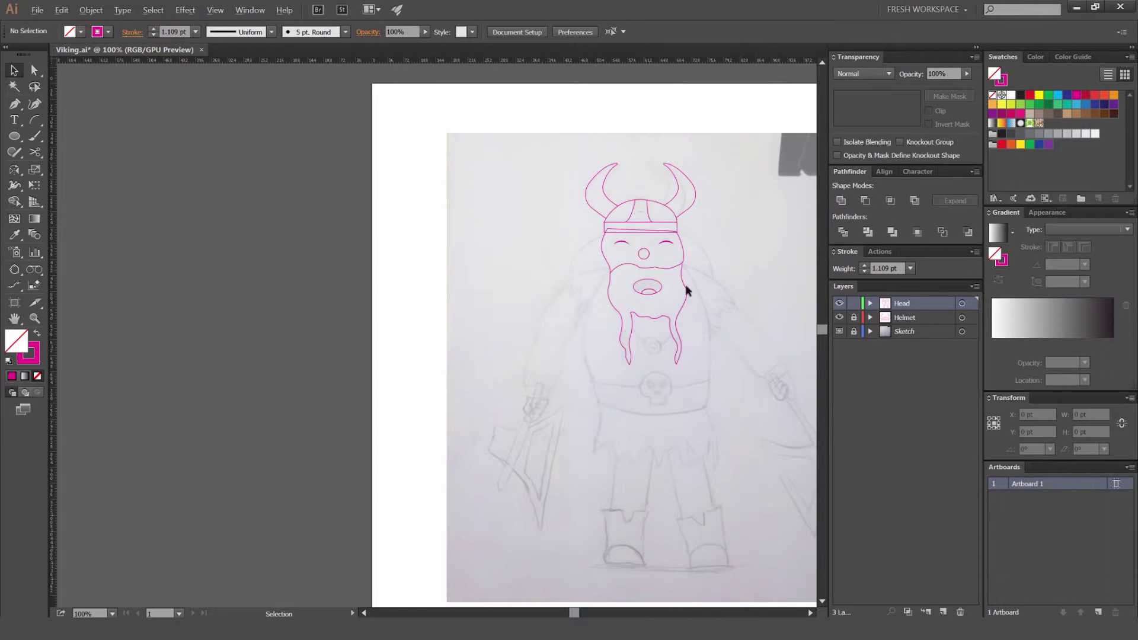
pyautogui.scroll(3, 681, 292)
pyautogui.moveTo(661, 318); pyautogui.dragTo(539, 291)
pyautogui.scroll(-3, 657, 239)
pyautogui.moveTo(679, 227); pyautogui.dragTo(607, 236)
pyautogui.scroll(3, 578, 237)
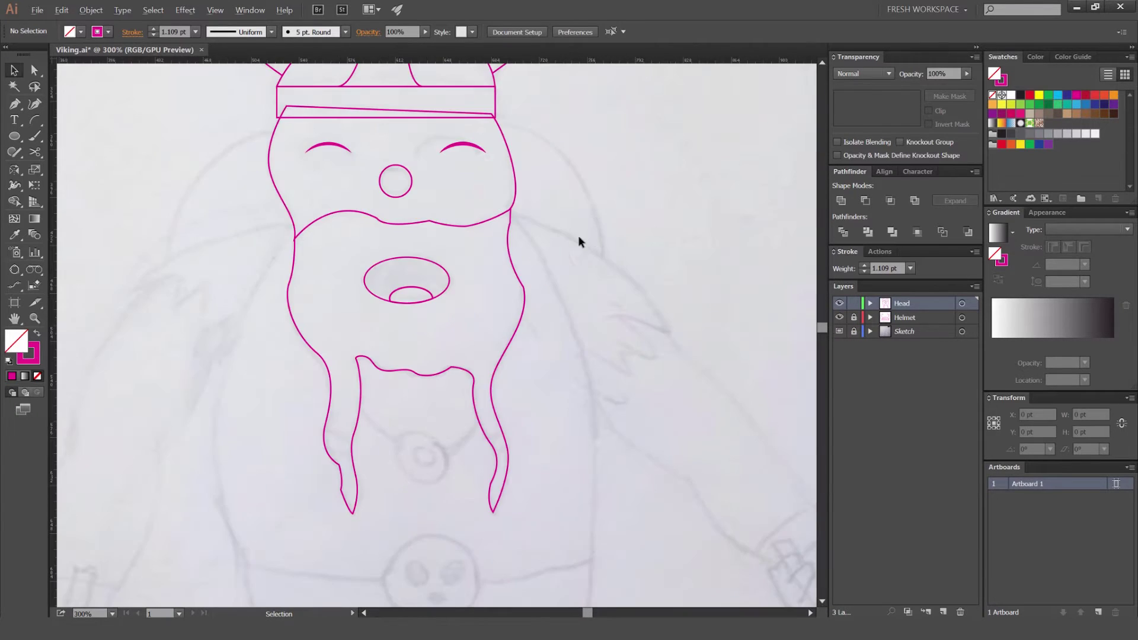
pyautogui.scroll(-3, 592, 234)
pyautogui.press('space')
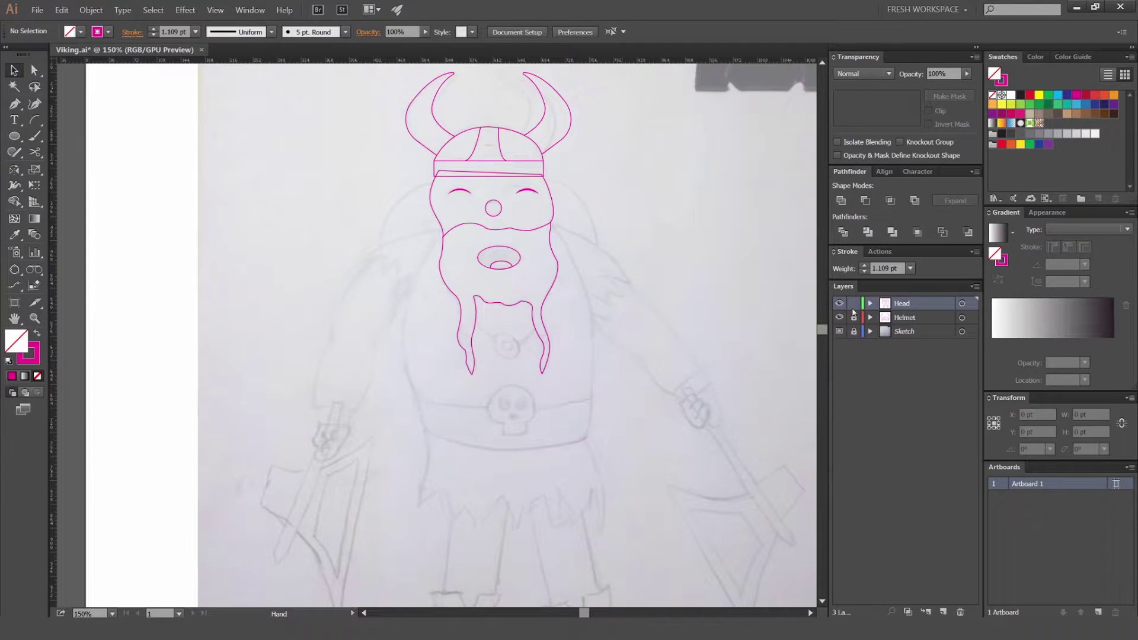
# Step: Lock the Head layer, add a new layer named Body, and undo a trial ellipse
pyautogui.click(943, 612)
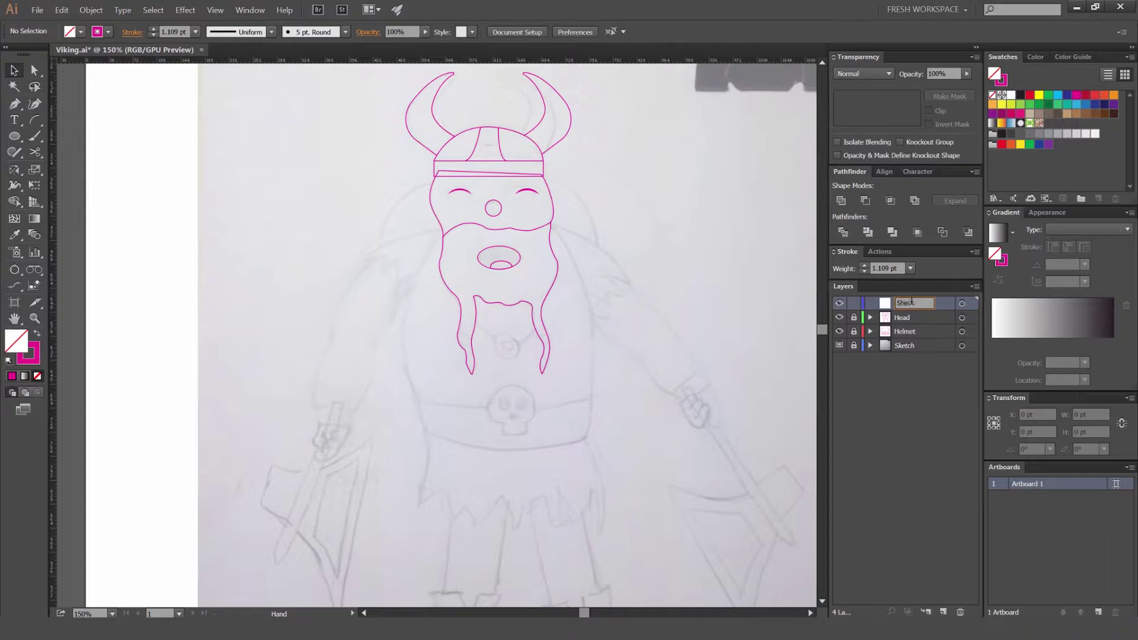
pyautogui.moveTo(501, 283); pyautogui.dragTo(534, 391)
pyautogui.hotkey('ctrl', 'z')
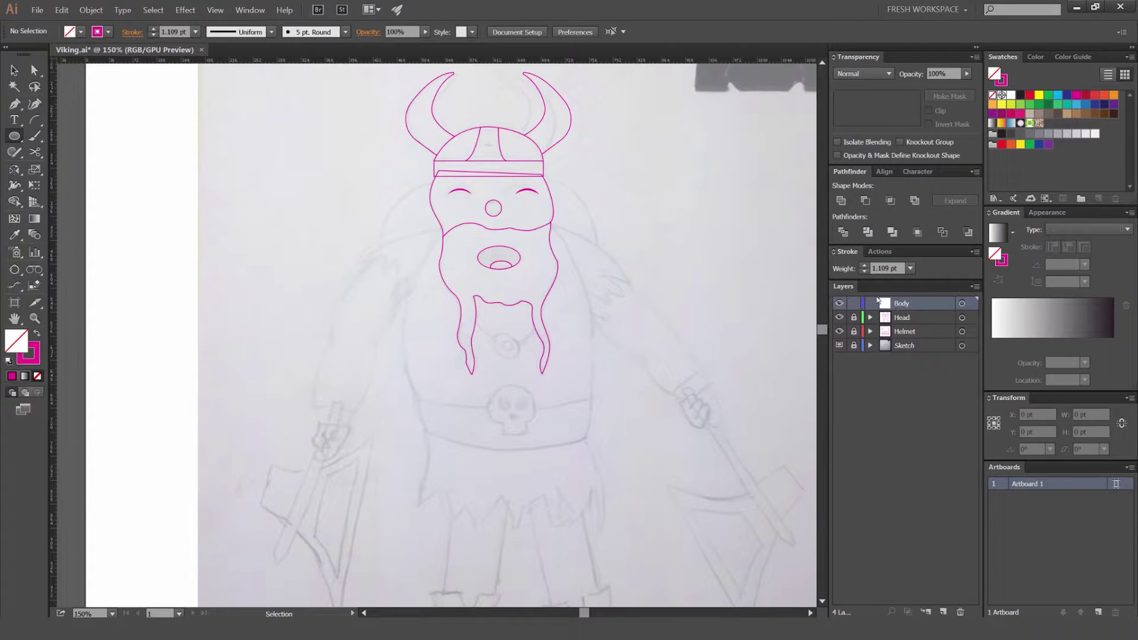
# Step: Hide and reshow the Helmet and Head layers to examine the sketch beneath them
pyautogui.scroll(-1, 539, 298)
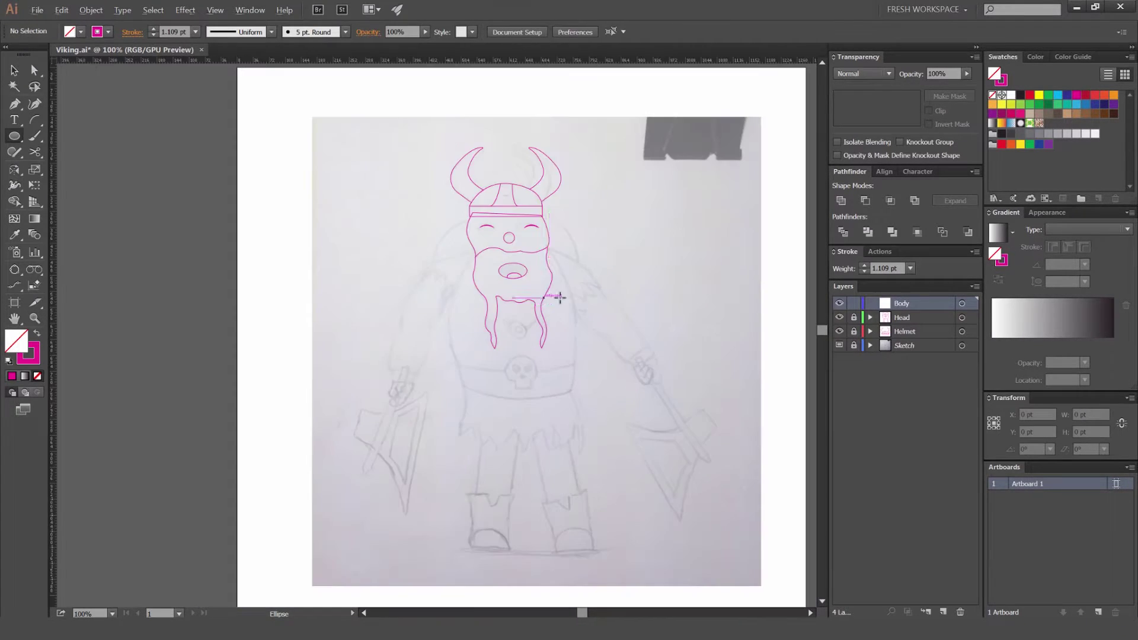
pyautogui.click(839, 332)
pyautogui.click(840, 317)
pyautogui.click(839, 318)
pyautogui.click(839, 331)
pyautogui.scroll(1, 580, 280)
pyautogui.scroll(-1, 507, 227)
# Step: Draw a circle about 387 pt across around the head and beard on the Body layer
pyautogui.moveTo(494, 255); pyautogui.dragTo(522, 387)
pyautogui.press('v')
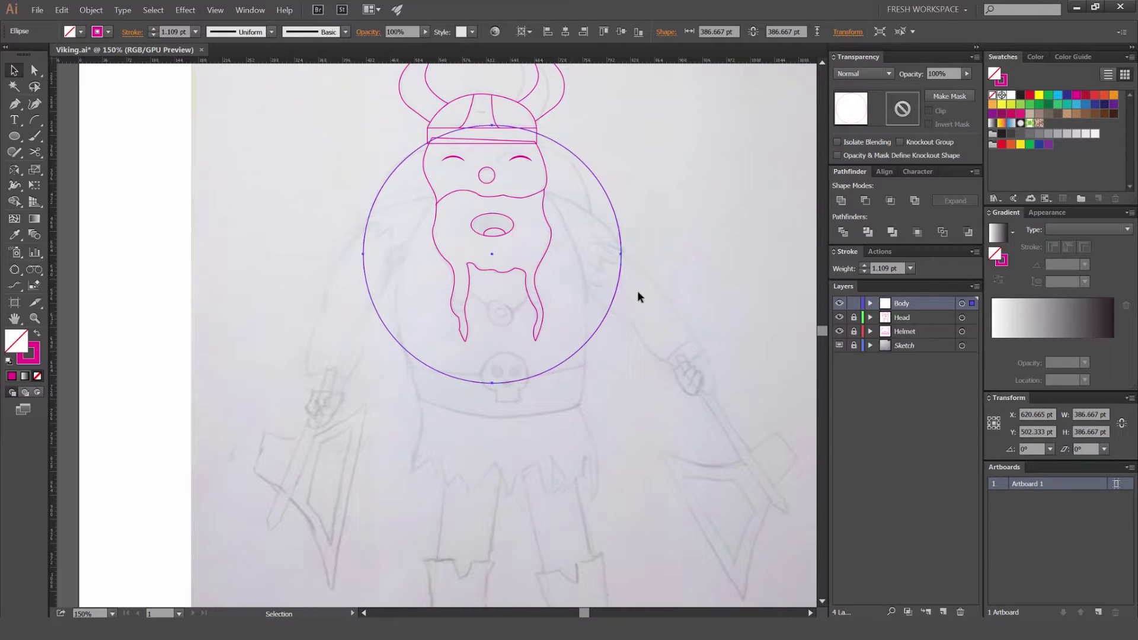
pyautogui.click(647, 158)
pyautogui.moveTo(629, 204); pyautogui.dragTo(642, 287)
pyautogui.click(757, 280)
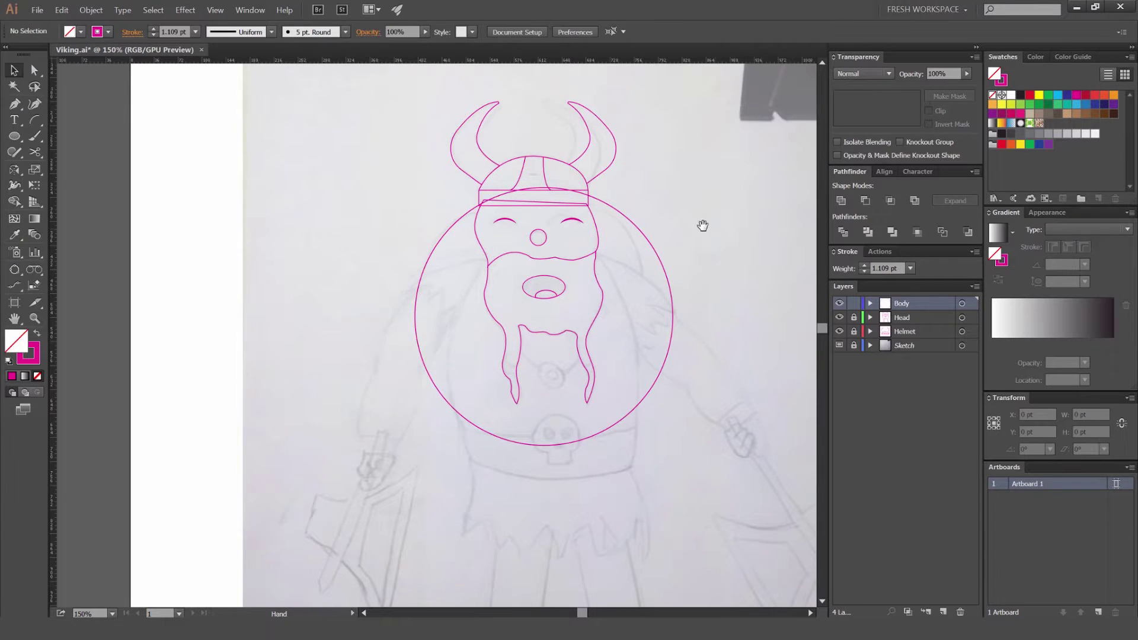
pyautogui.moveTo(703, 225); pyautogui.dragTo(669, 197)
pyautogui.click(628, 247)
pyautogui.click(686, 259)
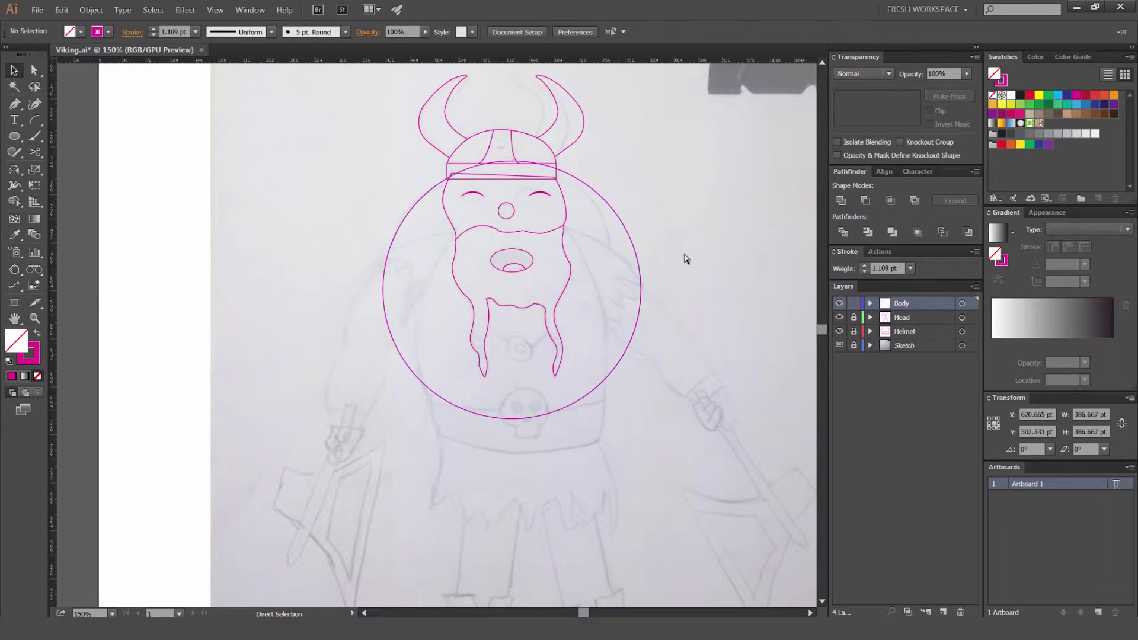
# Step: Draw the torso's curved left side with the Pen tool, from the head and beard junction down towards the waist
pyautogui.press('p')
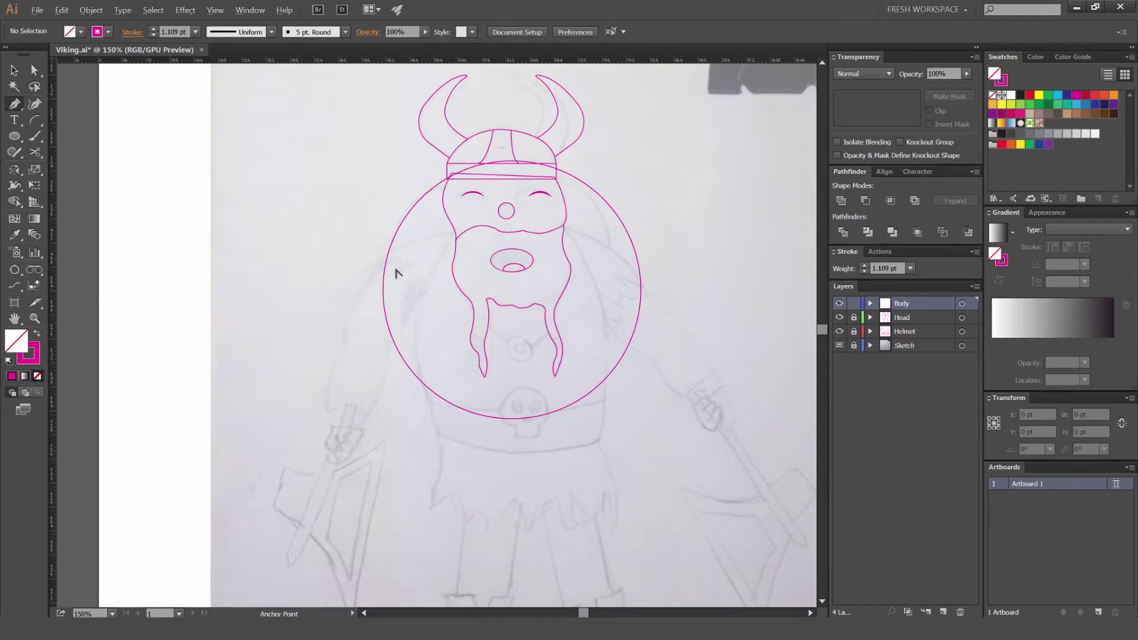
pyautogui.scroll(1, 396, 265)
pyautogui.press('v')
pyautogui.scroll(2, 425, 219)
pyautogui.press('p')
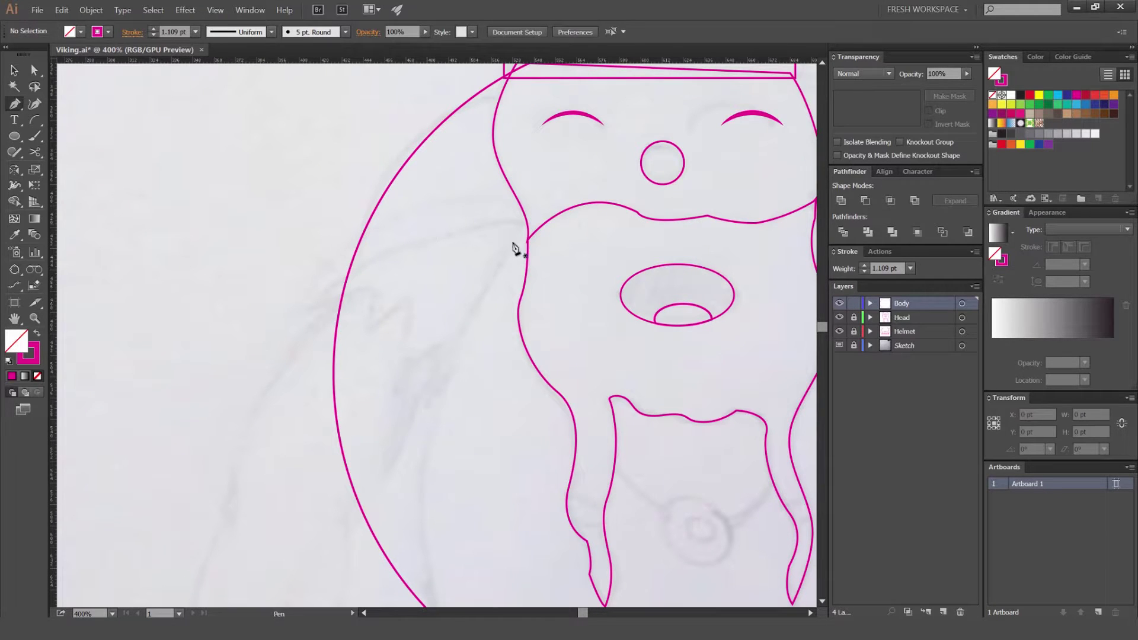
pyautogui.moveTo(534, 234); pyautogui.dragTo(511, 204)
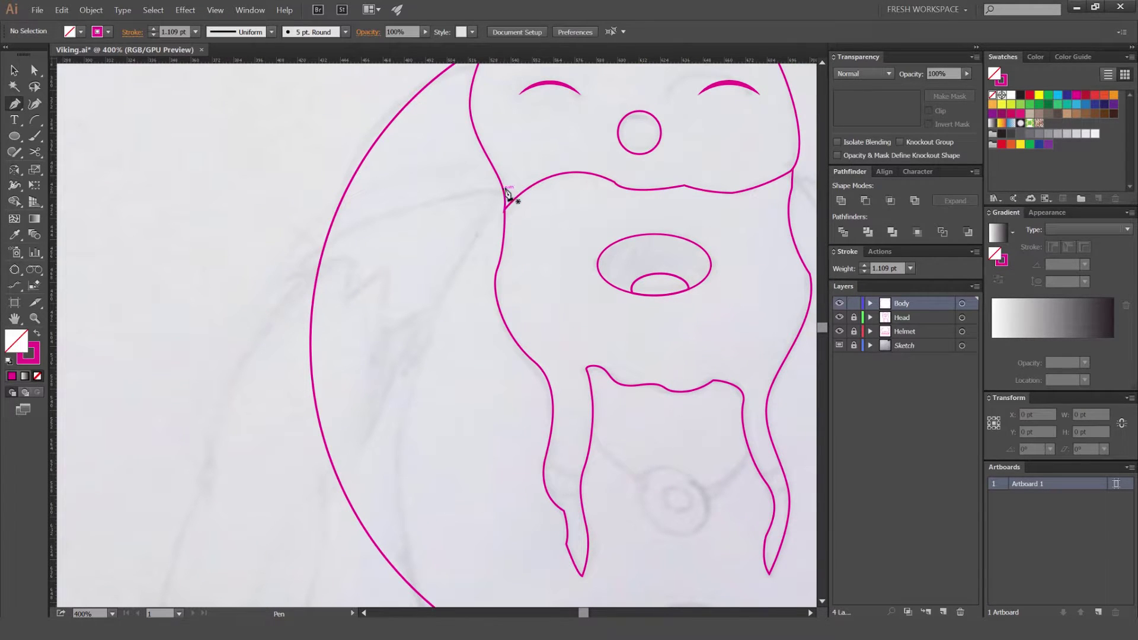
pyautogui.hotkey('ctrl', '-')
pyautogui.hotkey('ctrl', '-')
pyautogui.hotkey('ctrl', '-')
pyautogui.moveTo(447, 367); pyautogui.dragTo(497, 455)
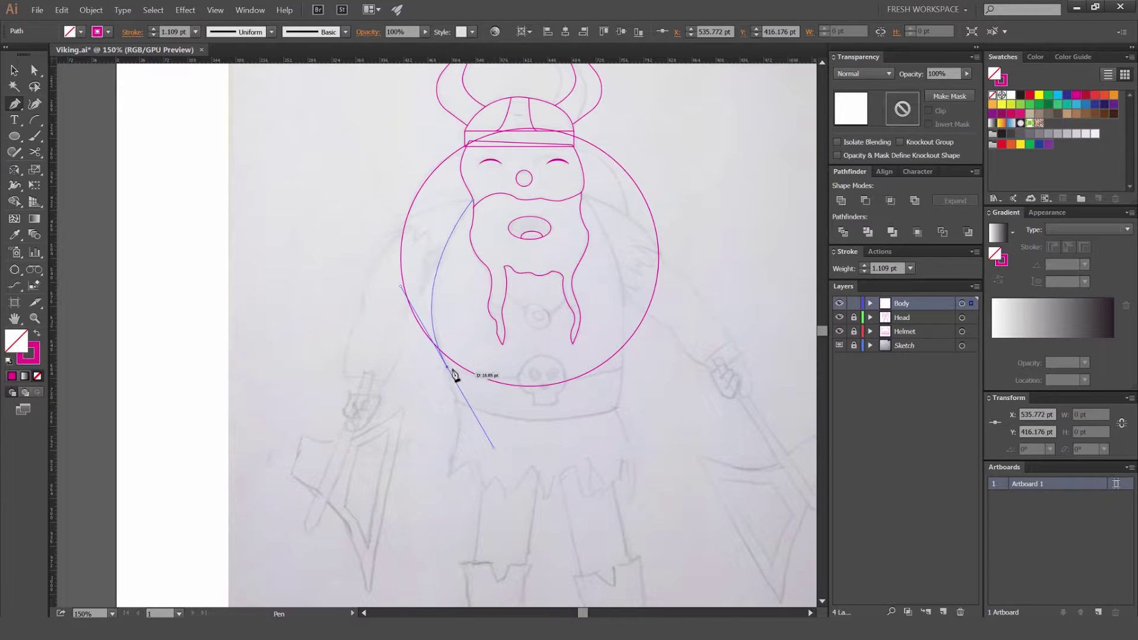
# Step: Continue the torso path with a curved waistline across the belly along the belt's upper edge
pyautogui.hotkey('ctrl', '+')
pyautogui.hotkey('ctrl', '+')
pyautogui.moveTo(645, 357); pyautogui.dragTo(760, 309)
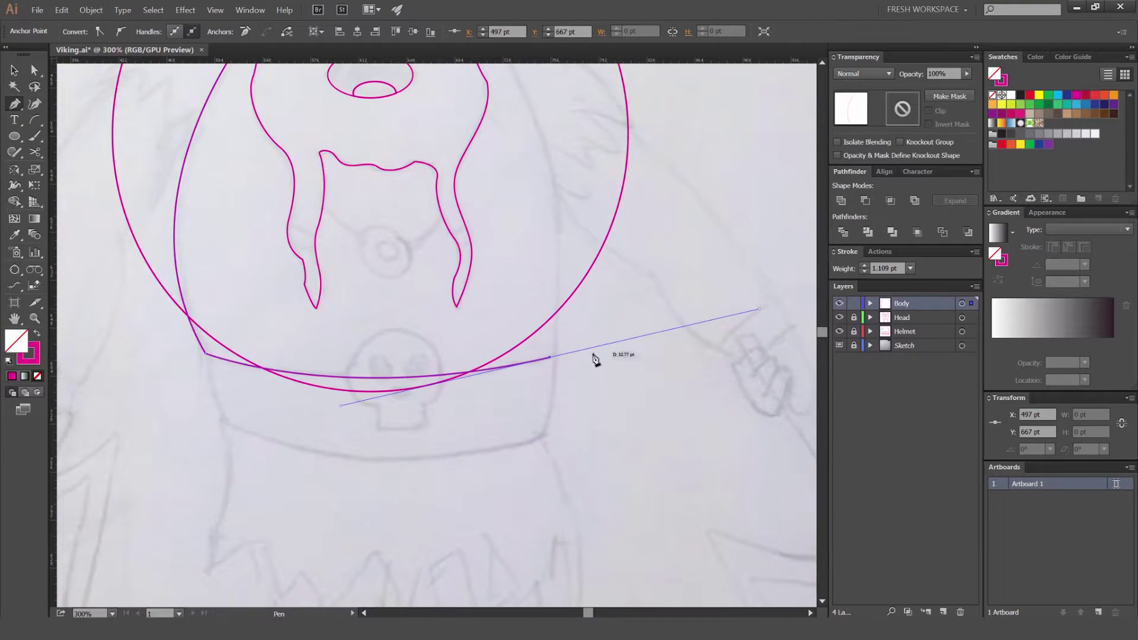
pyautogui.click(551, 358)
# Step: Draw the torso's right side from the waist up to the beard and head junction, and finish the path
pyautogui.moveTo(561, 354); pyautogui.dragTo(556, 438)
pyautogui.scroll(-2, 620, 417)
pyautogui.moveTo(582, 315); pyautogui.dragTo(535, 290)
pyautogui.scroll(2, 531, 288)
pyautogui.moveTo(477, 231); pyautogui.dragTo(373, 152)
pyautogui.scroll(2, 484, 238)
pyautogui.click(503, 246)
pyautogui.click(494, 235)
pyautogui.hotkey('ctrl', 'z')
pyautogui.click(493, 236)
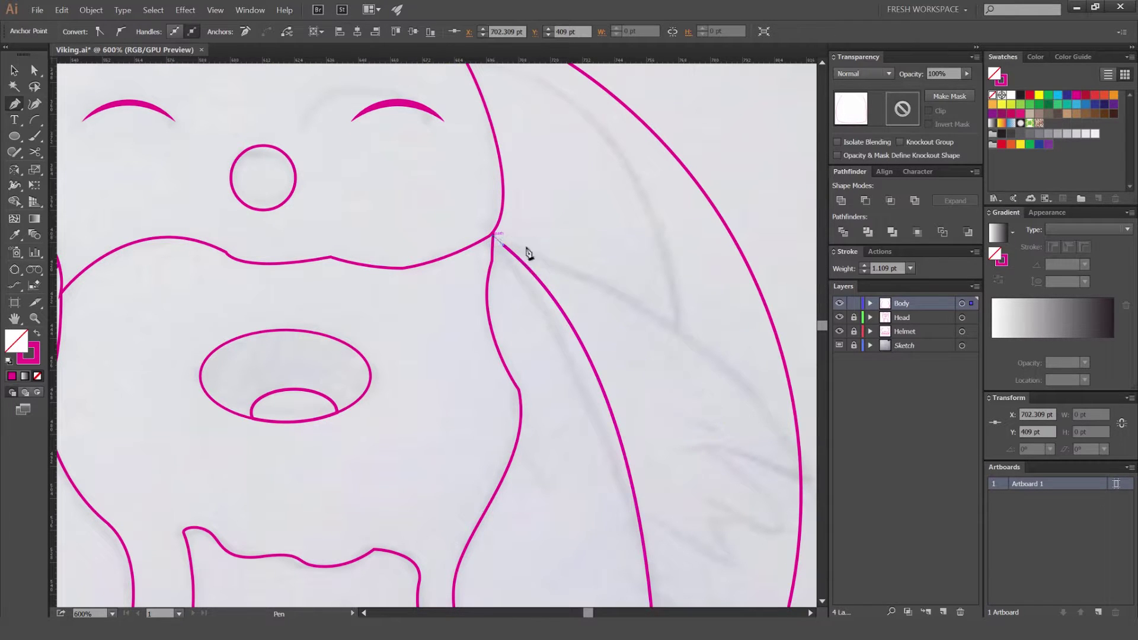
pyautogui.press('v')
pyautogui.click(535, 233)
pyautogui.scroll(-4, 533, 232)
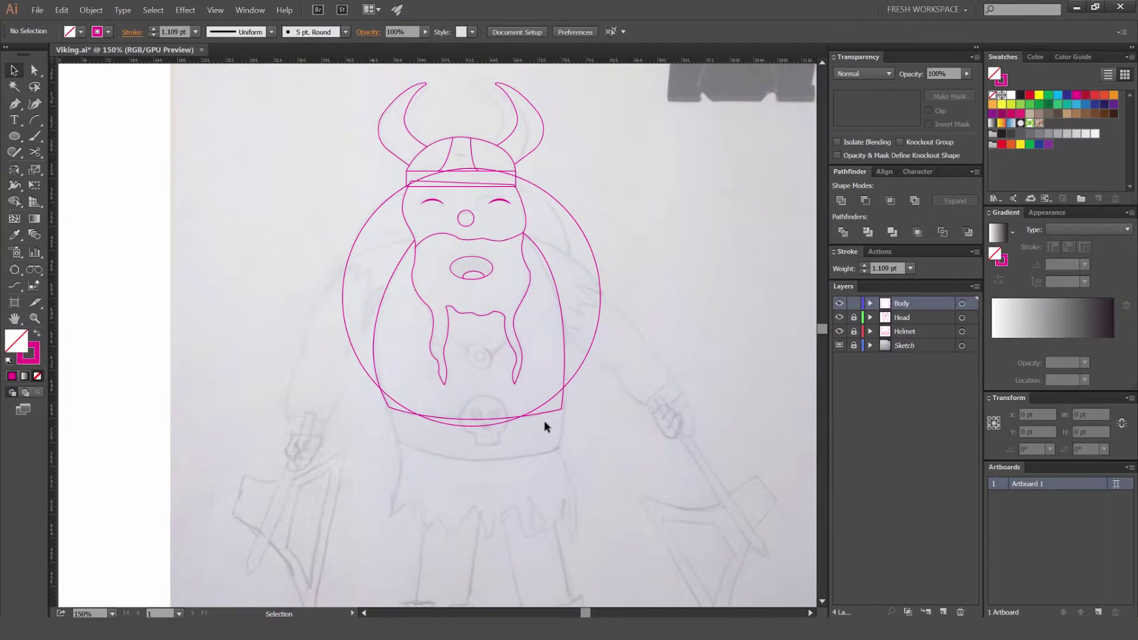
pyautogui.press('p')
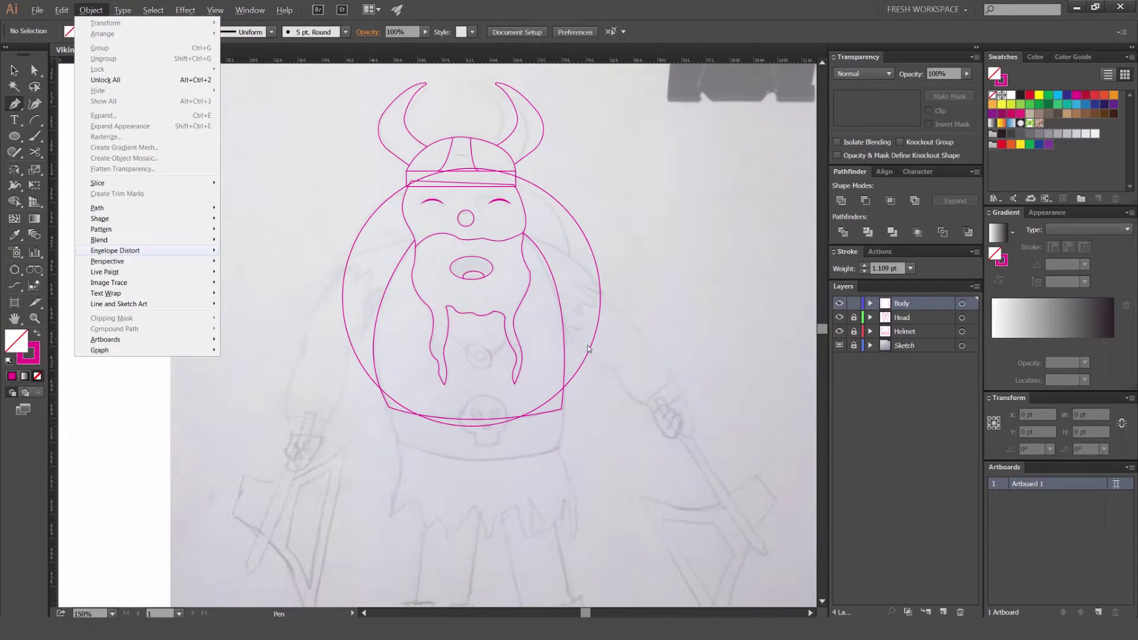
pyautogui.click(605, 334)
pyautogui.scroll(-1, 597, 363)
pyautogui.moveTo(564, 343); pyautogui.dragTo(511, 301)
pyautogui.hotkey('ctrl', 'z')
pyautogui.press('v')
# Step: Draw the sleeve's curved shoulder edge from the head's right side out to the upper arm, ending in a corner point
pyautogui.press('p')
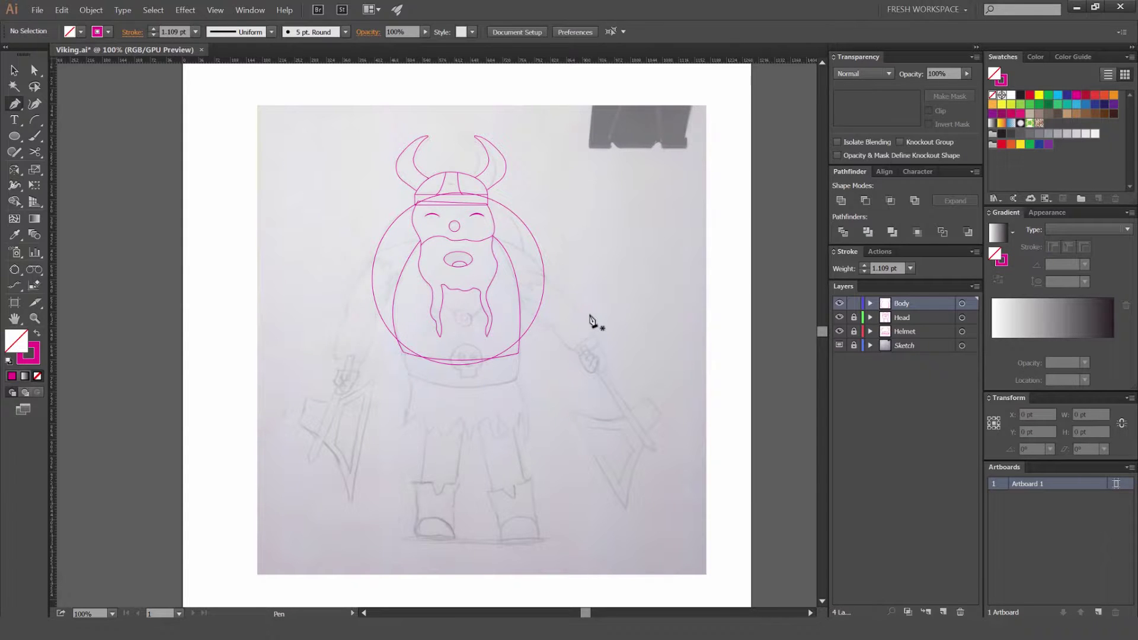
pyautogui.scroll(3, 536, 255)
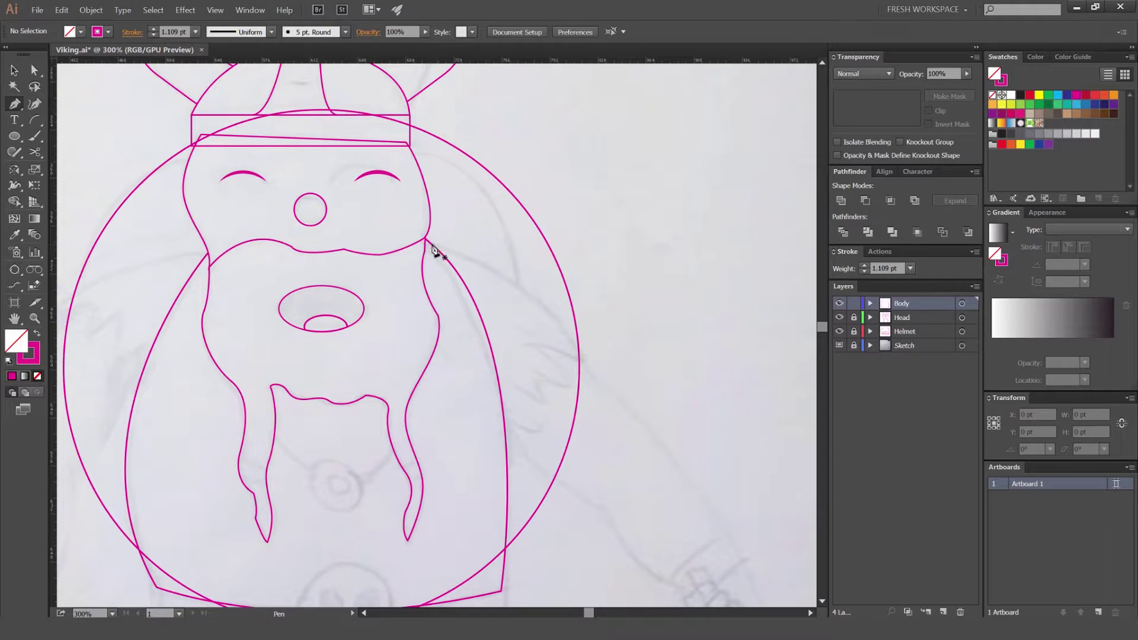
pyautogui.moveTo(581, 357); pyautogui.dragTo(609, 429)
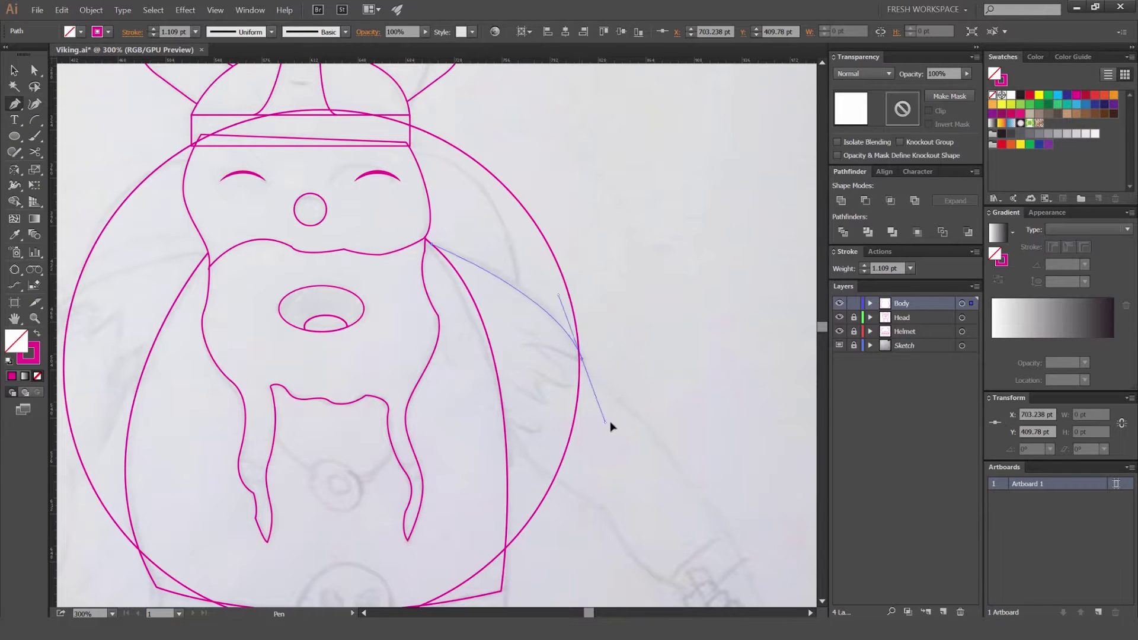
pyautogui.click(583, 358)
# Step: Begin the ragged sleeve hem with a curved segment running back inward from the shoulder edge's end
pyautogui.scroll(3, 580, 356)
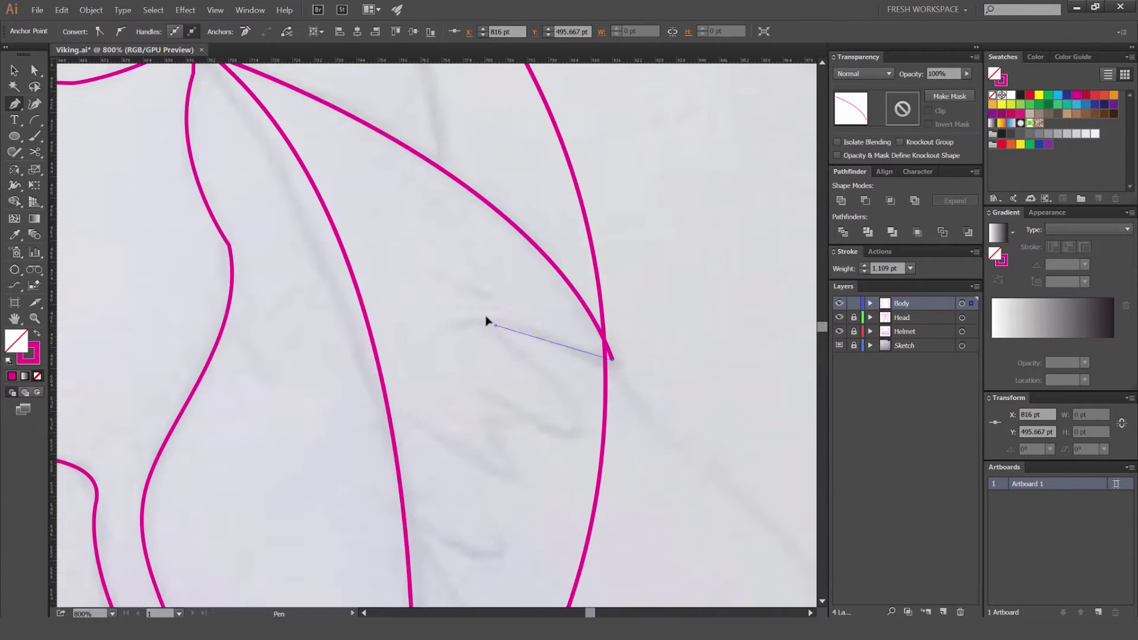
pyautogui.moveTo(450, 327); pyautogui.dragTo(461, 335)
pyautogui.click(497, 327)
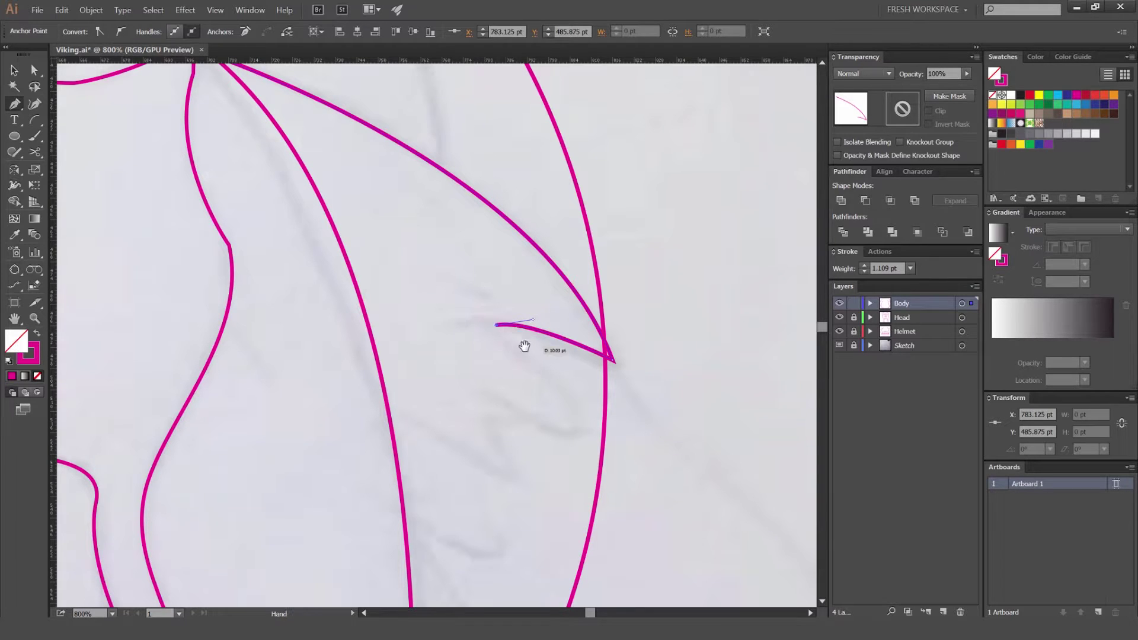
pyautogui.moveTo(521, 344); pyautogui.dragTo(495, 296)
pyautogui.moveTo(553, 382); pyautogui.dragTo(545, 426)
pyautogui.hotkey('ctrl', 'z')
pyautogui.click(470, 279)
pyautogui.moveTo(555, 368); pyautogui.dragTo(558, 425)
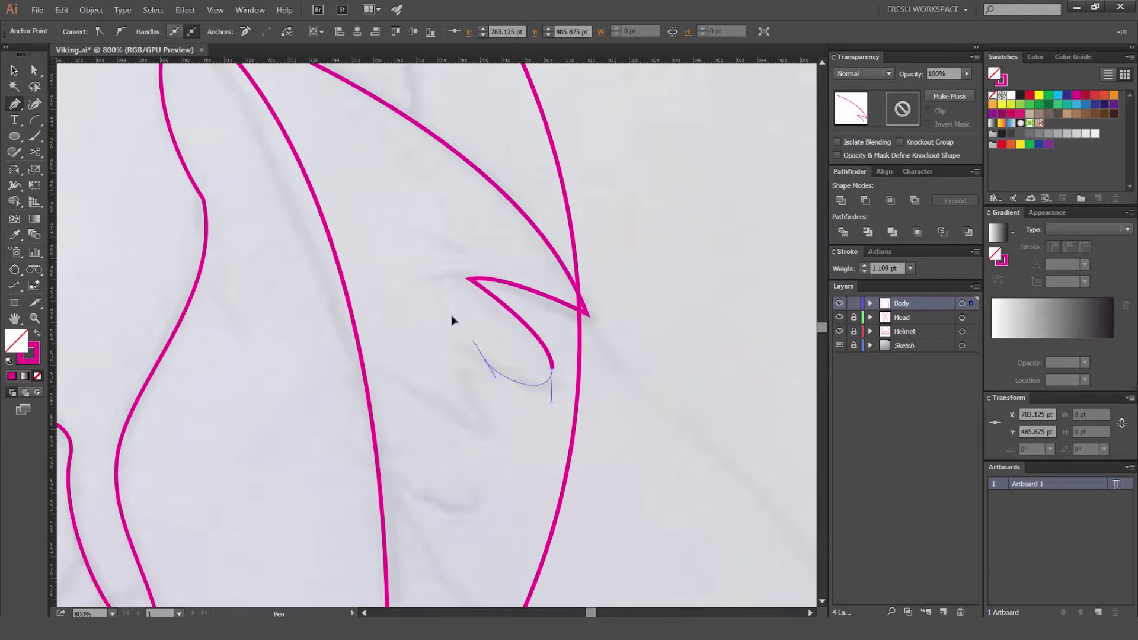
pyautogui.hotkey('ctrl', 'z')
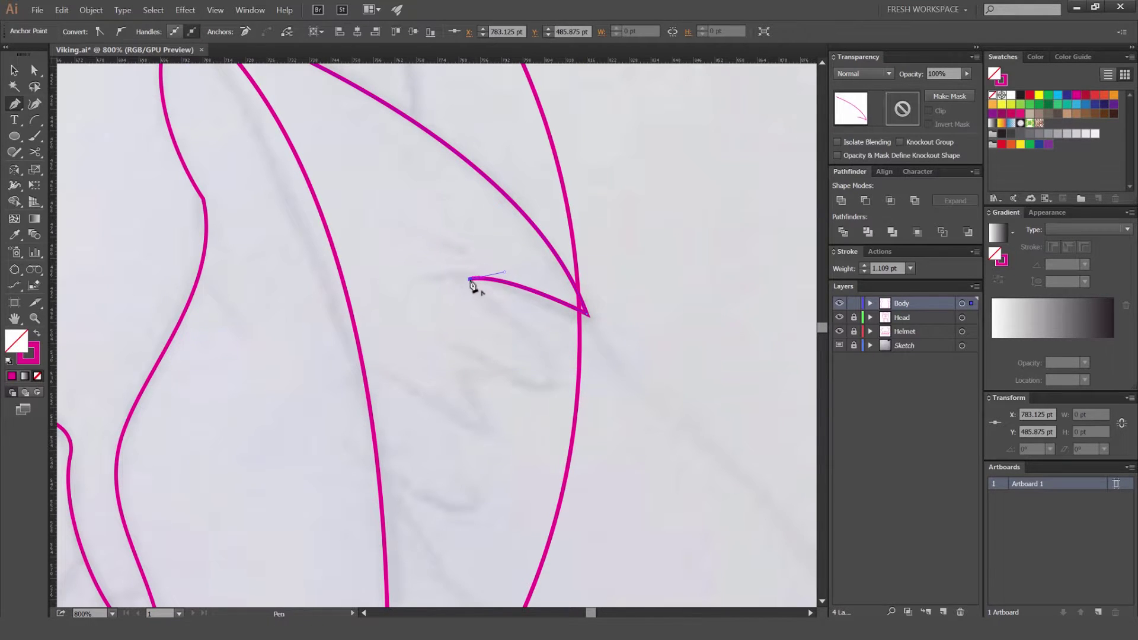
# Step: Continue the ragged sleeve hem as curved zigzag teeth down to the torso's right side, and end the path
pyautogui.scroll(1, 492, 288)
pyautogui.moveTo(582, 408); pyautogui.dragTo(556, 404)
pyautogui.moveTo(472, 380)
pyautogui.mouseDown()
pyautogui.moveTo(460, 314)
pyautogui.moveTo(415, 371)
pyautogui.moveTo(427, 389)
pyautogui.moveTo(374, 393)
pyautogui.moveTo(378, 381)
pyautogui.mouseUp()
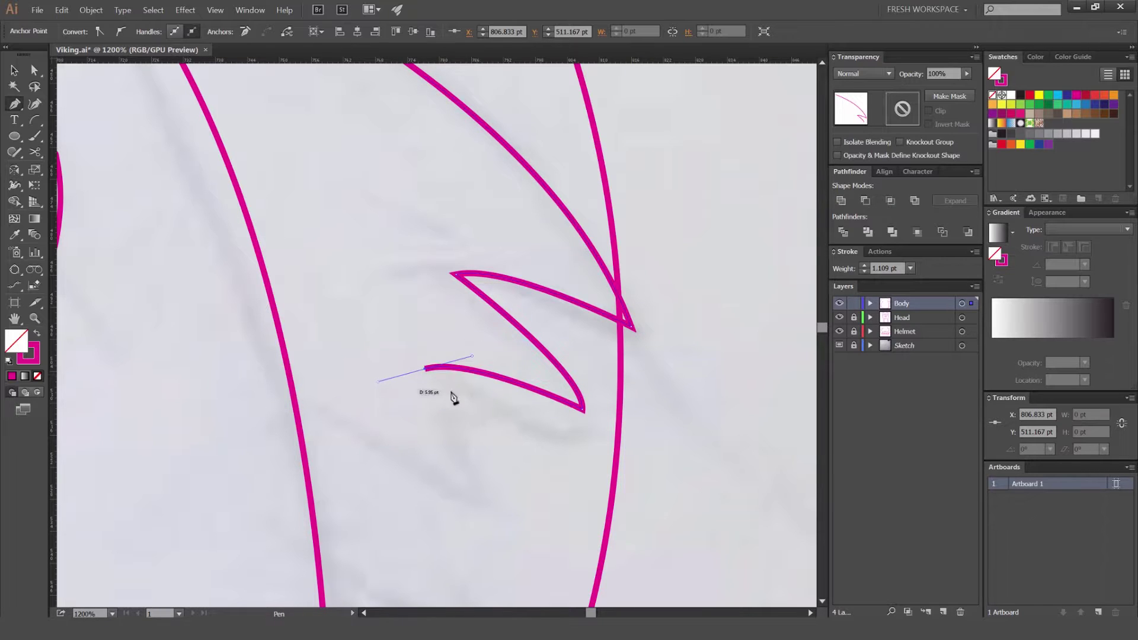
pyautogui.moveTo(481, 486); pyautogui.dragTo(502, 511)
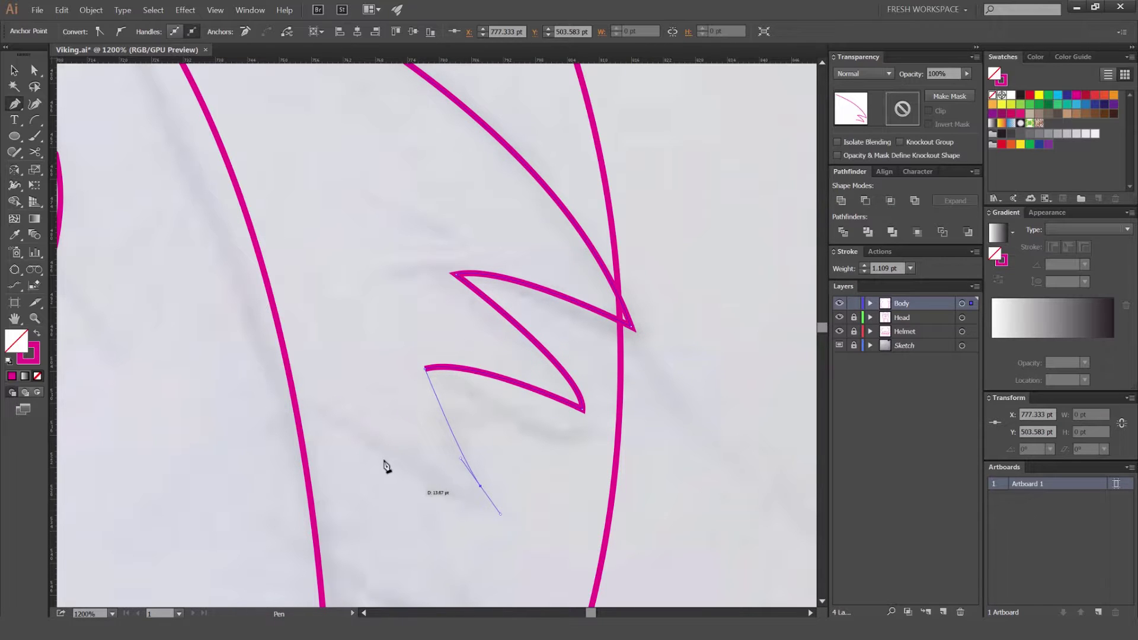
pyautogui.click(299, 415)
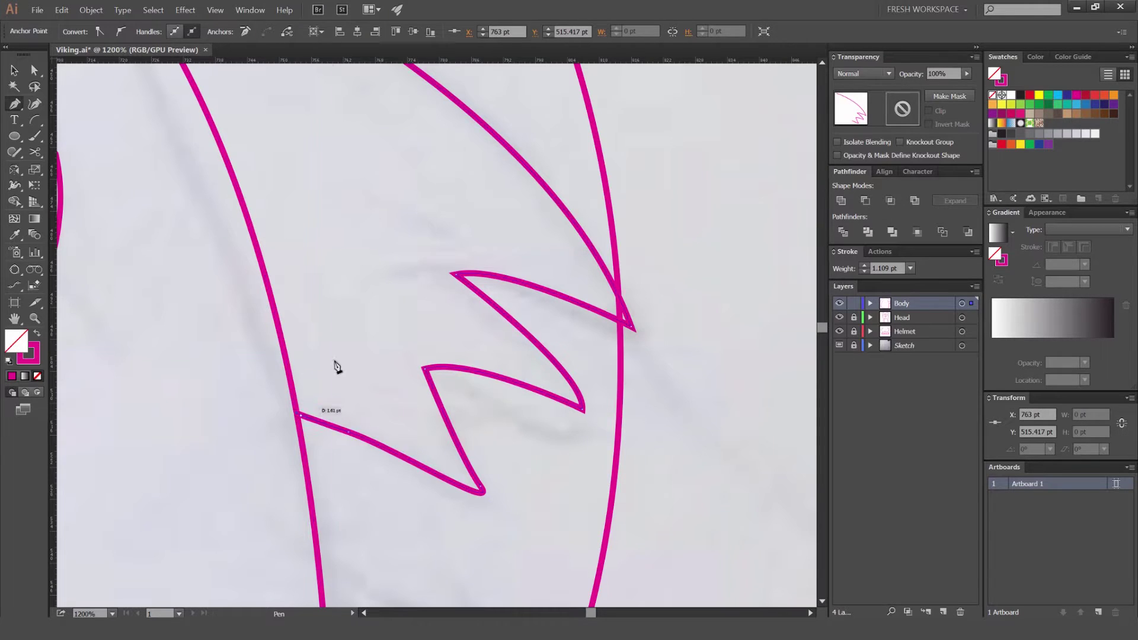
pyautogui.press('v')
pyautogui.click(342, 341)
pyautogui.scroll(-5, 355, 297)
pyautogui.scroll(2, 388, 289)
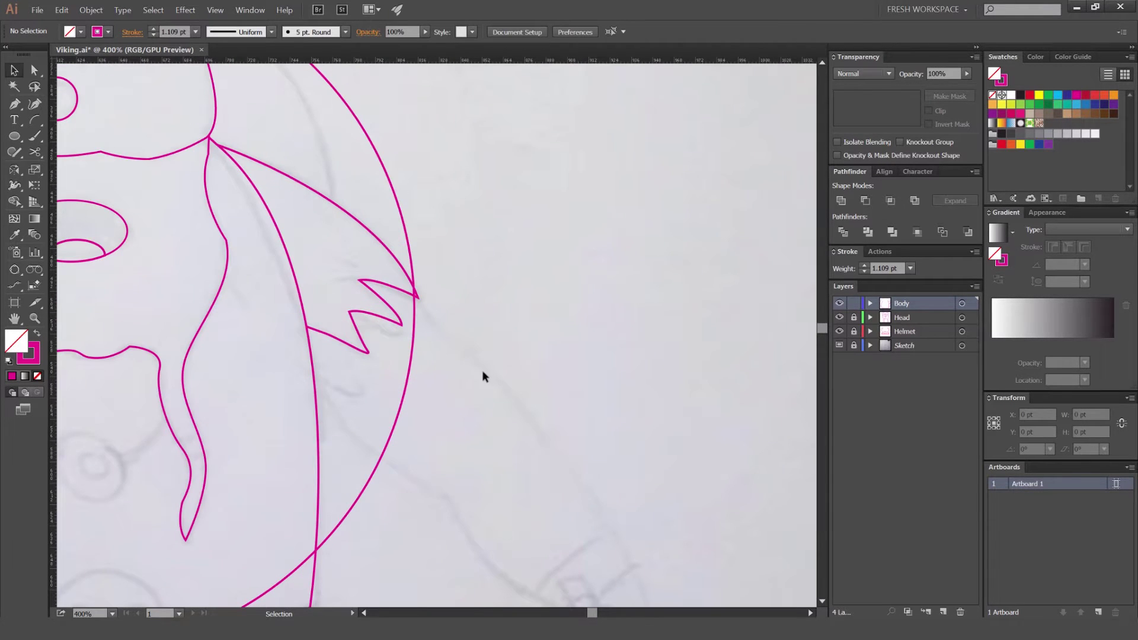
# Step: Undo the hem's final anchor and delete the remaining segment so the hem stops at its last tooth's tip
pyautogui.moveTo(482, 371); pyautogui.dragTo(634, 319)
pyautogui.scroll(-2, 609, 312)
pyautogui.scroll(3, 603, 314)
pyautogui.hotkey('ctrl', 'z')
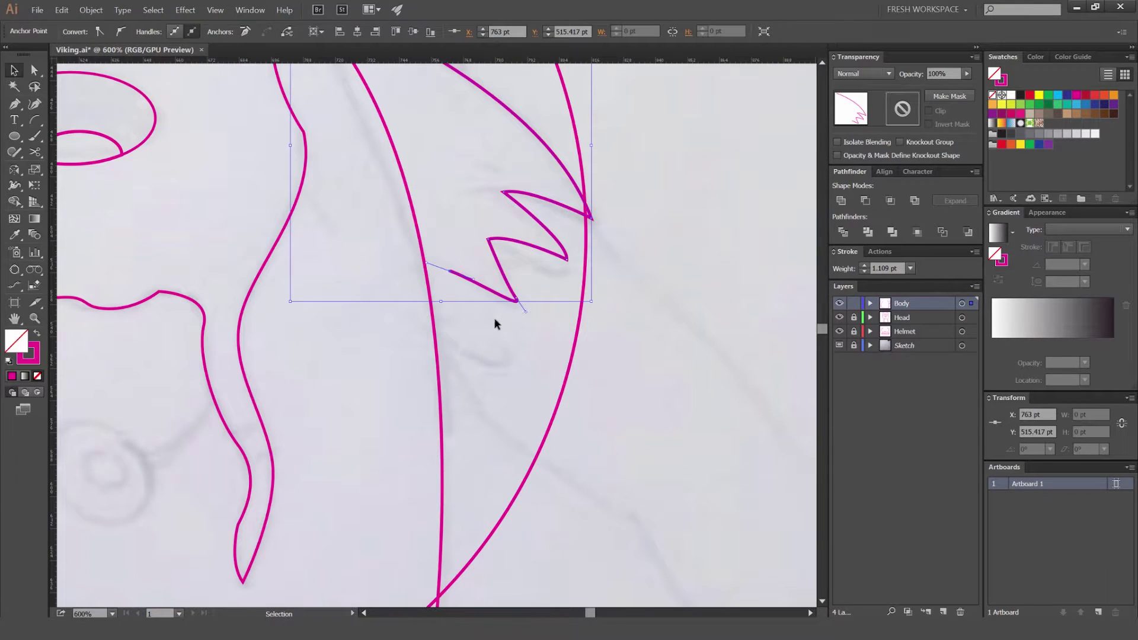
pyautogui.press('Delete')
# Step: Resume the hem from its open end, add one more curved tooth reaching the torso's right side, and finish the path
pyautogui.press('p')
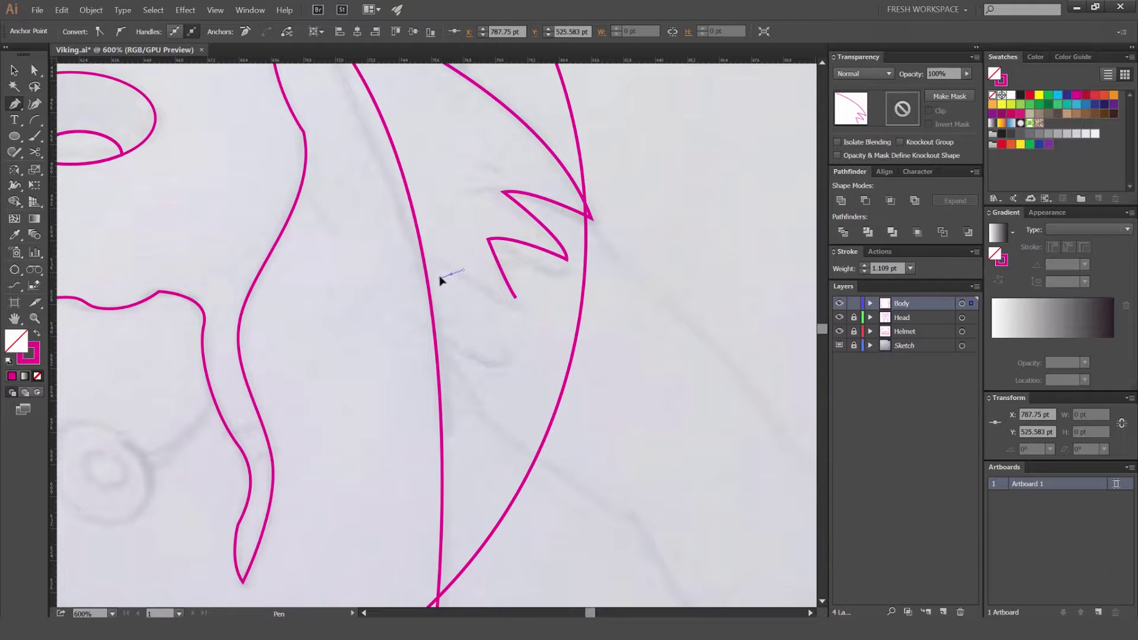
pyautogui.click(516, 297)
pyautogui.scroll(1, 521, 311)
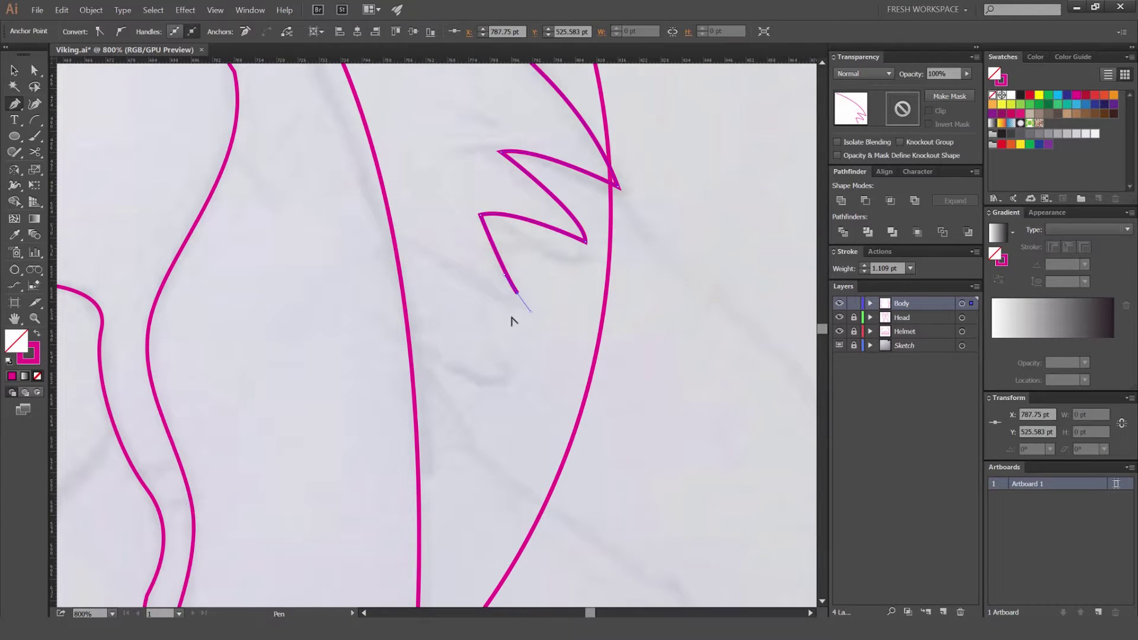
pyautogui.keyDown('ctrl'); pyautogui.click(450, 300); pyautogui.keyUp('ctrl')
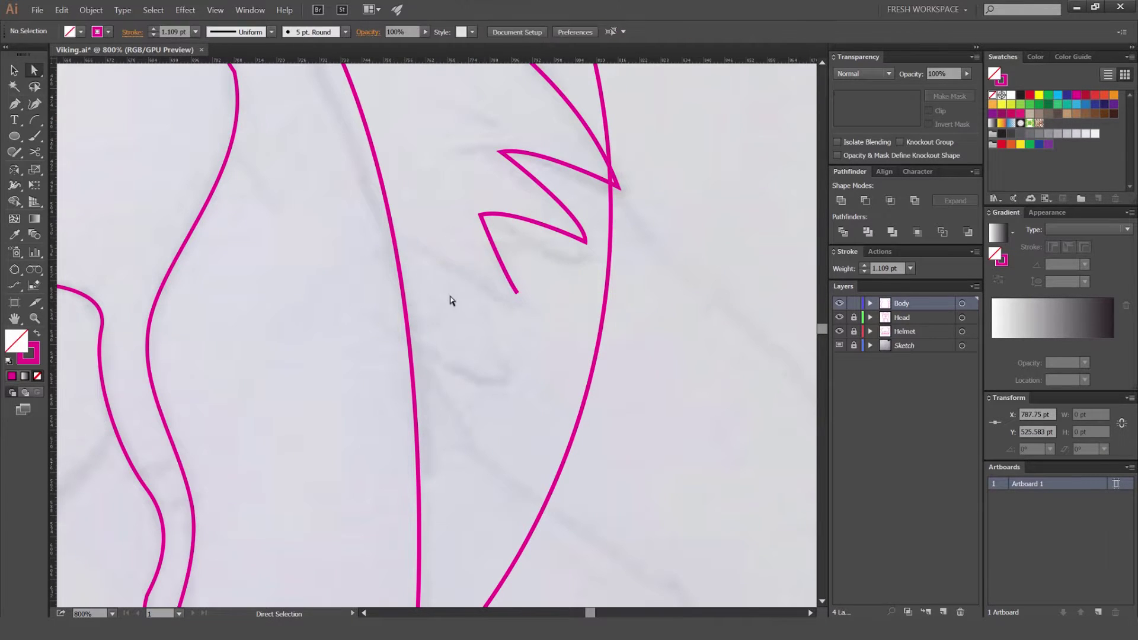
pyautogui.click(518, 294)
pyautogui.moveTo(411, 268); pyautogui.dragTo(411, 268)
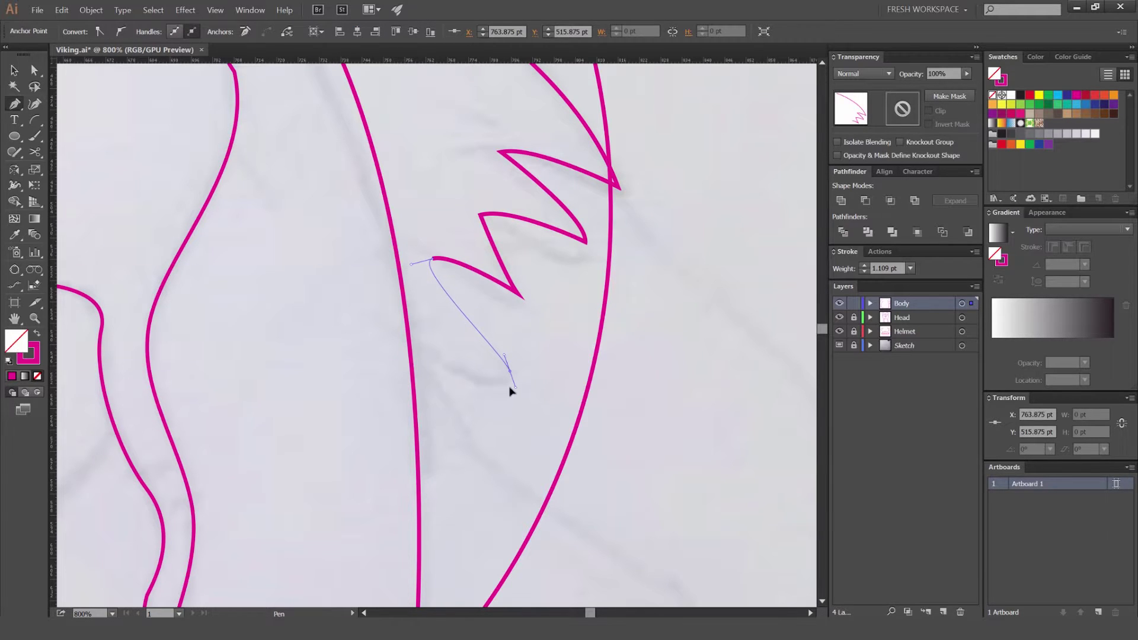
pyautogui.moveTo(408, 347)
pyautogui.mouseDown()
pyautogui.moveTo(414, 358)
pyautogui.moveTo(354, 287)
pyautogui.moveTo(371, 316)
pyautogui.mouseUp()
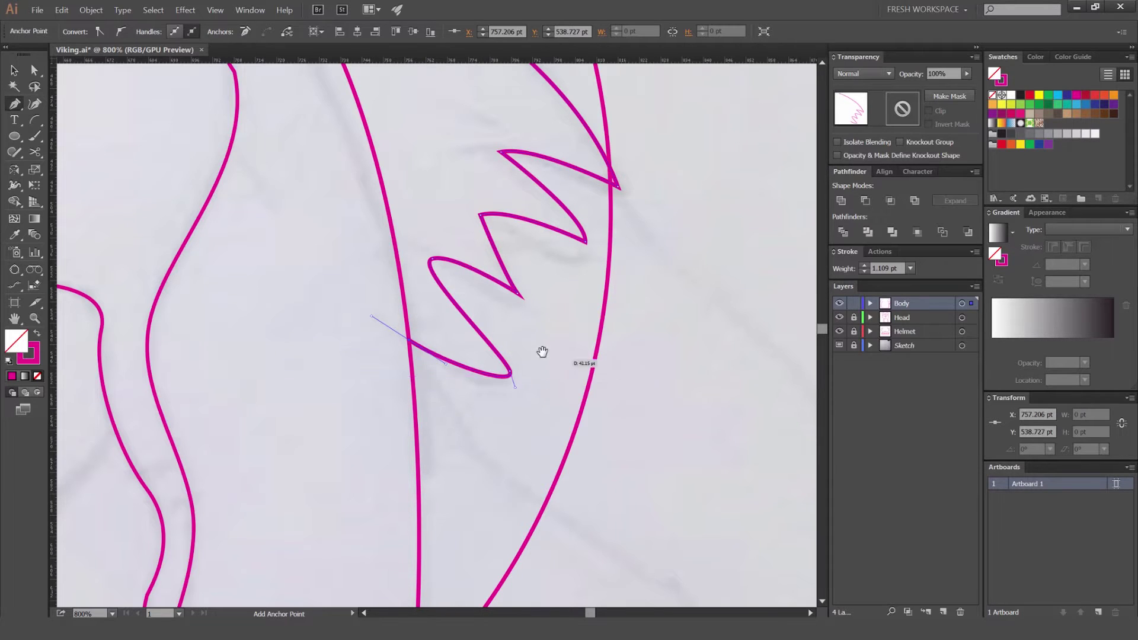
pyautogui.press('v')
pyautogui.scroll(-3, 542, 327)
pyautogui.click(580, 332)
pyautogui.scroll(-1, 629, 332)
# Step: Trace the arm's outline with the Pen tool, from below the sleeve hem around the wrist and back up to the shoulder
pyautogui.moveTo(588, 328); pyautogui.dragTo(529, 268)
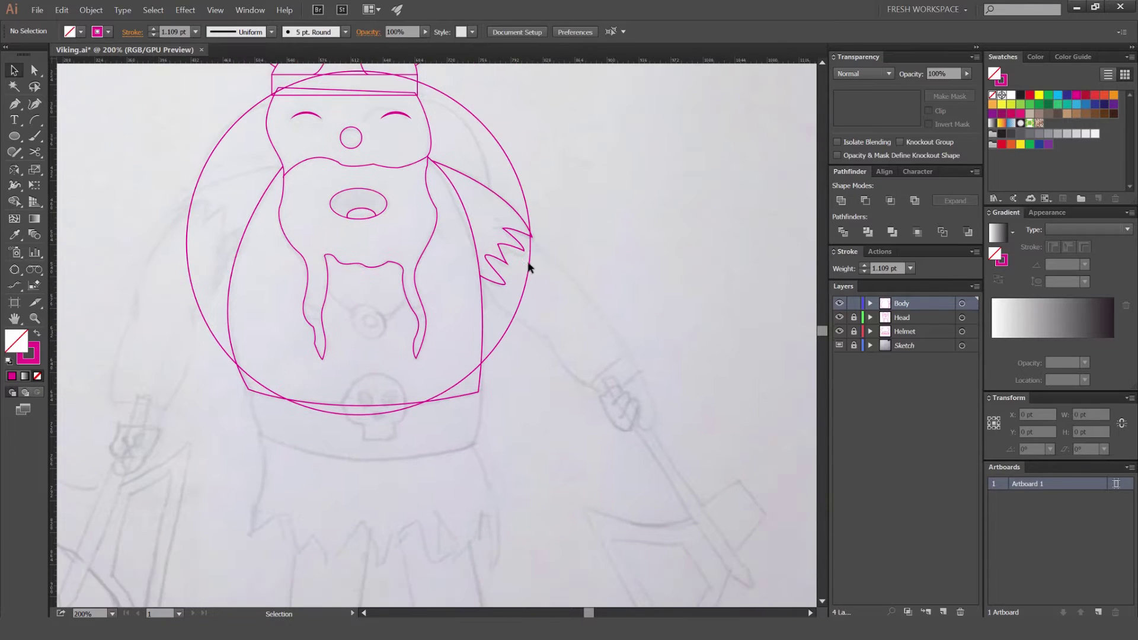
pyautogui.scroll(2, 517, 317)
pyautogui.moveTo(451, 269); pyautogui.dragTo(400, 237)
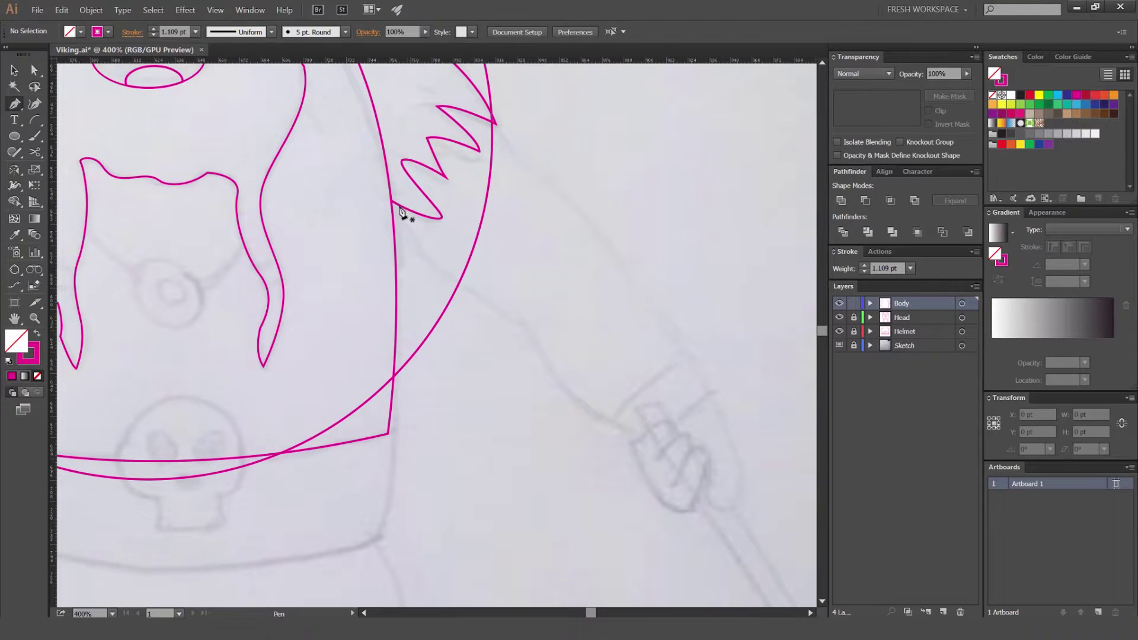
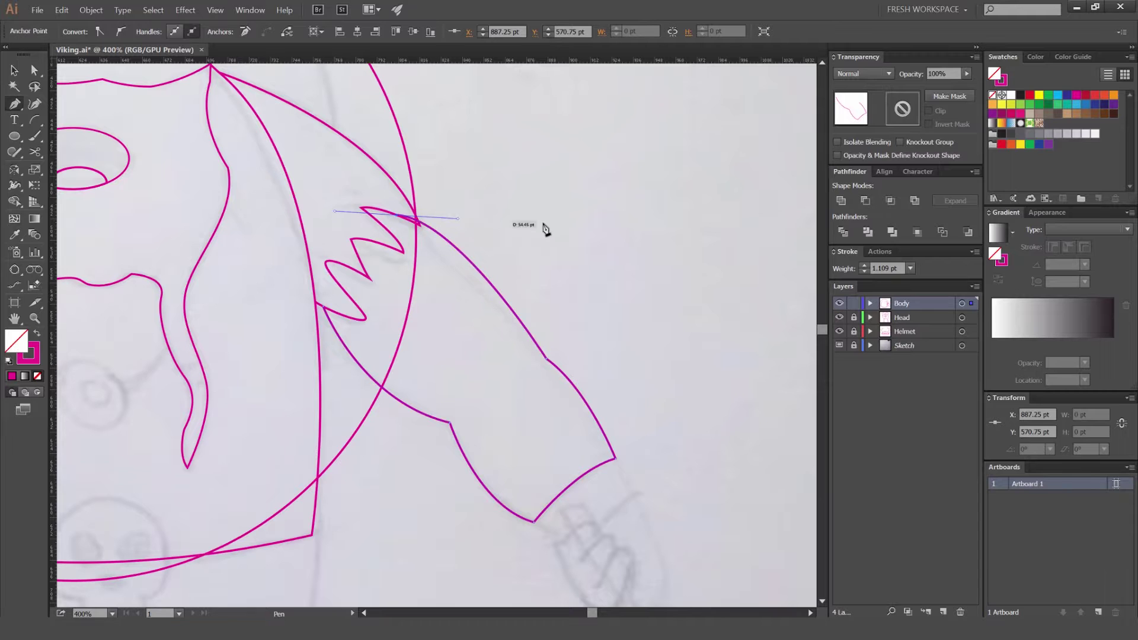
pyautogui.press('v')
pyautogui.click(538, 224)
pyautogui.scroll(-4, 540, 223)
# Step: Try to close the open arm outline with a straight segment across the ragged sleeve hem
pyautogui.scroll(3, 558, 234)
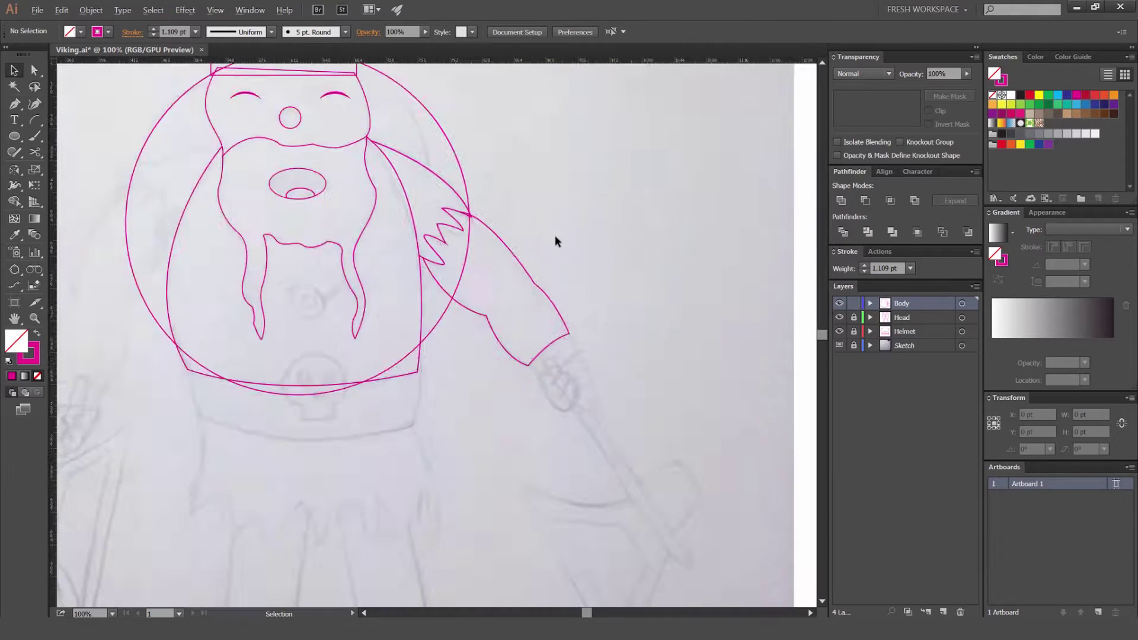
pyautogui.click(490, 261)
pyautogui.click(537, 227)
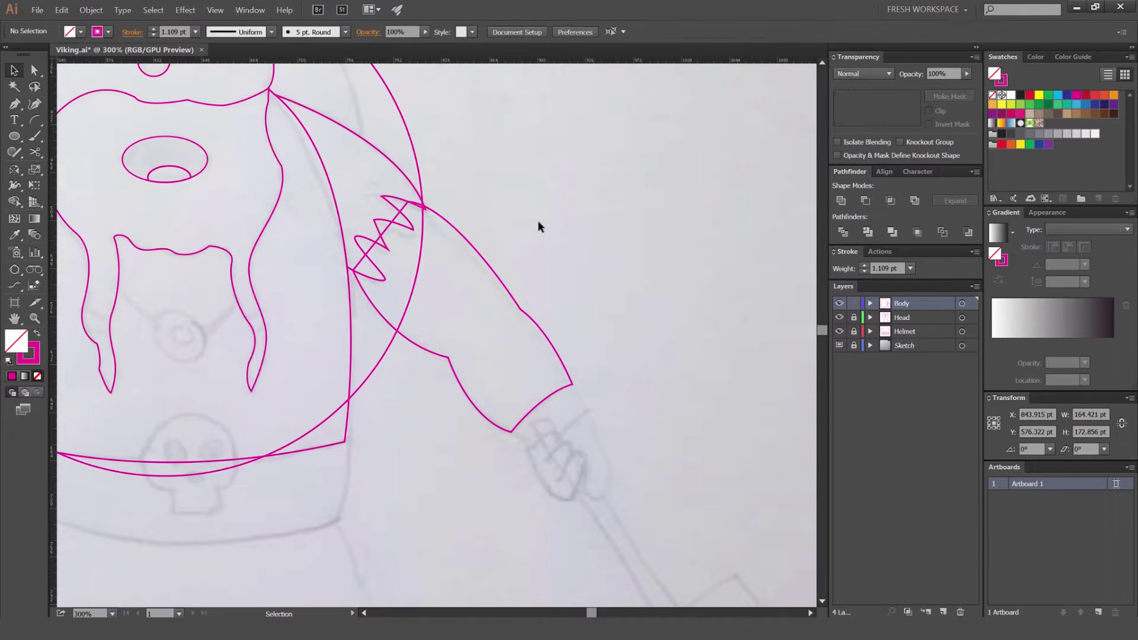
# Step: Close the arm outline with a curved path running inside the sleeve above the ragged hem, and deselect it
pyautogui.scroll(3, 384, 205)
pyautogui.press('a')
pyautogui.click(491, 210)
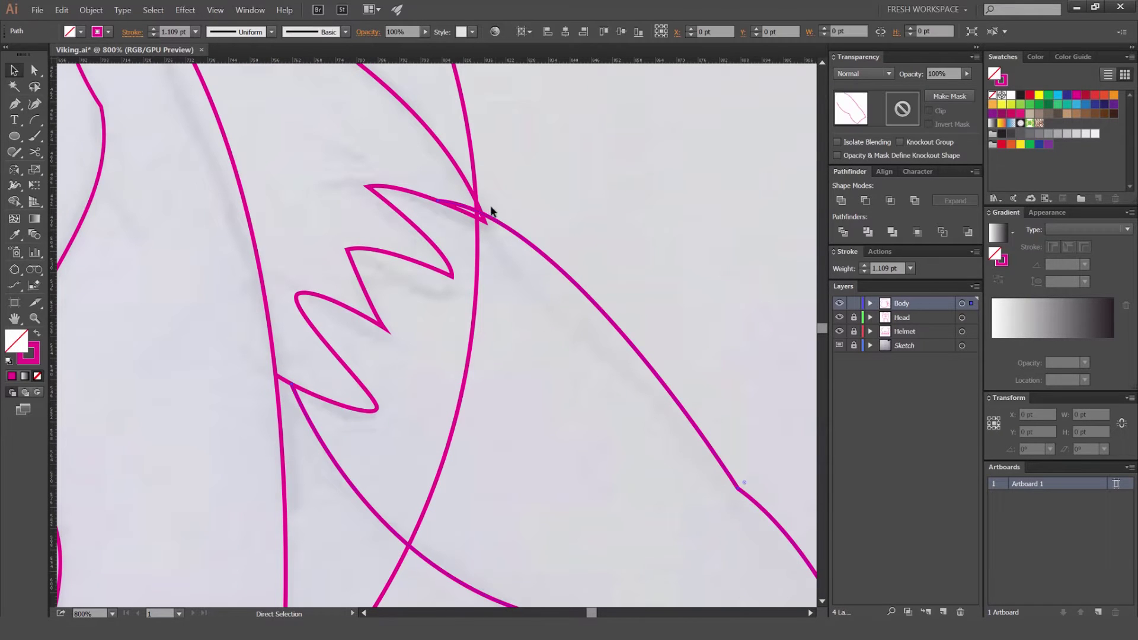
pyautogui.press('p')
pyautogui.click(438, 200)
pyautogui.click(402, 160)
pyautogui.moveTo(342, 158); pyautogui.dragTo(323, 168)
pyautogui.moveTo(302, 193); pyautogui.dragTo(295, 272)
pyautogui.click(282, 294)
pyautogui.click(291, 384)
pyautogui.press('v')
pyautogui.click(674, 230)
pyautogui.scroll(-3, 673, 229)
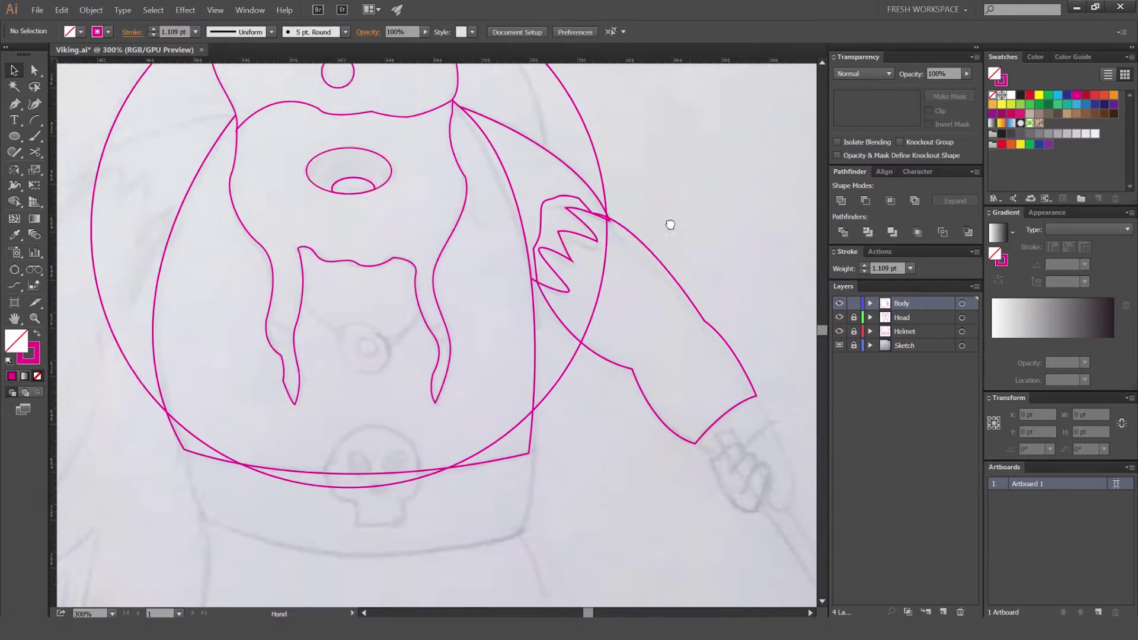
# Step: Draw the wrist cuff with the Pen tool, extending from the arm's lower end to the start of the hand, and deselect it
pyautogui.moveTo(671, 227); pyautogui.dragTo(599, 251)
pyautogui.moveTo(599, 251); pyautogui.dragTo(553, 329)
pyautogui.scroll(-3, 635, 272)
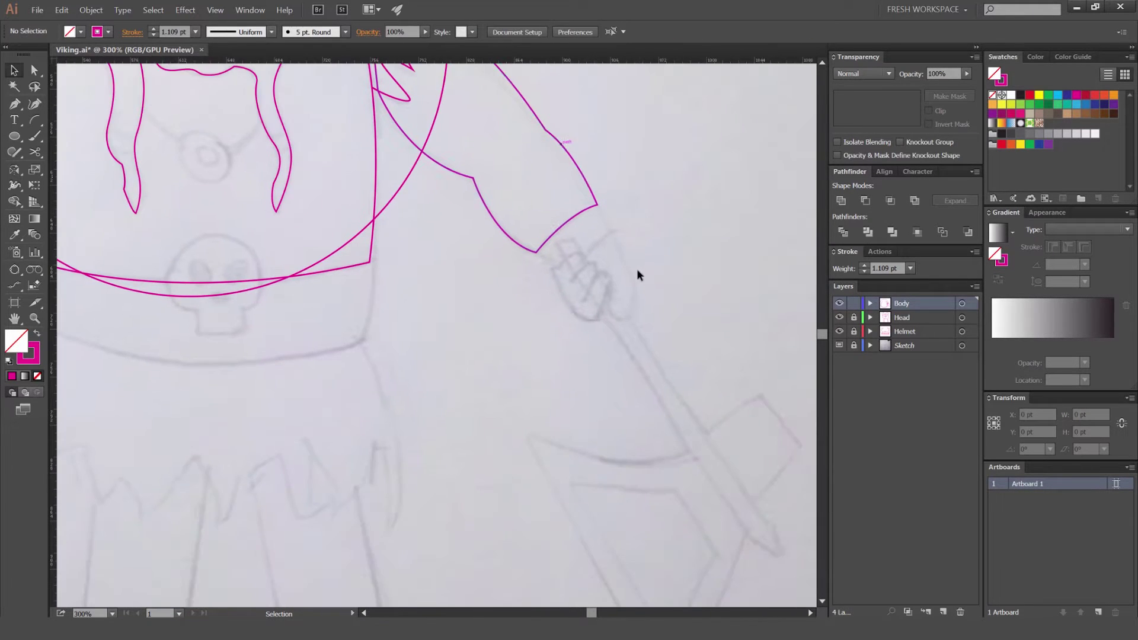
pyautogui.scroll(3, 635, 272)
pyautogui.press('p')
pyautogui.scroll(3, 551, 226)
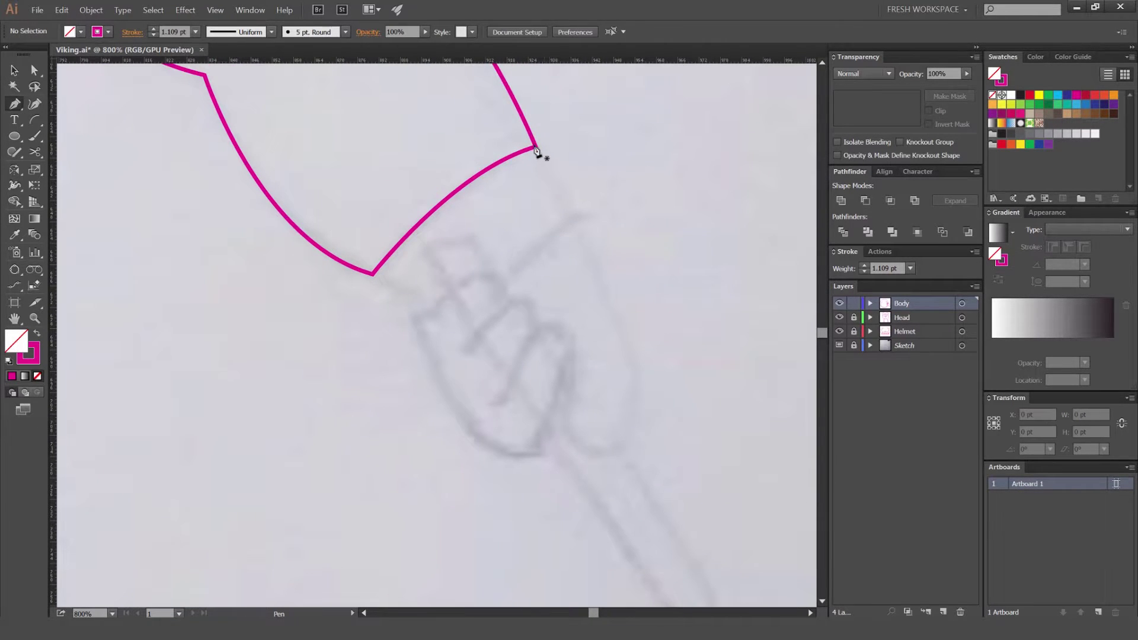
pyautogui.click(535, 145)
pyautogui.click(574, 222)
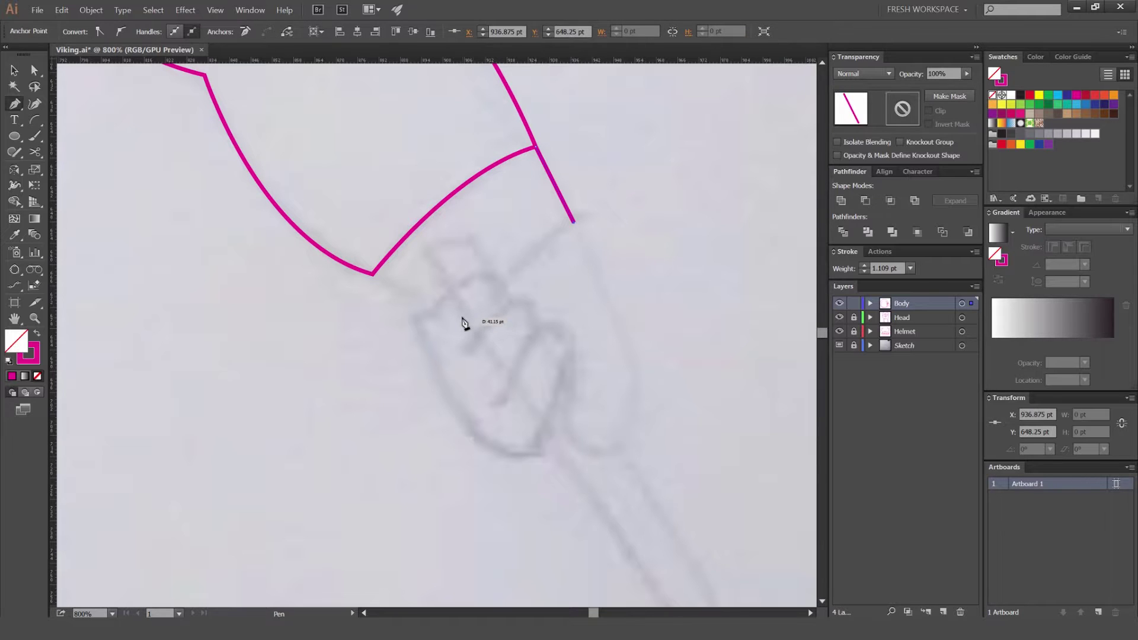
pyautogui.click(463, 316)
pyautogui.moveTo(342, 256); pyautogui.dragTo(345, 255)
pyautogui.press('v')
pyautogui.click(611, 264)
# Step: Trace the thumb's outer edge with the Pen tool as a curve from the cuff's outer corner down to the thumb tip
pyautogui.moveTo(614, 265); pyautogui.dragTo(544, 221)
pyautogui.scroll(-3, 543, 221)
pyautogui.scroll(3, 532, 216)
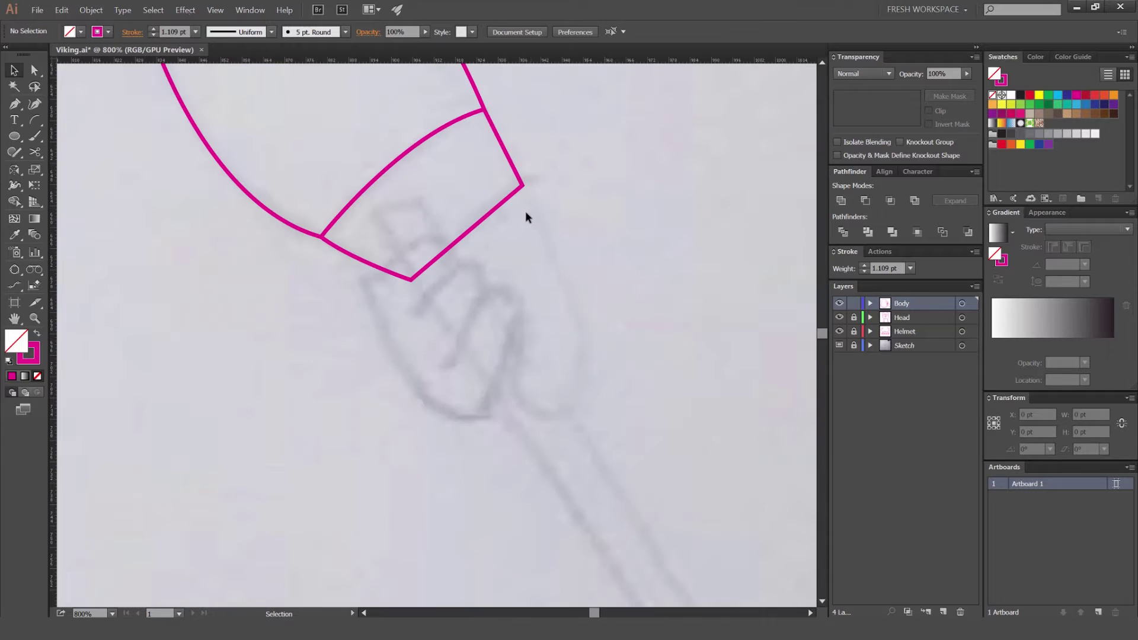
pyautogui.press('p')
pyautogui.scroll(-2, 544, 209)
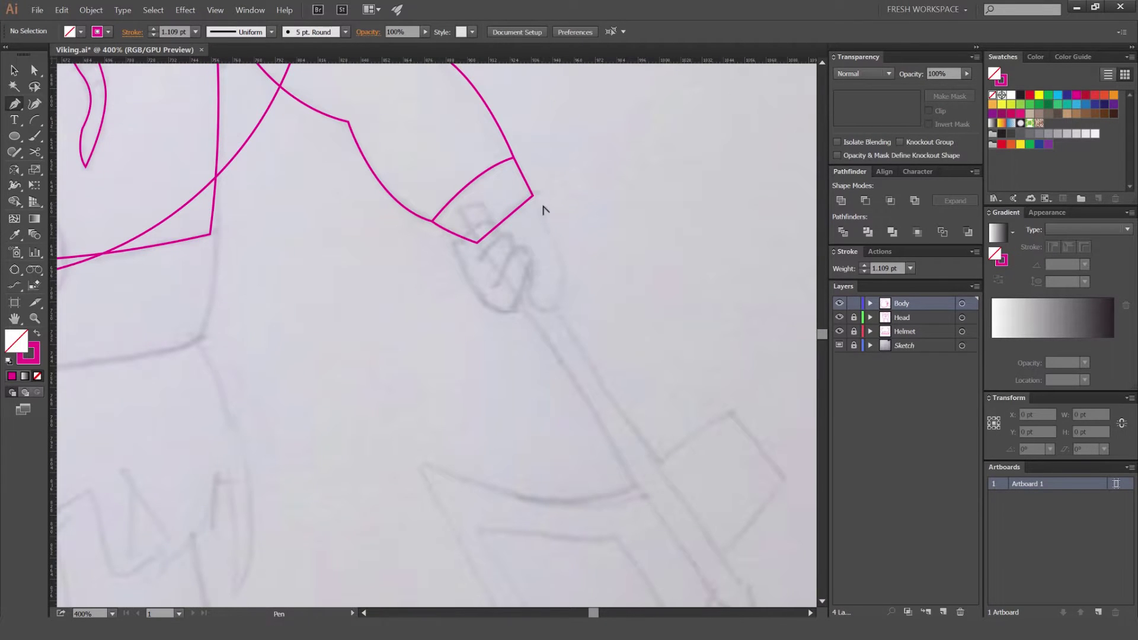
pyautogui.scroll(-2, 591, 172)
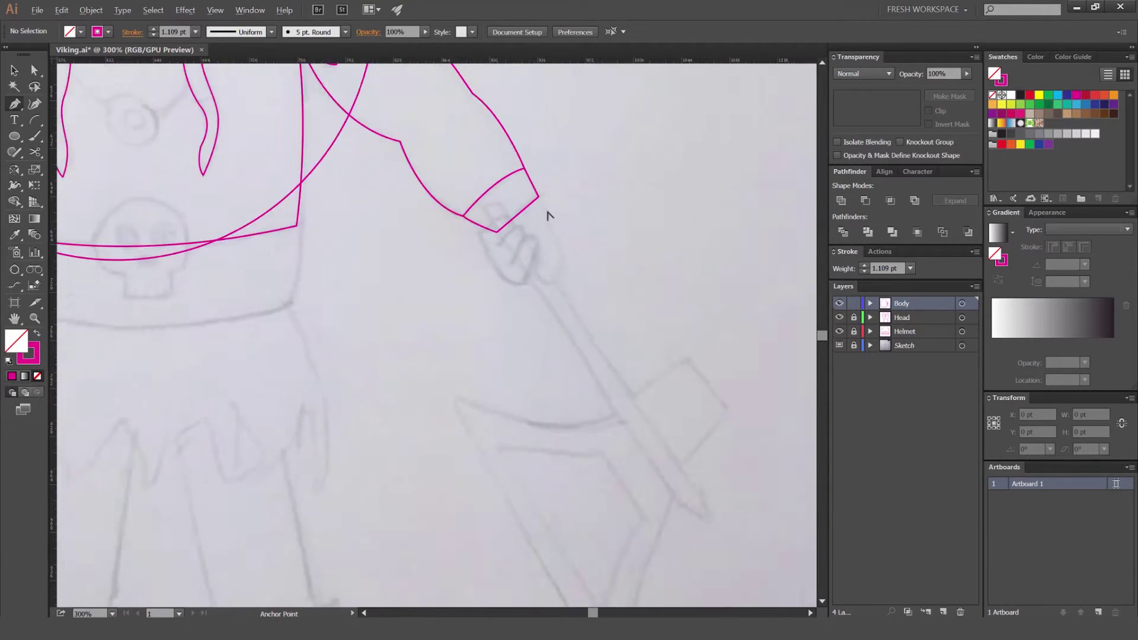
pyautogui.scroll(5, 546, 216)
pyautogui.scroll(-2, 423, 239)
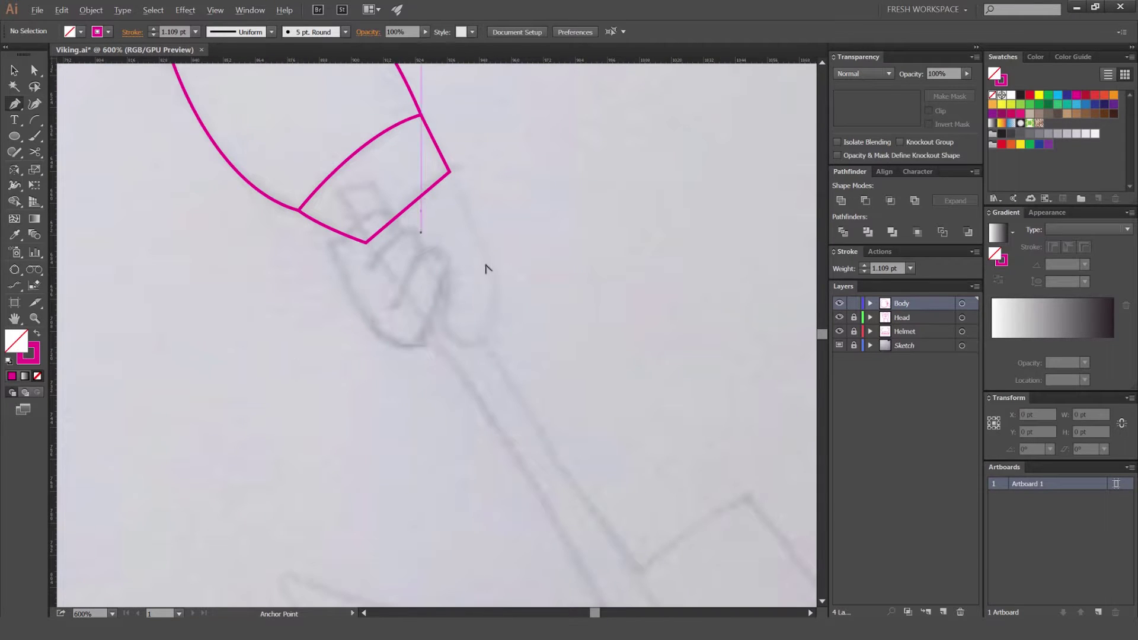
pyautogui.moveTo(446, 201); pyautogui.dragTo(575, 158)
pyautogui.scroll(1, 529, 137)
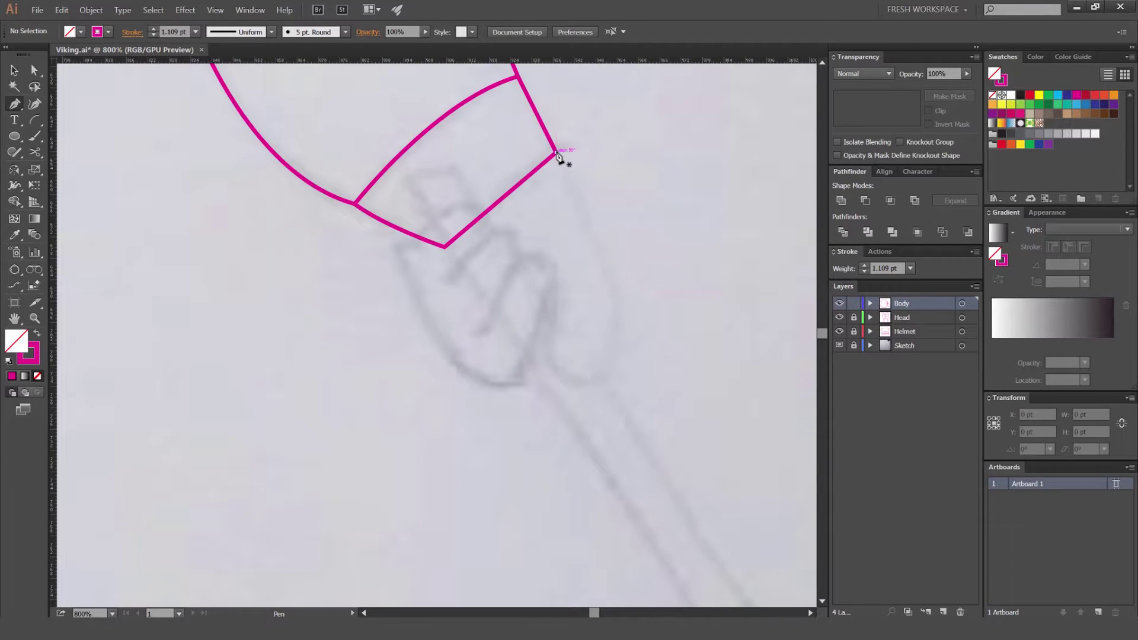
pyautogui.moveTo(596, 377); pyautogui.dragTo(529, 419)
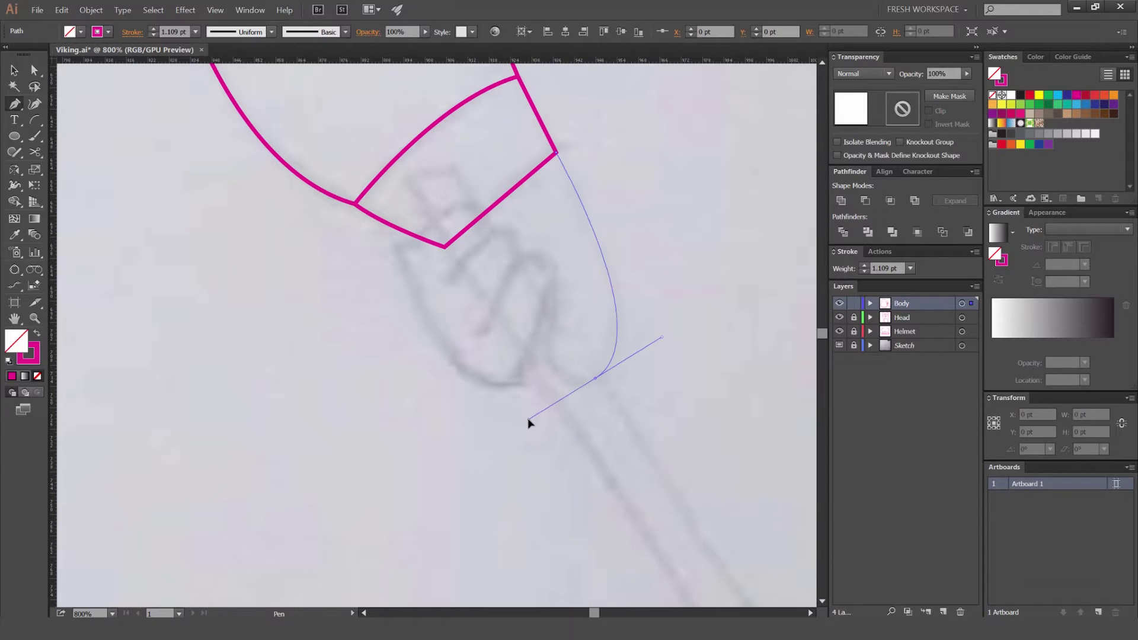
pyautogui.click(595, 377)
# Step: Continue the path around the thumb tip and up its inner side, ending with a short straight segment
pyautogui.moveTo(553, 287); pyautogui.dragTo(556, 220)
pyautogui.hotkey('ctrl', 'z')
pyautogui.click(596, 377)
pyautogui.moveTo(555, 302); pyautogui.dragTo(574, 192)
pyautogui.click(556, 273)
pyautogui.hotkey('ctrl', 'z')
pyautogui.moveTo(558, 316); pyautogui.dragTo(557, 305)
pyautogui.moveTo(564, 252); pyautogui.dragTo(534, 213)
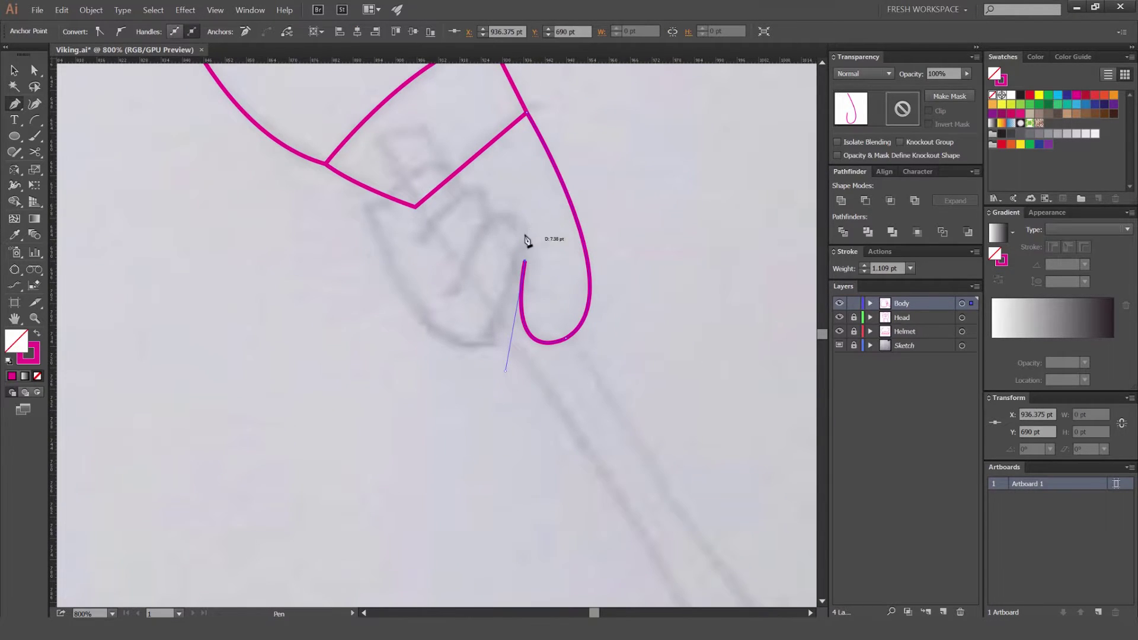
pyautogui.moveTo(527, 262); pyautogui.dragTo(557, 266)
pyautogui.click(582, 240)
pyautogui.hotkey('ctrl', 'z')
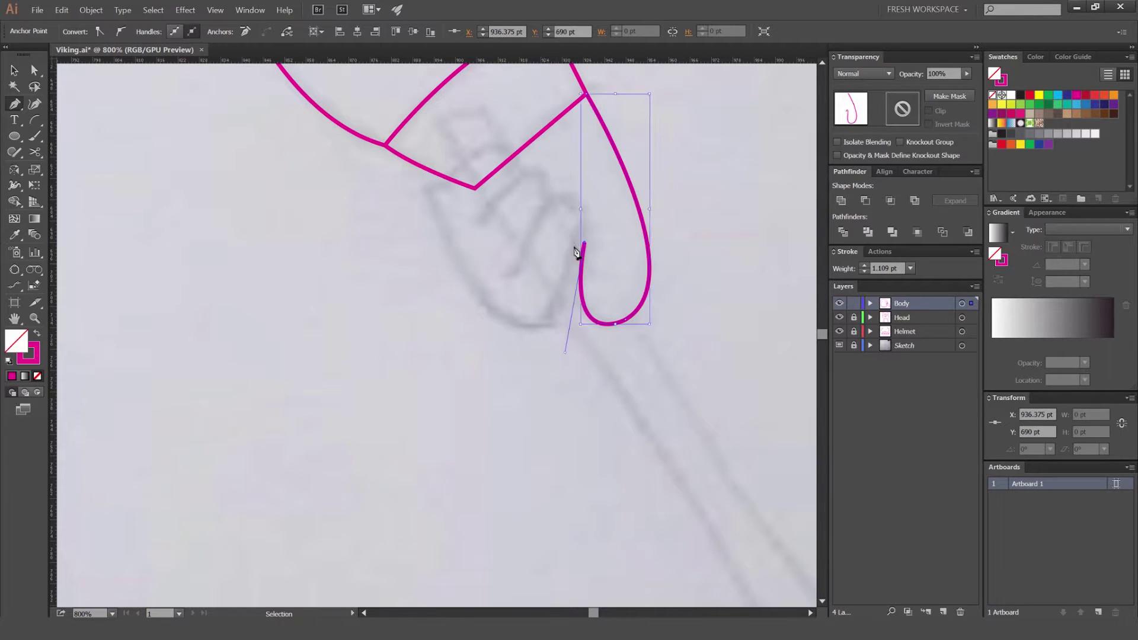
pyautogui.scroll(1, 593, 241)
pyautogui.click(582, 197)
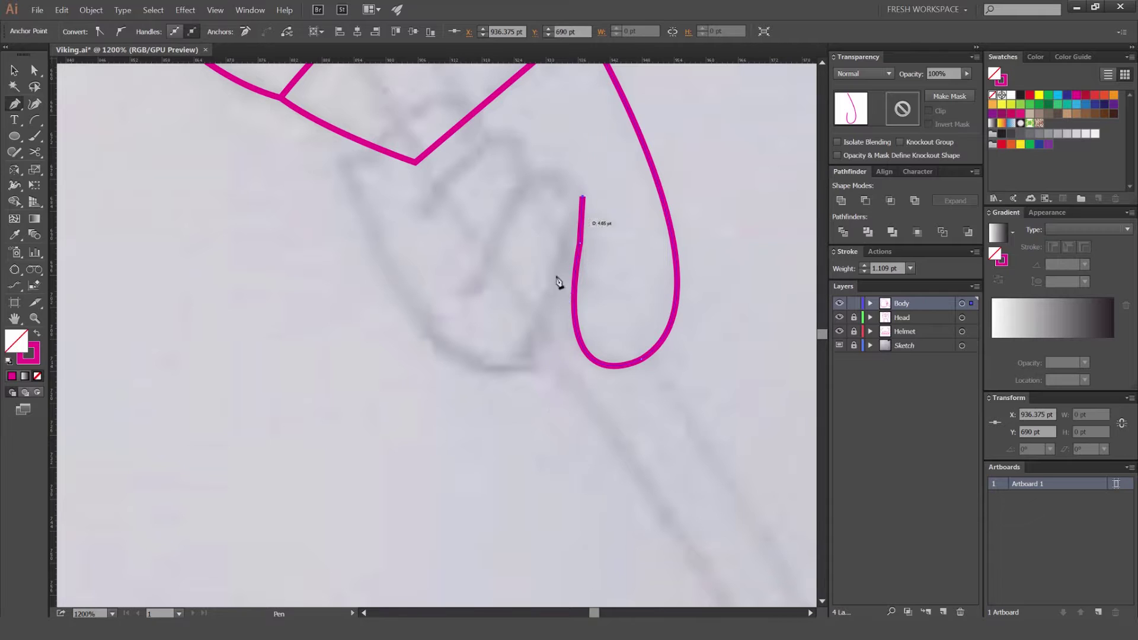
# Step: Extend the hand path around the bottom of the fist and up to the cuff's lower edge, and deselect it
pyautogui.moveTo(485, 367); pyautogui.dragTo(424, 348)
pyautogui.moveTo(334, 132); pyautogui.dragTo(352, 101)
pyautogui.press('v')
pyautogui.click(474, 113)
pyautogui.scroll(-3, 528, 132)
pyautogui.moveTo(515, 135); pyautogui.dragTo(538, 202)
pyautogui.click(539, 205)
# Step: Draw two curved open paths inside the fist for the fingers, following the sketch, and deselect them
pyautogui.scroll(3, 546, 211)
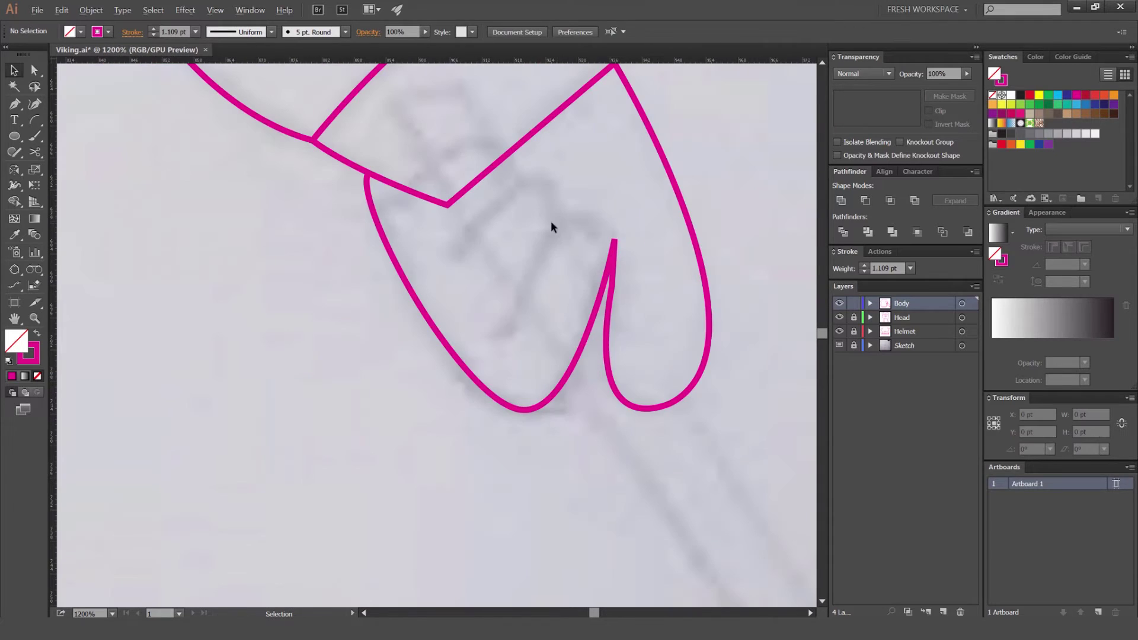
pyautogui.click(613, 262)
pyautogui.moveTo(557, 237); pyautogui.dragTo(481, 343)
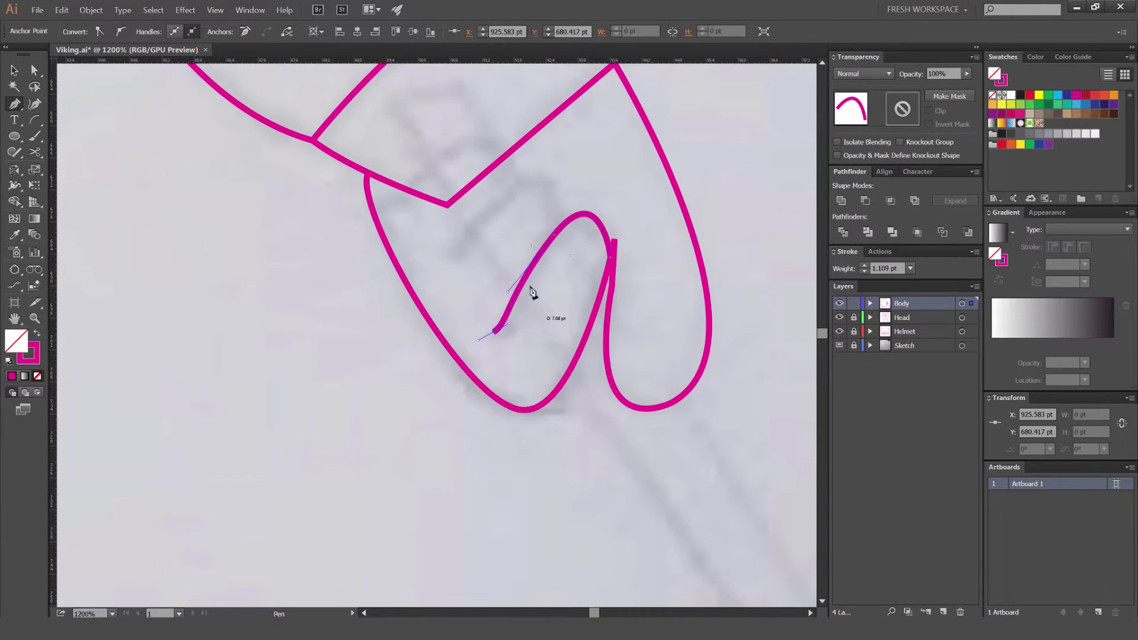
pyautogui.keyDown('ctrl'); pyautogui.click(534, 249); pyautogui.keyUp('ctrl')
pyautogui.click(560, 230)
pyautogui.moveTo(525, 185); pyautogui.dragTo(438, 269)
pyautogui.moveTo(452, 281); pyautogui.dragTo(453, 345)
pyautogui.press('v')
pyautogui.click(498, 281)
# Step: Trace the axe handle as a long, narrow closed outline from above the fist to a pointed lower end, and deselect it
pyautogui.scroll(-2, 500, 278)
pyautogui.scroll(3, 471, 272)
pyautogui.scroll(-4, 628, 193)
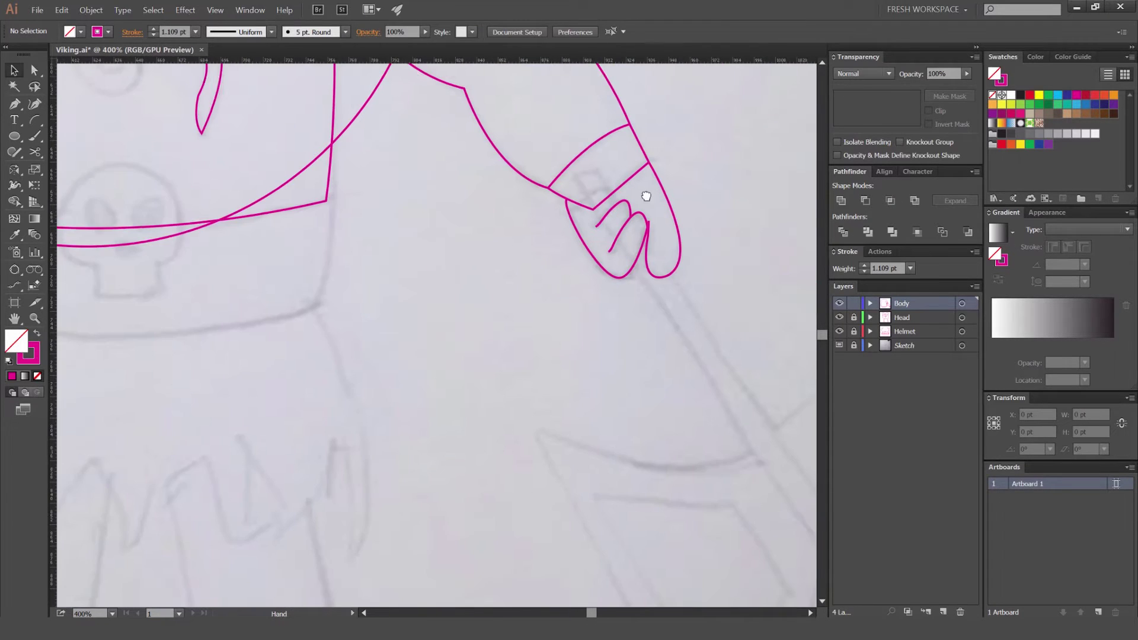
pyautogui.moveTo(645, 196); pyautogui.dragTo(471, 228)
pyautogui.scroll(-4, 595, 225)
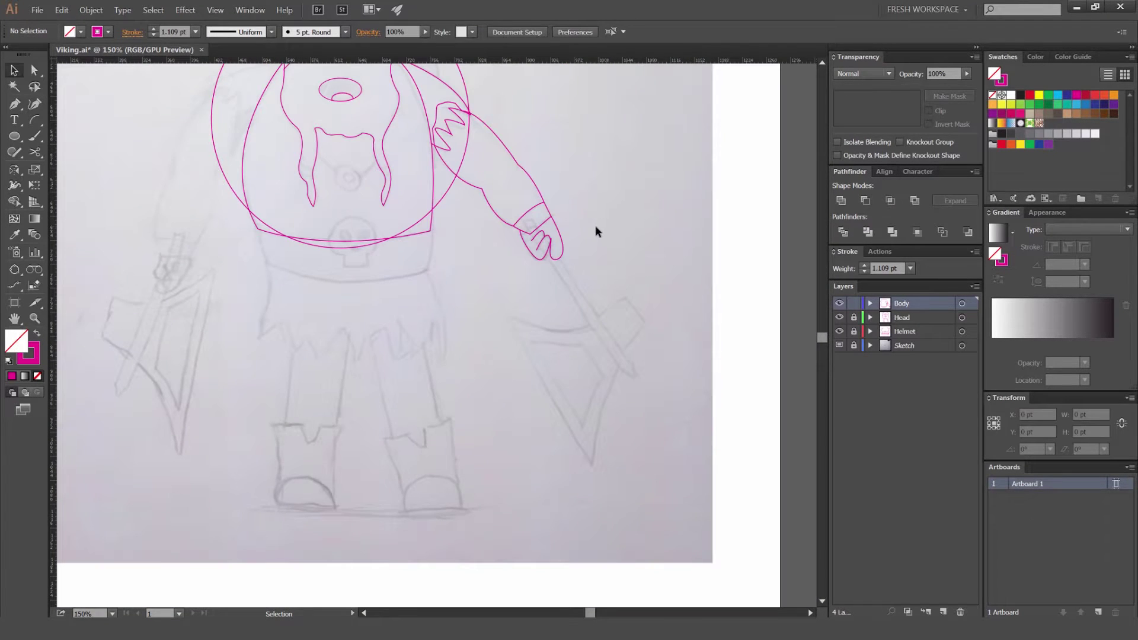
pyautogui.scroll(4, 595, 225)
pyautogui.press('p')
pyautogui.click(403, 210)
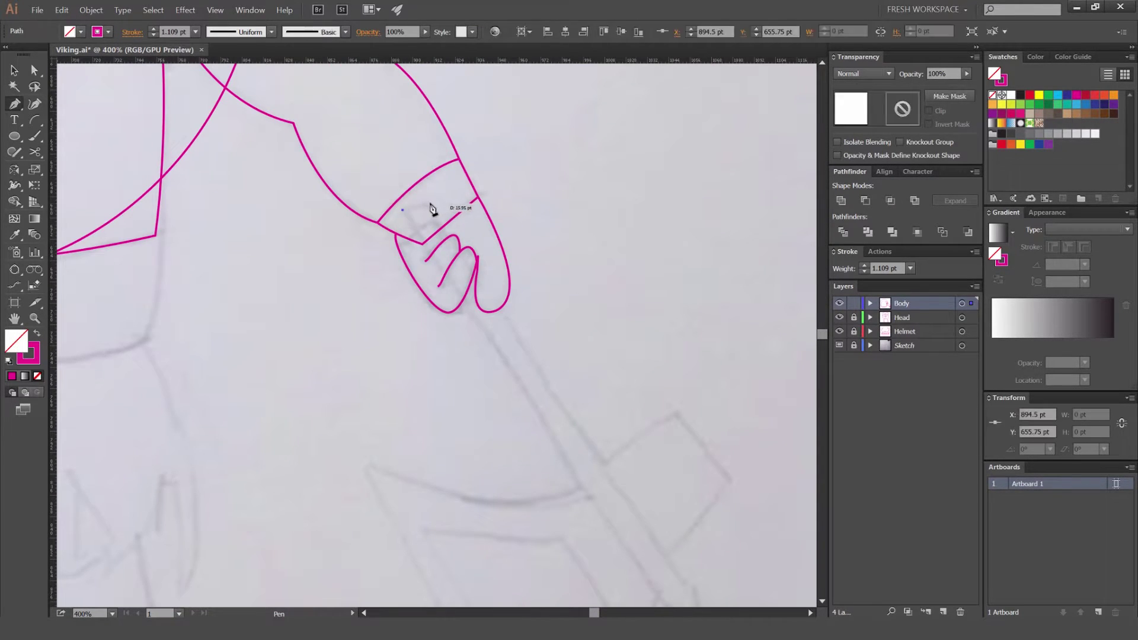
pyautogui.hotkey('ctrl', 'z')
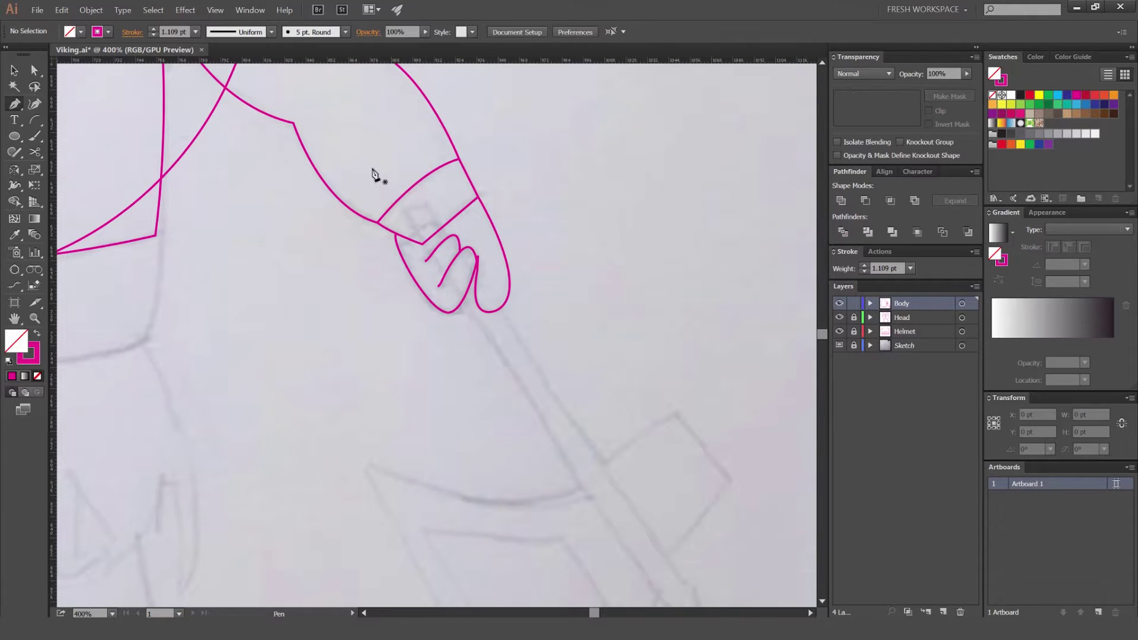
pyautogui.moveTo(382, 190); pyautogui.dragTo(415, 174)
pyautogui.moveTo(657, 547); pyautogui.dragTo(594, 461)
pyautogui.click(632, 503)
pyautogui.moveTo(623, 541); pyautogui.dragTo(605, 527)
pyautogui.moveTo(438, 267); pyautogui.dragTo(503, 411)
pyautogui.click(385, 249)
pyautogui.keyDown('ctrl'); pyautogui.click(533, 244); pyautogui.keyUp('ctrl')
pyautogui.keyDown('ctrl'); pyautogui.click(539, 422); pyautogui.keyUp('ctrl')
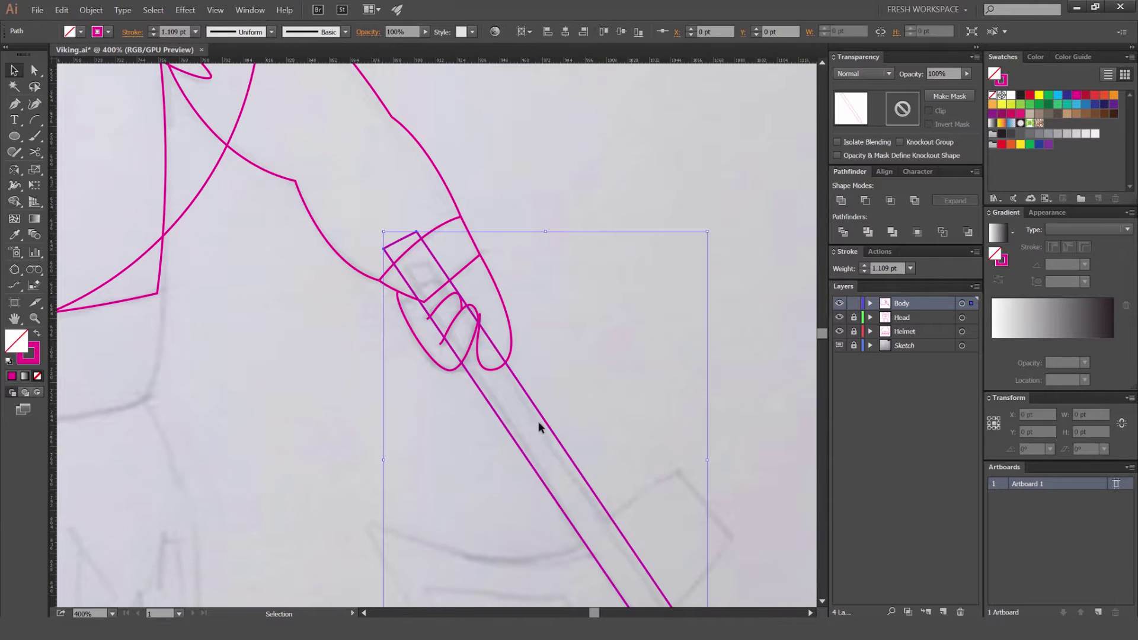
pyautogui.click(599, 390)
# Step: Start the axe head outline with a curved upper edge crossing the handle and a straight cutting edge down to the lower tip
pyautogui.scroll(-2, 598, 390)
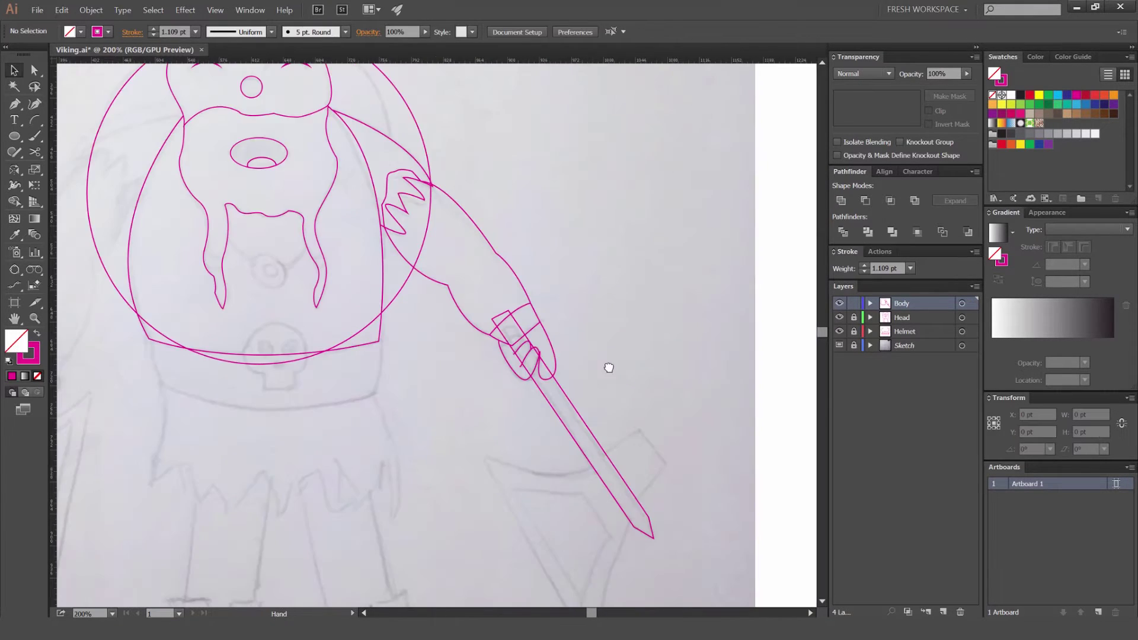
pyautogui.moveTo(609, 368); pyautogui.dragTo(544, 292)
pyautogui.scroll(4, 453, 281)
pyautogui.scroll(-2, 605, 286)
pyautogui.scroll(-3, 679, 301)
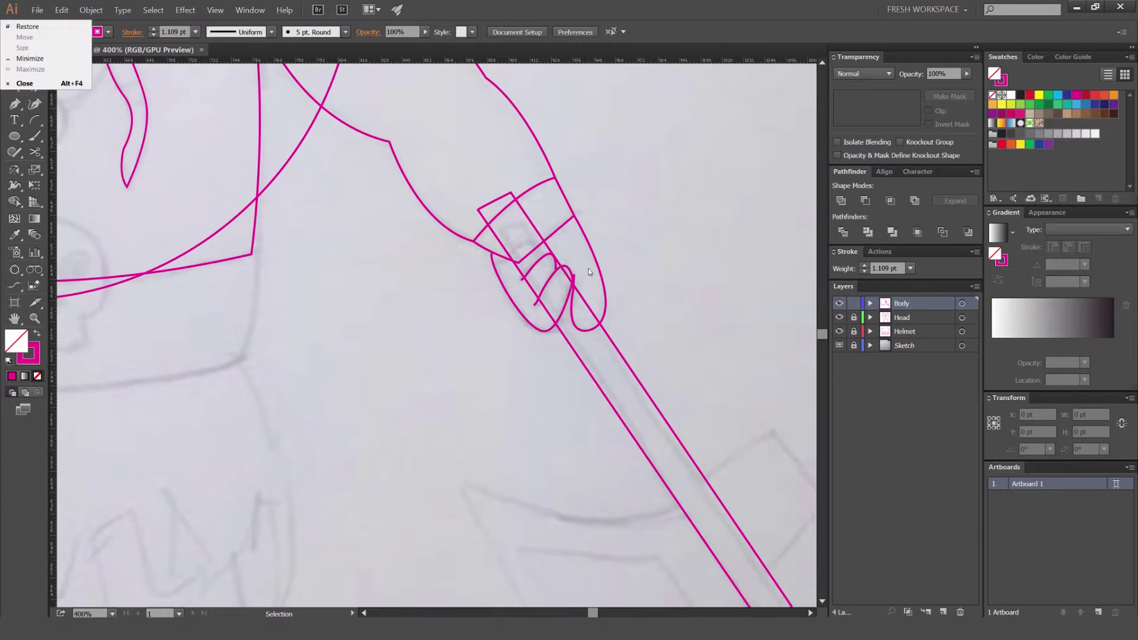
pyautogui.scroll(-2, 618, 233)
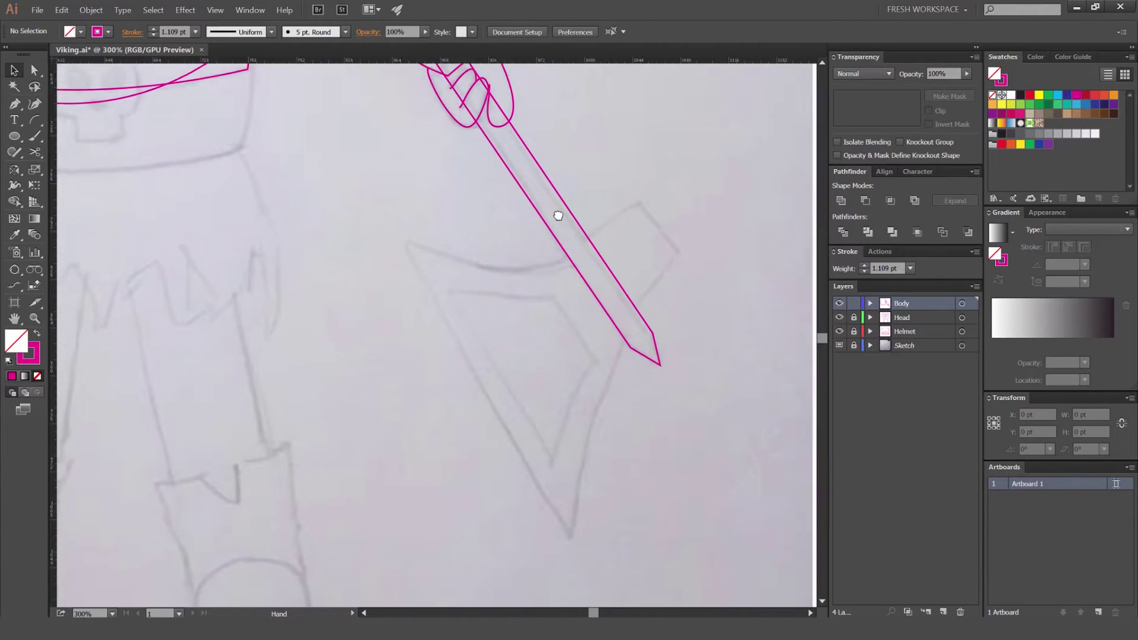
pyautogui.press('p')
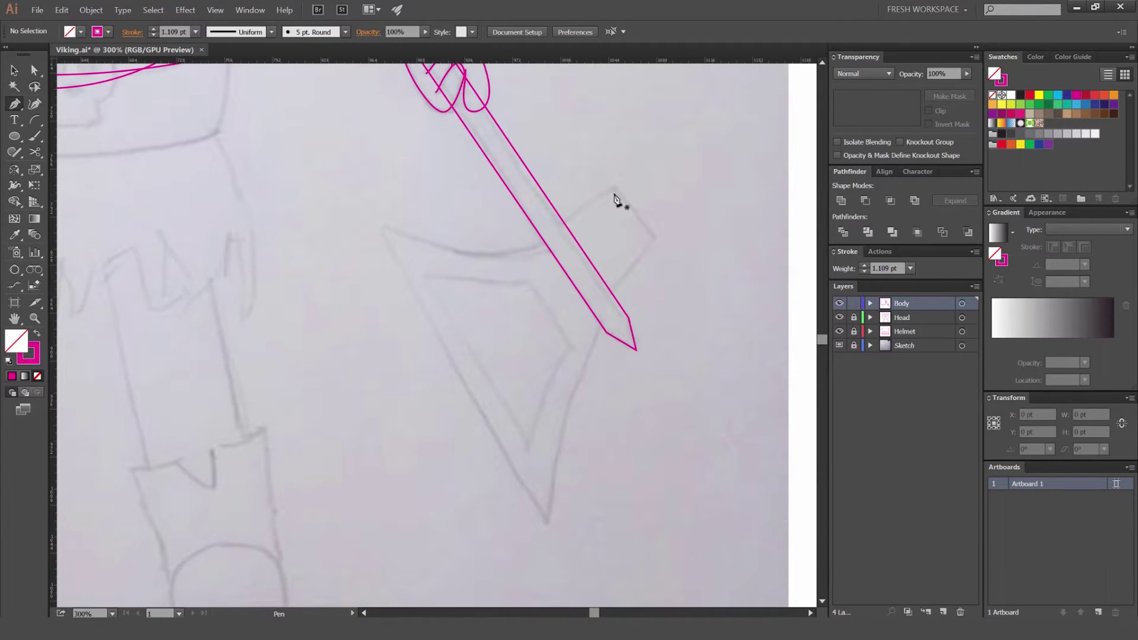
pyautogui.moveTo(386, 228); pyautogui.dragTo(244, 146)
pyautogui.click(386, 229)
pyautogui.moveTo(524, 465); pyautogui.dragTo(457, 374)
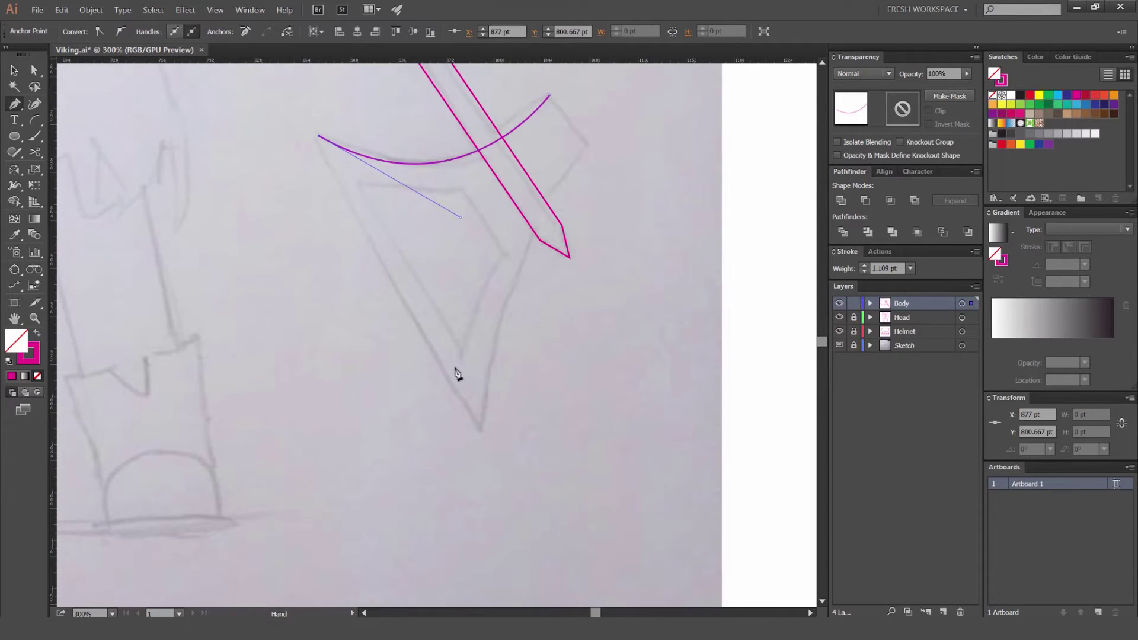
pyautogui.click(478, 428)
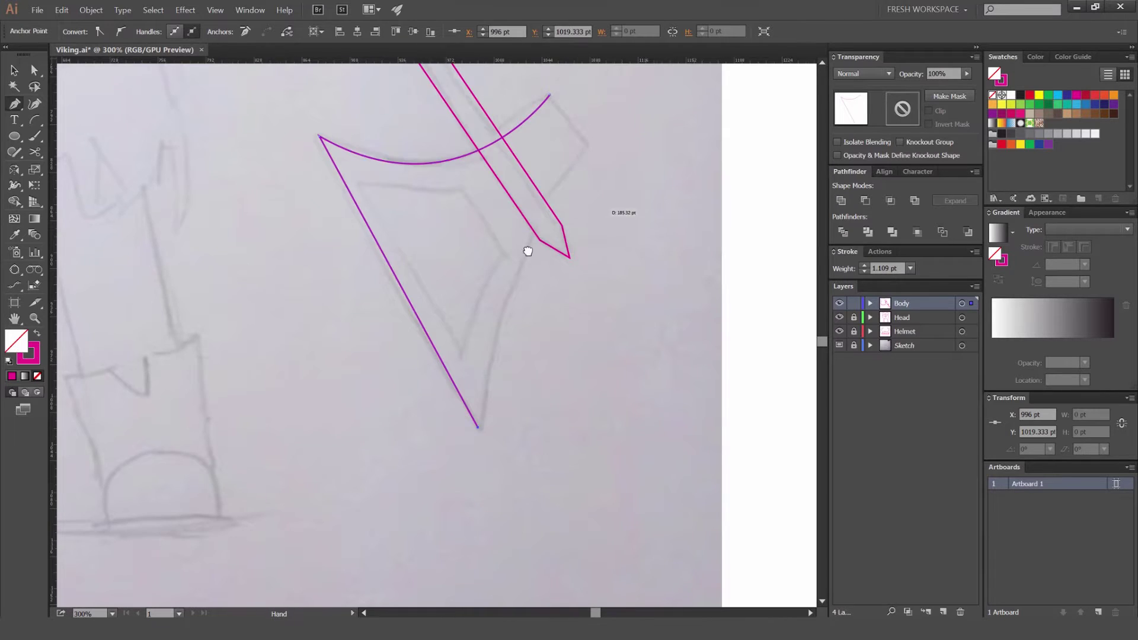
# Step: Curve the axe head's lower edge across the handle to its back corner, close the outline with a straight segment, and deselect it
pyautogui.moveTo(529, 251); pyautogui.dragTo(415, 330)
pyautogui.moveTo(474, 228); pyautogui.dragTo(529, 190)
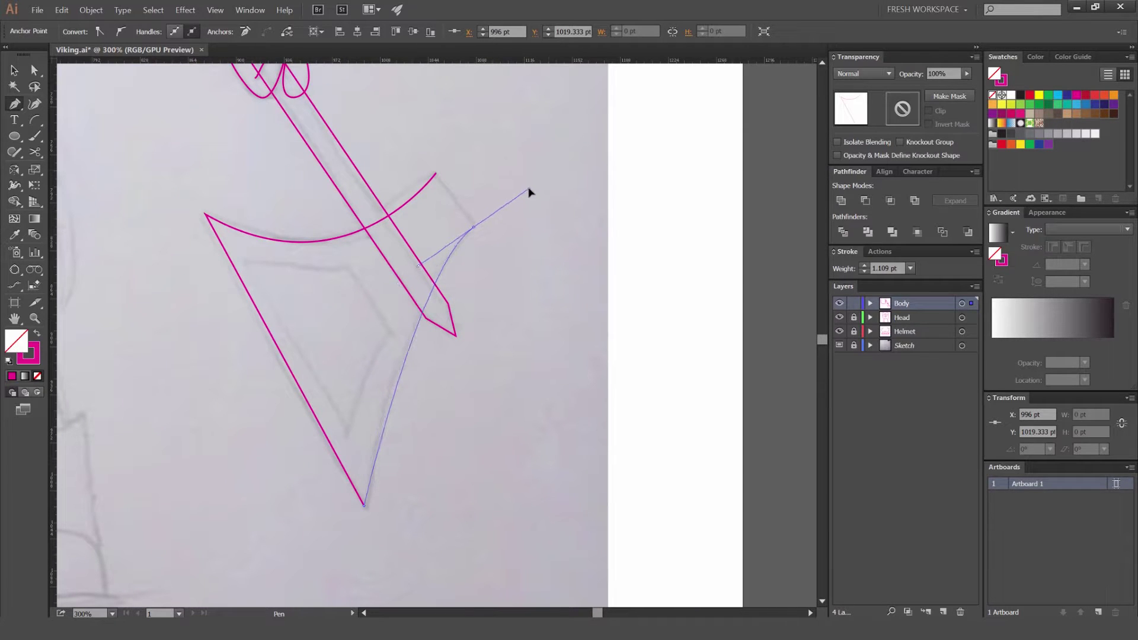
pyautogui.click(474, 228)
pyautogui.scroll(2, 450, 184)
pyautogui.click(423, 164)
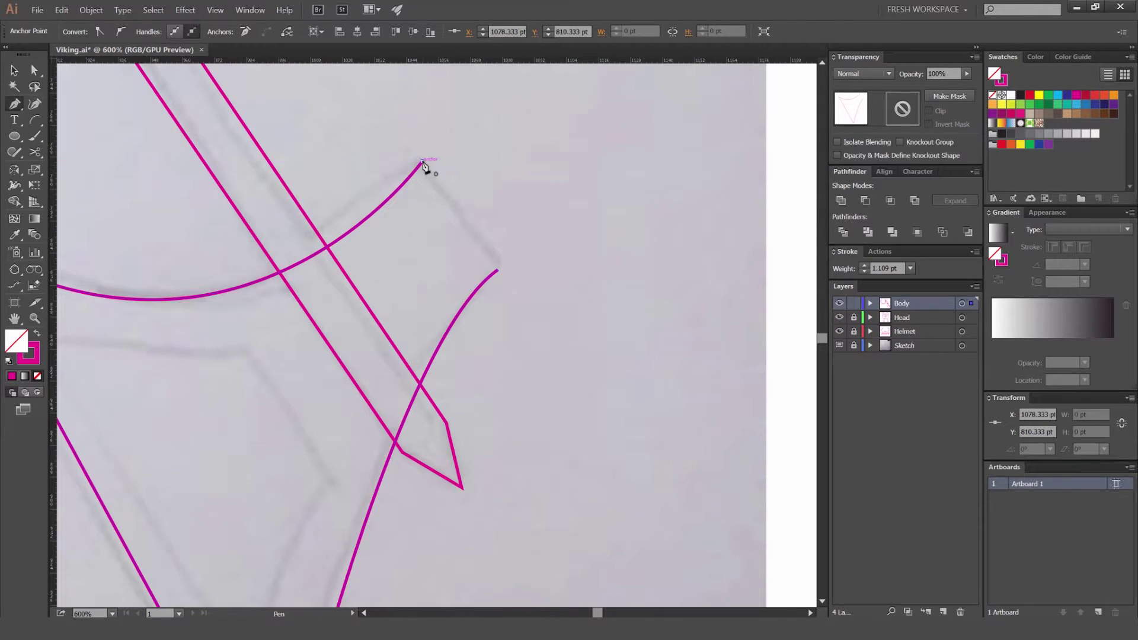
pyautogui.press('v')
pyautogui.click(501, 166)
# Step: Trace the inner blade shape inside the axe head as a closed outline with the Pen tool
pyautogui.scroll(-2, 501, 167)
pyautogui.hscroll(-3, 510, 157)
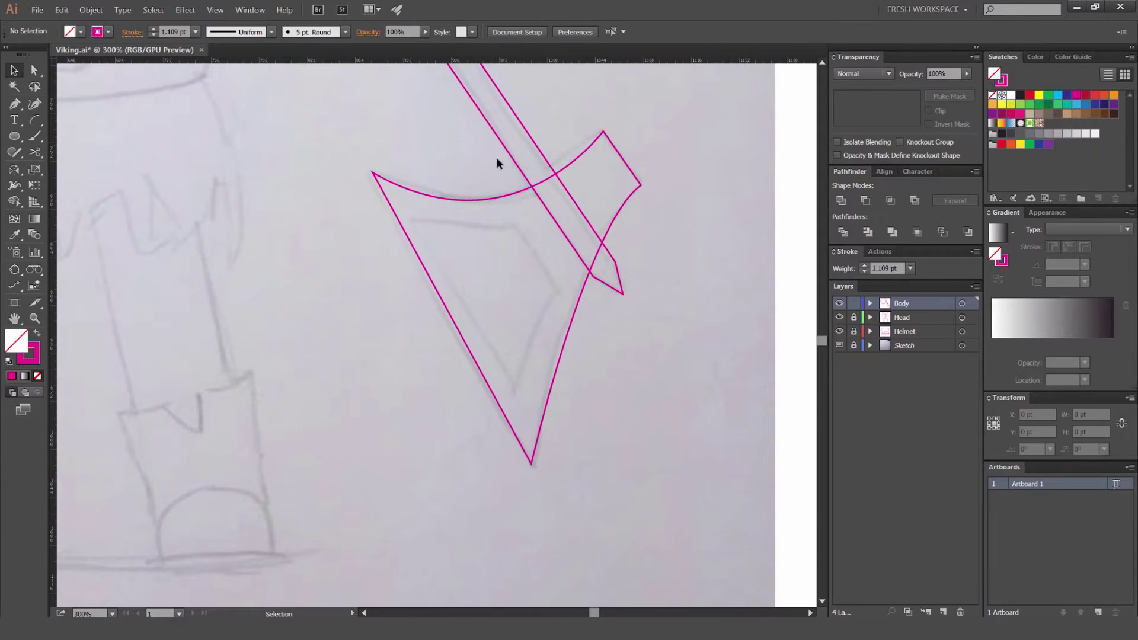
pyautogui.press('p')
pyautogui.scroll(2, 438, 232)
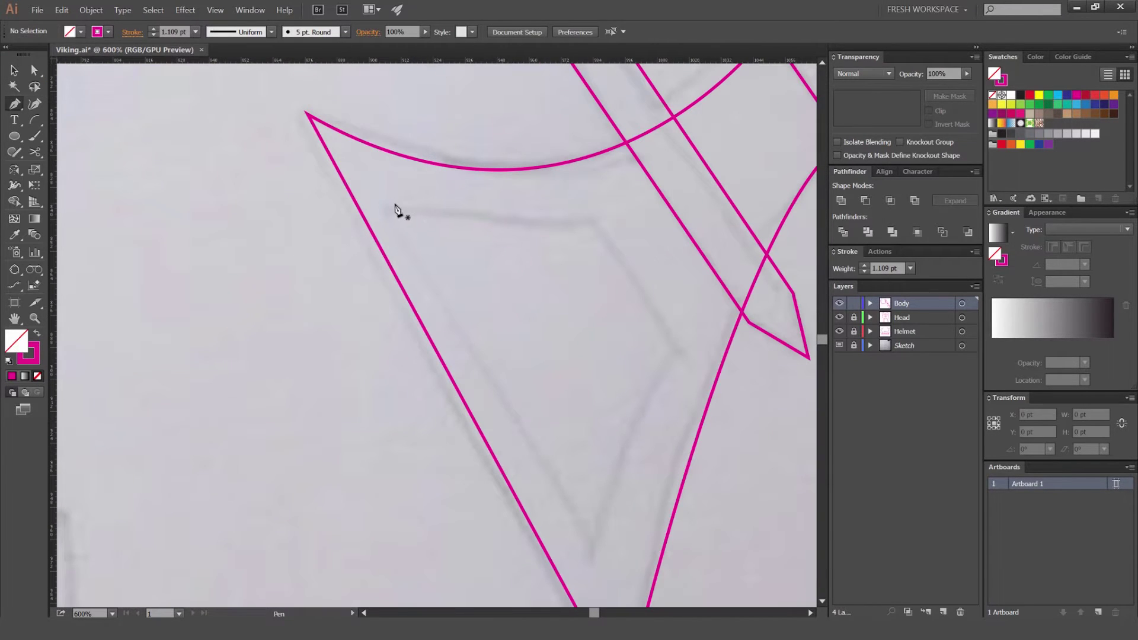
pyautogui.click(395, 204)
pyautogui.moveTo(598, 193); pyautogui.dragTo(669, 171)
pyautogui.click(600, 194)
pyautogui.moveTo(617, 223); pyautogui.dragTo(587, 173)
pyautogui.click(661, 298)
pyautogui.moveTo(575, 494)
pyautogui.mouseDown()
pyautogui.moveTo(568, 451)
pyautogui.moveTo(557, 533)
pyautogui.moveTo(558, 492)
pyautogui.mouseUp()
pyautogui.click(563, 452)
pyautogui.moveTo(335, 110); pyautogui.dragTo(357, 174)
pyautogui.click(380, 177)
# Step: Fine-tune the corner anchors of the inner blade outline with the Direct Selection tool
pyautogui.press('a')
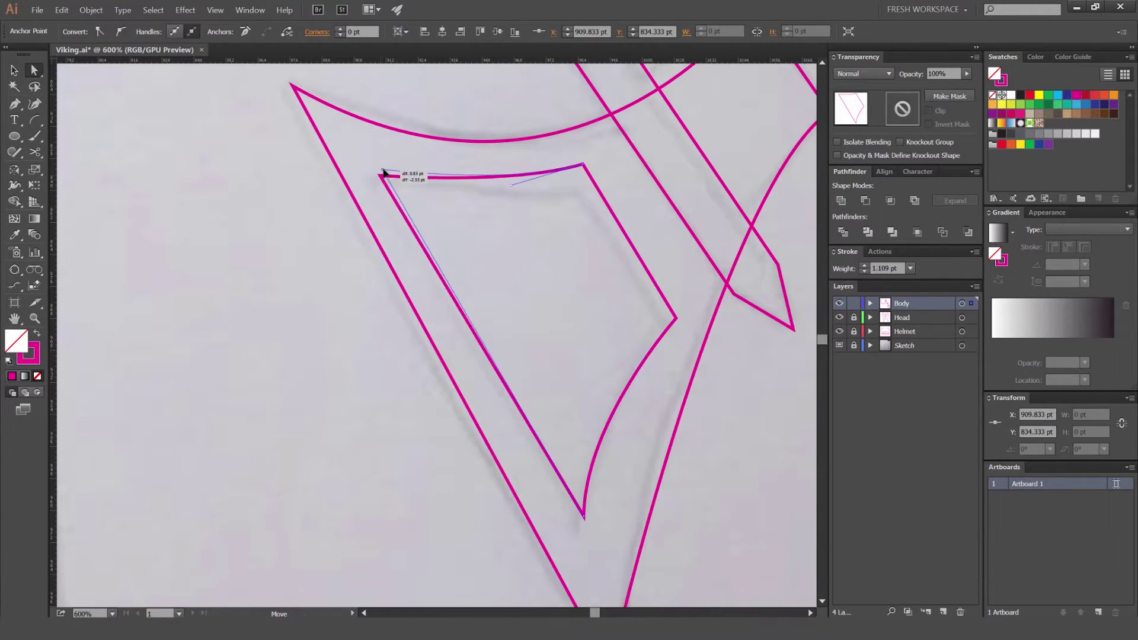
pyautogui.click(483, 147)
pyautogui.scroll(-3, 676, 214)
pyautogui.scroll(-1, 690, 231)
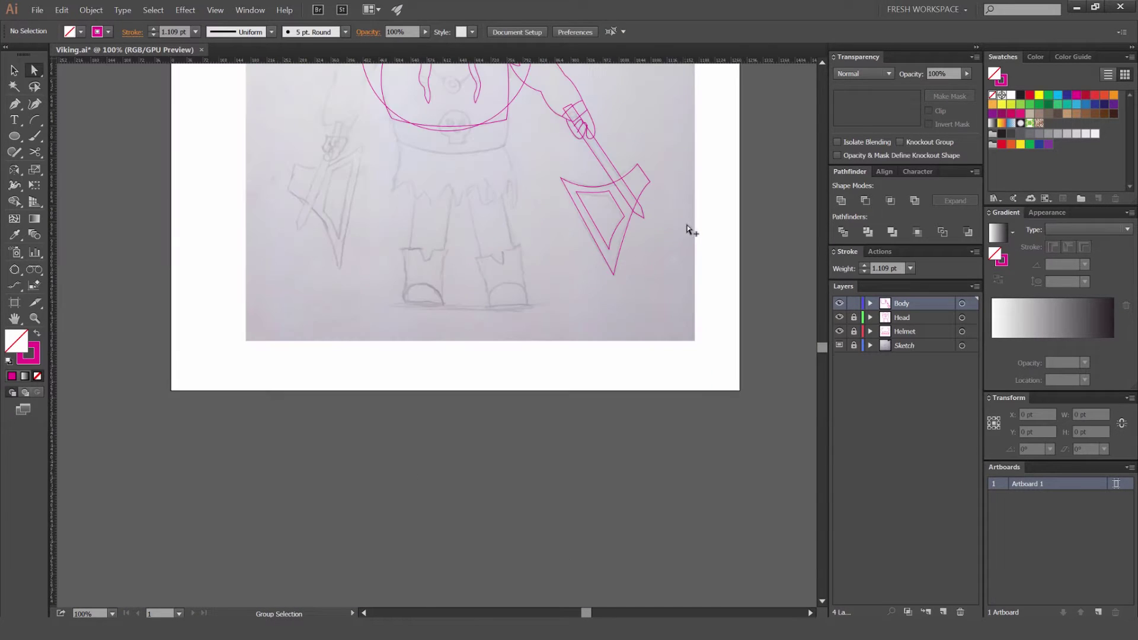
pyautogui.moveTo(696, 216); pyautogui.dragTo(682, 246)
pyautogui.scroll(4, 630, 245)
pyautogui.click(551, 258)
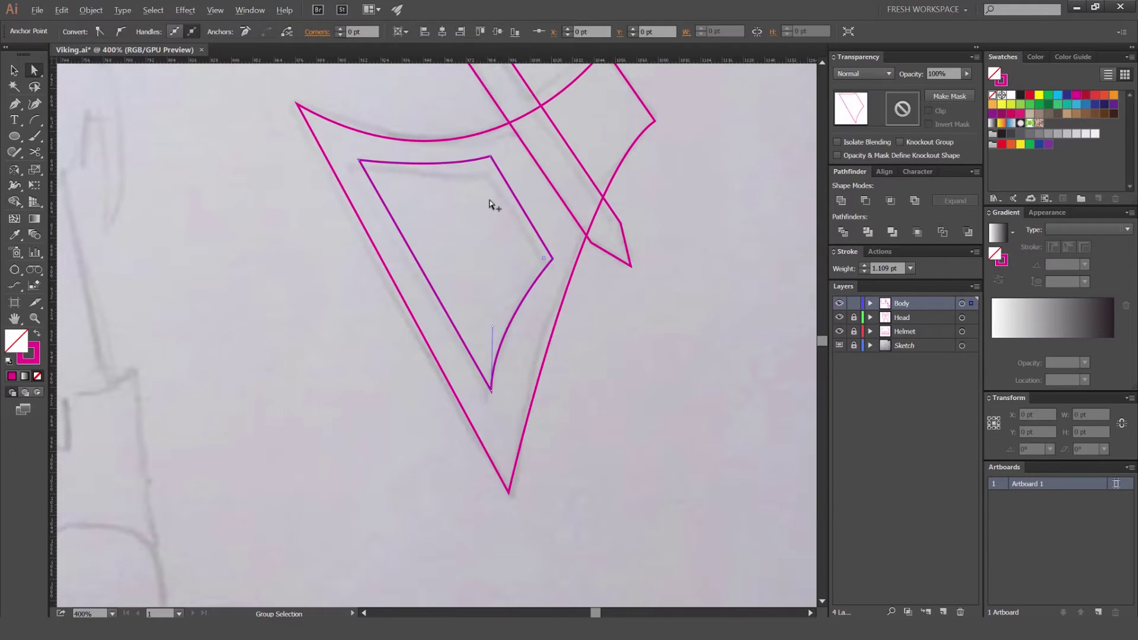
# Step: Select the sleeve, arm, hand, axe handle and axe head paths together, leaving the torso unselected
pyautogui.scroll(-3, 499, 209)
pyautogui.scroll(-2, 543, 240)
pyautogui.press('v')
pyautogui.click(563, 204)
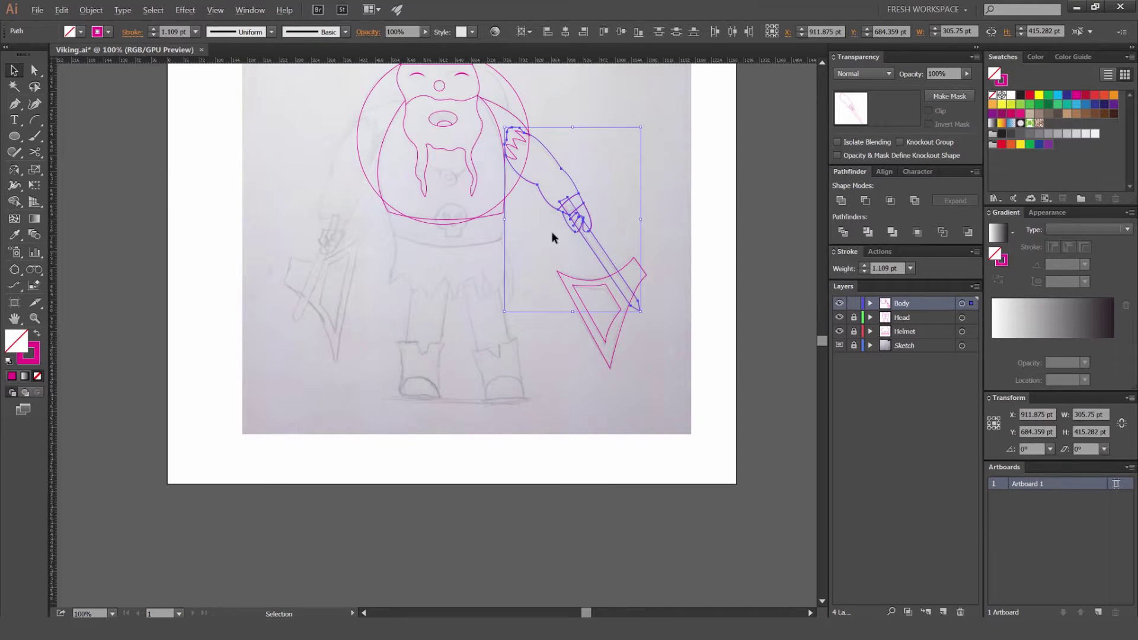
pyautogui.keyDown('shift'); pyautogui.click(516, 114); pyautogui.keyUp('shift')
pyautogui.keyDown('shift'); pyautogui.click(614, 305); pyautogui.keyUp('shift')
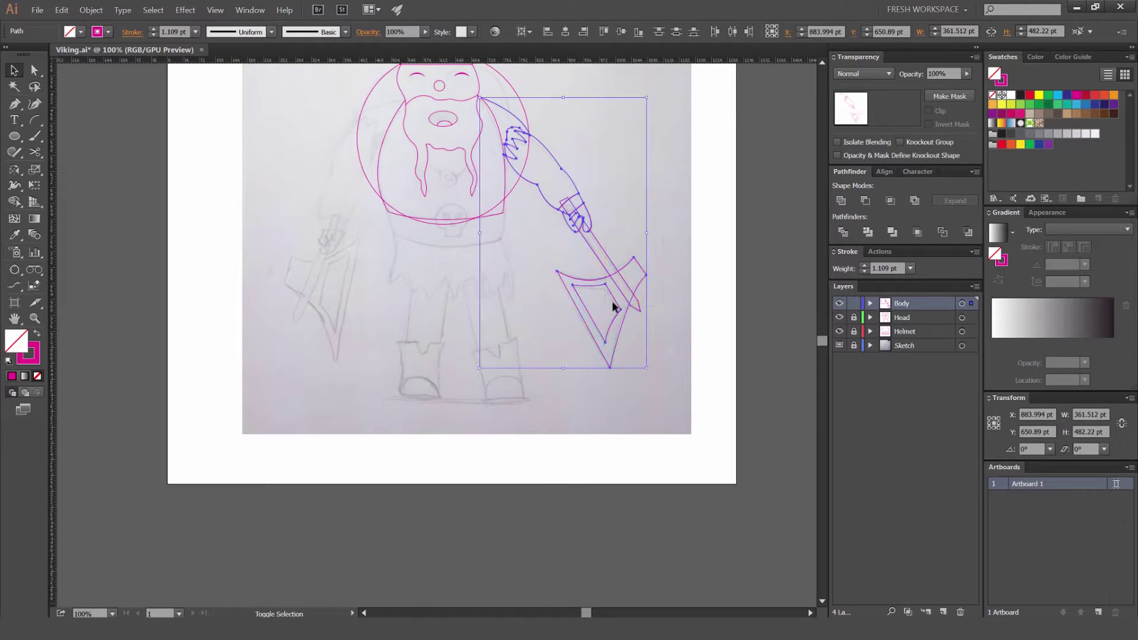
pyautogui.click(654, 191)
pyautogui.moveTo(657, 191); pyautogui.dragTo(571, 319)
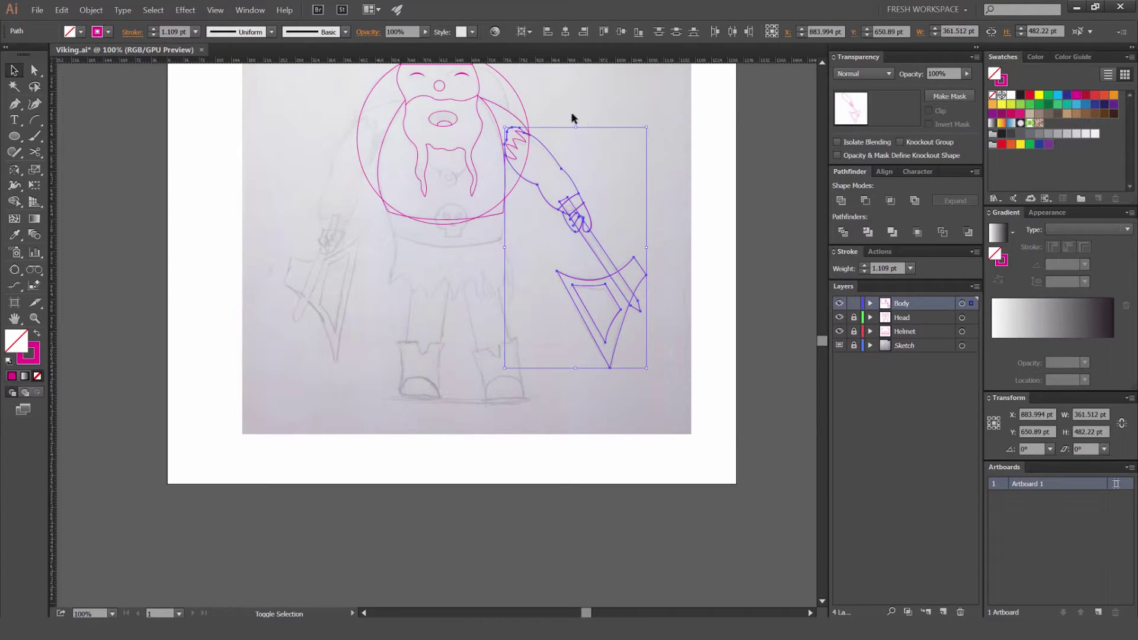
pyautogui.moveTo(511, 162); pyautogui.dragTo(583, 232)
# Step: Reflect a copy of the selected sleeve, arm and axe across a vertical axis through the centre of the nose, and deselect it
pyautogui.press('o')
pyautogui.scroll(3, 515, 198)
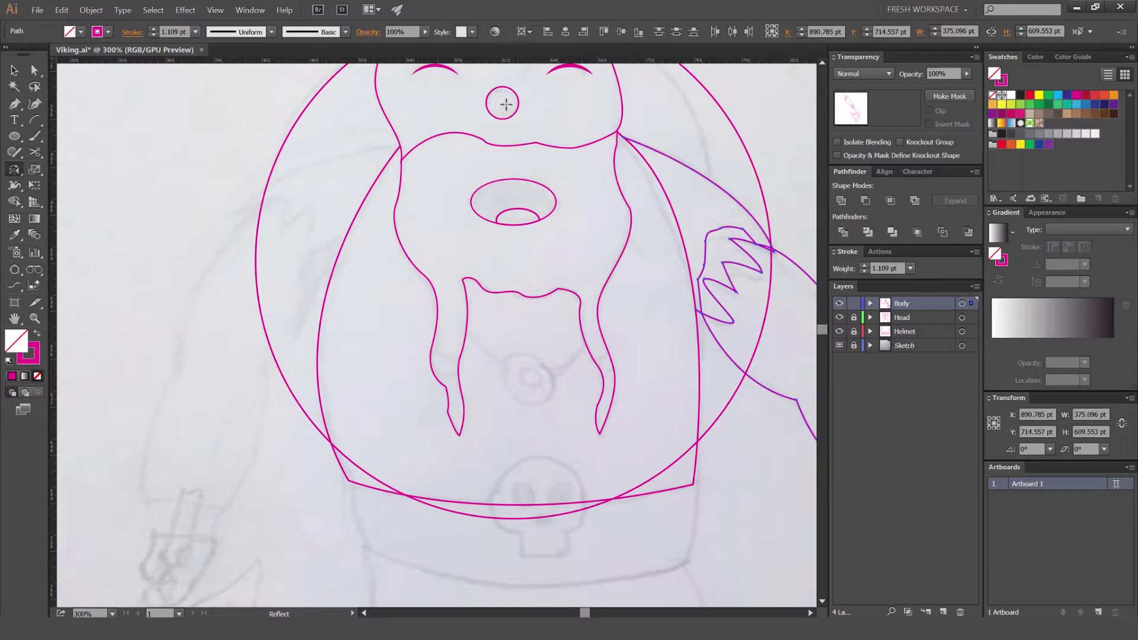
pyautogui.hotkey('ctrl', 'y')
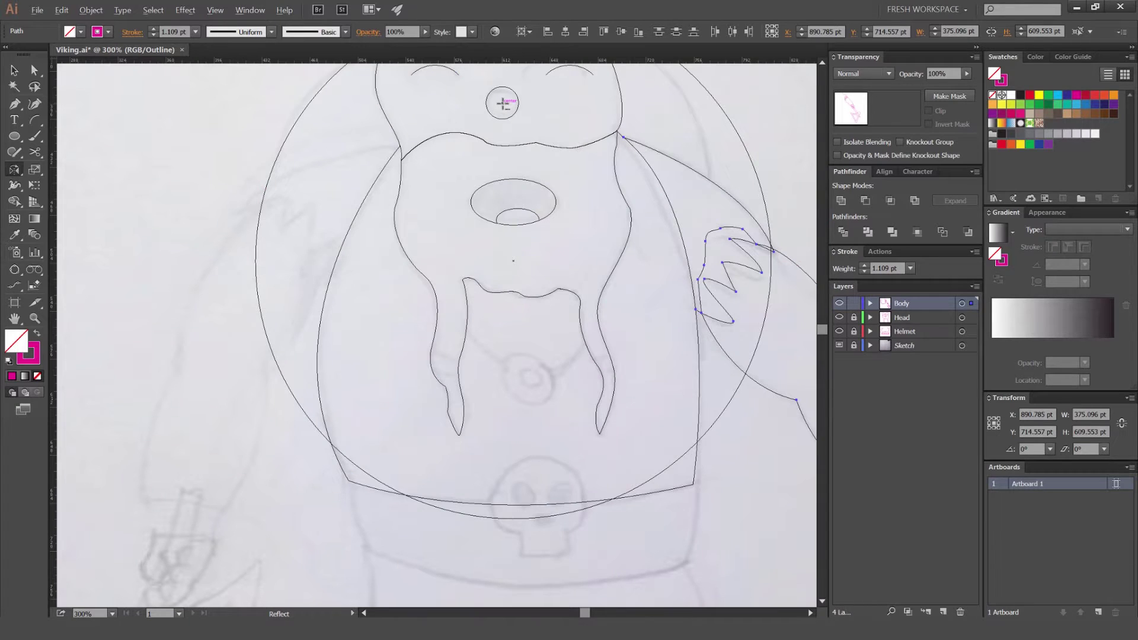
pyautogui.keyDown('alt'); pyautogui.click(501, 107); pyautogui.keyUp('alt')
pyautogui.moveTo(374, 162); pyautogui.dragTo(475, 200)
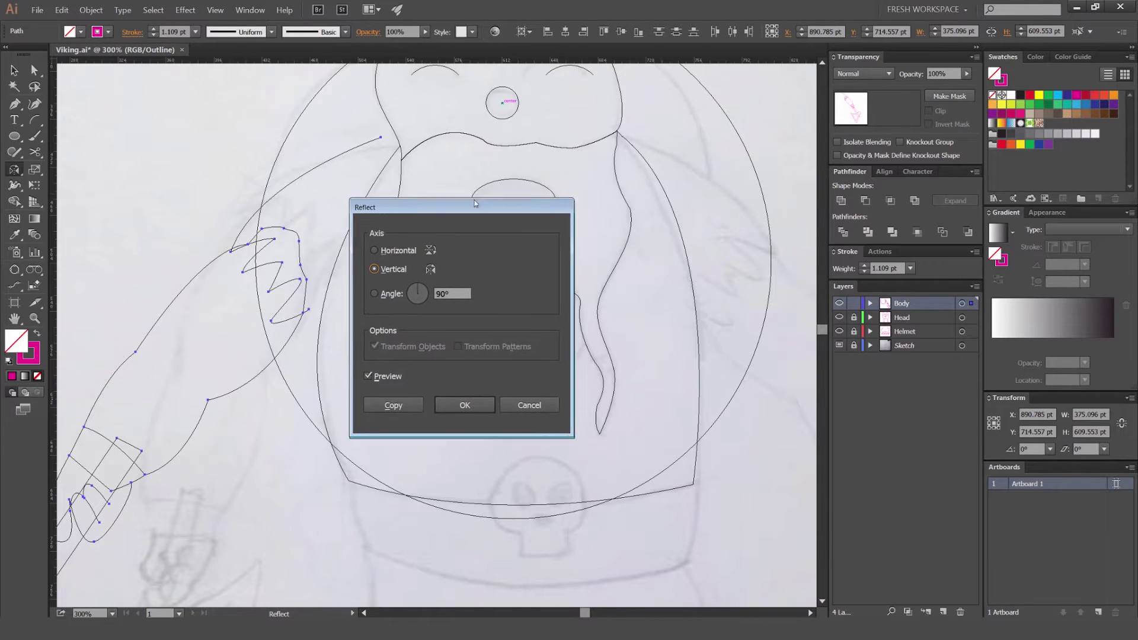
pyautogui.click(394, 403)
pyautogui.hotkey('ctrl', 'y')
pyautogui.press('v')
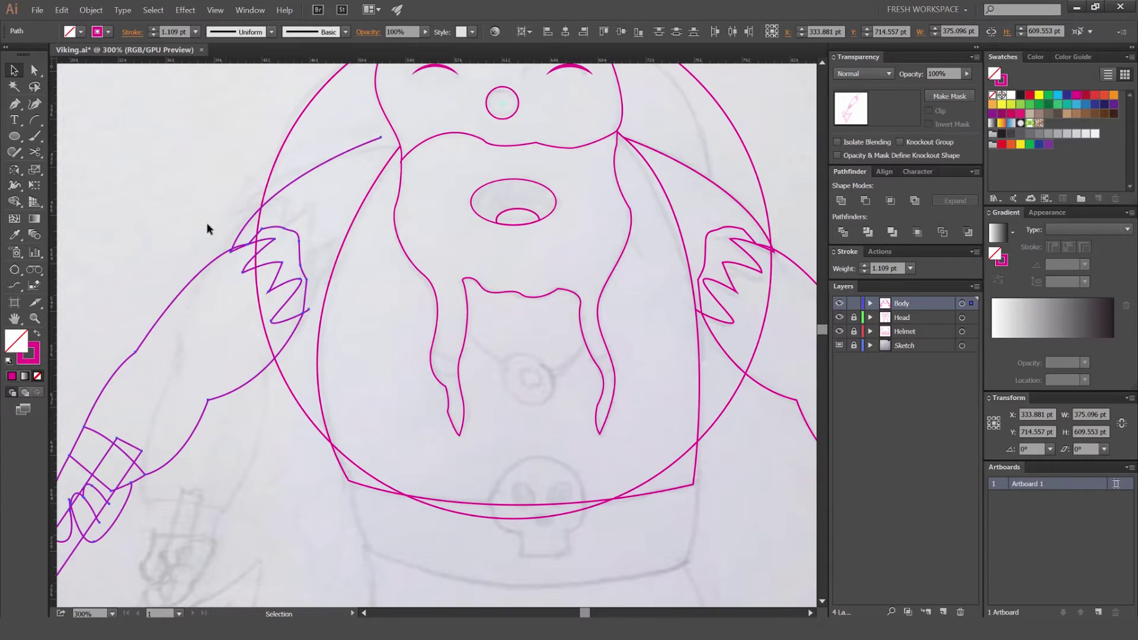
pyautogui.click(207, 222)
pyautogui.hotkey('ctrl', '-')
pyautogui.hotkey('ctrl', '-')
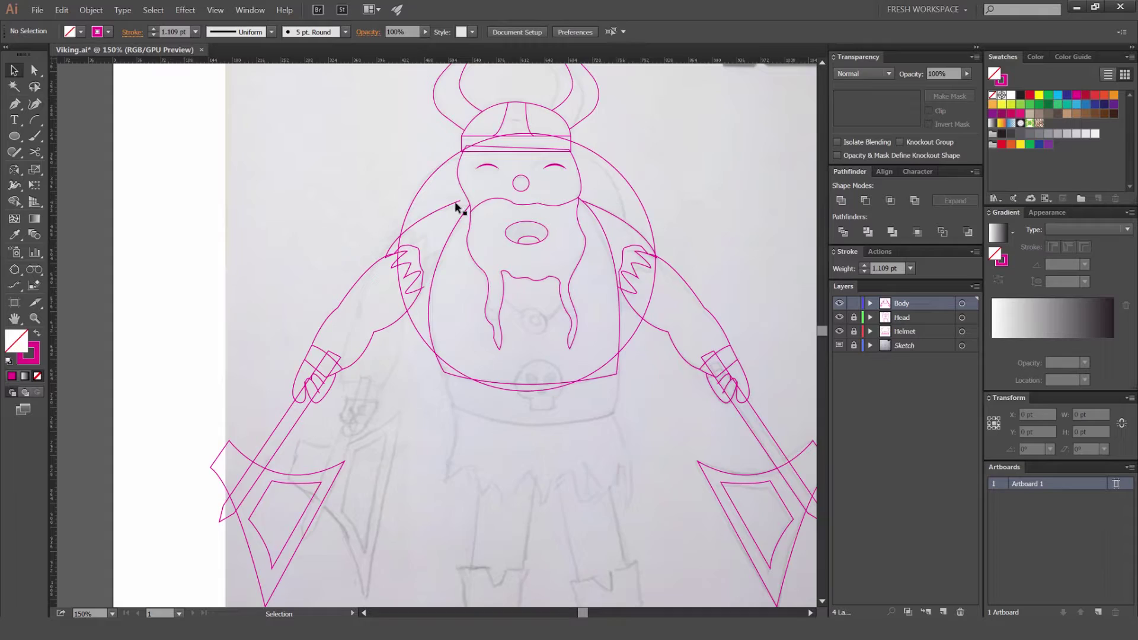
# Step: Move the mirrored sleeve's shoulder anchor to meet the upper corner of the torso beside the beard
pyautogui.scroll(4, 456, 204)
pyautogui.press('a')
pyautogui.click(471, 189)
pyautogui.moveTo(471, 189); pyautogui.dragTo(511, 204)
pyautogui.hotkey('ctrl', 'z')
pyautogui.click(475, 190)
pyautogui.moveTo(399, 344); pyautogui.dragTo(427, 224)
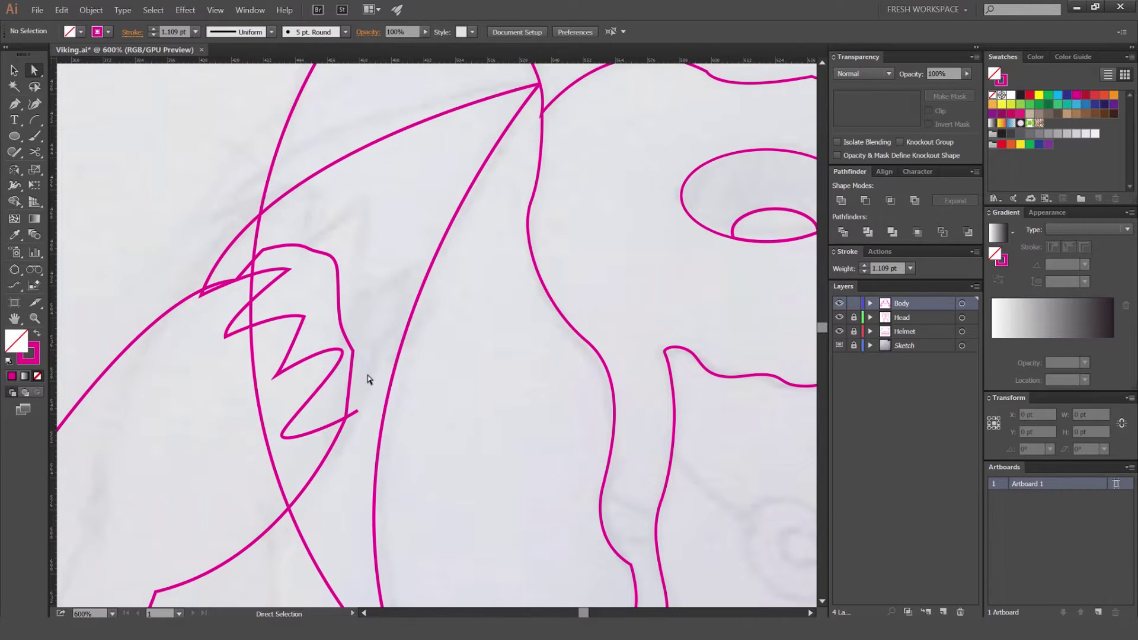
# Step: Extend the loose end of the mirrored zigzag fur trim to the torso edge with the Pen tool, and deselect it
pyautogui.scroll(-3, 370, 378)
pyautogui.scroll(-2, 477, 379)
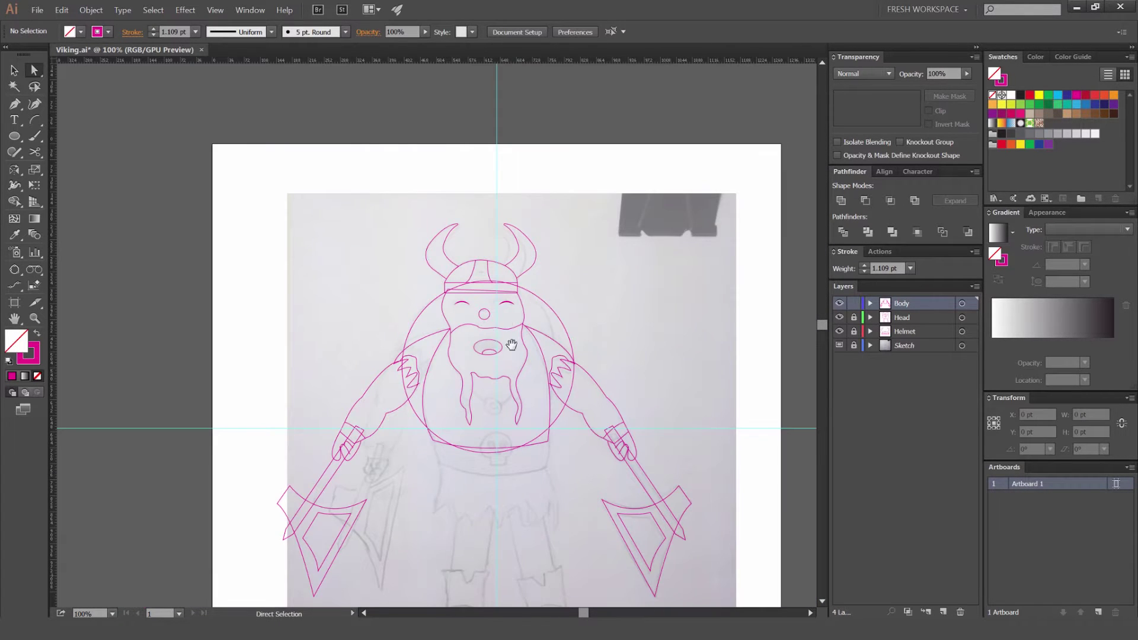
pyautogui.moveTo(511, 345); pyautogui.dragTo(490, 246)
pyautogui.scroll(3, 400, 286)
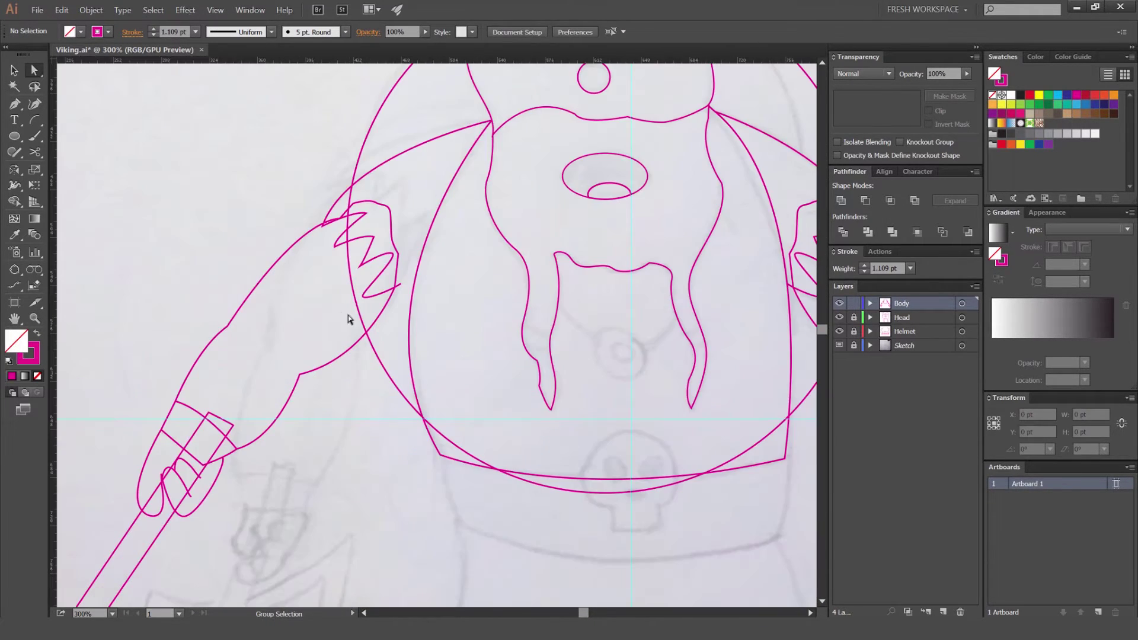
pyautogui.scroll(4, 357, 300)
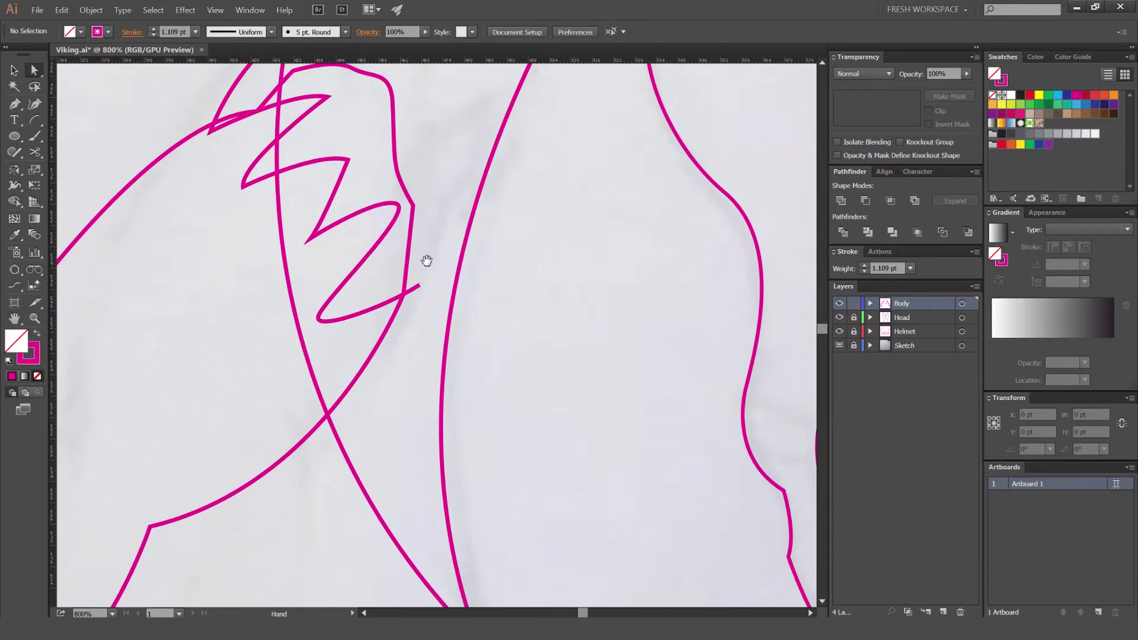
pyautogui.press('p')
pyautogui.click(418, 305)
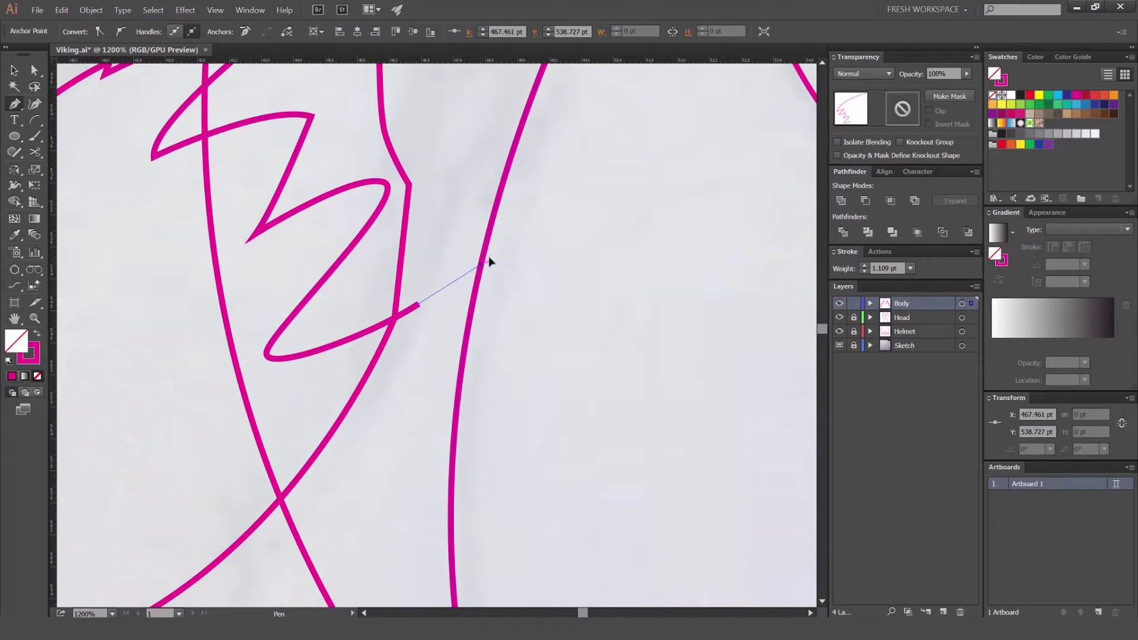
pyautogui.moveTo(494, 250); pyautogui.dragTo(493, 251)
pyautogui.press('v')
pyautogui.click(485, 184)
# Step: Draw two concentric circles over the sketched necklace pendant, the outer one about 41 pt wide
pyautogui.scroll(-8, 492, 177)
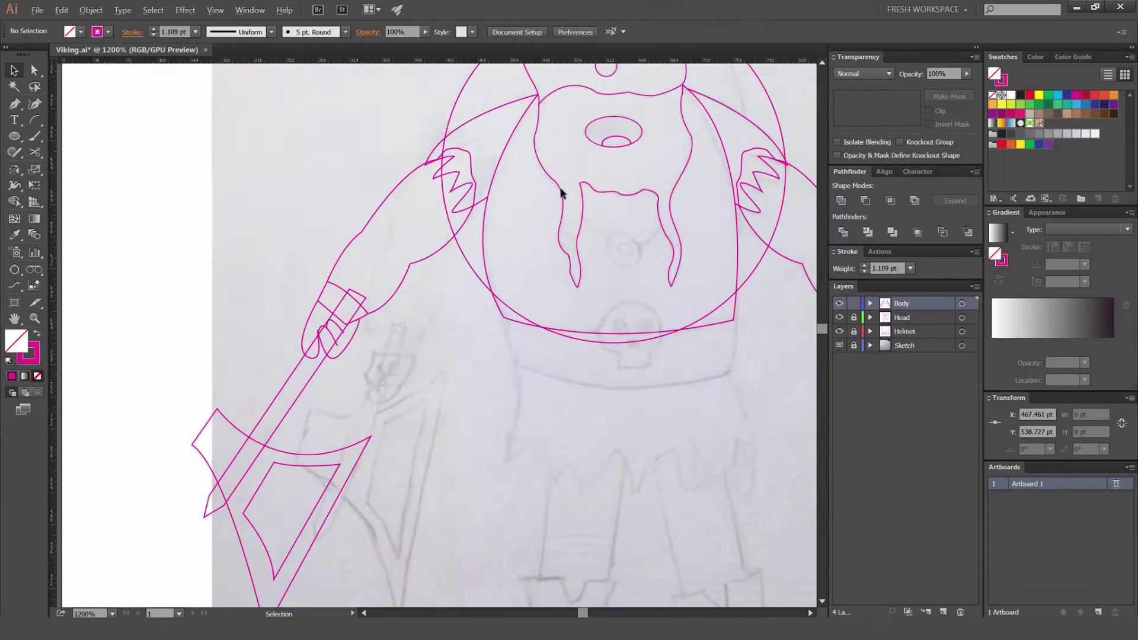
pyautogui.moveTo(592, 202); pyautogui.dragTo(466, 246)
pyautogui.scroll(1, 418, 204)
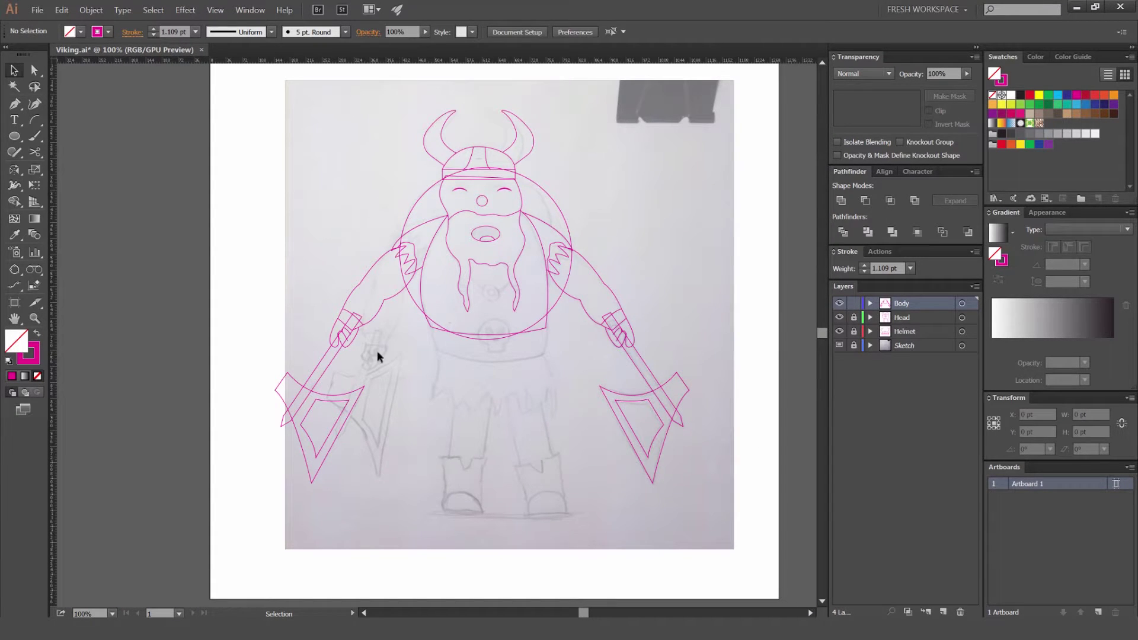
pyautogui.scroll(3, 546, 353)
pyautogui.press('p')
pyautogui.scroll(2, 495, 332)
pyautogui.press('l')
pyautogui.moveTo(483, 278); pyautogui.dragTo(501, 324)
pyautogui.hotkey('ctrl', 'z')
pyautogui.press('v')
pyautogui.click(510, 266)
pyautogui.click(502, 276)
pyautogui.moveTo(501, 258)
pyautogui.mouseDown()
pyautogui.moveTo(544, 214)
pyautogui.moveTo(533, 241)
pyautogui.mouseUp()
pyautogui.click(525, 181)
# Step: With the pendant circles selected, check the Scale Strokes & Effects setting in the Transform options
pyautogui.scroll(-3, 525, 180)
pyautogui.scroll(3, 553, 206)
pyautogui.click(564, 197)
pyautogui.scroll(-1, 568, 191)
pyautogui.click(537, 240)
pyautogui.scroll(3, 529, 244)
pyautogui.click(595, 174)
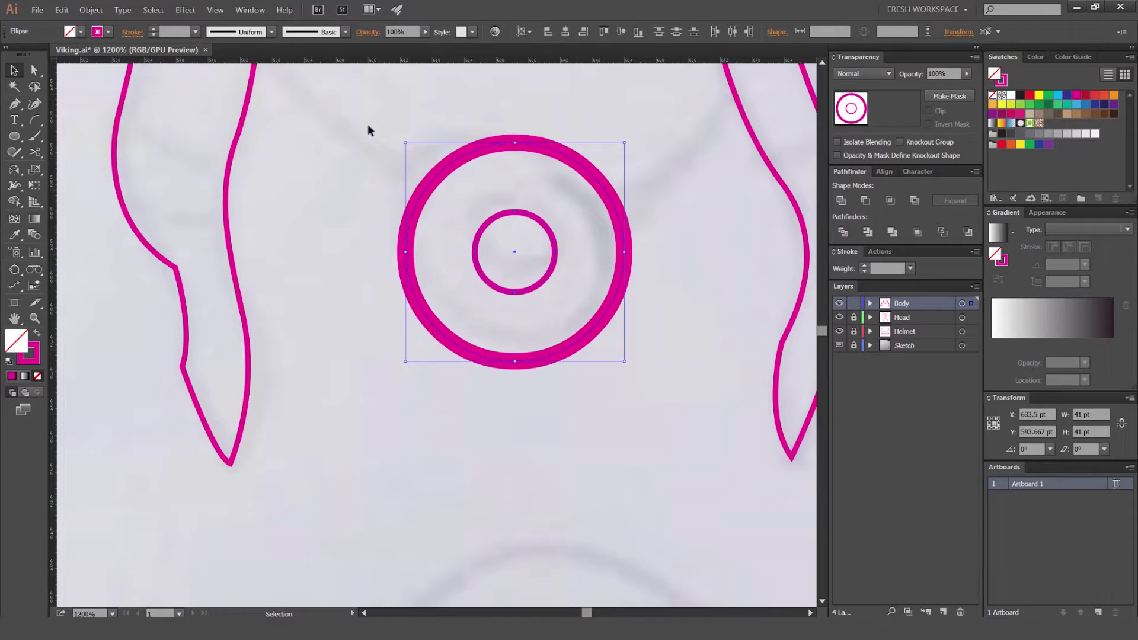
pyautogui.click(1131, 399)
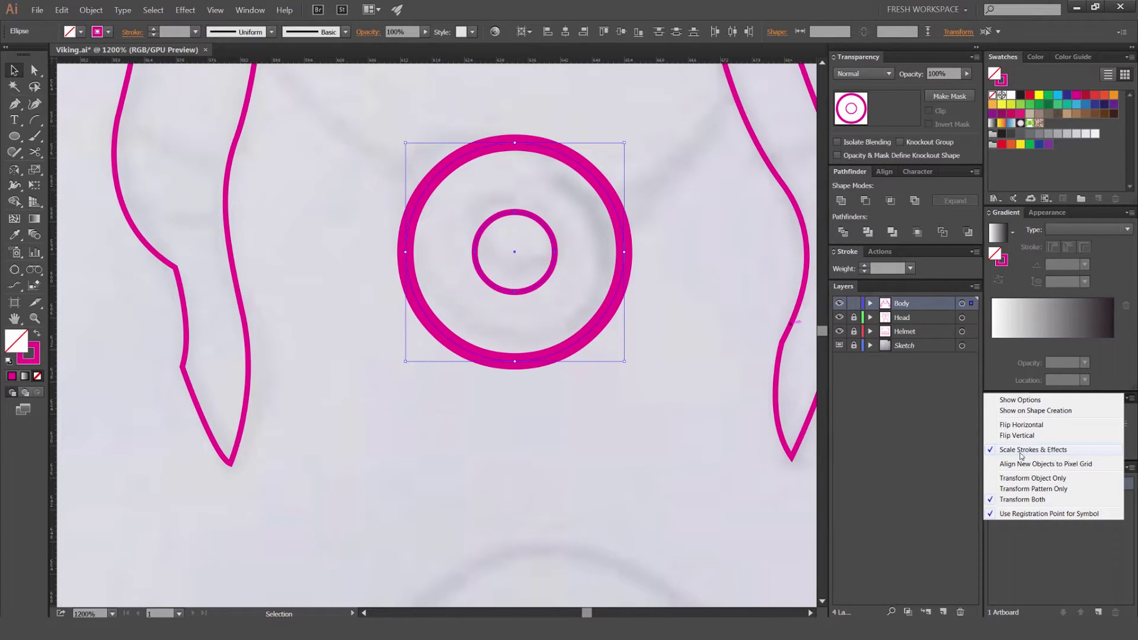
pyautogui.click(1086, 361)
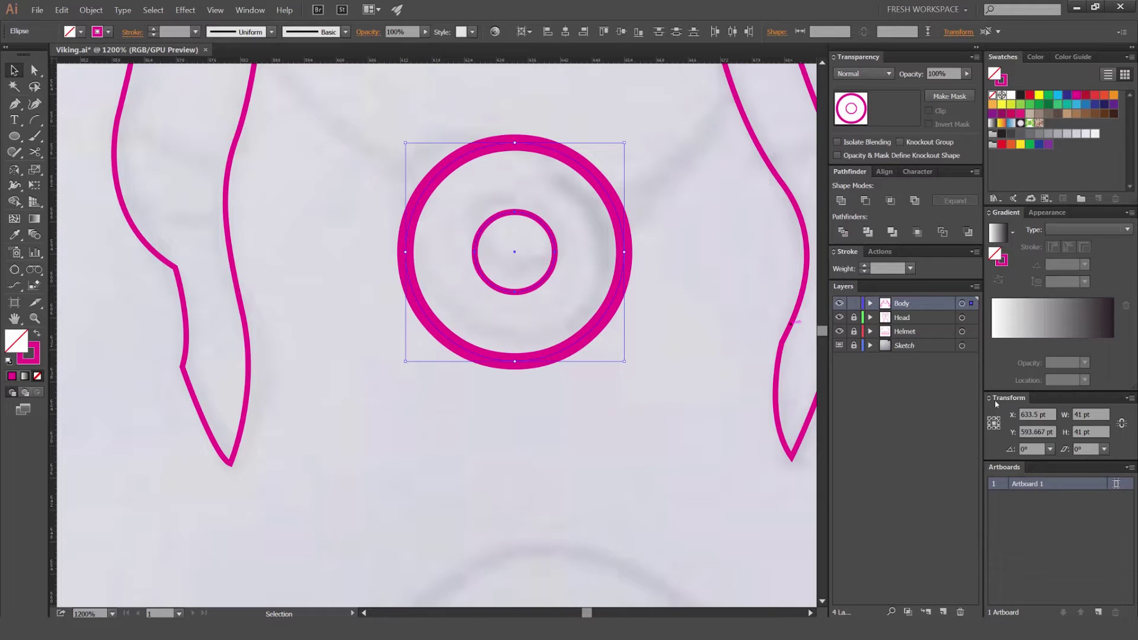
pyautogui.click(1131, 400)
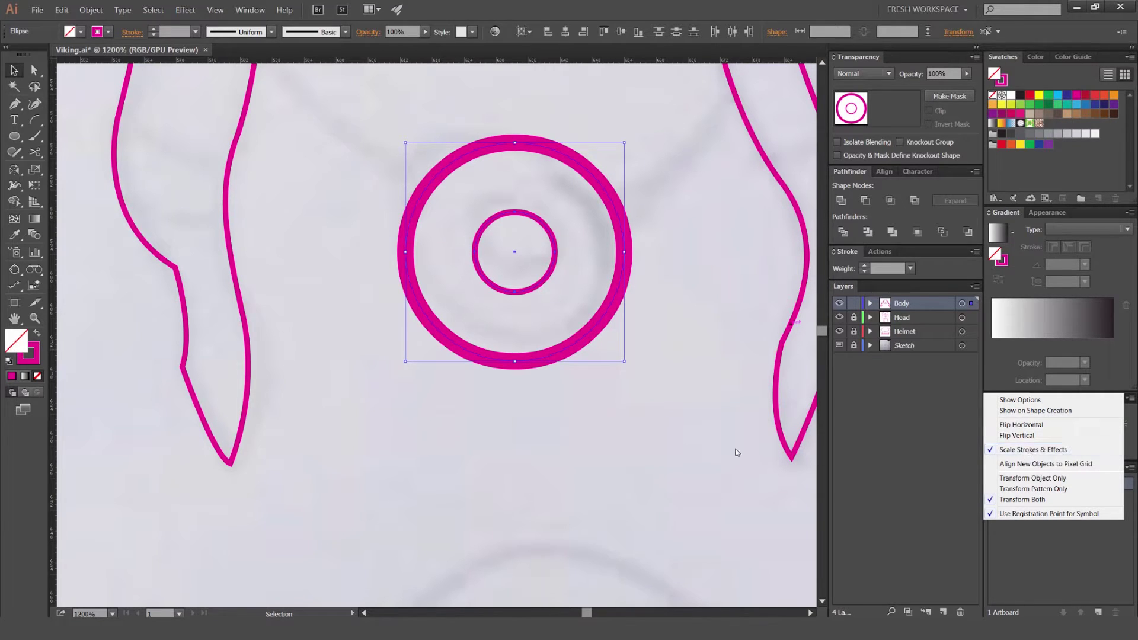
pyautogui.click(737, 453)
pyautogui.click(737, 453)
pyautogui.scroll(-4, 603, 311)
pyautogui.scroll(5, 621, 273)
pyautogui.moveTo(491, 365); pyautogui.dragTo(495, 369)
pyautogui.moveTo(593, 272); pyautogui.dragTo(536, 334)
pyautogui.click(496, 378)
pyautogui.click(590, 331)
pyautogui.scroll(-3, 604, 300)
pyautogui.click(603, 300)
pyautogui.scroll(-2, 457, 295)
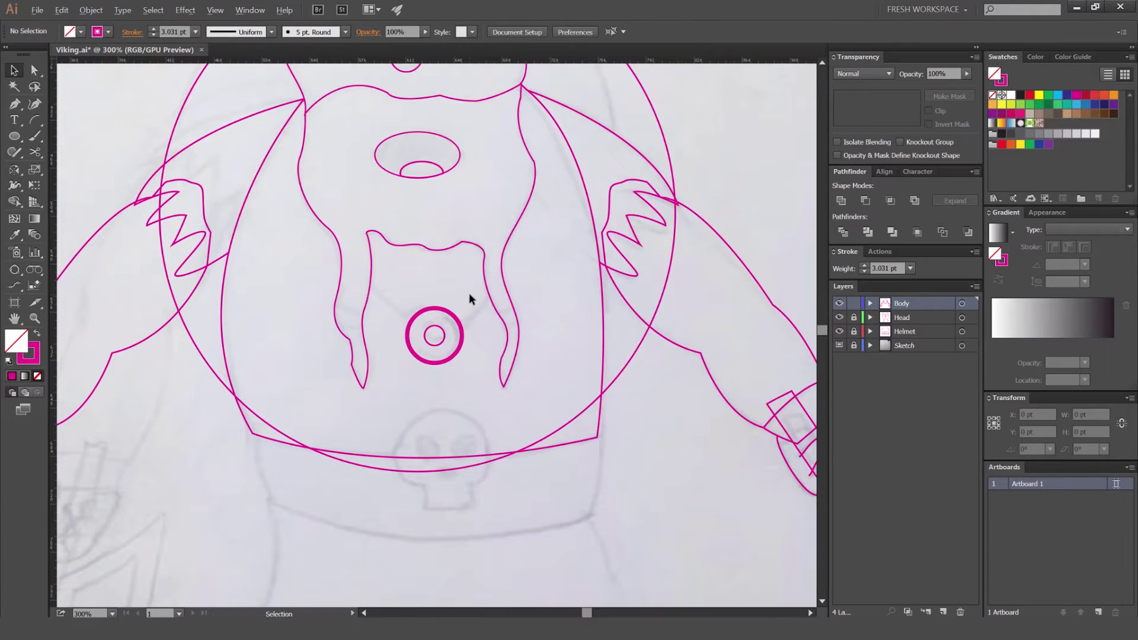
pyautogui.scroll(1, 430, 291)
pyautogui.scroll(1, 450, 267)
pyautogui.scroll(-2, 440, 275)
pyautogui.press('p')
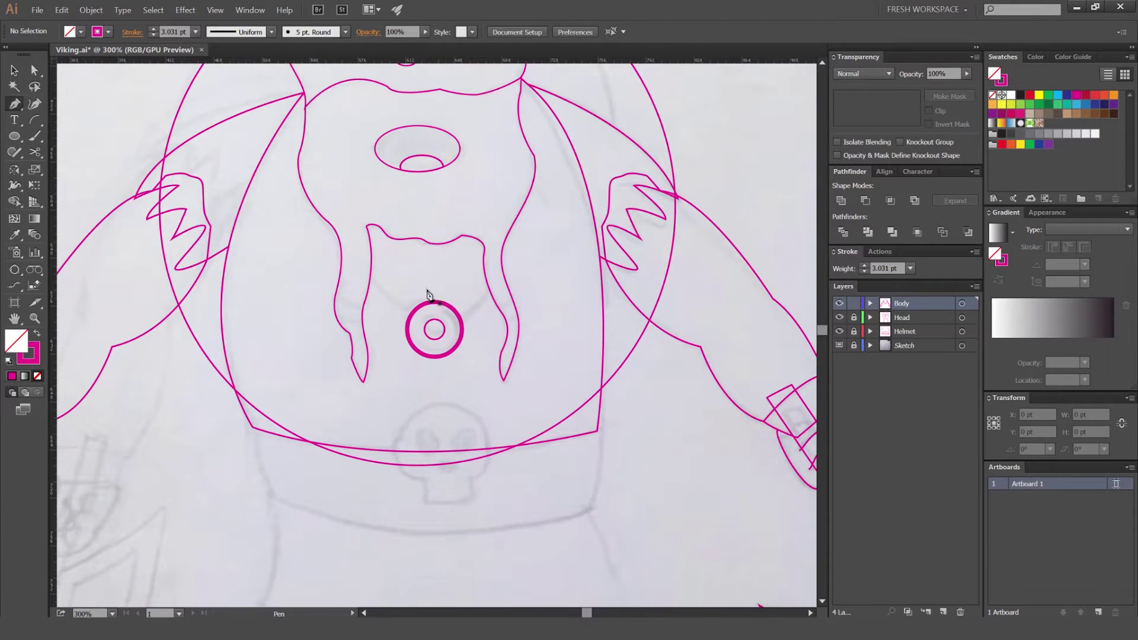
pyautogui.scroll(2, 457, 282)
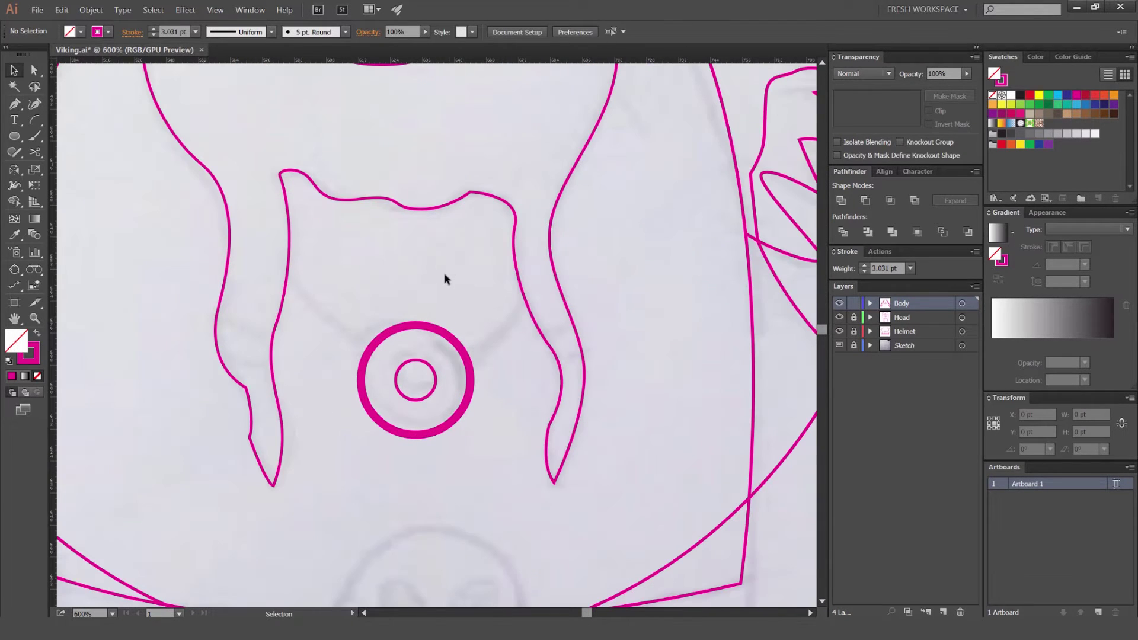
pyautogui.click(288, 277)
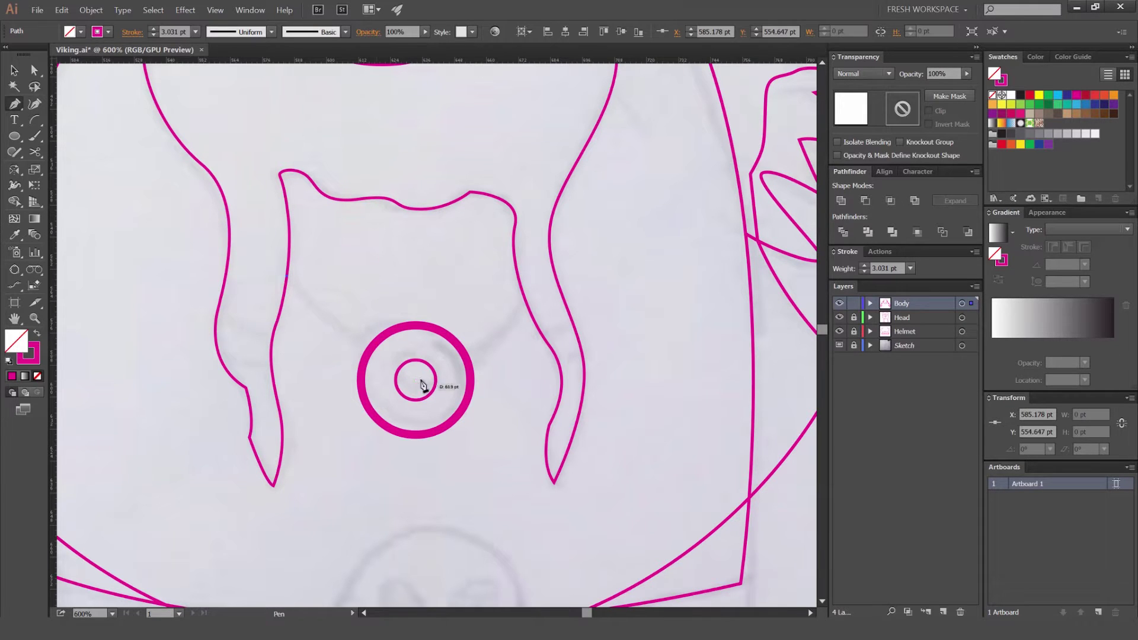
pyautogui.hotkey('ctrl', 'z')
pyautogui.scroll(-1, 419, 260)
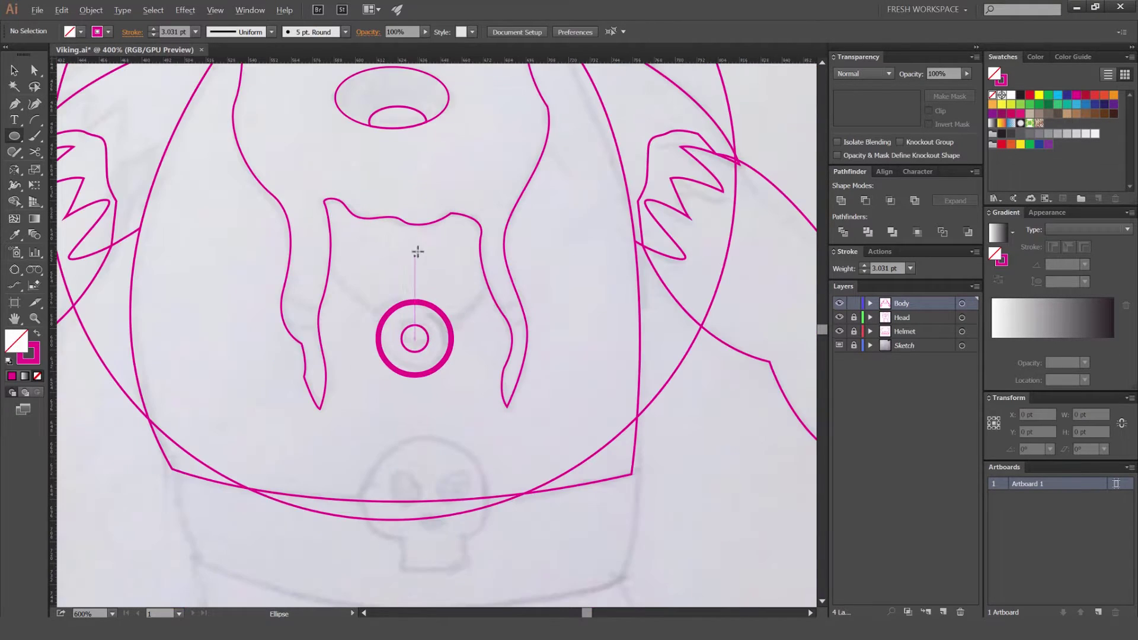
# Step: Draw a circle about 101.5 pt wide above the pendant and delete its top anchor to leave a necklace arc
pyautogui.moveTo(414, 238); pyautogui.dragTo(393, 173)
pyautogui.press('v')
pyautogui.press('a')
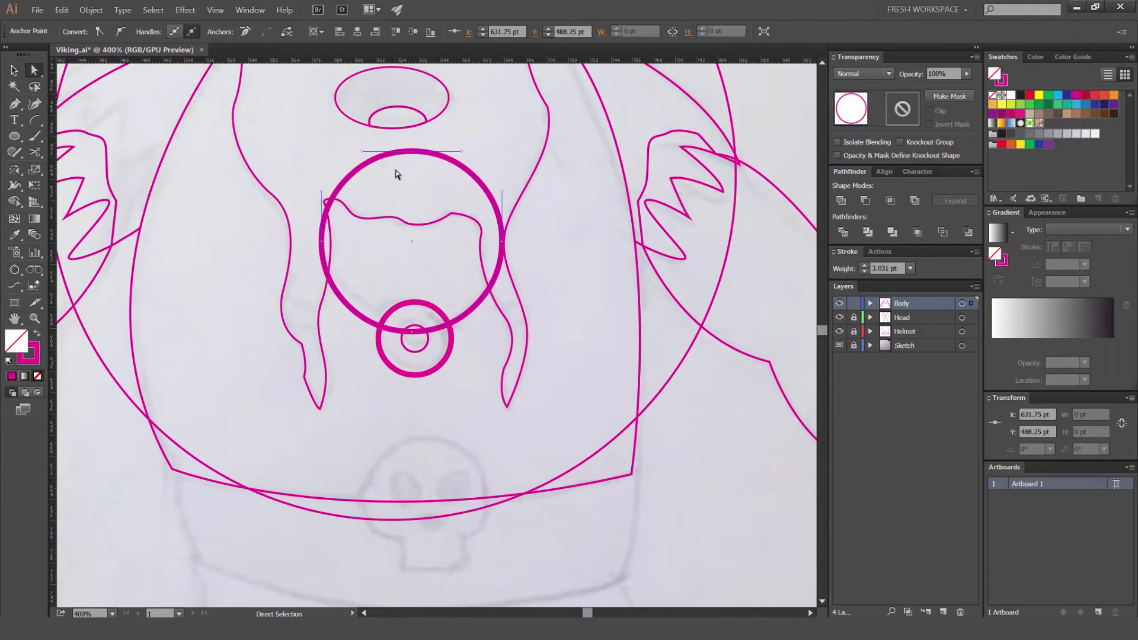
pyautogui.press('Delete')
pyautogui.press('v')
pyautogui.click(460, 164)
pyautogui.scroll(-2, 456, 240)
pyautogui.scroll(2, 454, 248)
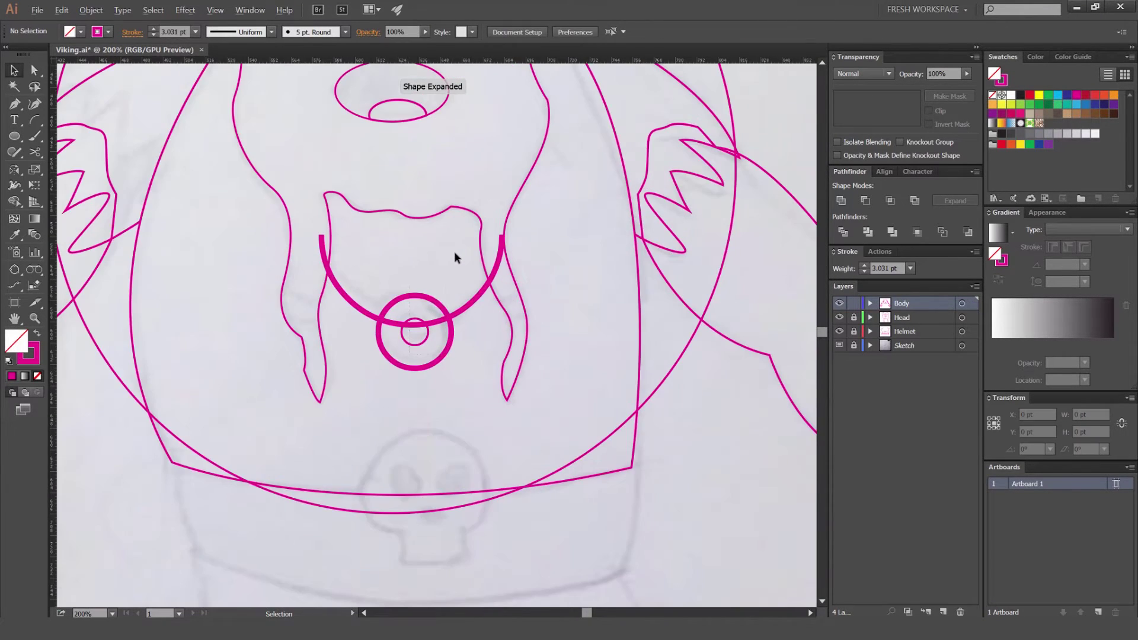
# Step: Match the necklace arc and both pendant circles to the 1.109 pt outline stroke with the Eyedropper, and deselect them
pyautogui.moveTo(399, 390); pyautogui.dragTo(421, 348)
pyautogui.press('i')
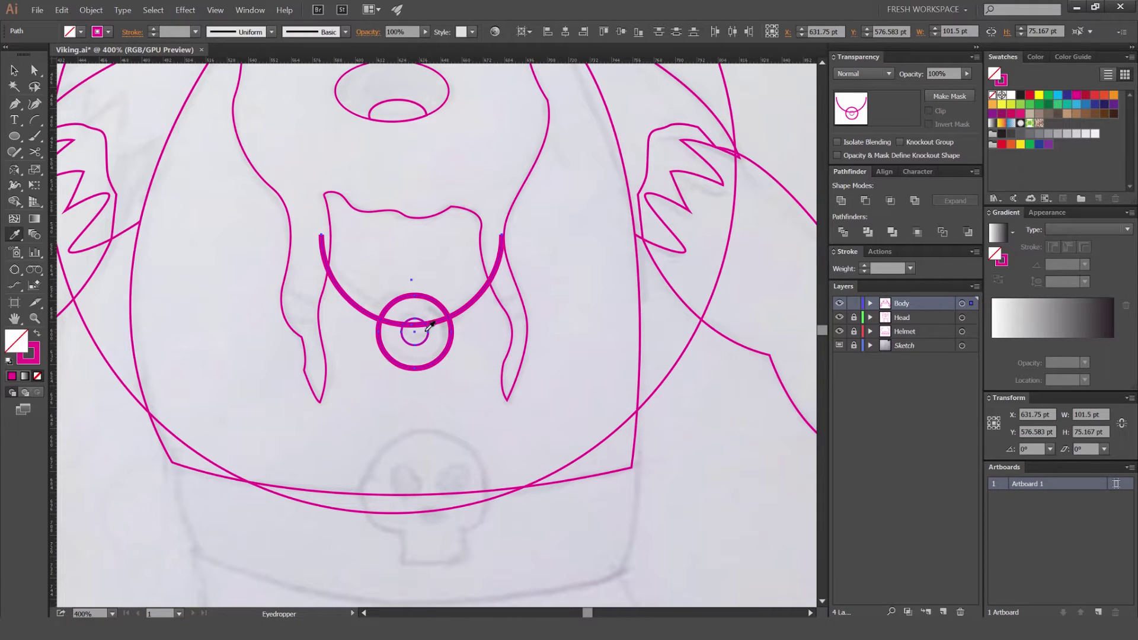
pyautogui.click(435, 326)
pyautogui.click(431, 321)
pyautogui.press('v')
pyautogui.click(437, 259)
pyautogui.scroll(-4, 439, 256)
pyautogui.scroll(4, 437, 256)
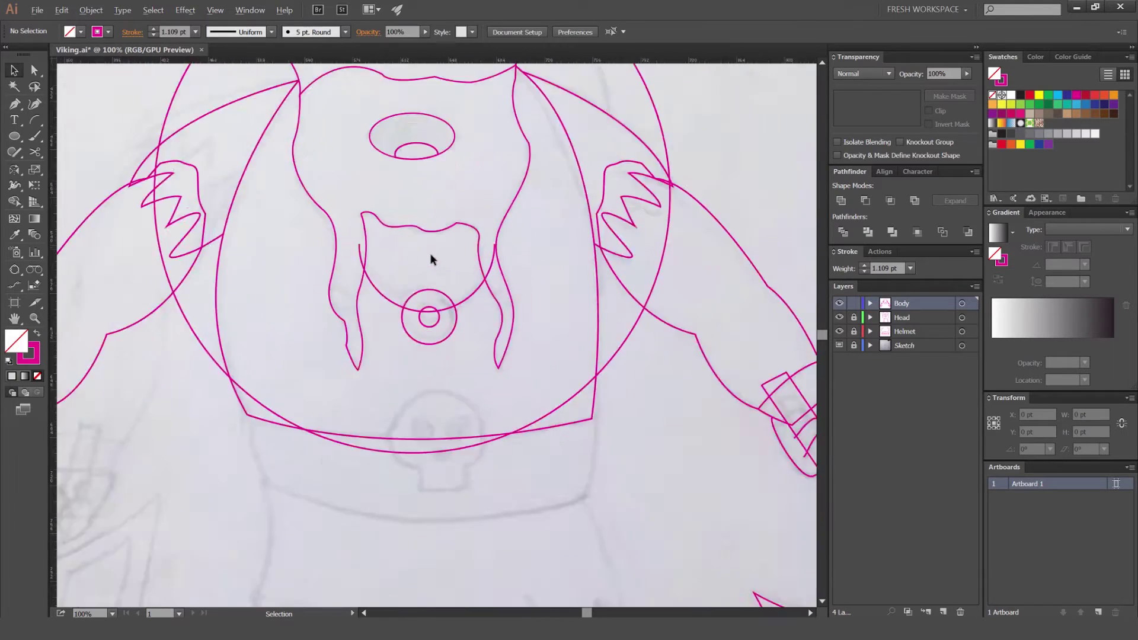
pyautogui.moveTo(455, 414); pyautogui.dragTo(443, 303)
pyautogui.moveTo(431, 176); pyautogui.dragTo(403, 273)
pyautogui.moveTo(490, 248); pyautogui.dragTo(398, 291)
pyautogui.scroll(-3, 405, 327)
pyautogui.scroll(2, 393, 345)
pyautogui.click(398, 351)
pyautogui.scroll(2, 406, 351)
pyautogui.moveTo(432, 492); pyautogui.dragTo(437, 364)
pyautogui.hotkey('ctrl', 'z')
# Step: Trace the belt skull from its left cheek over the dome, down the right side and along the jaw's base with the Pen tool
pyautogui.press('p')
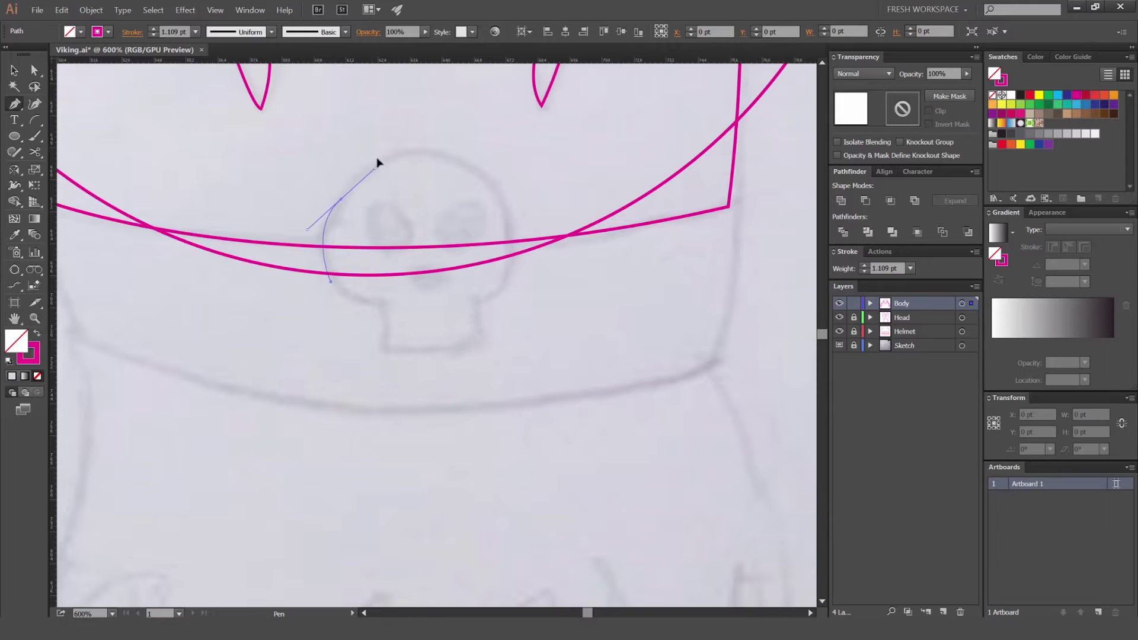
pyautogui.moveTo(384, 146)
pyautogui.mouseDown()
pyautogui.moveTo(463, 149)
pyautogui.moveTo(496, 186)
pyautogui.moveTo(509, 240)
pyautogui.mouseUp()
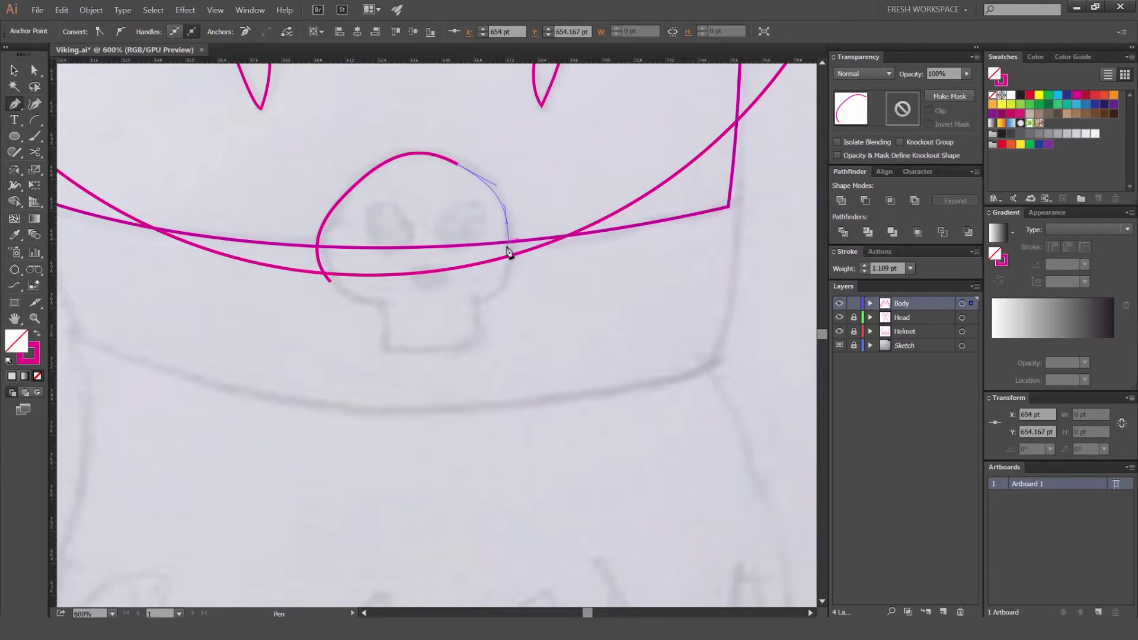
pyautogui.scroll(2, 508, 252)
pyautogui.moveTo(461, 308); pyautogui.dragTo(387, 313)
pyautogui.click(461, 308)
pyautogui.click(460, 391)
pyautogui.click(408, 415)
pyautogui.click(268, 408)
pyautogui.moveTo(282, 380); pyautogui.dragTo(276, 341)
pyautogui.moveTo(267, 321); pyautogui.dragTo(234, 310)
pyautogui.hotkey('ctrl', 'z')
pyautogui.hotkey('ctrl', 'z')
# Step: Curve the skull outline up the left side of the jaw and join it to the starting point at the cheek
pyautogui.moveTo(275, 375); pyautogui.dragTo(283, 370)
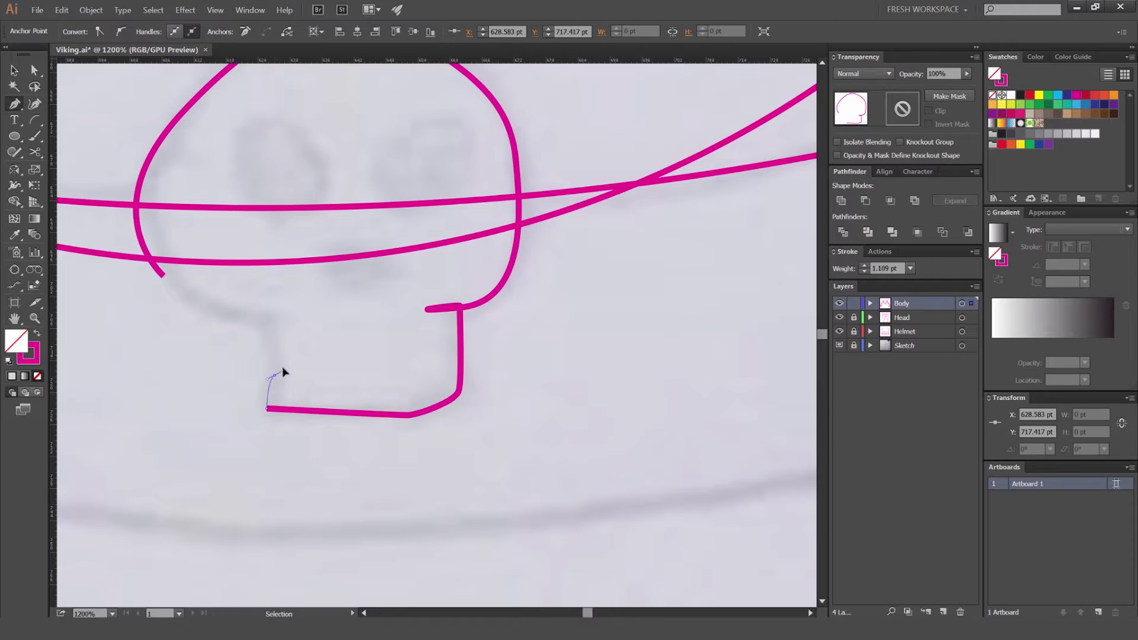
pyautogui.moveTo(265, 323); pyautogui.dragTo(248, 317)
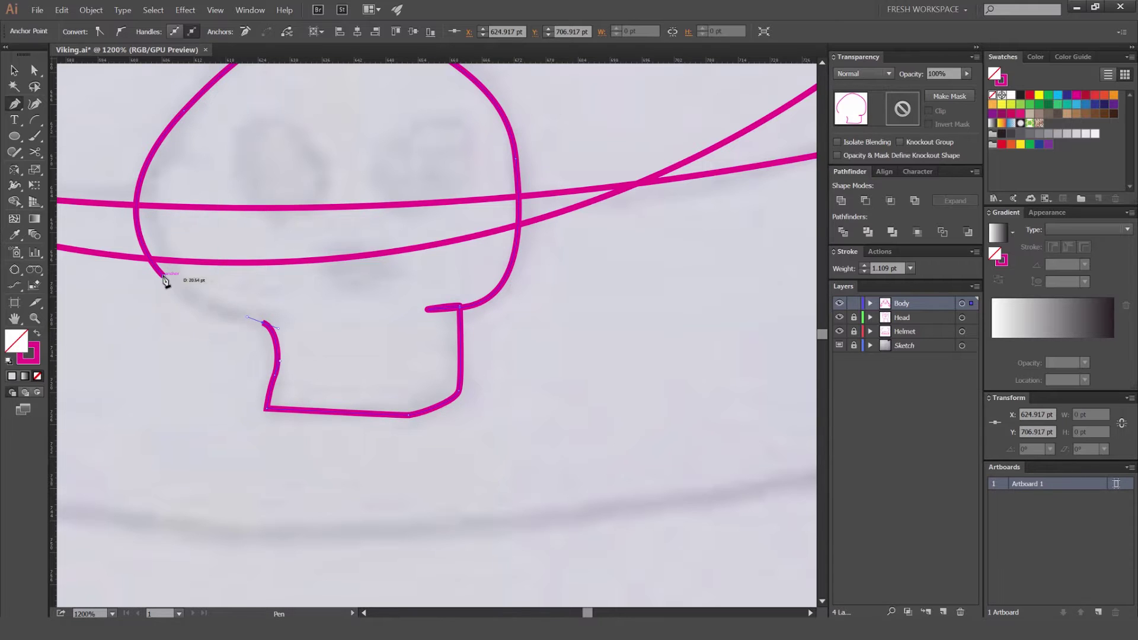
pyautogui.moveTo(147, 242); pyautogui.dragTo(130, 236)
pyautogui.press('v')
# Step: Draw an ellipse of about 11.8 by 17.3 pt over the skull's left eye socket and tilt it to follow the sketch
pyautogui.click(318, 175)
pyautogui.moveTo(332, 163)
pyautogui.mouseDown()
pyautogui.moveTo(415, 228)
pyautogui.moveTo(386, 262)
pyautogui.moveTo(399, 267)
pyautogui.moveTo(392, 277)
pyautogui.mouseUp()
pyautogui.moveTo(374, 179); pyautogui.dragTo(357, 177)
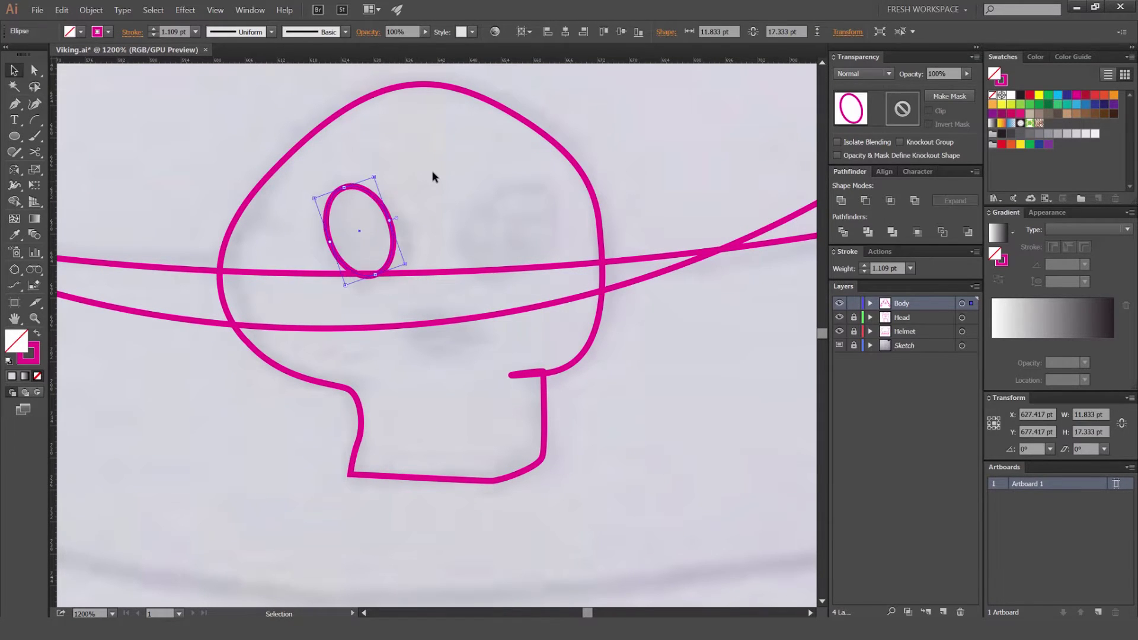
# Step: Try swapping the eye ellipse's fill and stroke, restore it to an outline, and reselect it
pyautogui.hotkey('shift', 'x')
pyautogui.click(432, 171)
pyautogui.click(377, 214)
pyautogui.hotkey('shift', 'x')
pyautogui.click(418, 204)
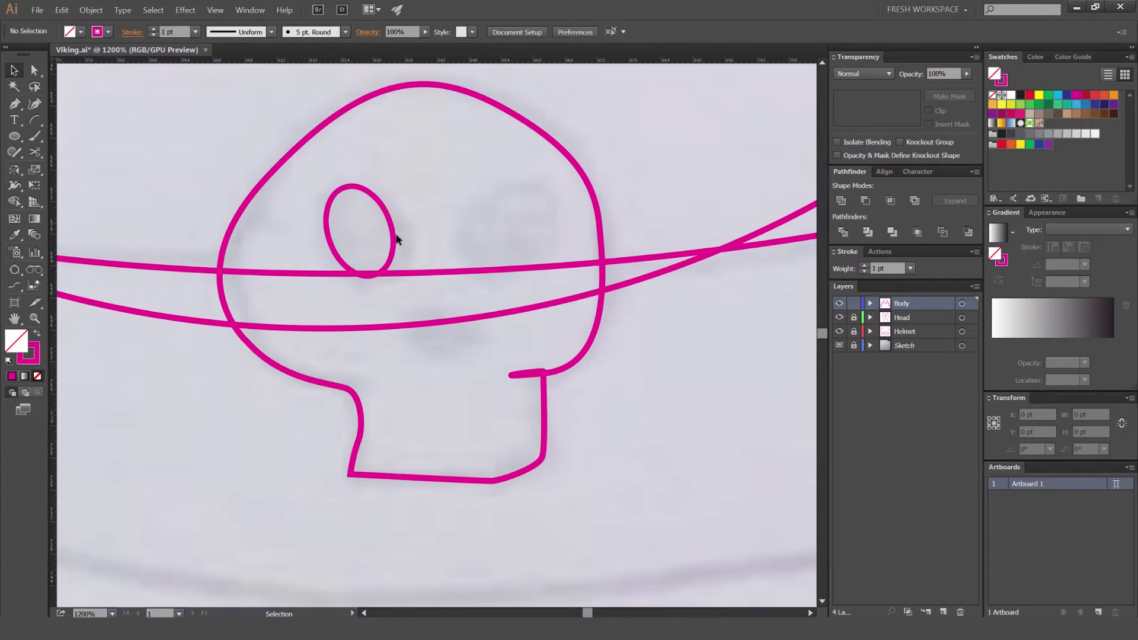
pyautogui.click(393, 239)
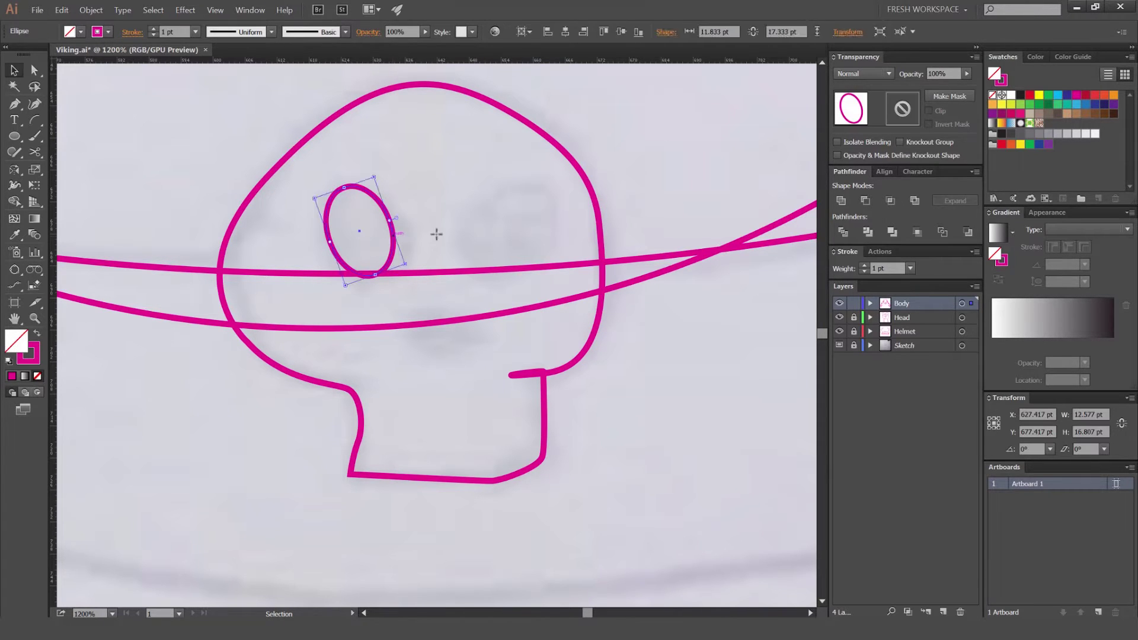
# Step: Try reflecting the skull's left eye ellipse with the Reflect tool, and undo the result
pyautogui.press('o')
pyautogui.press('Return')
pyautogui.click(393, 404)
pyautogui.press('v')
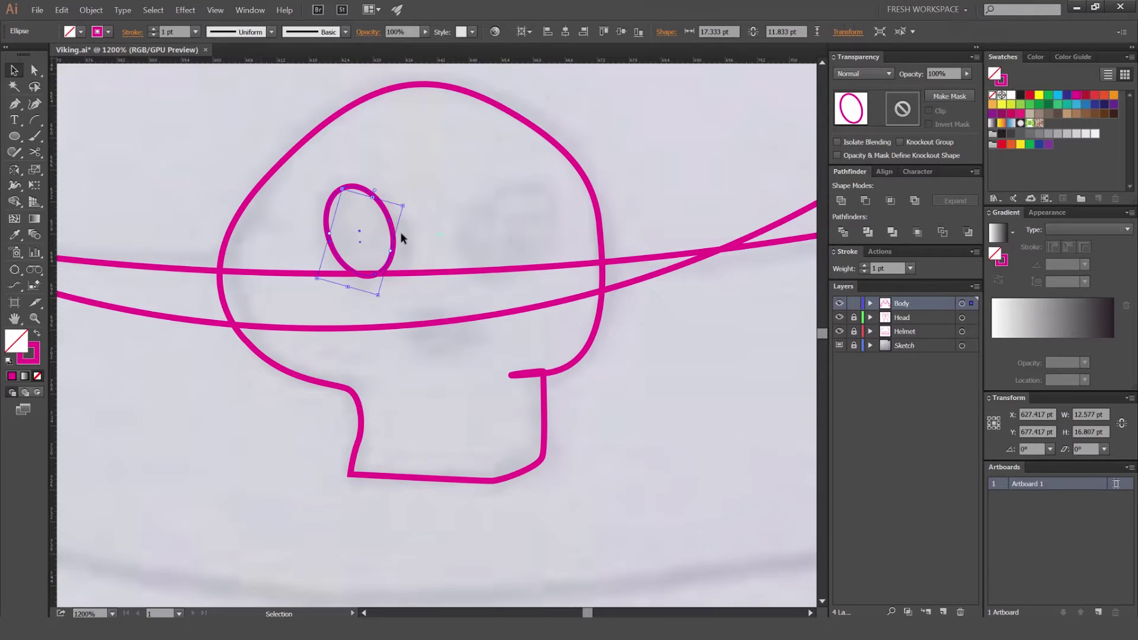
pyautogui.click(418, 238)
pyautogui.click(396, 238)
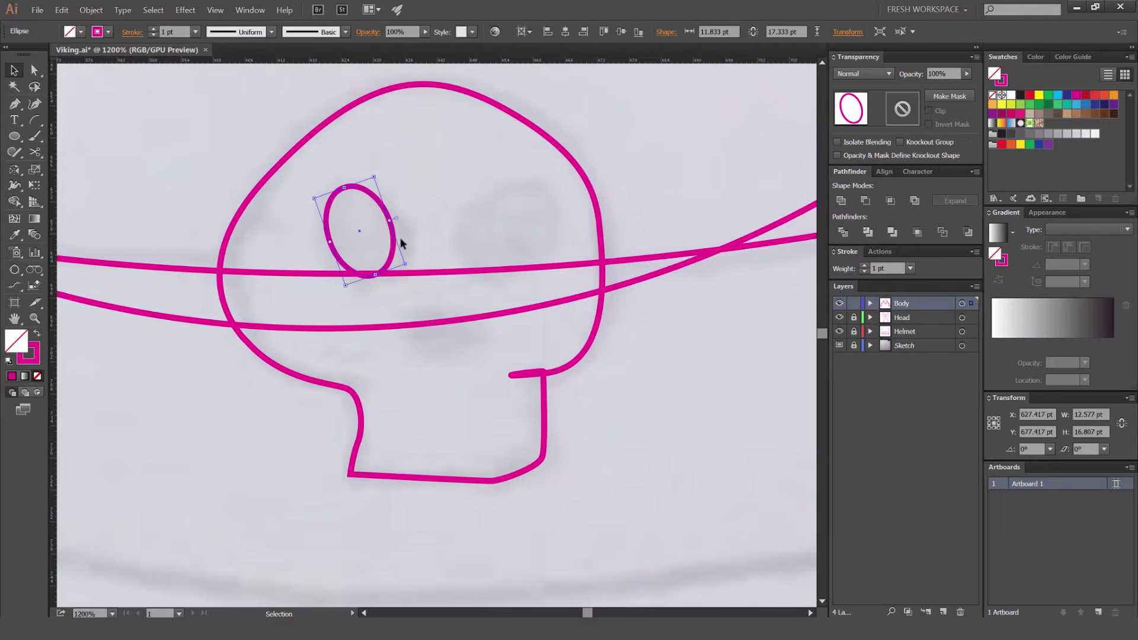
# Step: Try sampling the sketch's grey onto the eye ellipse with the Eyedropper, and undo the colour change
pyautogui.press('i')
pyautogui.hotkey('alt', 'o')
pyautogui.click(421, 196)
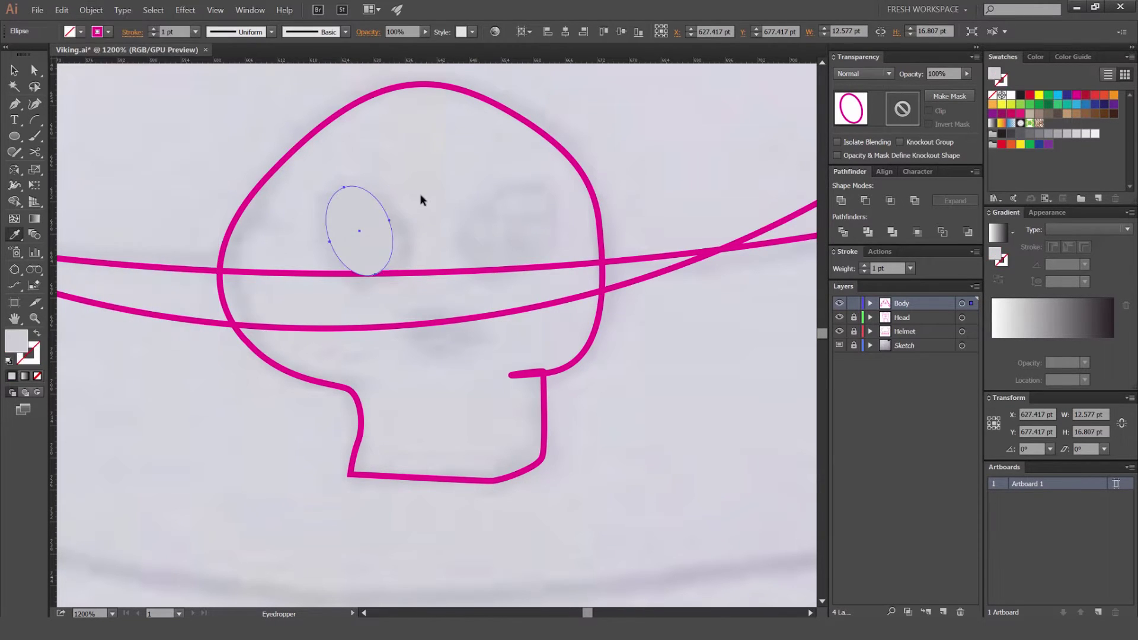
pyautogui.press('v')
pyautogui.hotkey('ctrl', 'z')
# Step: Reflect a copy of the left eye ellipse across a vertical axis at the skull's centre to form the right eye
pyautogui.press('o')
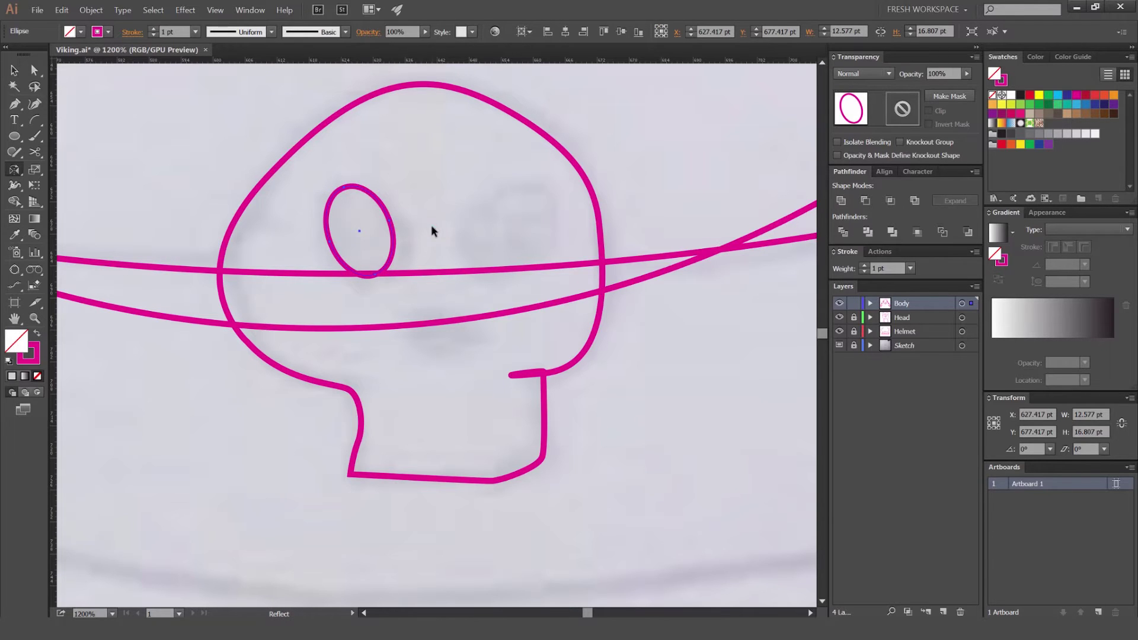
pyautogui.keyDown('alt'); pyautogui.click(432, 225); pyautogui.keyUp('alt')
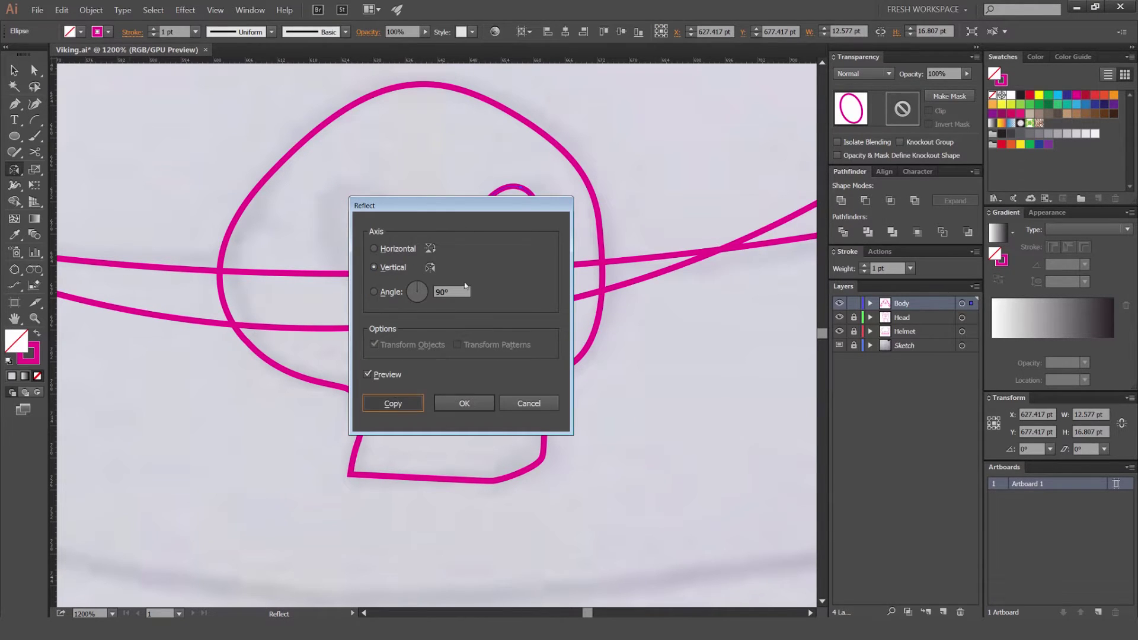
pyautogui.click(393, 403)
pyautogui.press('v')
pyautogui.click(534, 171)
# Step: Draw a small flat ellipse for the skull's nose, centred below the two eyes, and deselect it
pyautogui.press('l')
pyautogui.moveTo(429, 338); pyautogui.dragTo(463, 352)
pyautogui.press('v')
pyautogui.hotkey('ctrl', 'shift', 'a')
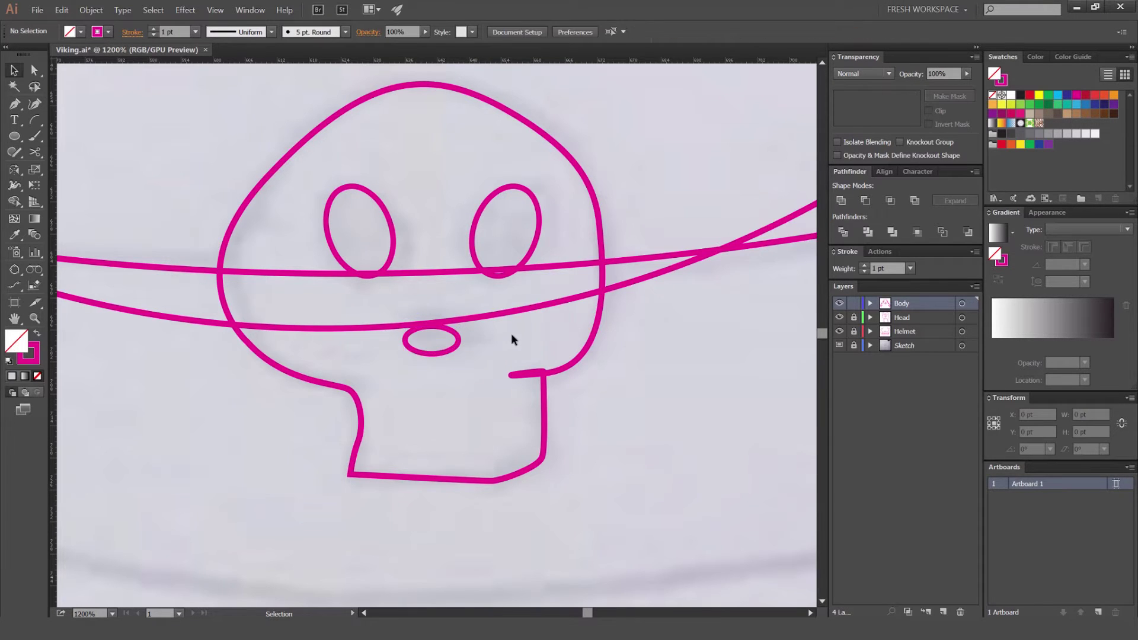
# Step: Trace the belt from the shirt's lower left corner down, along its curved lower edge and up to the right corner
pyautogui.hotkey('ctrl', '1')
pyautogui.scroll(3, 518, 352)
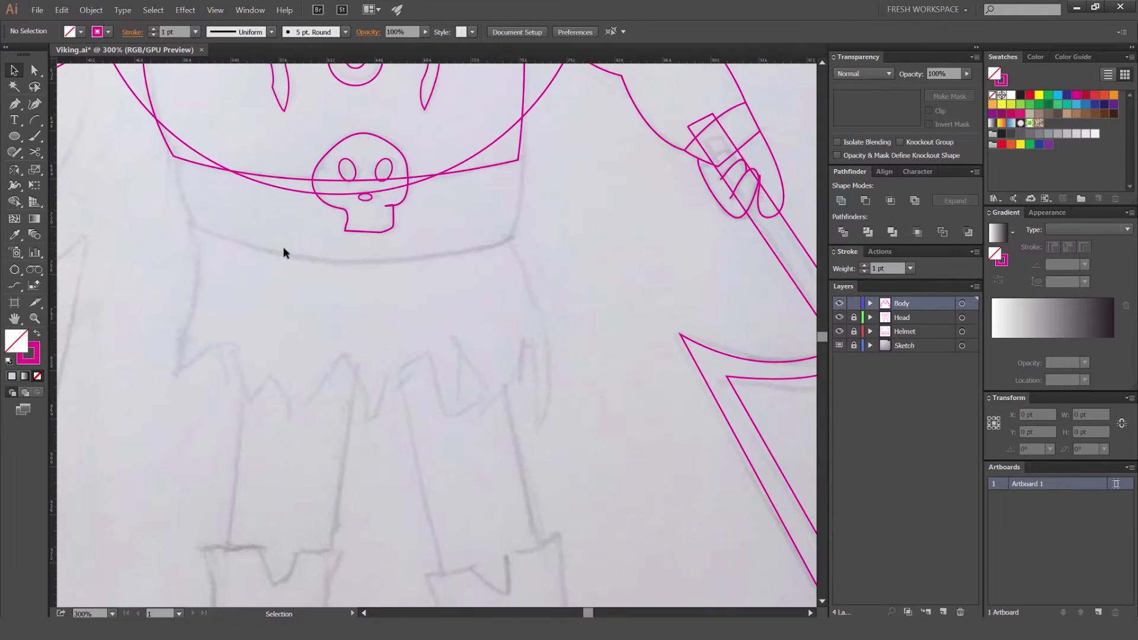
pyautogui.moveTo(259, 239); pyautogui.dragTo(382, 278)
pyautogui.press('p')
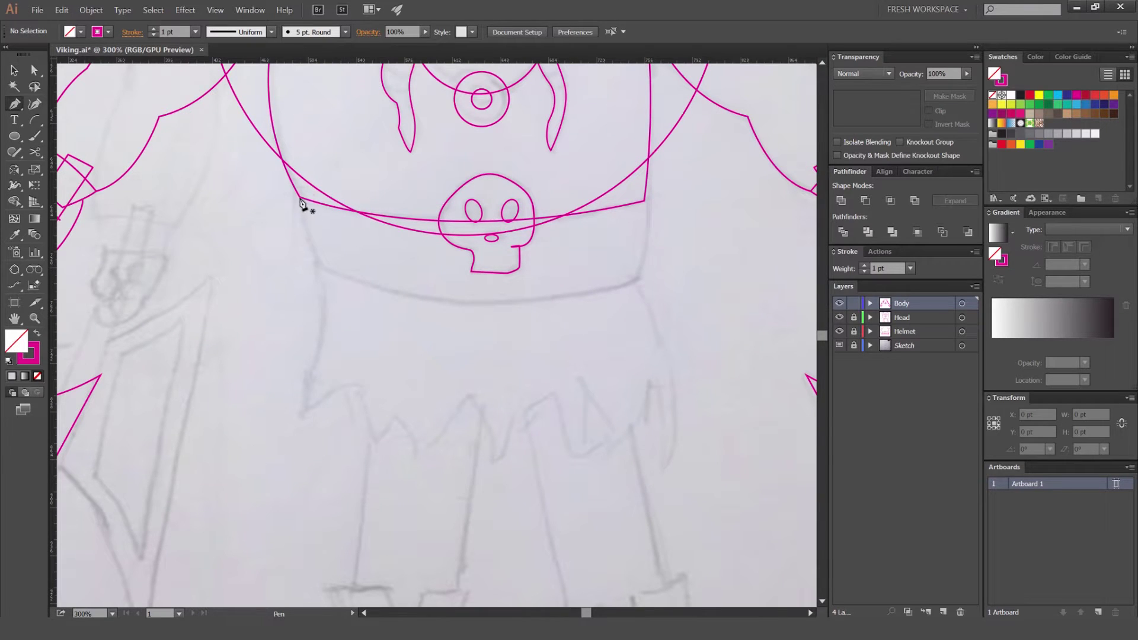
pyautogui.click(318, 268)
pyautogui.moveTo(638, 279); pyautogui.dragTo(807, 223)
pyautogui.click(639, 279)
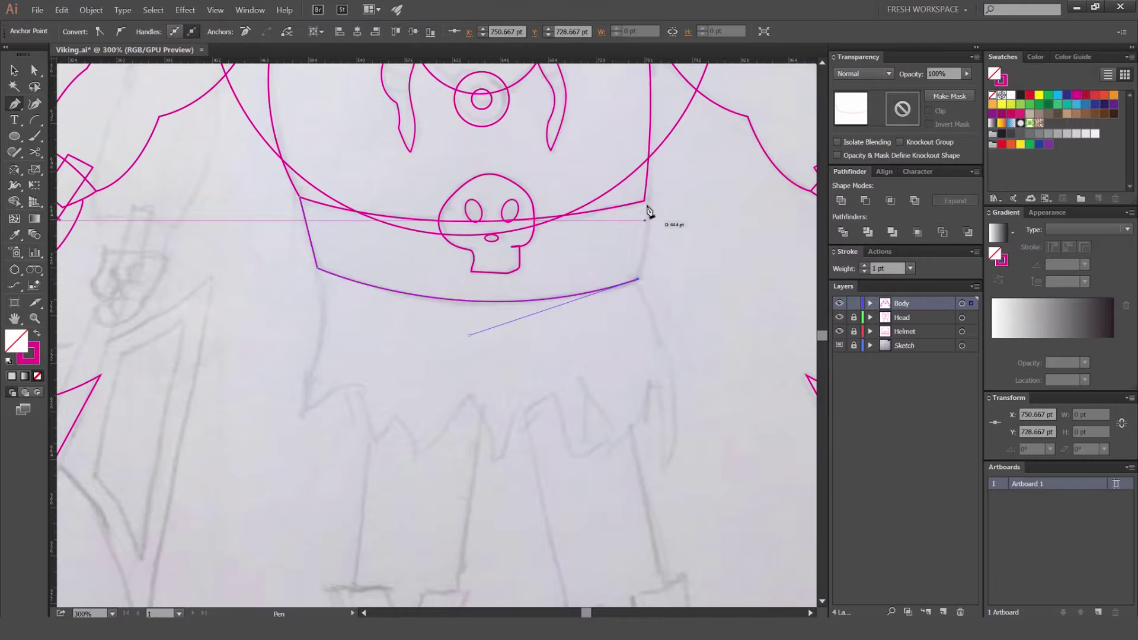
pyautogui.click(647, 203)
pyautogui.press('v')
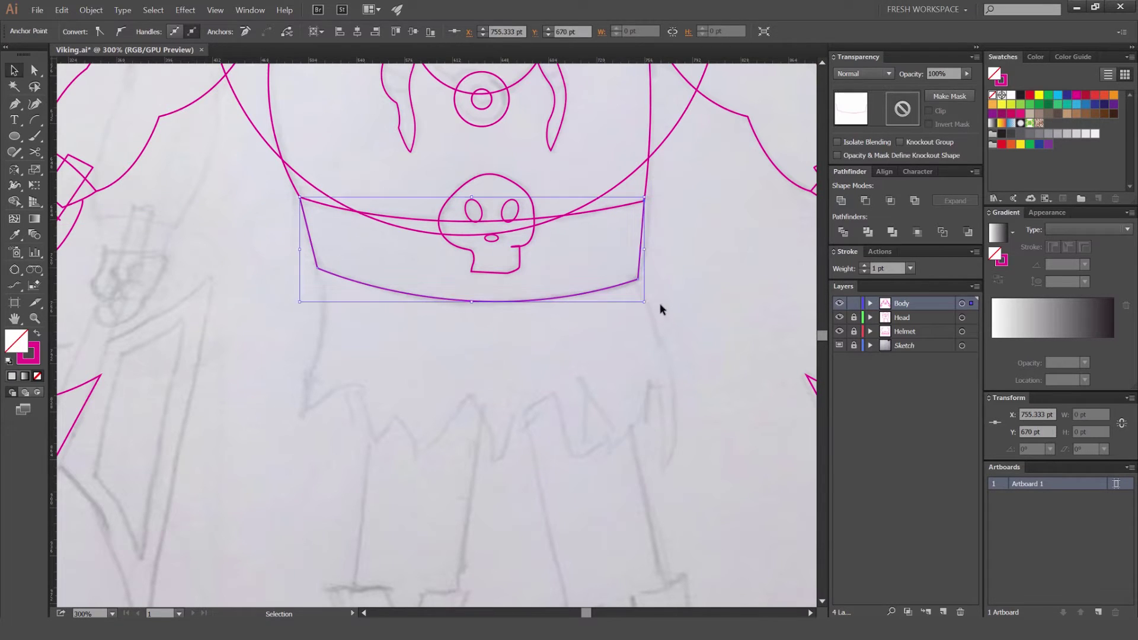
pyautogui.click(661, 306)
# Step: Trace the skirt's left edge from the belt's lower left corner down to the hem and over the first ragged peak
pyautogui.moveTo(608, 399); pyautogui.dragTo(540, 319)
pyautogui.press('p')
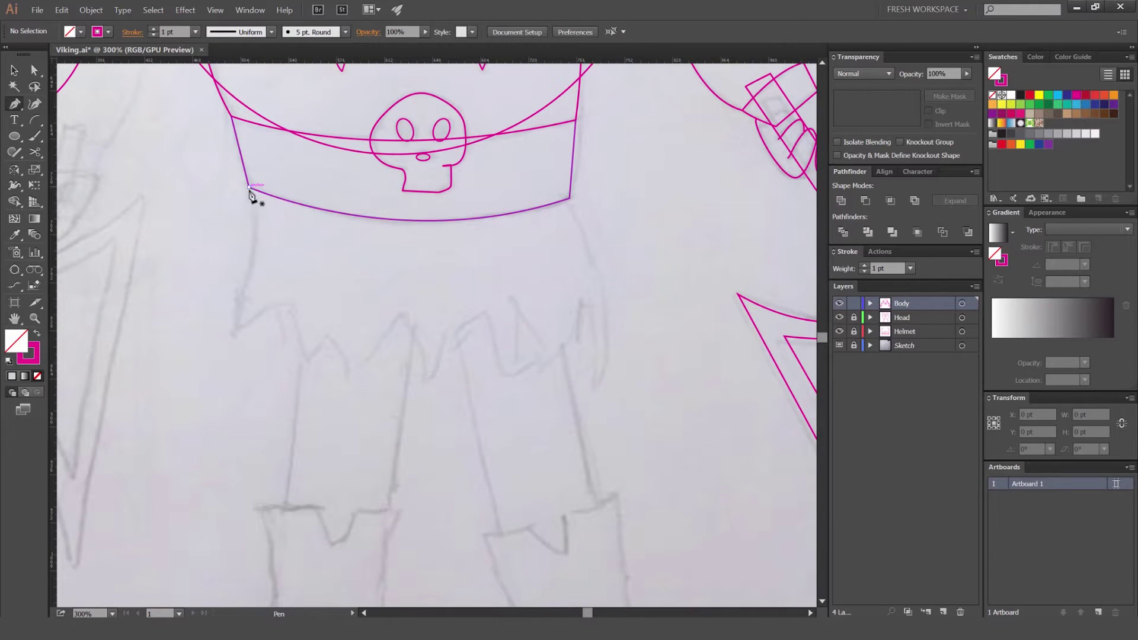
pyautogui.click(249, 188)
pyautogui.moveTo(240, 299); pyautogui.dragTo(306, 308)
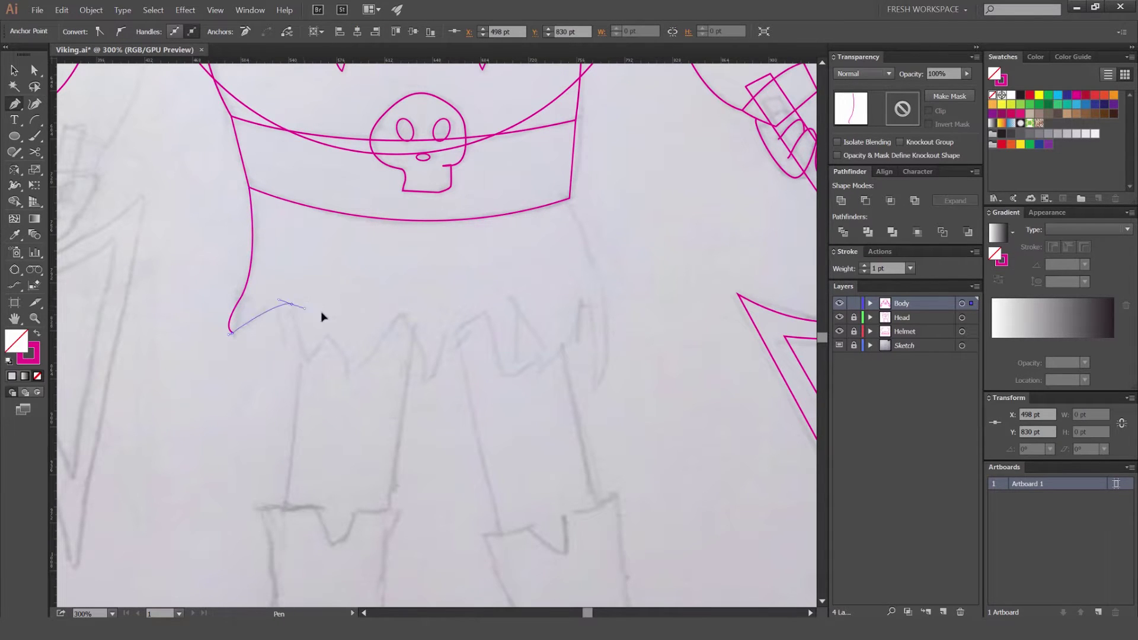
pyautogui.click(275, 344)
pyautogui.hotkey('ctrl', 'z')
pyautogui.click(291, 305)
# Step: Continue the skirt's ragged hem through its left teeth and central peak, redoing the tip before that peak
pyautogui.moveTo(294, 350); pyautogui.dragTo(348, 365)
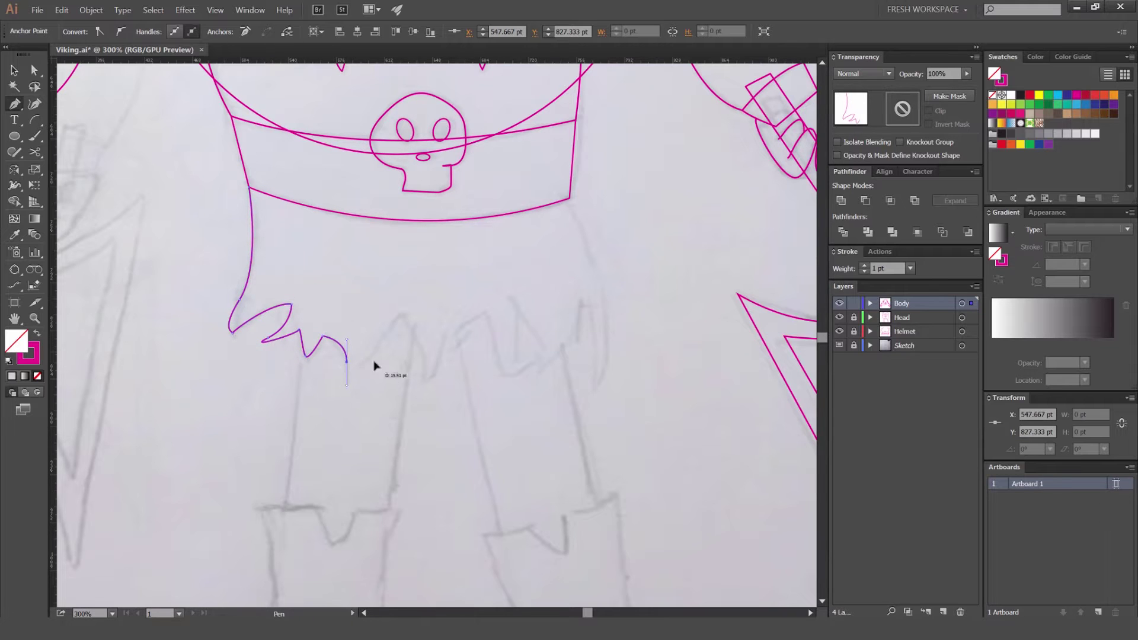
pyautogui.hotkey('ctrl', 'z')
pyautogui.hotkey('ctrl', 'z')
pyautogui.moveTo(350, 380); pyautogui.dragTo(351, 381)
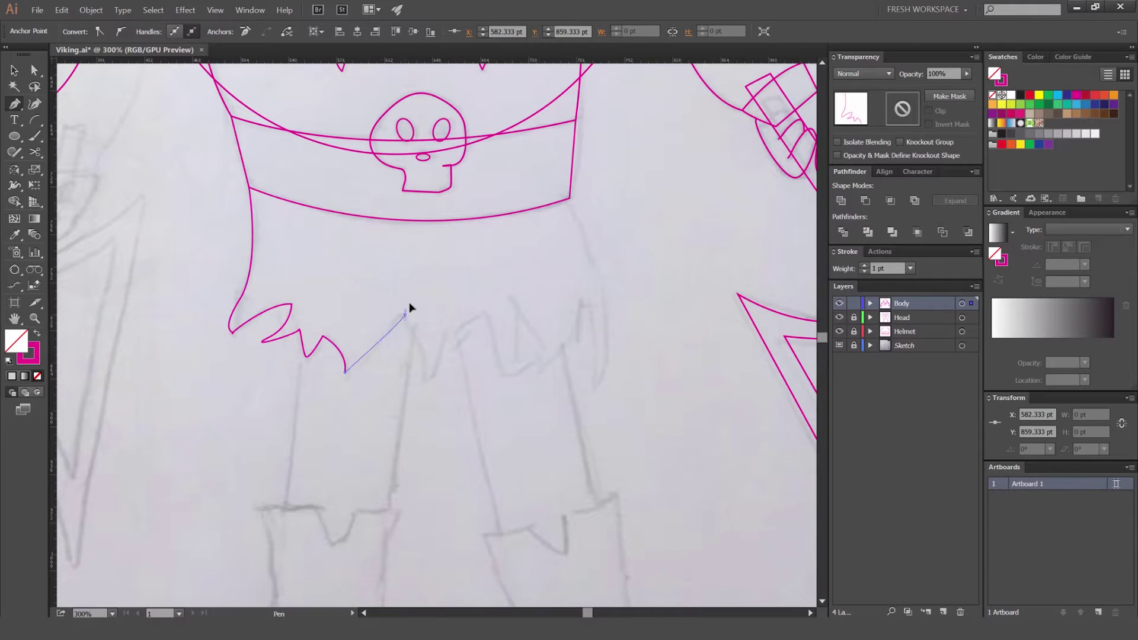
pyautogui.moveTo(440, 278)
pyautogui.mouseDown()
pyautogui.moveTo(429, 260)
pyautogui.moveTo(439, 256)
pyautogui.mouseUp()
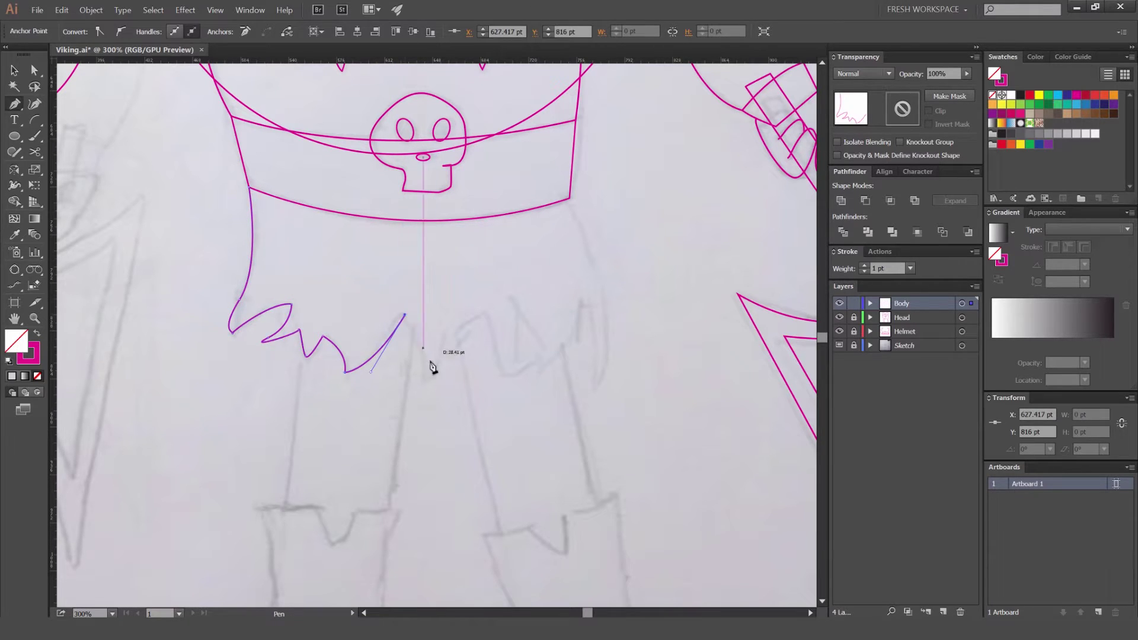
pyautogui.moveTo(423, 375)
pyautogui.mouseDown()
pyautogui.moveTo(411, 401)
pyautogui.moveTo(427, 379)
pyautogui.mouseUp()
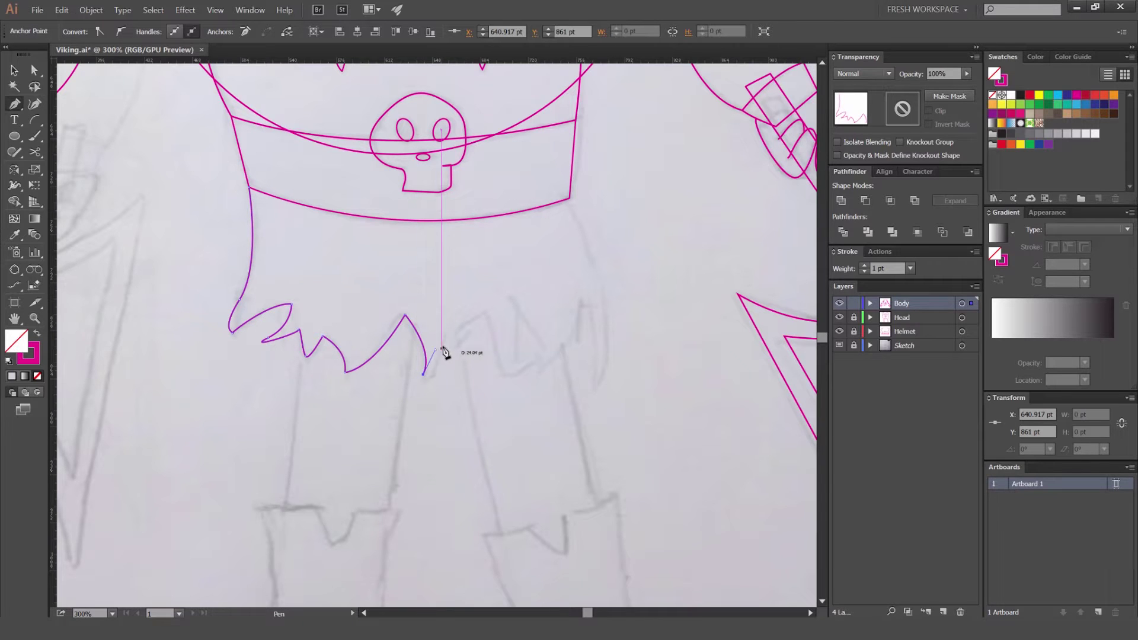
# Step: Curve the hem up out of the central tooth and pull that tooth's tip lower to match the sketch
pyautogui.scroll(4, 428, 387)
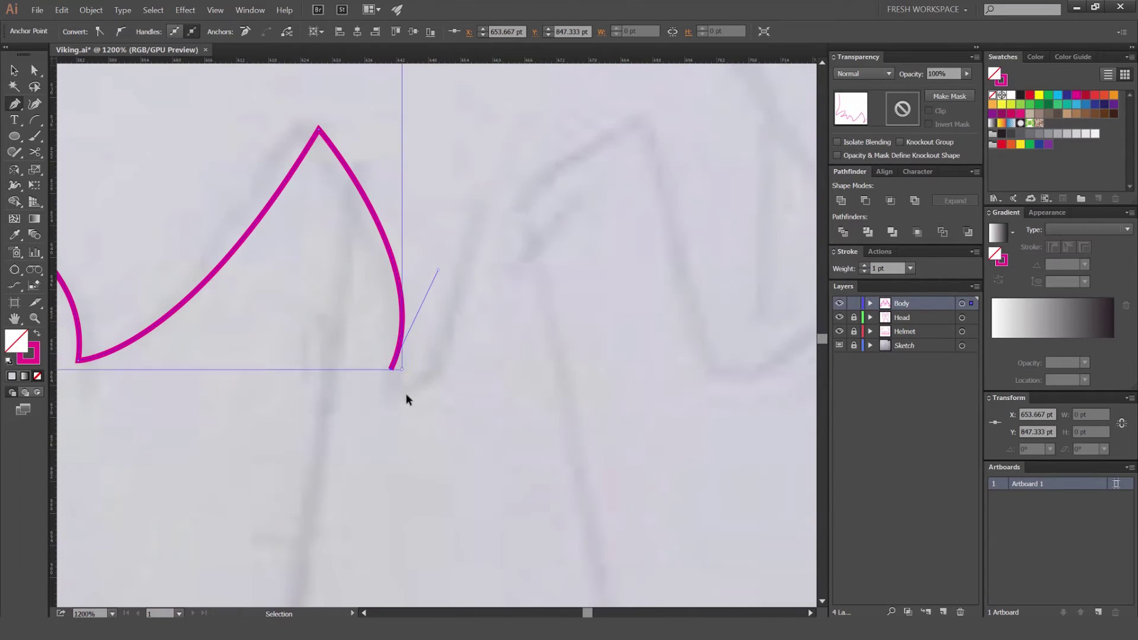
pyautogui.moveTo(508, 184); pyautogui.dragTo(567, 173)
pyautogui.press('a')
pyautogui.click(391, 370)
pyautogui.moveTo(392, 371); pyautogui.dragTo(387, 395)
pyautogui.moveTo(454, 346); pyautogui.dragTo(194, 338)
pyautogui.press('v')
pyautogui.click(311, 309)
pyautogui.click(369, 292)
# Step: Continue the hem with the Pen tool from the central tooth's end through two more teeth to the rightmost peak
pyautogui.scroll(-2, 405, 309)
pyautogui.click(406, 289)
pyautogui.moveTo(501, 436); pyautogui.dragTo(531, 462)
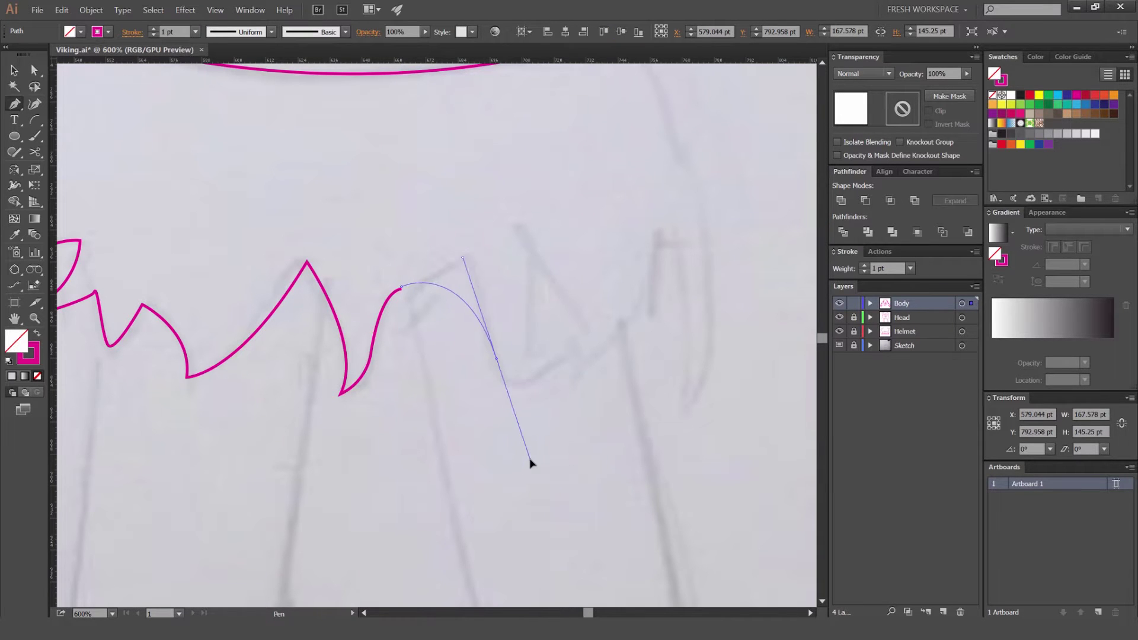
pyautogui.scroll(-3, 566, 332)
pyautogui.scroll(3, 558, 310)
pyautogui.moveTo(546, 205); pyautogui.dragTo(555, 105)
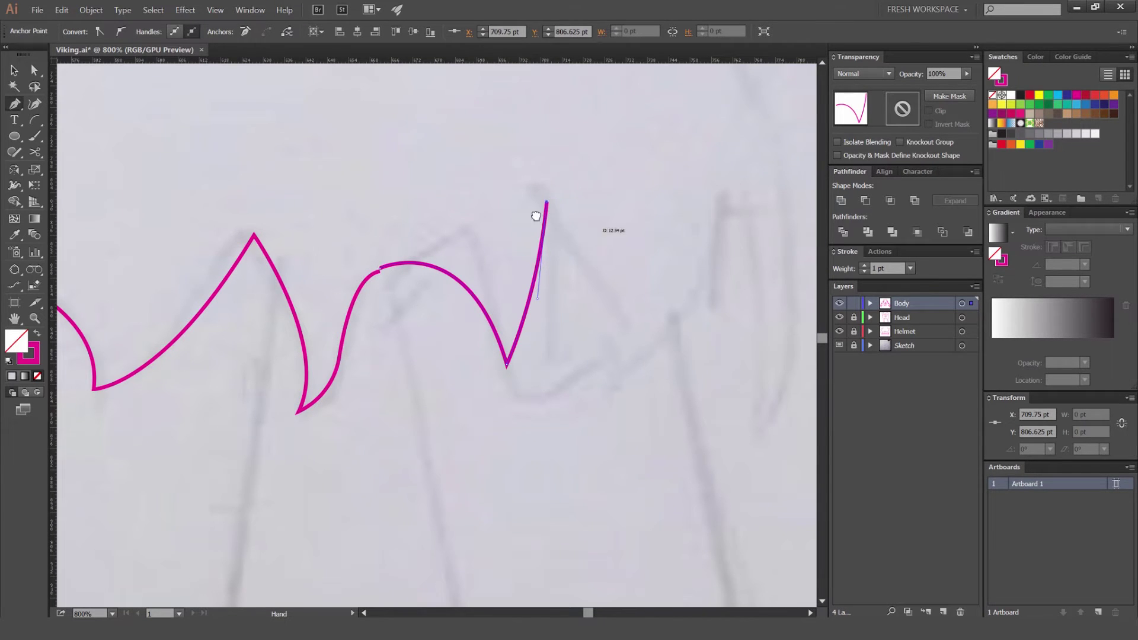
pyautogui.moveTo(536, 217); pyautogui.dragTo(437, 194)
pyautogui.moveTo(522, 354); pyautogui.dragTo(410, 439)
pyautogui.click(522, 354)
pyautogui.moveTo(525, 259); pyautogui.dragTo(523, 162)
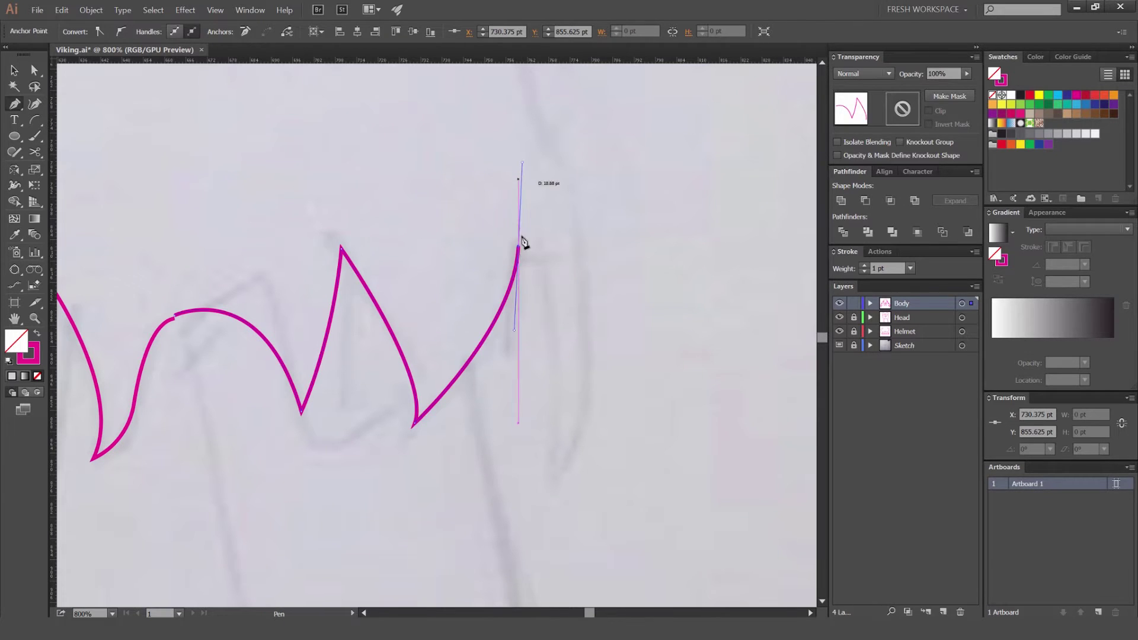
# Step: Trace the hem's last tooth and curve the skirt's right edge up to the belt's lower right corner
pyautogui.scroll(-2, 573, 320)
pyautogui.click(546, 284)
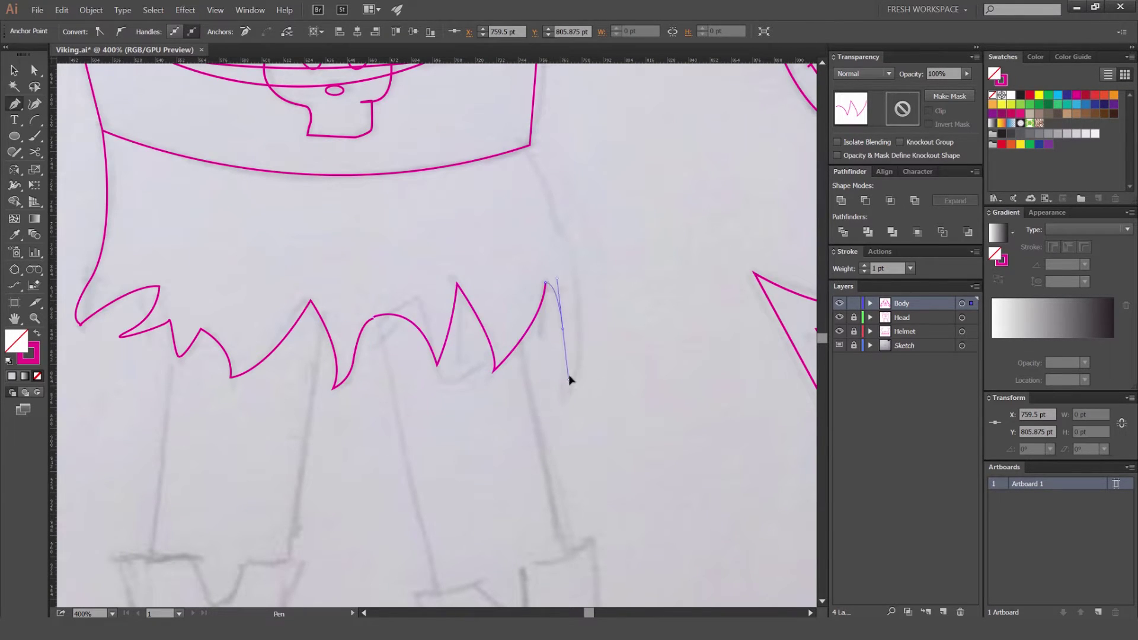
pyautogui.moveTo(563, 347); pyautogui.dragTo(563, 351)
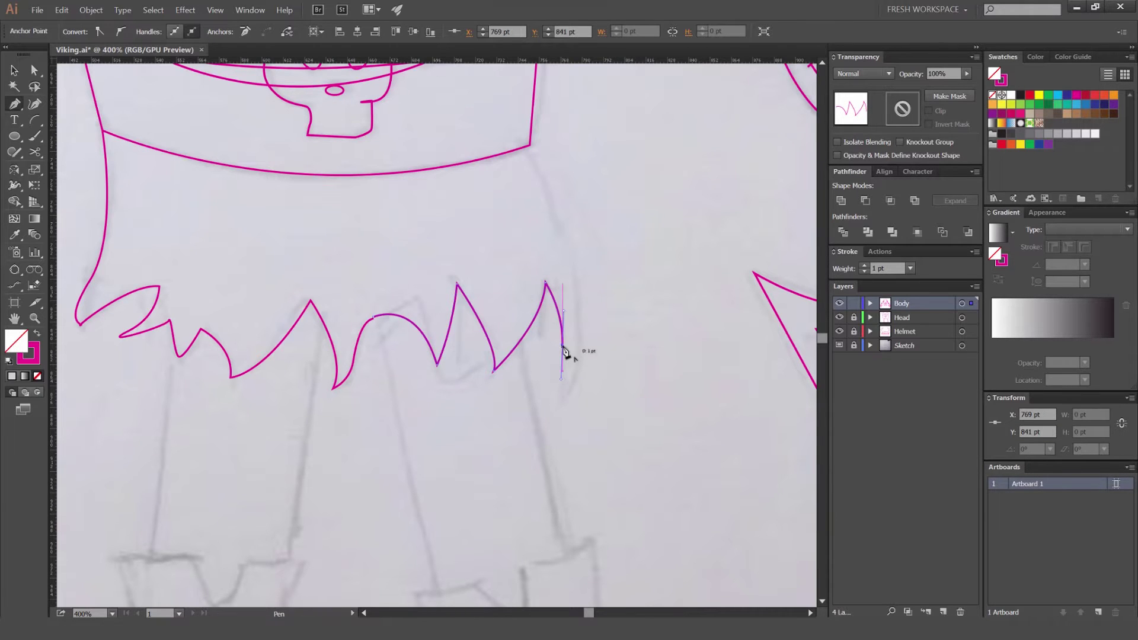
pyautogui.moveTo(532, 148); pyautogui.dragTo(447, 90)
pyautogui.press('v')
pyautogui.click(629, 261)
# Step: Add a new layer named Legs above Body and lock the Body layer
pyautogui.scroll(-3, 632, 305)
pyautogui.moveTo(504, 400); pyautogui.dragTo(493, 292)
pyautogui.scroll(2, 512, 381)
pyautogui.scroll(-2, 397, 278)
pyautogui.scroll(-3, 501, 336)
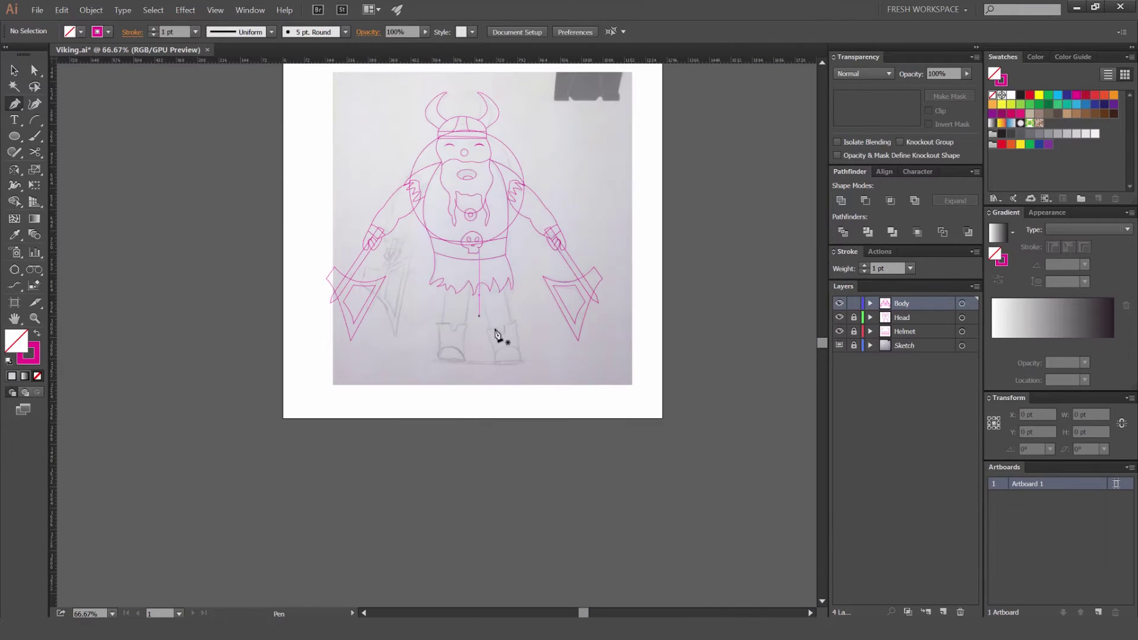
pyautogui.scroll(3, 488, 288)
pyautogui.click(490, 289)
pyautogui.click(943, 612)
pyautogui.click(854, 318)
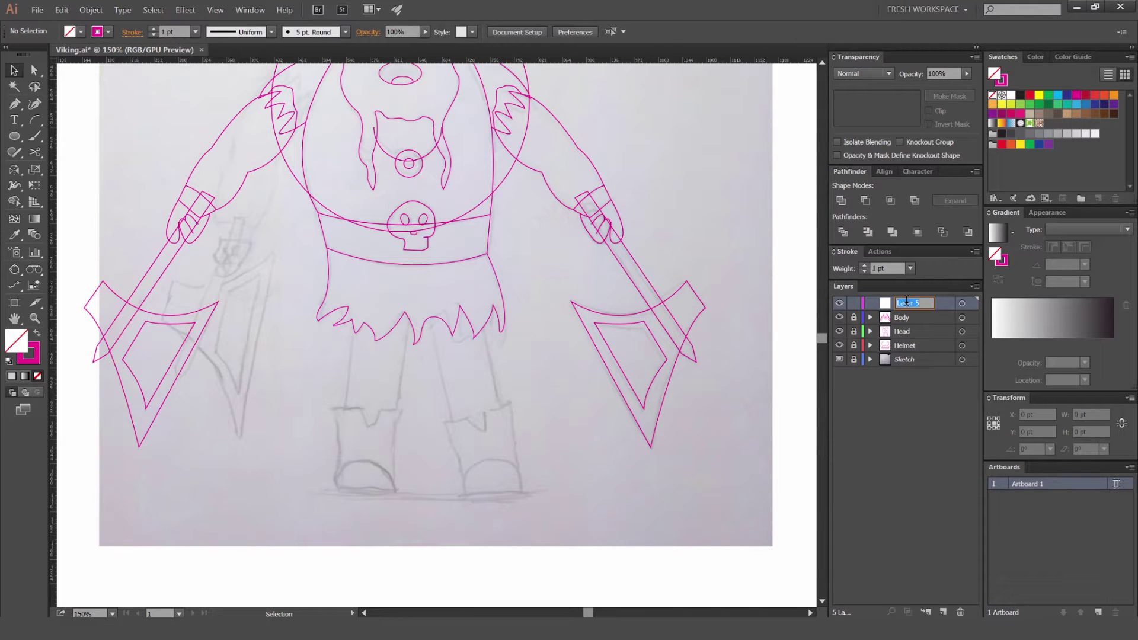
pyautogui.scroll(2, 443, 320)
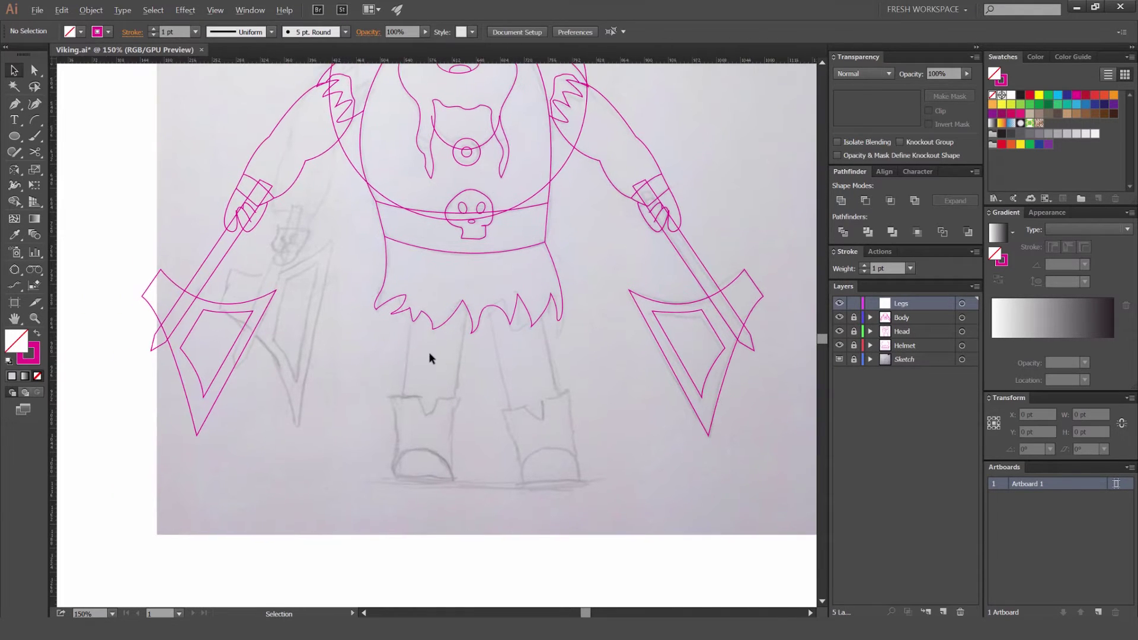
# Step: Draw a rectangle of about 79 by 196 pt over the sketch's left leg and tilt it slightly to follow the leg
pyautogui.press('m')
pyautogui.scroll(-2, 449, 342)
pyautogui.moveTo(416, 230); pyautogui.dragTo(505, 392)
pyautogui.press('v')
pyautogui.moveTo(514, 223); pyautogui.dragTo(507, 131)
pyautogui.hotkey('shift', 'Left')
pyautogui.press('Left')
pyautogui.moveTo(498, 270); pyautogui.dragTo(504, 269)
pyautogui.moveTo(525, 141); pyautogui.dragTo(508, 116)
# Step: Nudge the leg rectangle left and down over the sketched leg and deselect it
pyautogui.press('Left')
pyautogui.press('Left')
pyautogui.press('Left')
pyautogui.press('Left')
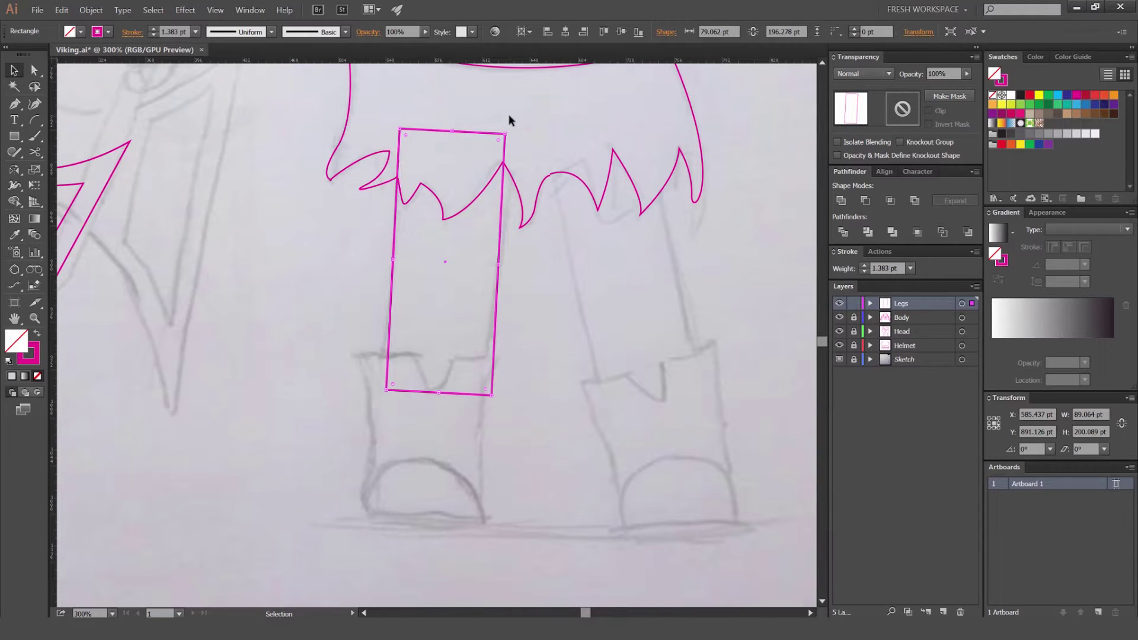
pyautogui.press('Down')
pyautogui.press('Down')
pyautogui.press('Left')
pyautogui.press('Left')
pyautogui.press('Down')
pyautogui.press('Down')
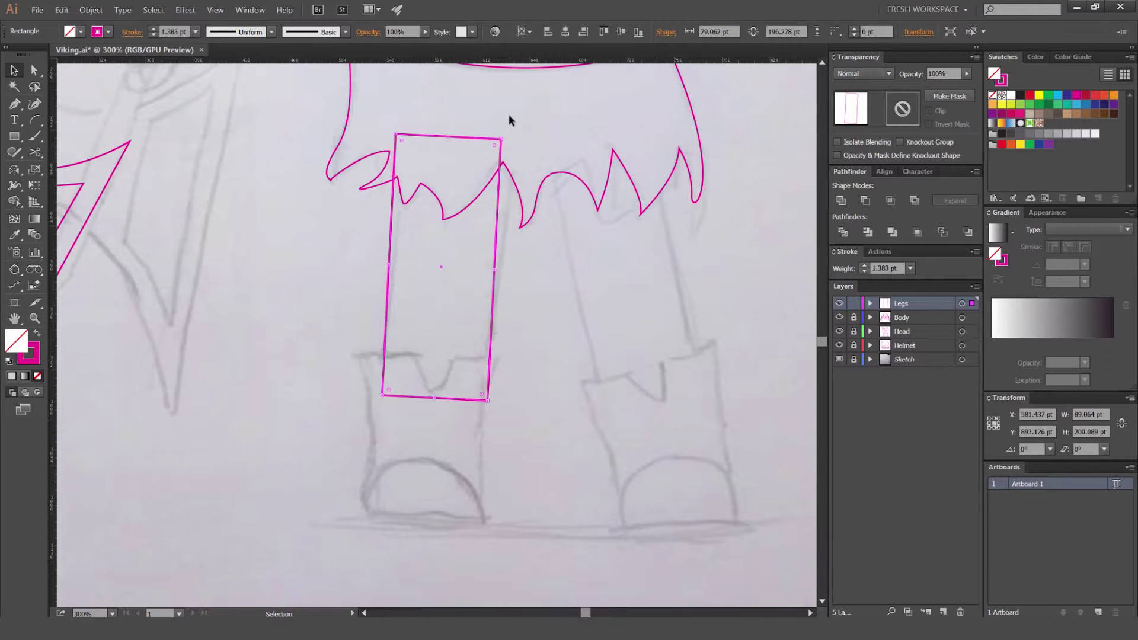
pyautogui.click(522, 395)
# Step: Trace the left boot's notched cuff and the upper part of its right side with the Pen tool
pyautogui.press('p')
pyautogui.hotkey('ctrl', '+')
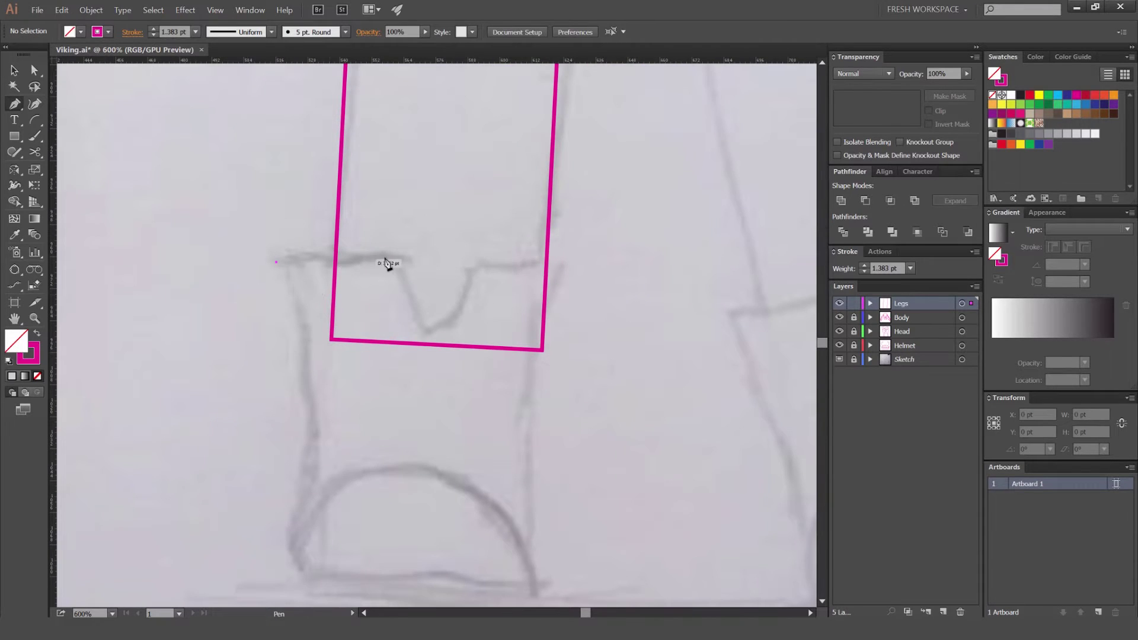
pyautogui.click(395, 261)
pyautogui.click(425, 331)
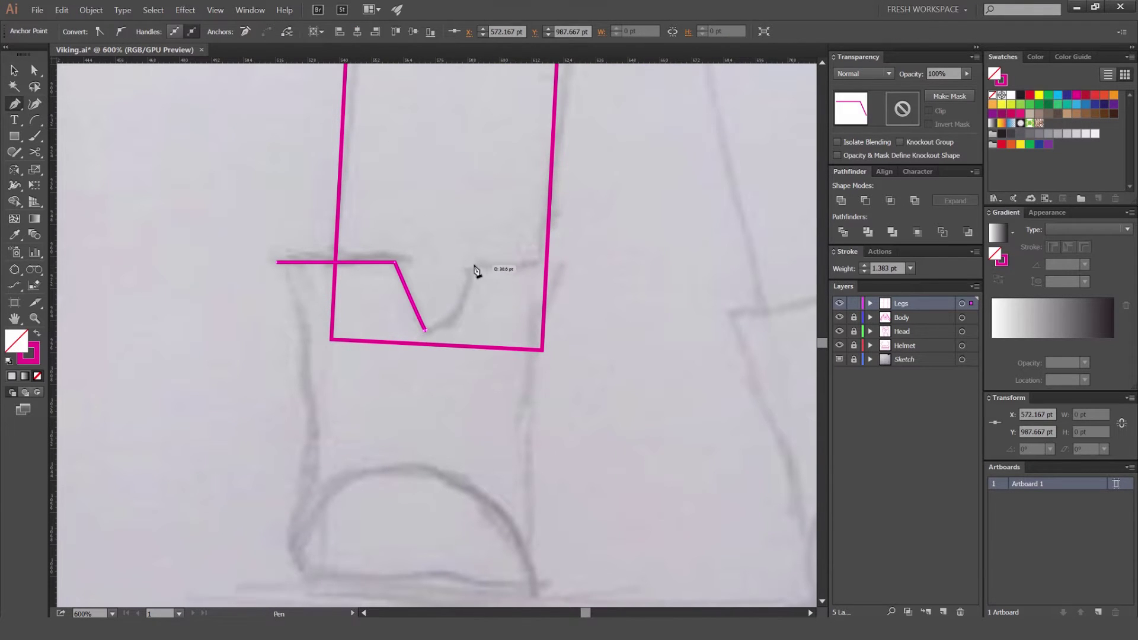
pyautogui.click(566, 266)
pyautogui.moveTo(544, 411); pyautogui.dragTo(555, 323)
pyautogui.click(552, 327)
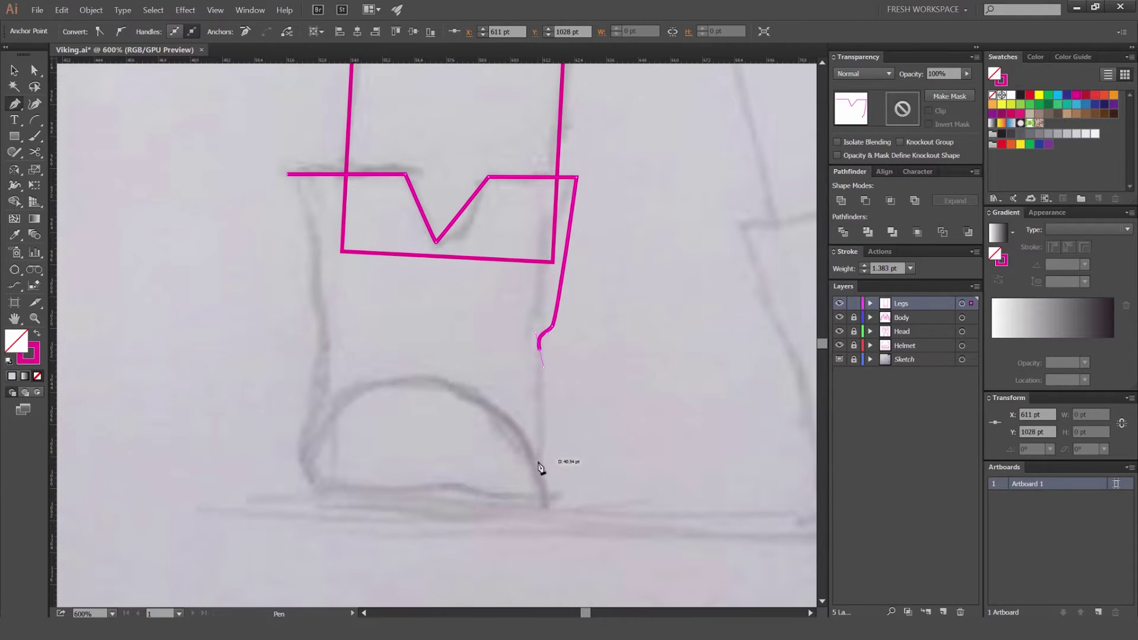
# Step: Curve the boot outline along the sole and up the left side, close it at the cuff, and fine-tune the left side
pyautogui.moveTo(498, 496); pyautogui.dragTo(502, 493)
pyautogui.moveTo(358, 474); pyautogui.dragTo(309, 453)
pyautogui.moveTo(316, 324); pyautogui.dragTo(317, 323)
pyautogui.moveTo(315, 320); pyautogui.dragTo(312, 291)
pyautogui.moveTo(310, 286); pyautogui.dragTo(319, 234)
pyautogui.click(318, 225)
pyautogui.click(287, 174)
pyautogui.press('v')
pyautogui.click(261, 164)
pyautogui.press('a')
pyautogui.moveTo(316, 227); pyautogui.dragTo(315, 227)
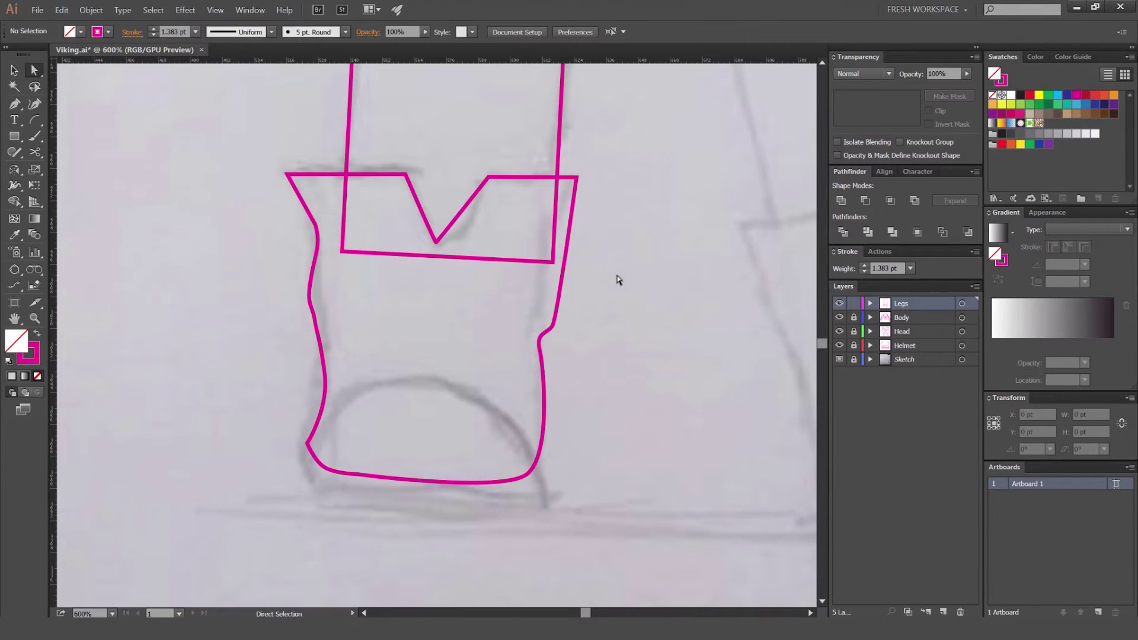
# Step: Draw a circle about 106 pt across over the left boot's toe and delete its lowest anchor to leave a half circle
pyautogui.scroll(-4, 617, 279)
pyautogui.hscroll(-1, 617, 280)
pyautogui.press('l')
pyautogui.moveTo(458, 338); pyautogui.dragTo(593, 478)
pyautogui.press('a')
pyautogui.moveTo(425, 444); pyautogui.dragTo(419, 526)
pyautogui.press('Delete')
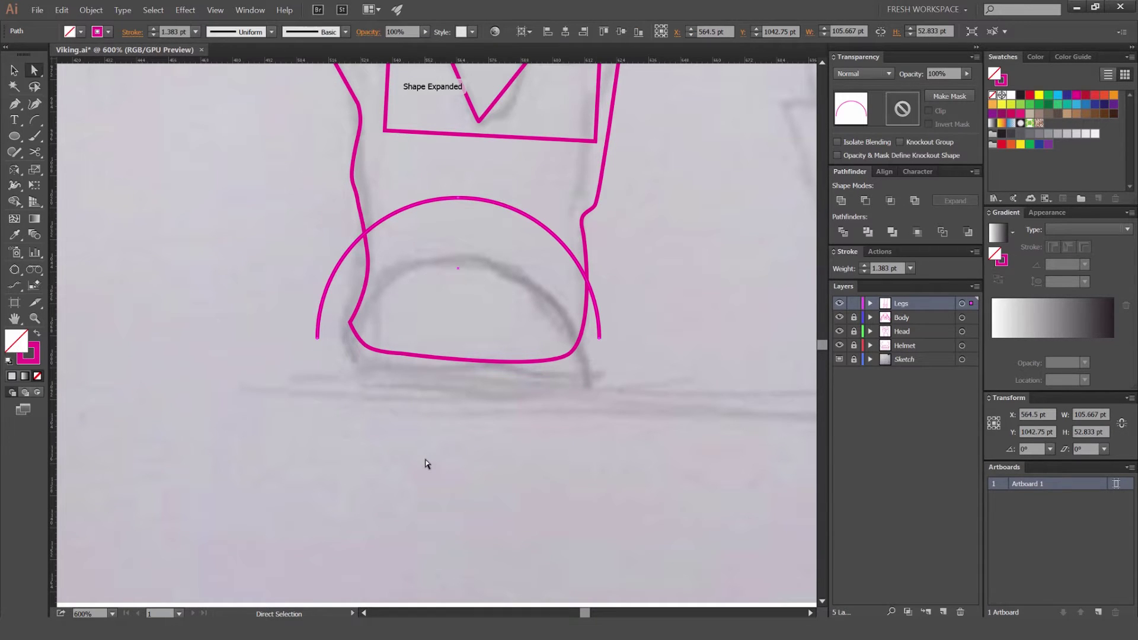
# Step: Join the half circle's open ends with a straight base and move it down 10 pt over the boot's toe
pyautogui.press('v')
pyautogui.hotkey('ctrl', 'j')
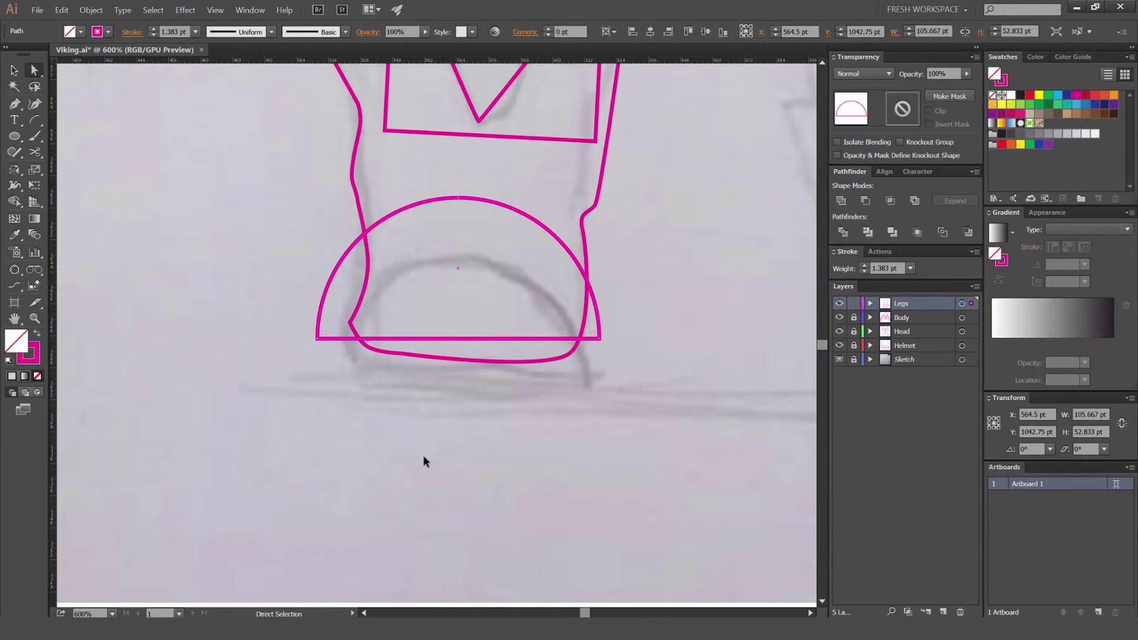
pyautogui.click(424, 458)
pyautogui.click(548, 212)
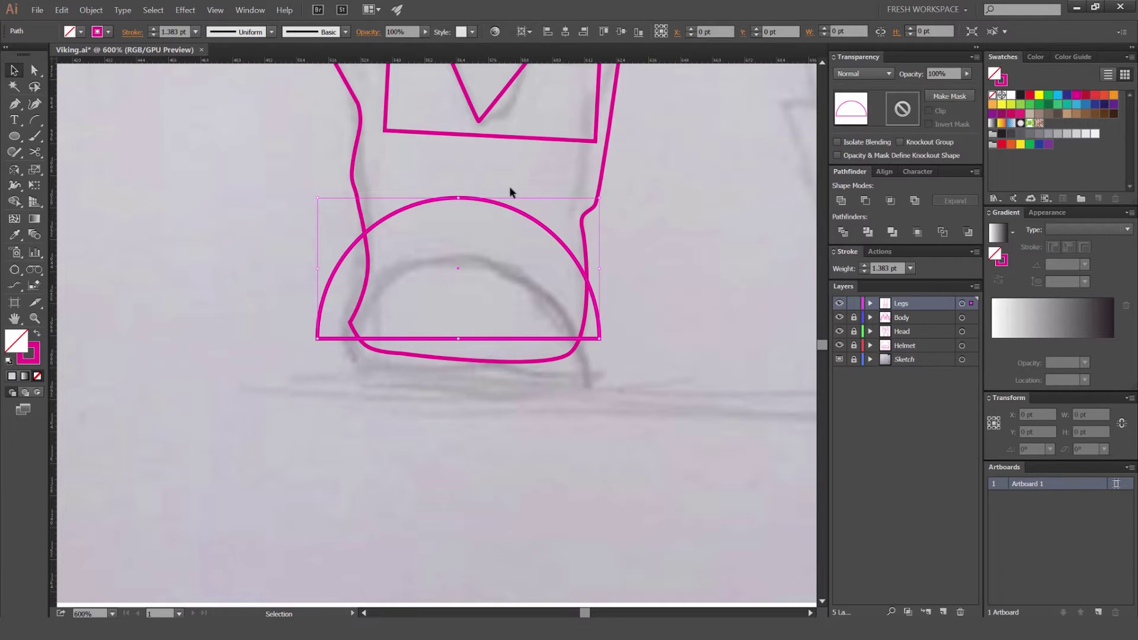
pyautogui.hotkey('shift', 'Down')
pyautogui.hotkey('shift', 'Down')
pyautogui.hotkey('shift', 'Up')
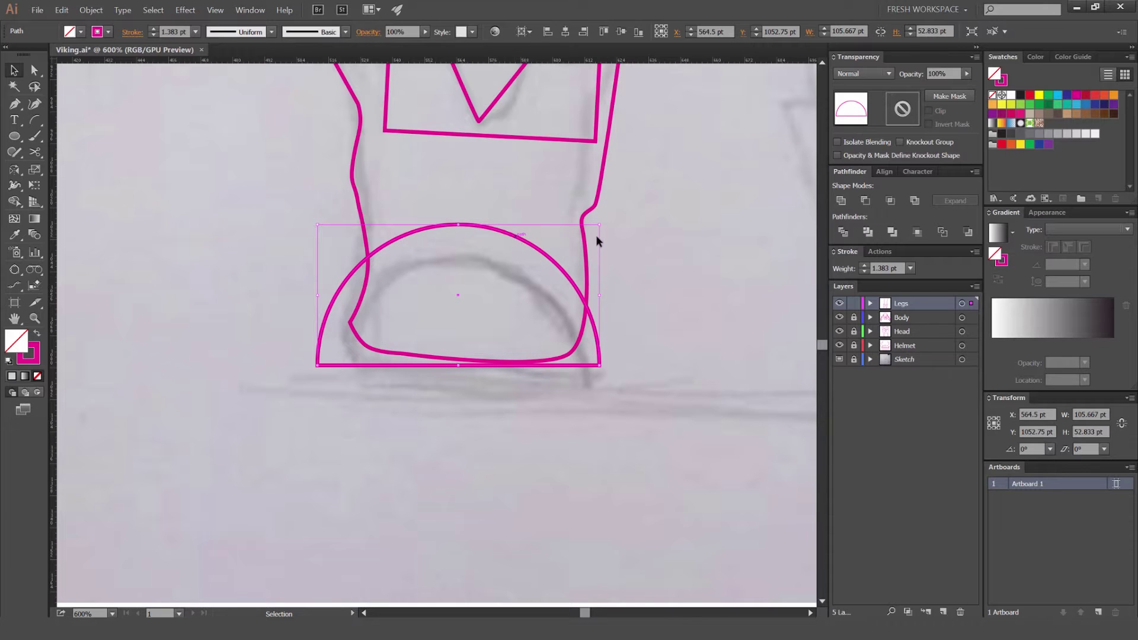
# Step: Scale the half circle down slightly and move it 10 pt down over the left boot's toe
pyautogui.moveTo(600, 226)
pyautogui.mouseDown()
pyautogui.moveTo(610, 236)
pyautogui.moveTo(589, 235)
pyautogui.moveTo(594, 254)
pyautogui.mouseUp()
pyautogui.hotkey('shift', 'Down')
pyautogui.click(701, 255)
pyautogui.scroll(-3, 707, 255)
pyautogui.scroll(2, 552, 306)
# Step: Merge the half circle with the overlapping bottom of the left boot using Shape Builder to form the toe cap
pyautogui.moveTo(707, 255); pyautogui.dragTo(447, 382)
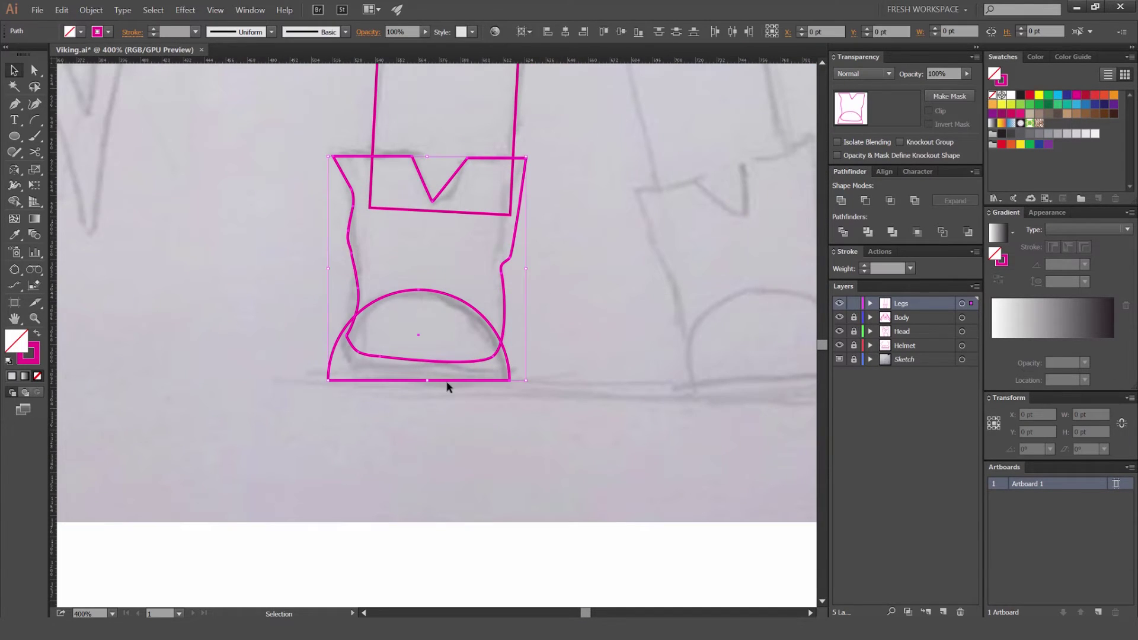
pyautogui.hotkey('shift', 'm')
pyautogui.moveTo(434, 328); pyautogui.dragTo(400, 373)
pyautogui.press('v')
pyautogui.click(566, 266)
# Step: Merge the left leg's overlap into the boot with Shape Builder so the leg ends at the notched cuff
pyautogui.moveTo(486, 127); pyautogui.dragTo(399, 270)
pyautogui.hotkey('shift', 'm')
pyautogui.moveTo(463, 227); pyautogui.dragTo(469, 193)
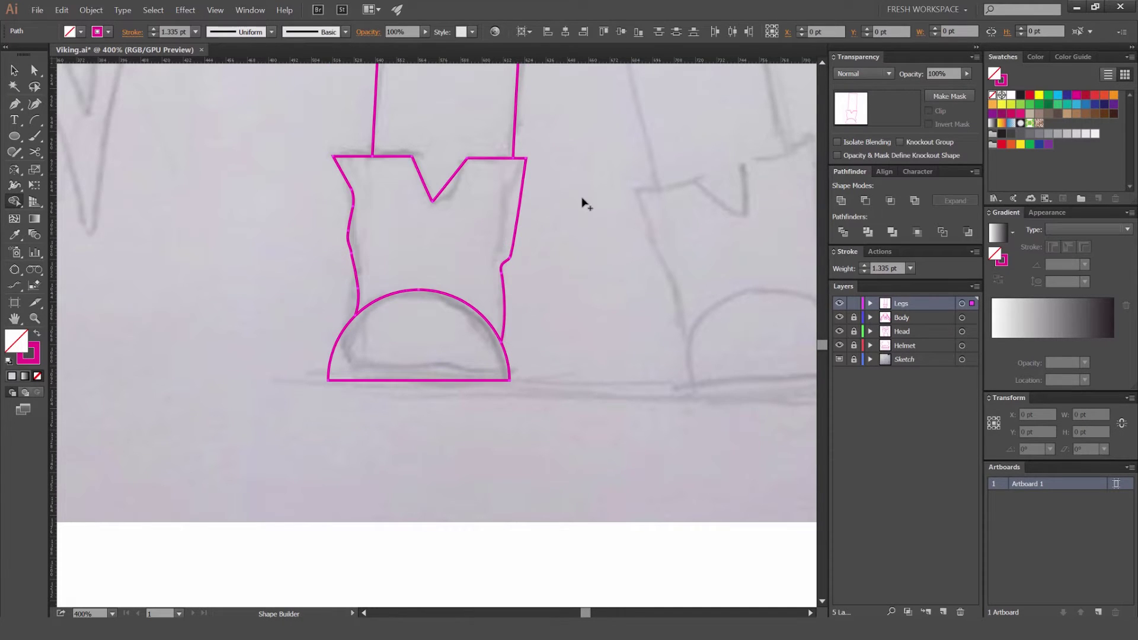
pyautogui.press('v')
pyautogui.click(583, 199)
pyautogui.scroll(-5, 584, 198)
pyautogui.scroll(5, 598, 218)
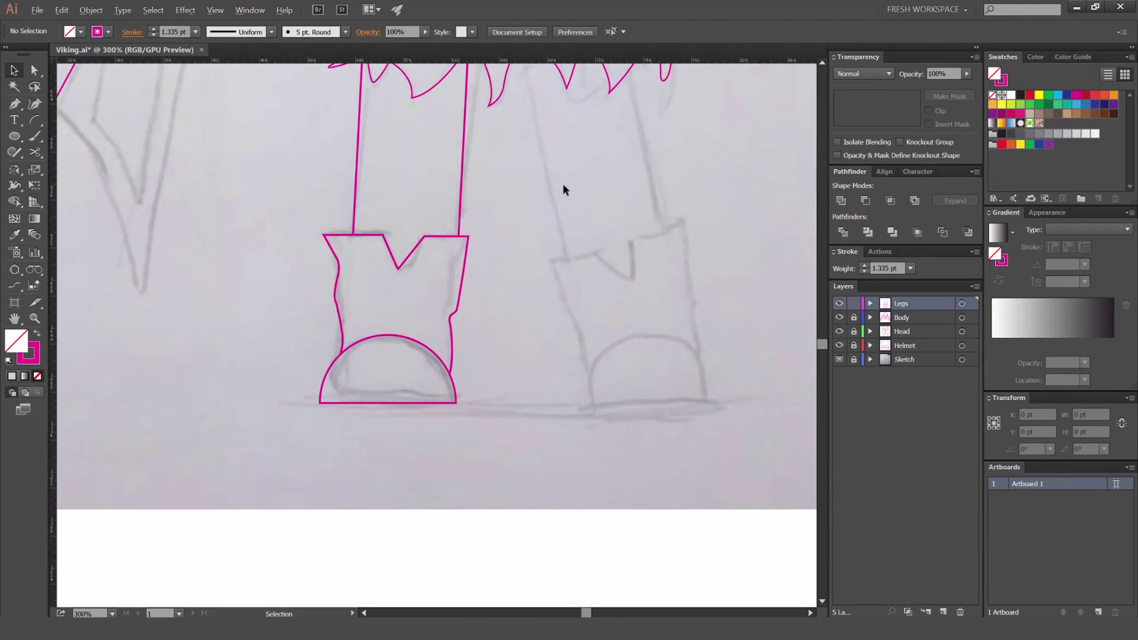
# Step: Reflect a copy of the left leg and boot across a vertical axis between the two legs
pyautogui.click(435, 373)
pyautogui.press('o')
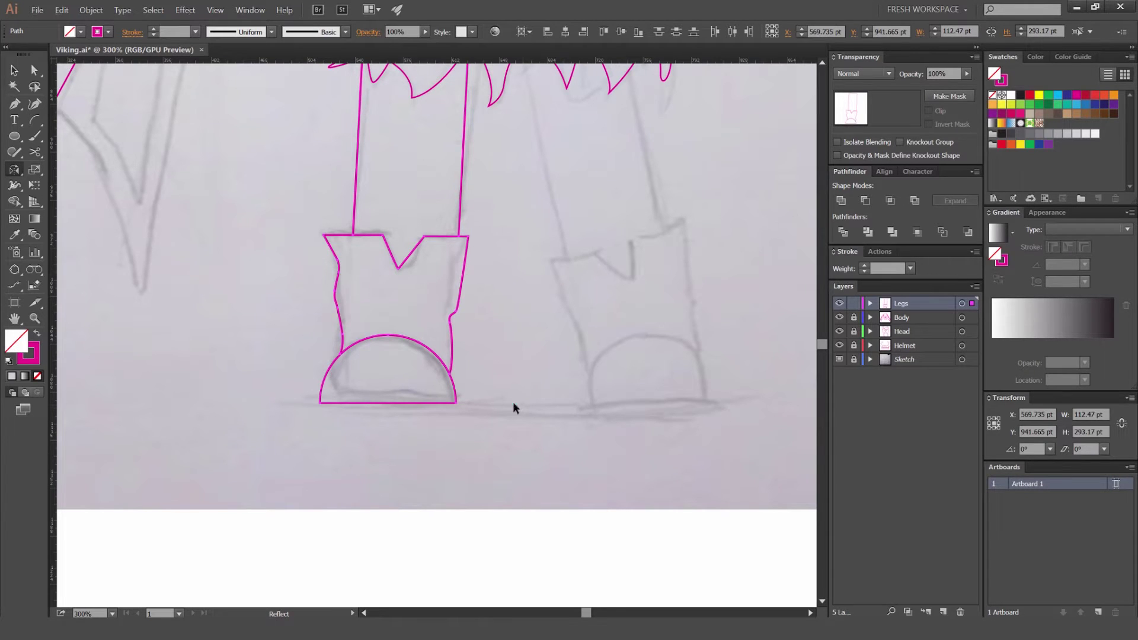
pyautogui.keyDown('alt'); pyautogui.click(514, 404); pyautogui.keyUp('alt')
pyautogui.click(419, 402)
pyautogui.press('v')
pyautogui.click(719, 315)
# Step: Move the mirrored leg and boot 30 pt to the left, closer to the first leg
pyautogui.scroll(-2, 716, 308)
pyautogui.press('space')
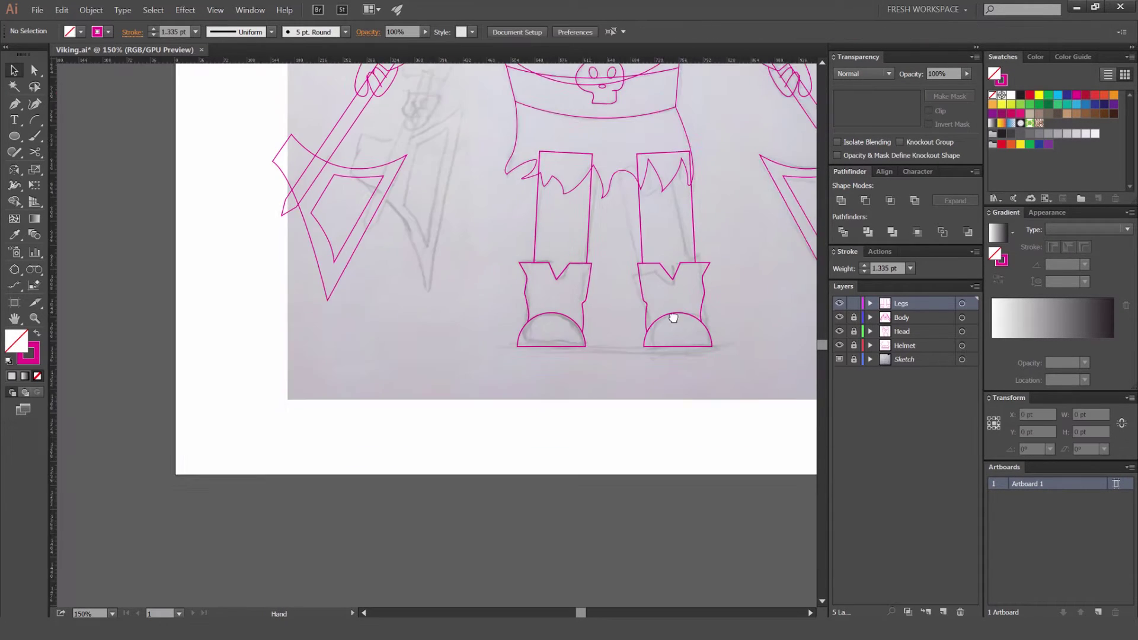
pyautogui.moveTo(673, 318); pyautogui.dragTo(584, 417)
pyautogui.scroll(2, 633, 311)
pyautogui.click(595, 363)
pyautogui.moveTo(691, 344); pyautogui.dragTo(464, 585)
pyautogui.hotkey('shift', 'Left')
pyautogui.hotkey('shift', 'Left')
pyautogui.hotkey('shift', 'Left')
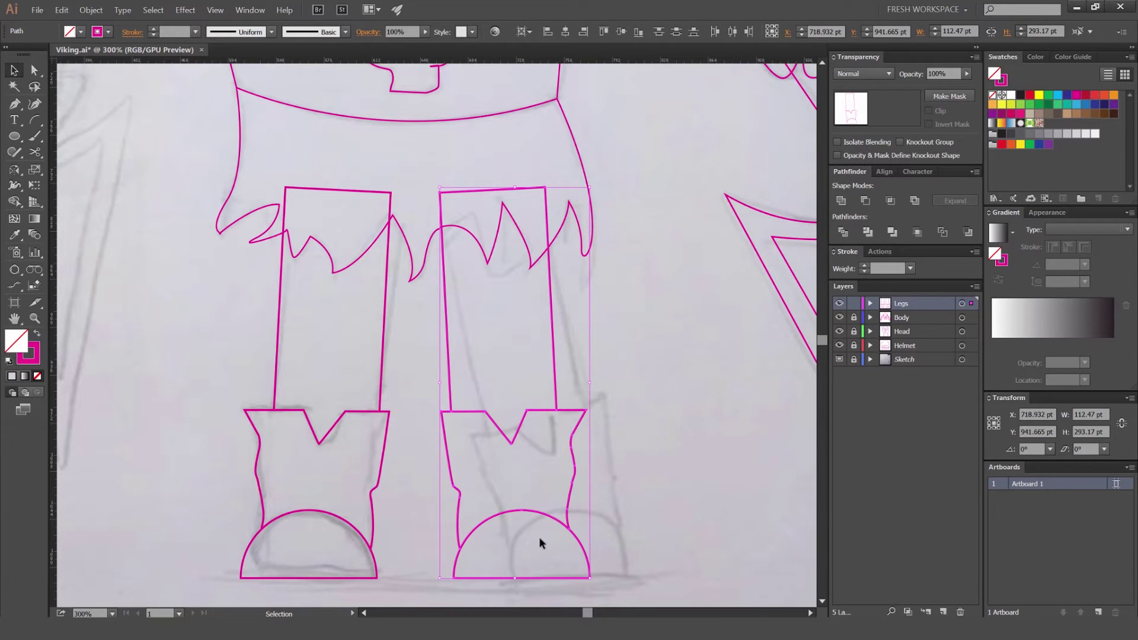
# Step: Examine the whole figure with both legs in place
pyautogui.click(663, 421)
pyautogui.scroll(-4, 699, 391)
pyautogui.scroll(2, 652, 406)
pyautogui.scroll(4, 652, 402)
pyautogui.scroll(-3, 560, 403)
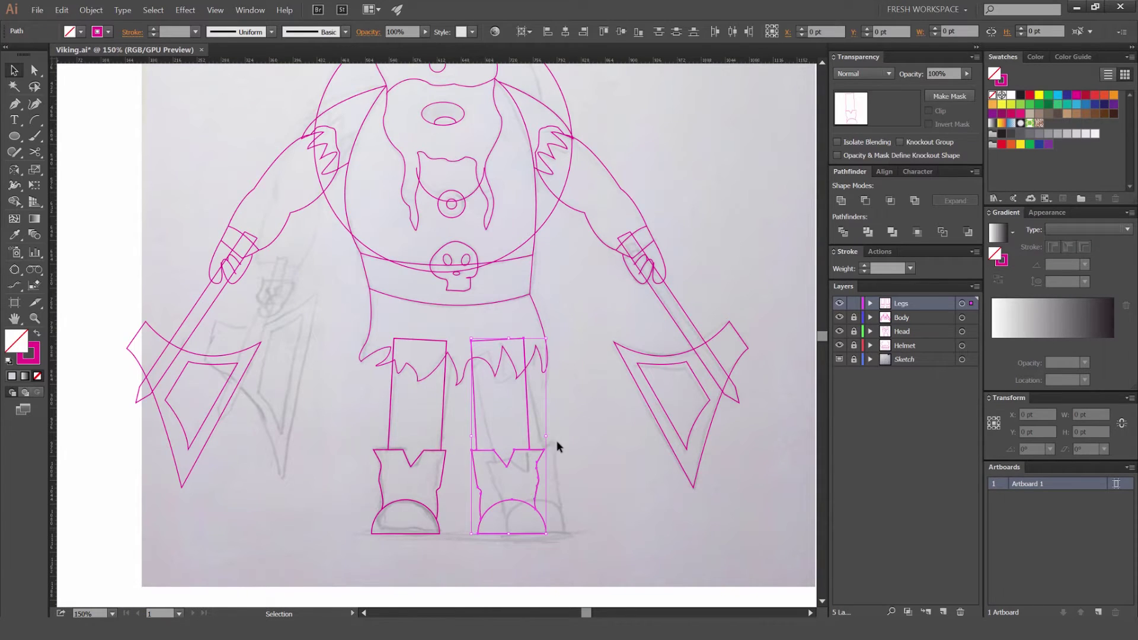
pyautogui.scroll(1, 596, 391)
pyautogui.scroll(-2, 595, 397)
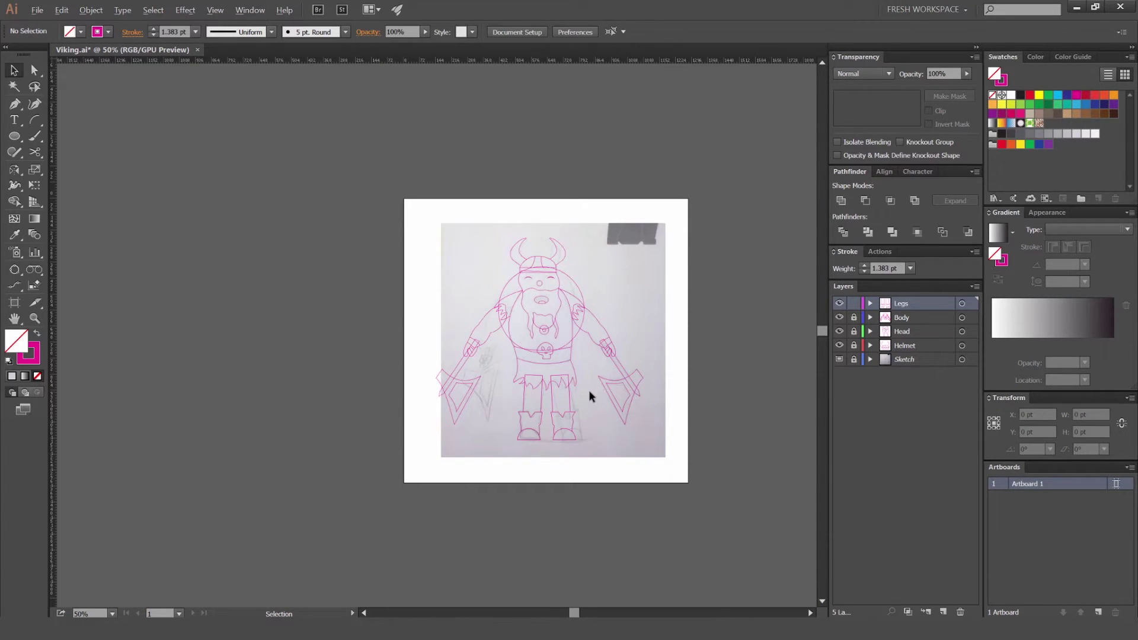
# Step: Try rotating the right leg and boot together slightly counter-clockwise
pyautogui.scroll(2, 590, 393)
pyautogui.click(519, 531)
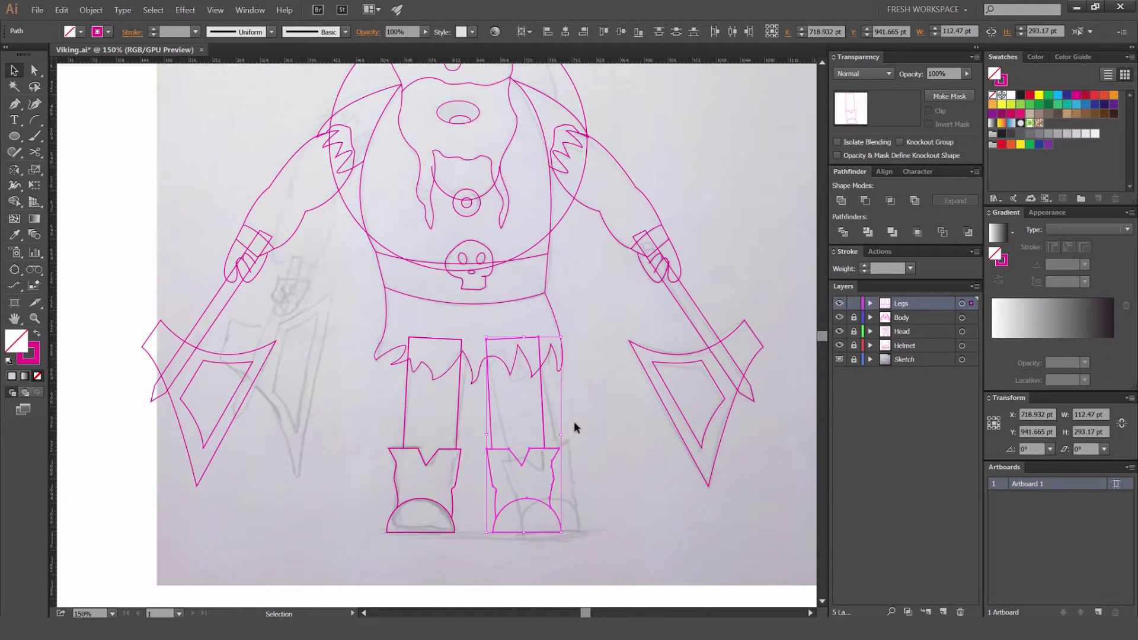
pyautogui.moveTo(563, 337); pyautogui.dragTo(564, 342)
pyautogui.click(610, 436)
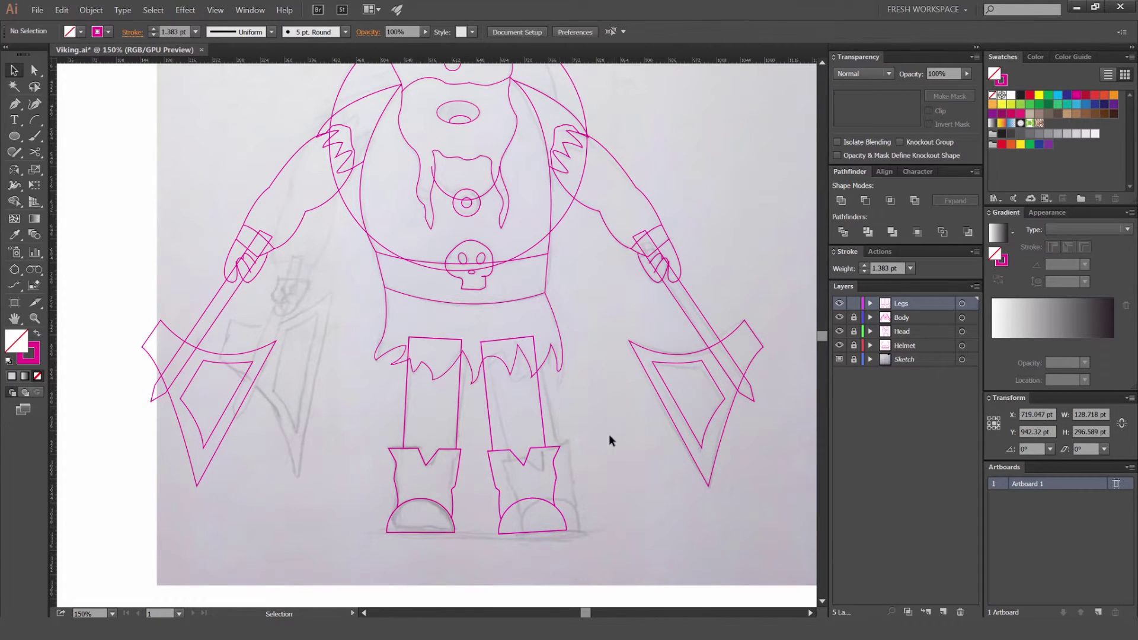
pyautogui.scroll(2, 541, 546)
pyautogui.press('a')
pyautogui.hotkey('ctrl', 'z')
# Step: Rotate only the right leg, without its boot, slightly counter-clockwise
pyautogui.press('a')
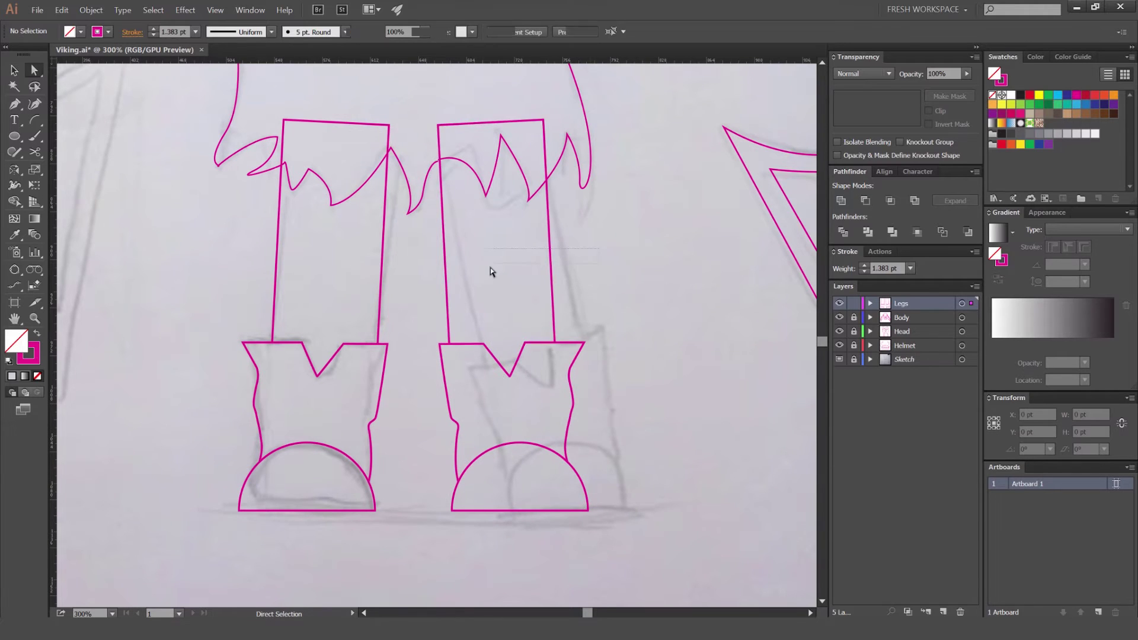
pyautogui.click(546, 228)
pyautogui.moveTo(571, 204); pyautogui.dragTo(564, 256)
pyautogui.press('v')
pyautogui.click(484, 312)
pyautogui.click(540, 255)
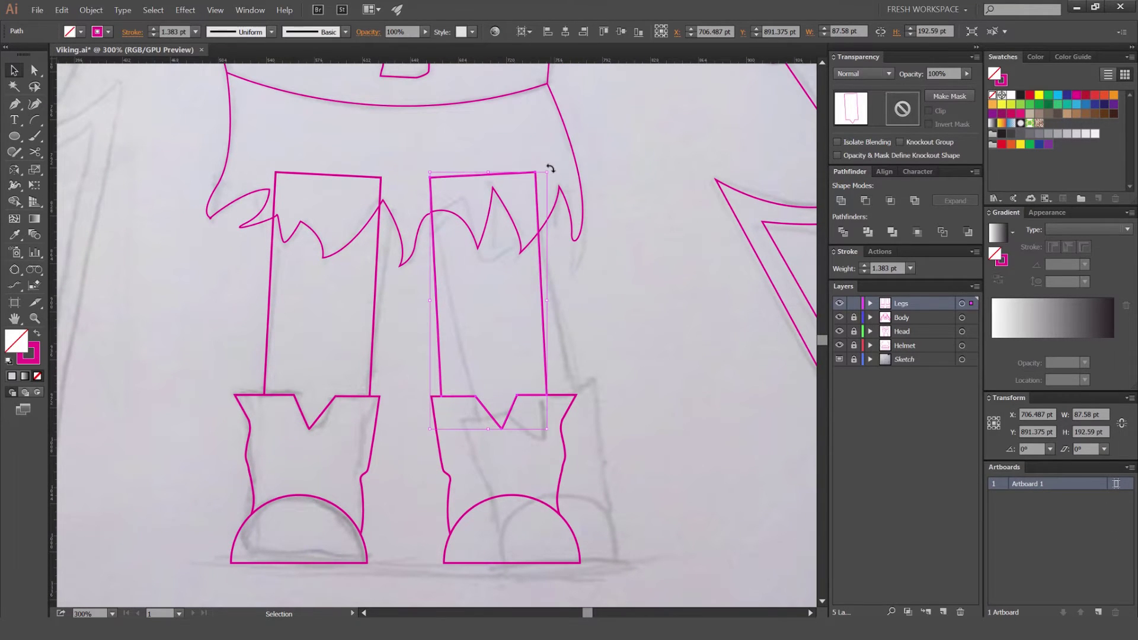
pyautogui.moveTo(550, 168); pyautogui.dragTo(545, 163)
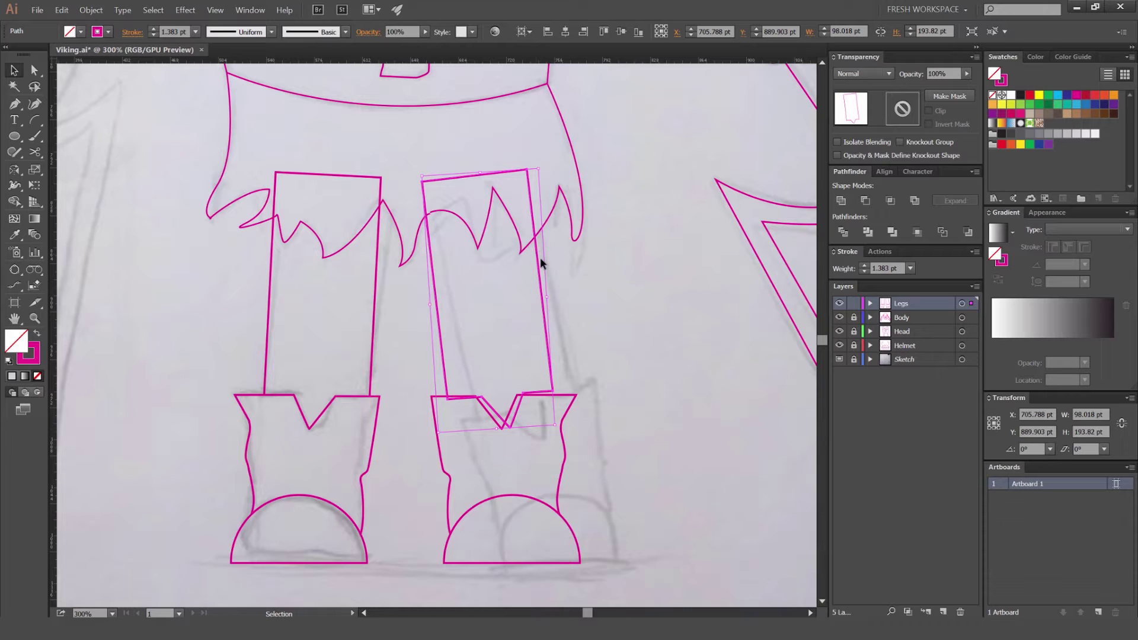
# Step: Move the right leg 20 pt down and 2 pt right, and stretch it upward to about 217 pt high
pyautogui.hotkey('shift', 'Down')
pyautogui.hotkey('shift', 'Down')
pyautogui.press('Right')
pyautogui.press('Right')
pyautogui.moveTo(484, 199); pyautogui.dragTo(483, 170)
pyautogui.click(618, 317)
# Step: Nudge the right leg 1 pt to the right over its boot
pyautogui.scroll(1, 491, 351)
pyautogui.moveTo(565, 331); pyautogui.dragTo(551, 277)
pyautogui.click(555, 293)
pyautogui.click(617, 225)
pyautogui.moveTo(623, 206); pyautogui.dragTo(589, 240)
pyautogui.click(515, 281)
pyautogui.press('Right')
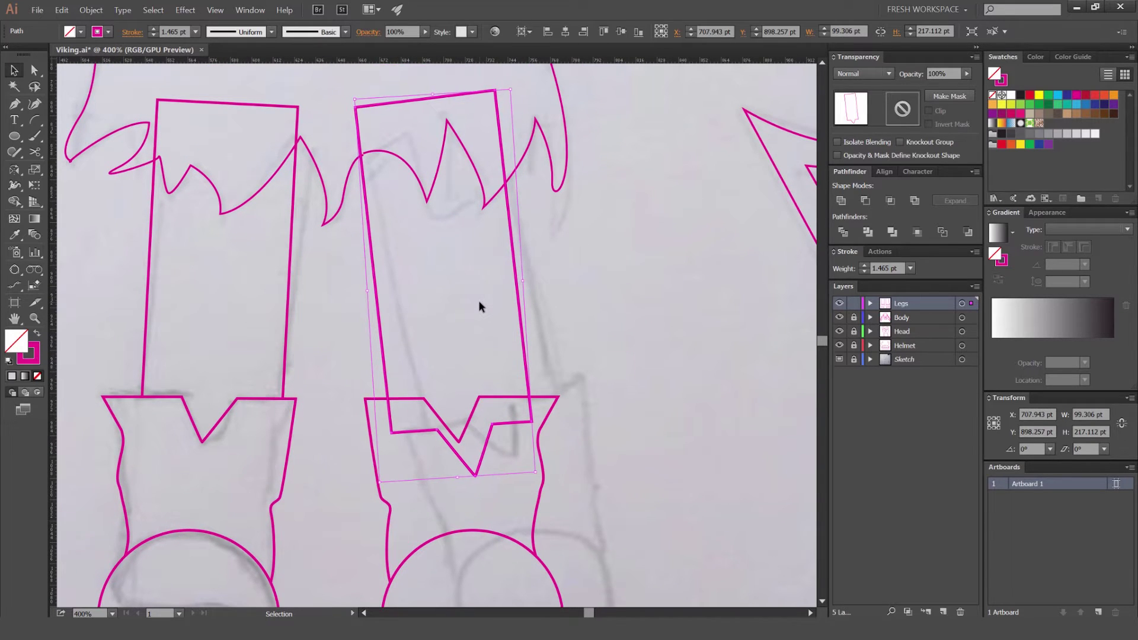
# Step: Try the right leg 1 pt lower and 2 pt further right
pyautogui.press('Down')
pyautogui.press('Right')
pyautogui.press('Right')
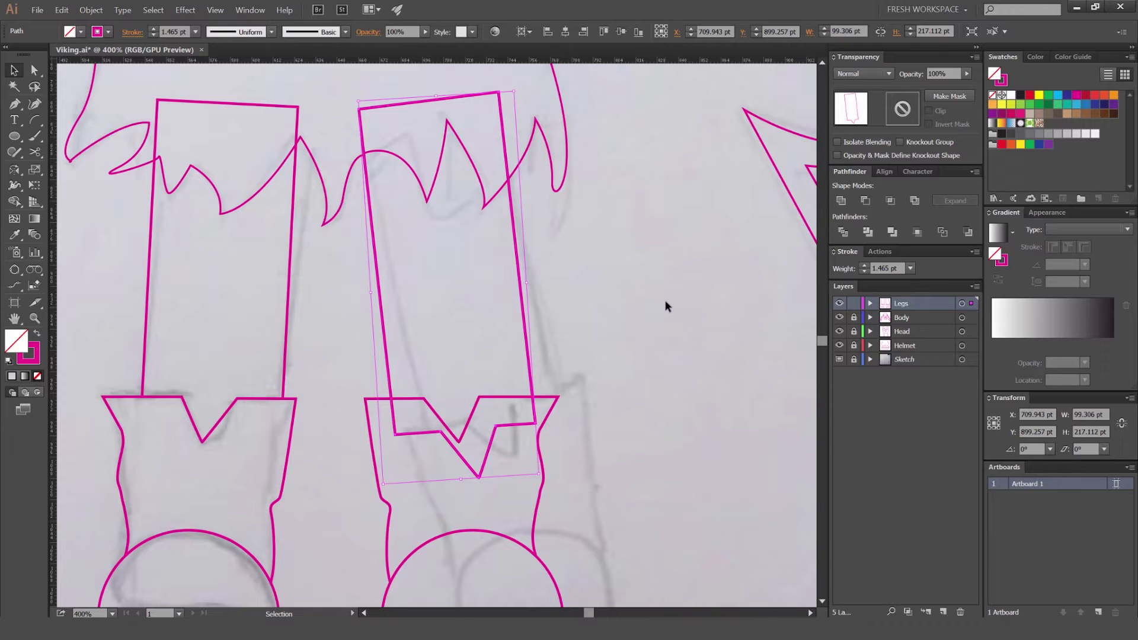
pyautogui.press('Up')
pyautogui.press('Left')
pyautogui.press('Left')
# Step: Merge the right leg's overlap into its boot with Shape Builder so the leg ends at the notched cuff
pyautogui.moveTo(645, 306); pyautogui.dragTo(365, 468)
pyautogui.hotkey('shift', 'm')
pyautogui.moveTo(483, 440); pyautogui.dragTo(528, 445)
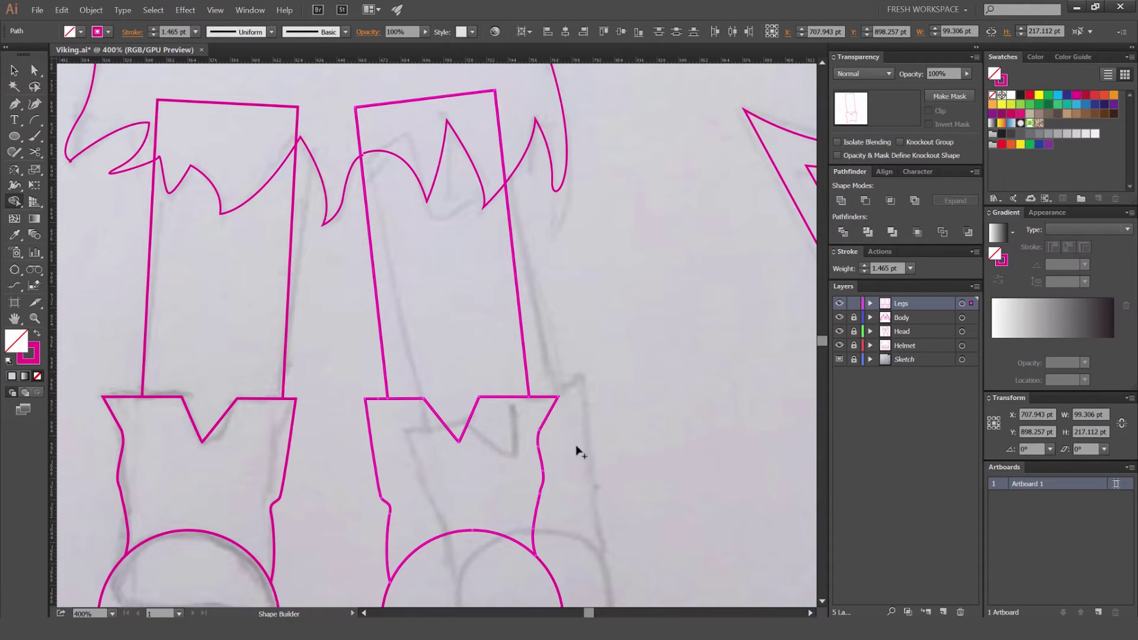
pyautogui.press('v')
pyautogui.click(579, 449)
# Step: Try moving the right leg up and away from its boot
pyautogui.moveTo(526, 367); pyautogui.dragTo(583, 333)
pyautogui.hotkey('ctrl', 'z')
pyautogui.click(286, 346)
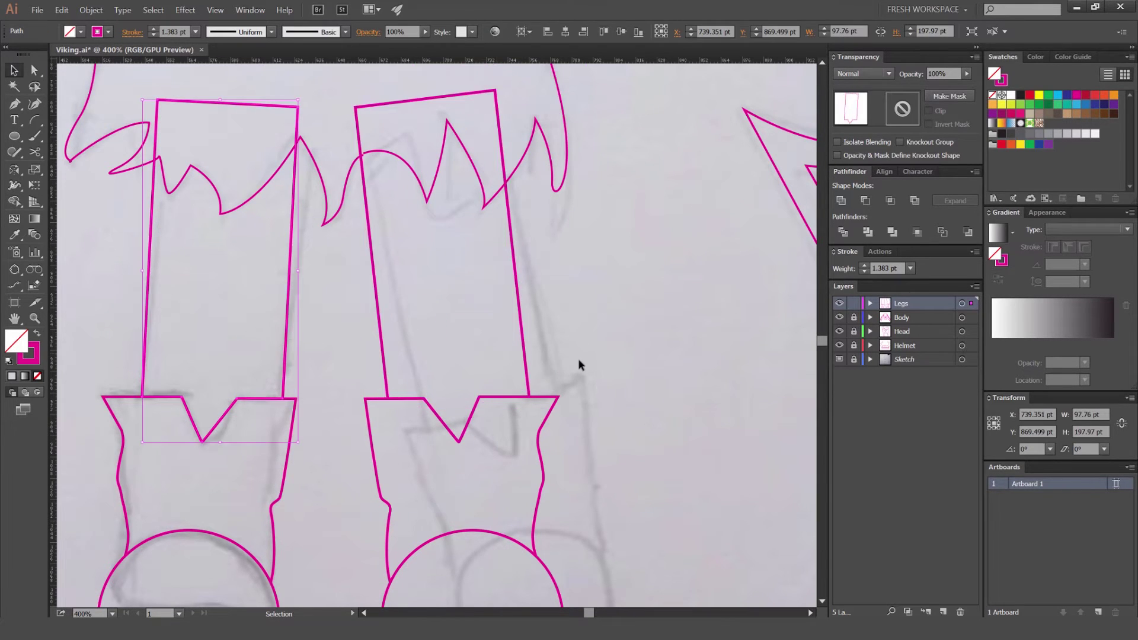
pyautogui.click(581, 359)
# Step: Lock the Legs layer
pyautogui.scroll(-5, 586, 355)
pyautogui.moveTo(648, 232); pyautogui.dragTo(586, 294)
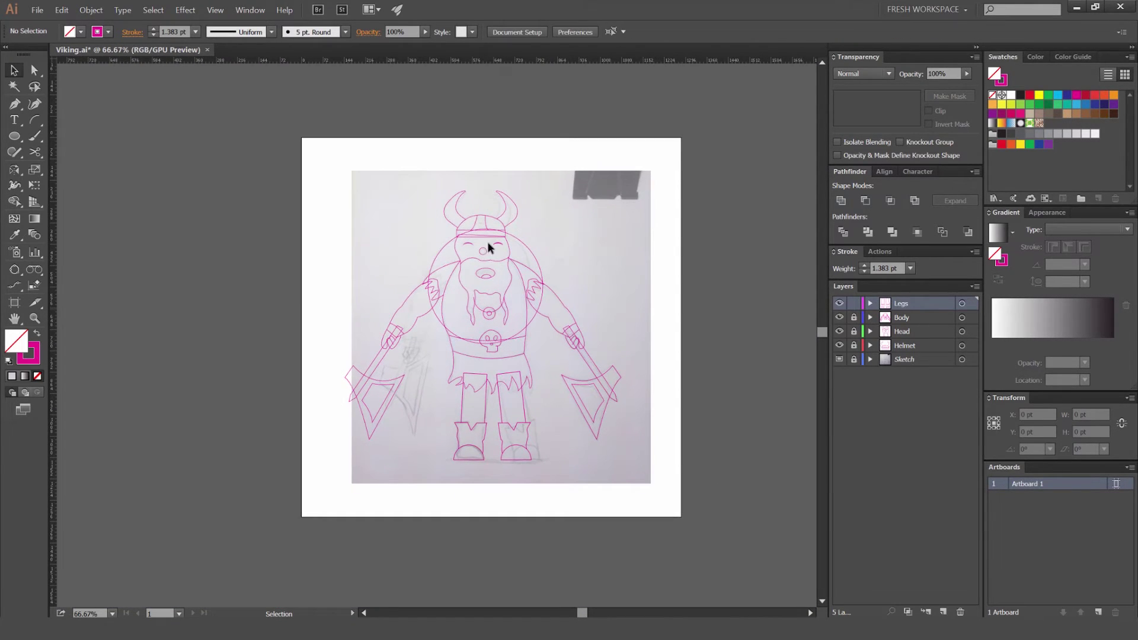
pyautogui.hotkey('ctrl', '+')
pyautogui.hotkey('ctrl', '+')
pyautogui.click(854, 304)
pyautogui.hotkey('ctrl', '-')
pyautogui.hotkey('ctrl', '-')
# Step: Hide the Body, Head, Helmet and Legs layers to view the bare sketch, and show them again
pyautogui.moveTo(842, 322); pyautogui.dragTo(841, 334)
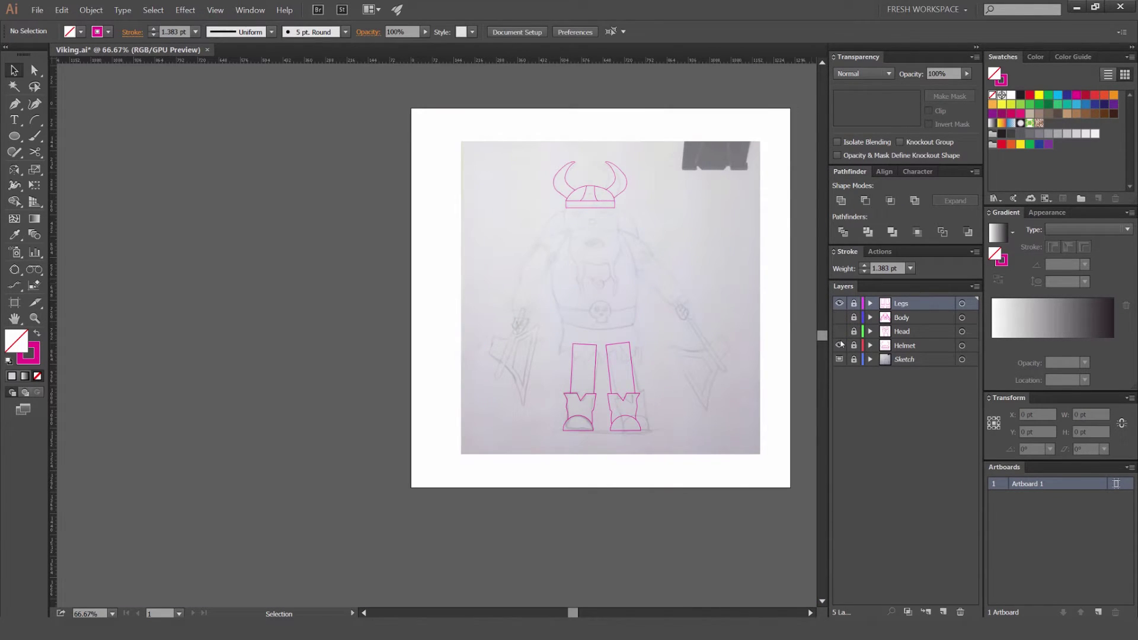
pyautogui.click(839, 346)
pyautogui.click(840, 303)
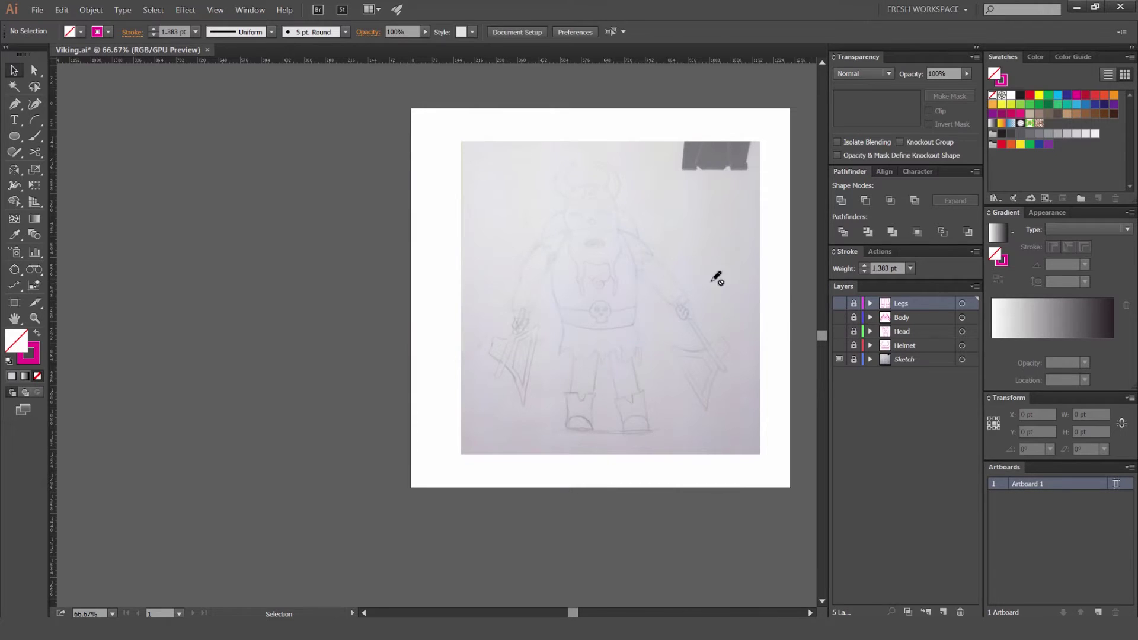
pyautogui.moveTo(678, 283); pyautogui.dragTo(593, 285)
pyautogui.hotkey('ctrl', '+')
pyautogui.click(840, 304)
pyautogui.click(839, 318)
pyautogui.click(840, 331)
pyautogui.click(840, 345)
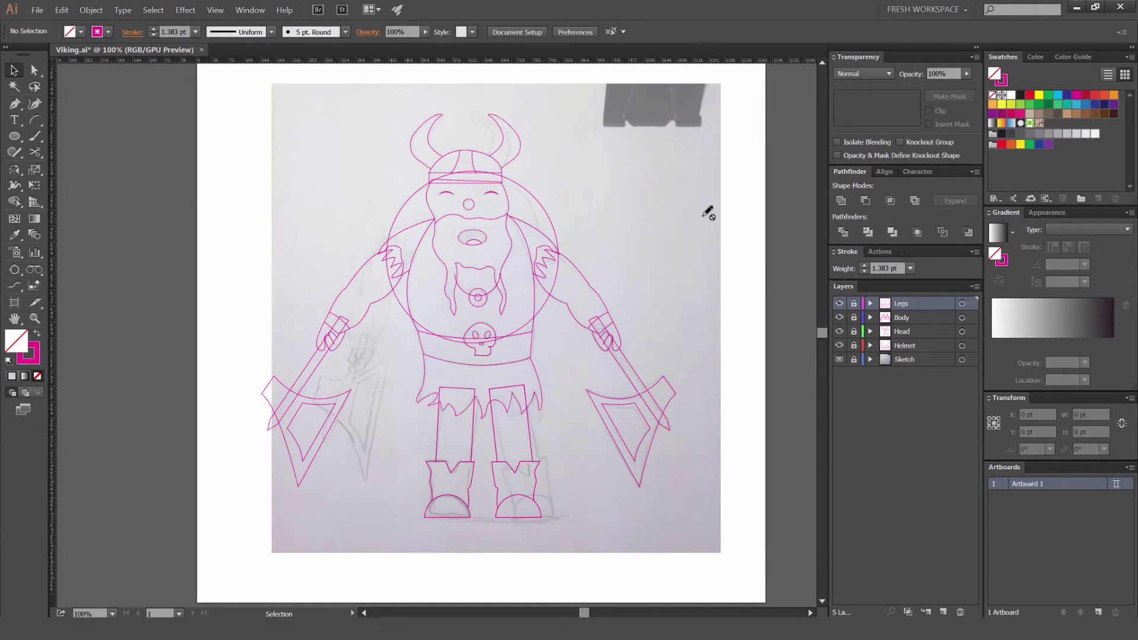
# Step: Unlock the Body, Legs and Head layers
pyautogui.moveTo(707, 211); pyautogui.dragTo(633, 219)
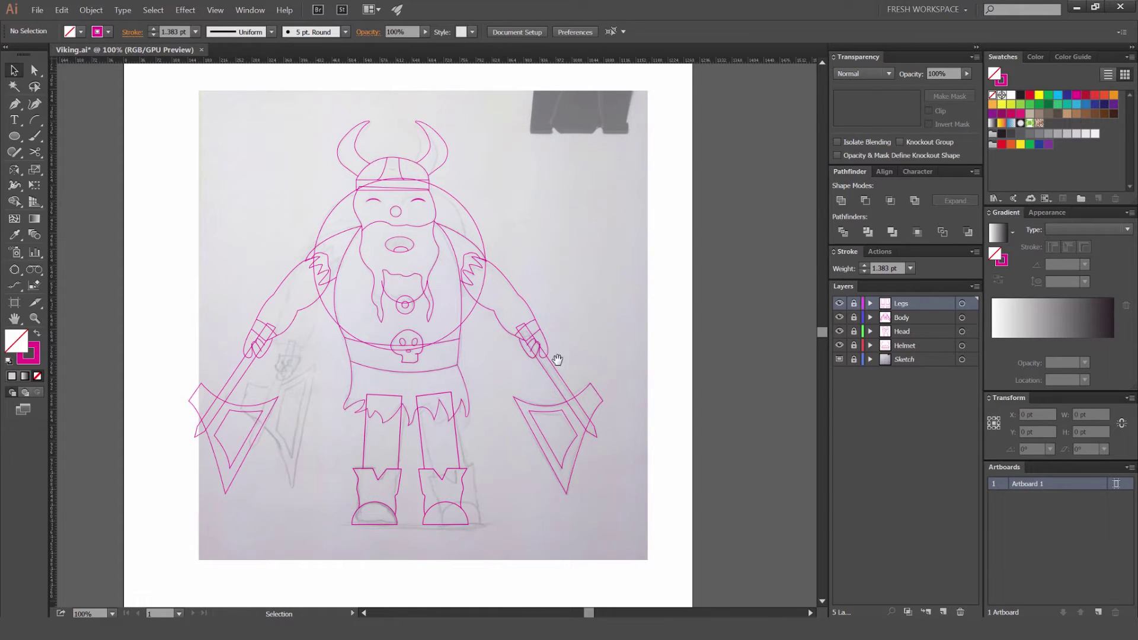
pyautogui.moveTo(557, 360); pyautogui.dragTo(563, 359)
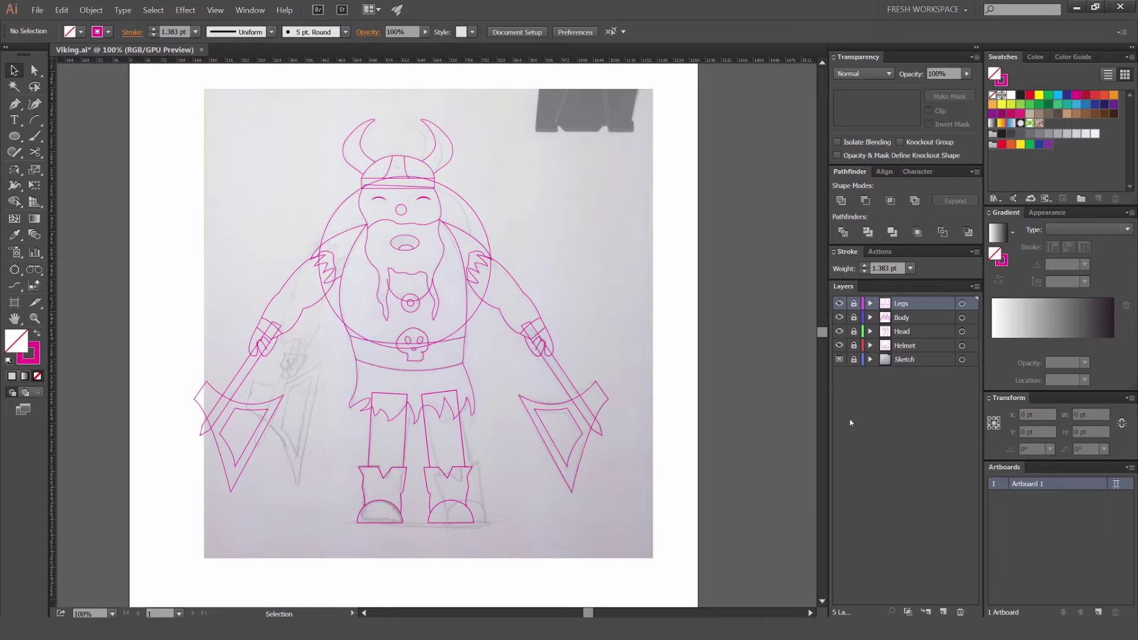
pyautogui.moveTo(555, 297); pyautogui.dragTo(630, 313)
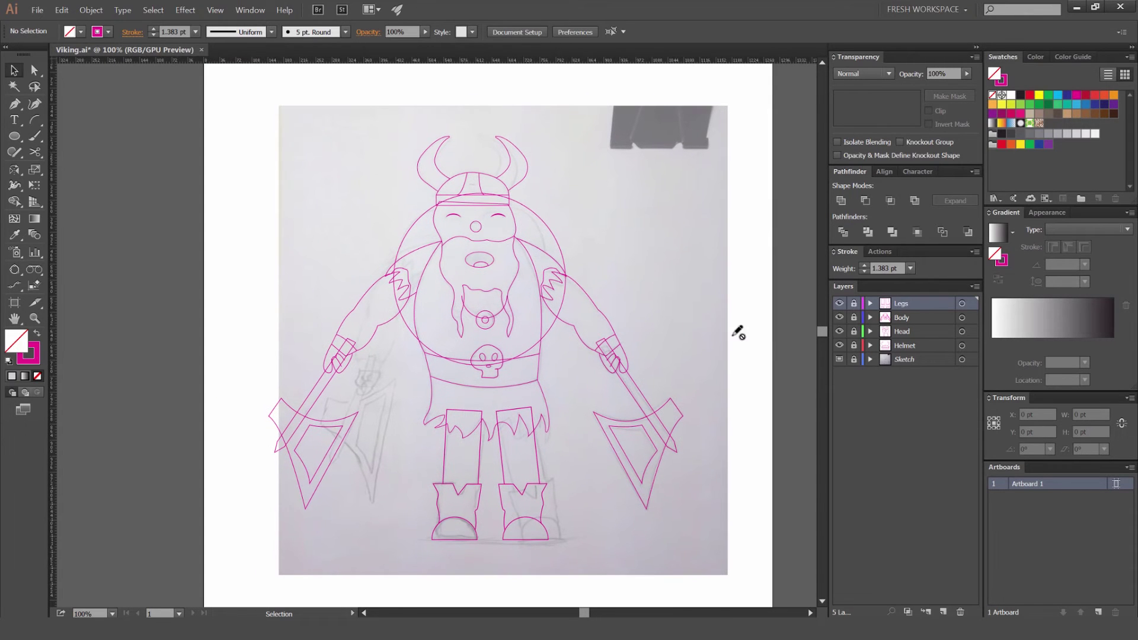
pyautogui.moveTo(686, 275); pyautogui.dragTo(660, 290)
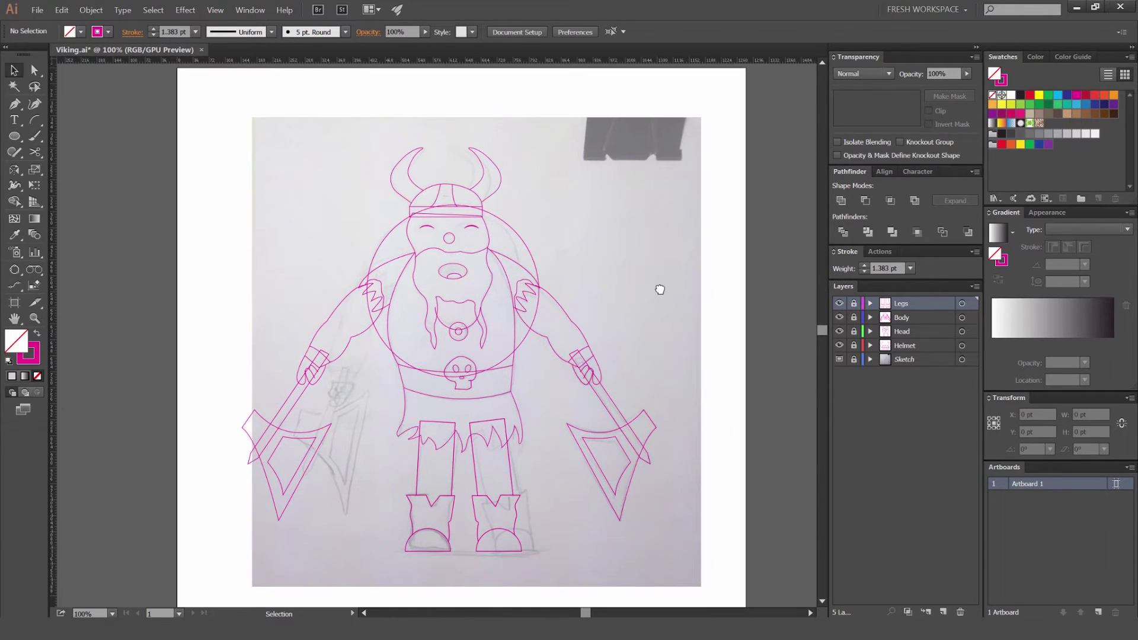
pyautogui.click(854, 317)
pyautogui.moveTo(855, 304); pyautogui.dragTo(854, 334)
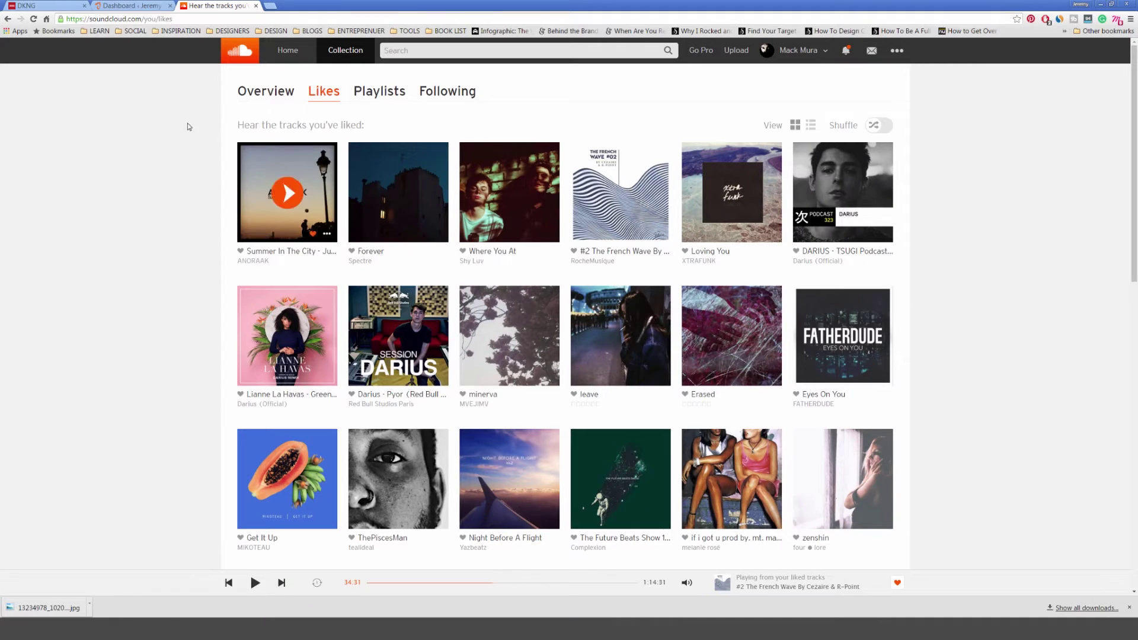
# Step: Switch to the web browser and open the bookmarked LOL Colors palette site in a new tab
pyautogui.click(271, 5)
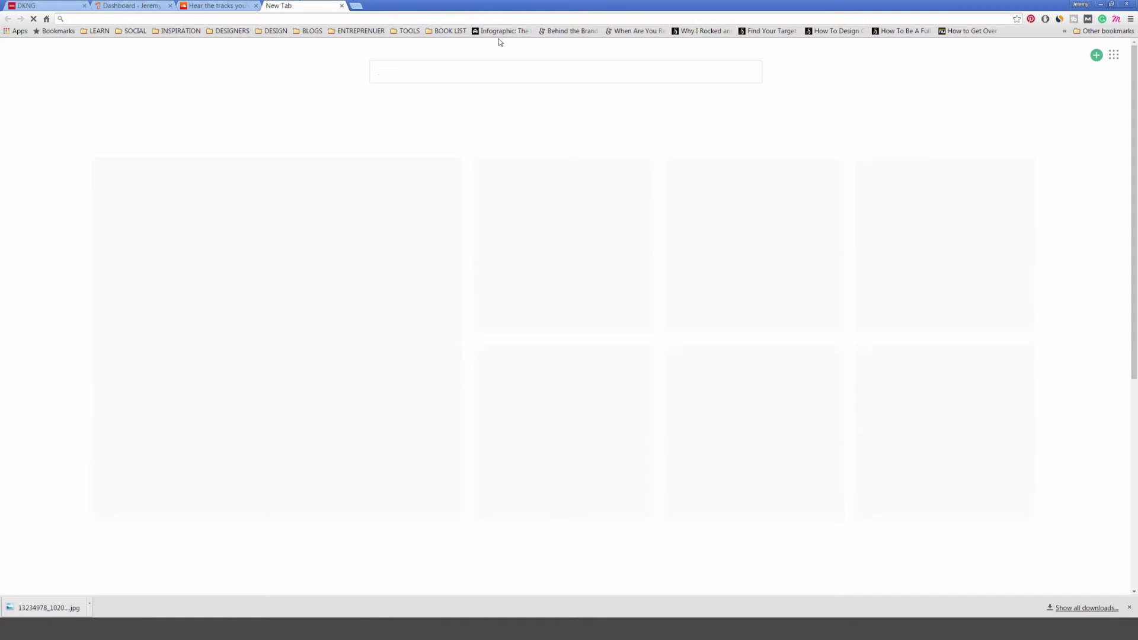
pyautogui.click(409, 30)
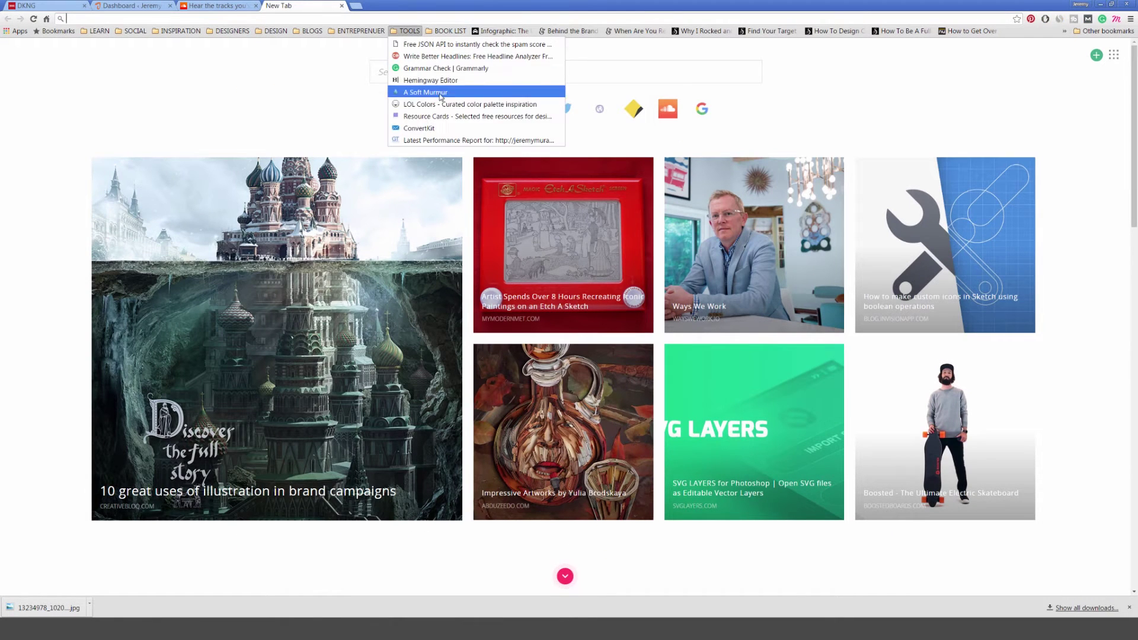
pyautogui.click(425, 105)
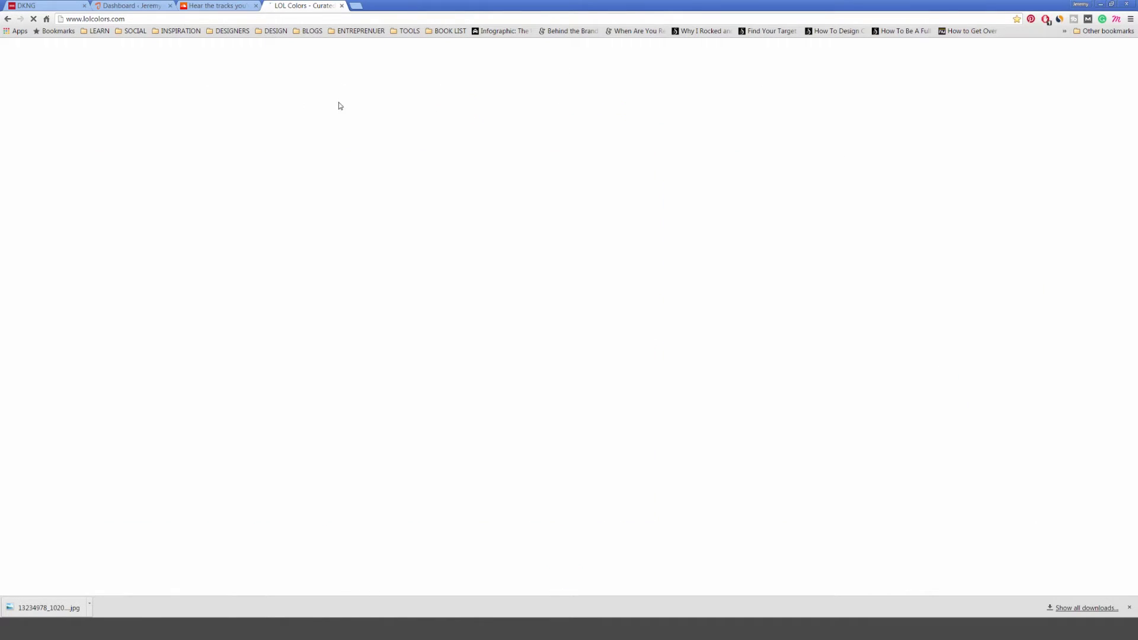
# Step: Browse the LOL Colors palettes for a color scheme that suits the Viking illustration
pyautogui.scroll(-6, 601, 205)
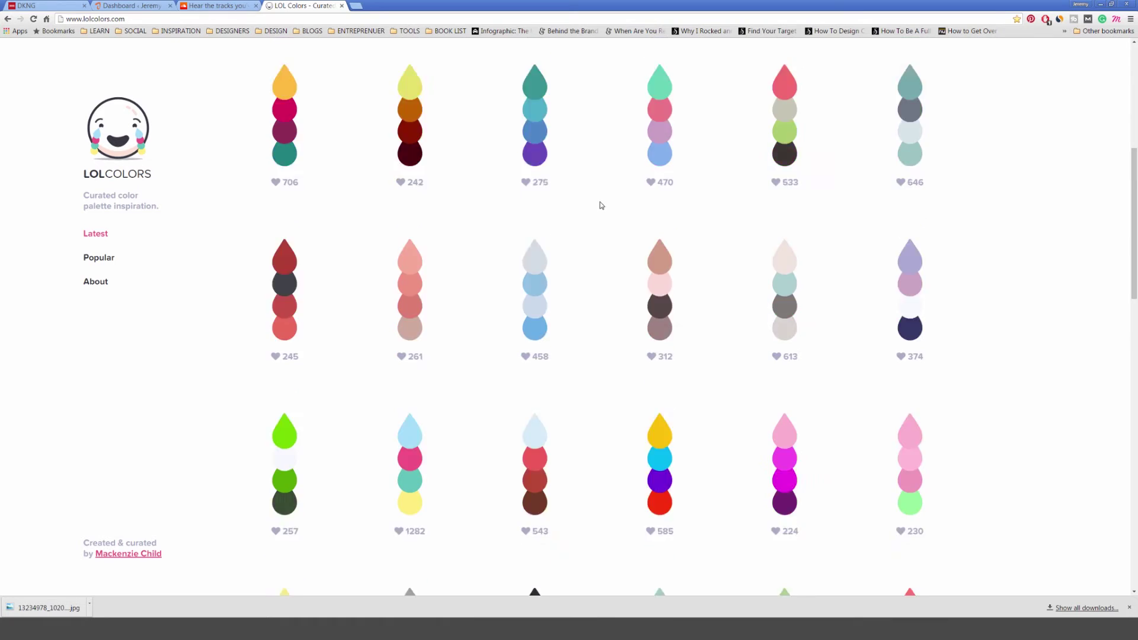
pyautogui.scroll(-3, 602, 207)
pyautogui.scroll(-9, 662, 257)
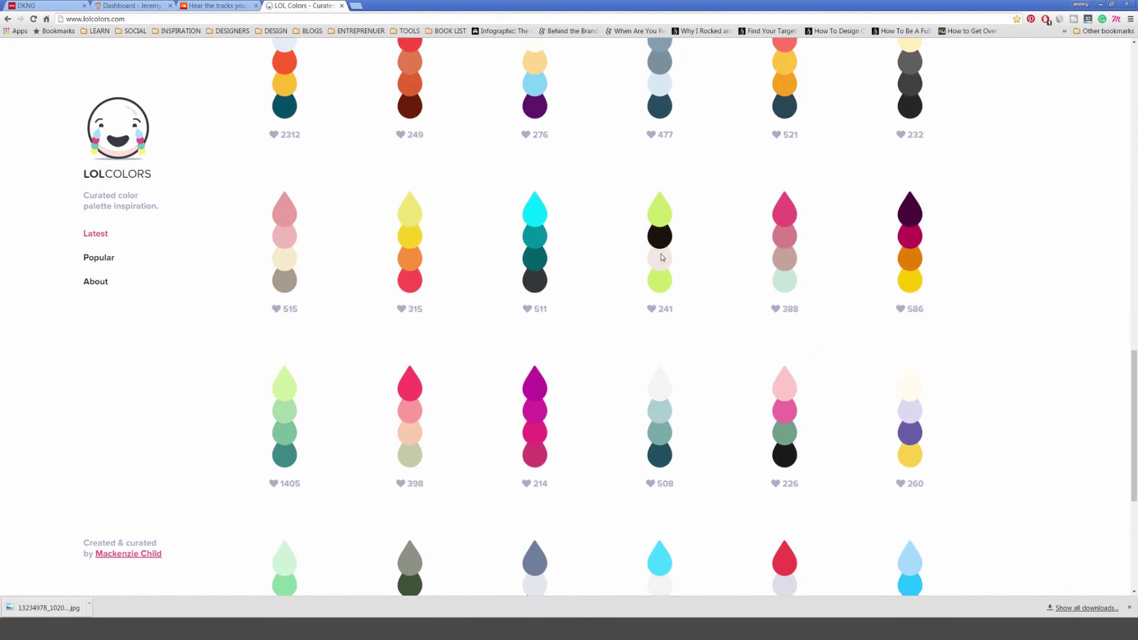
pyautogui.scroll(3, 445, 201)
pyautogui.scroll(-7, 573, 198)
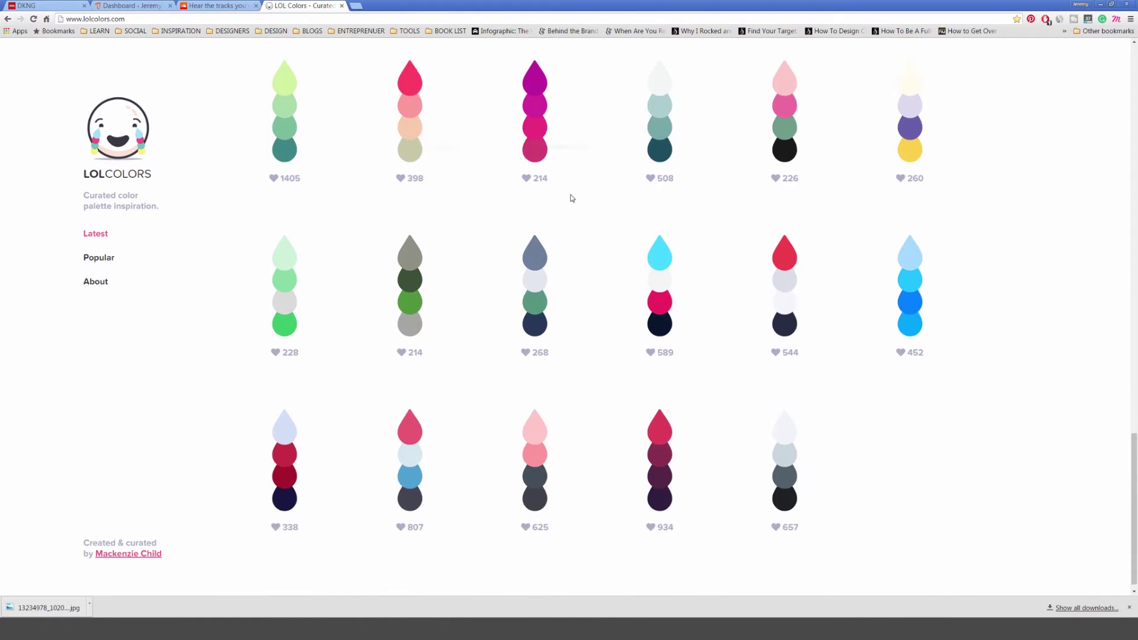
pyautogui.scroll(7, 758, 386)
pyautogui.scroll(14, 757, 384)
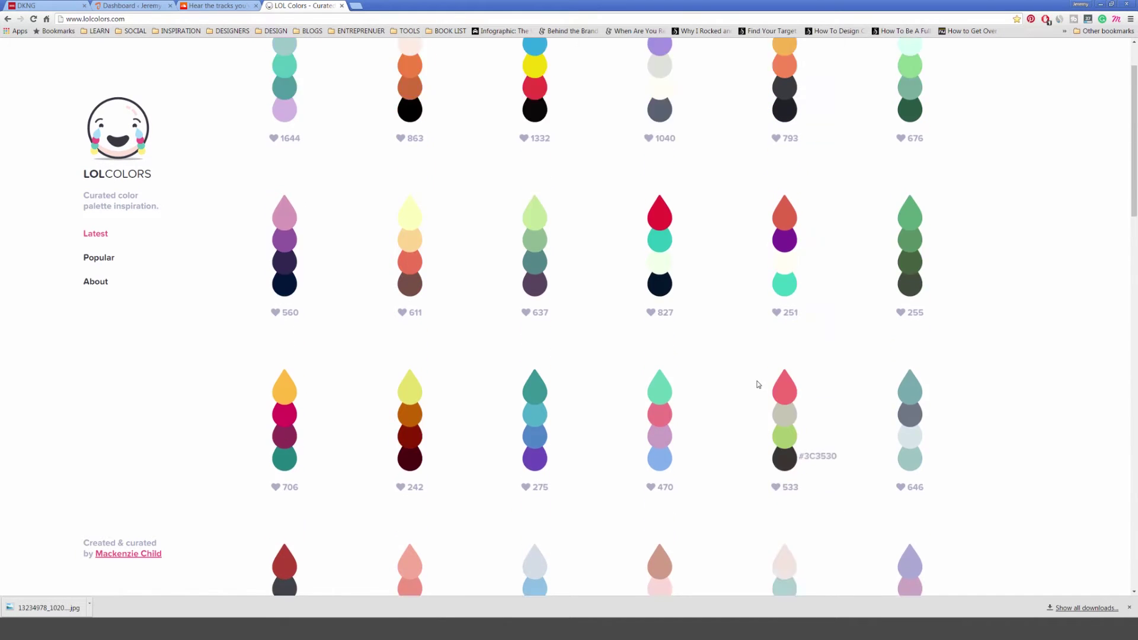
pyautogui.scroll(1, 757, 384)
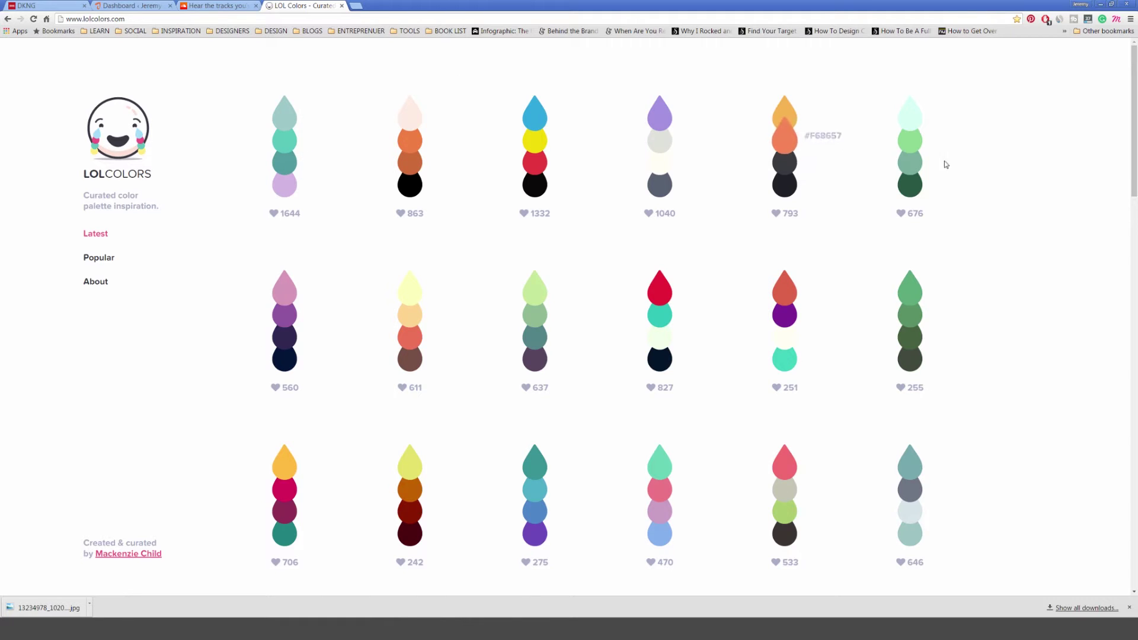
pyautogui.scroll(-2, 664, 261)
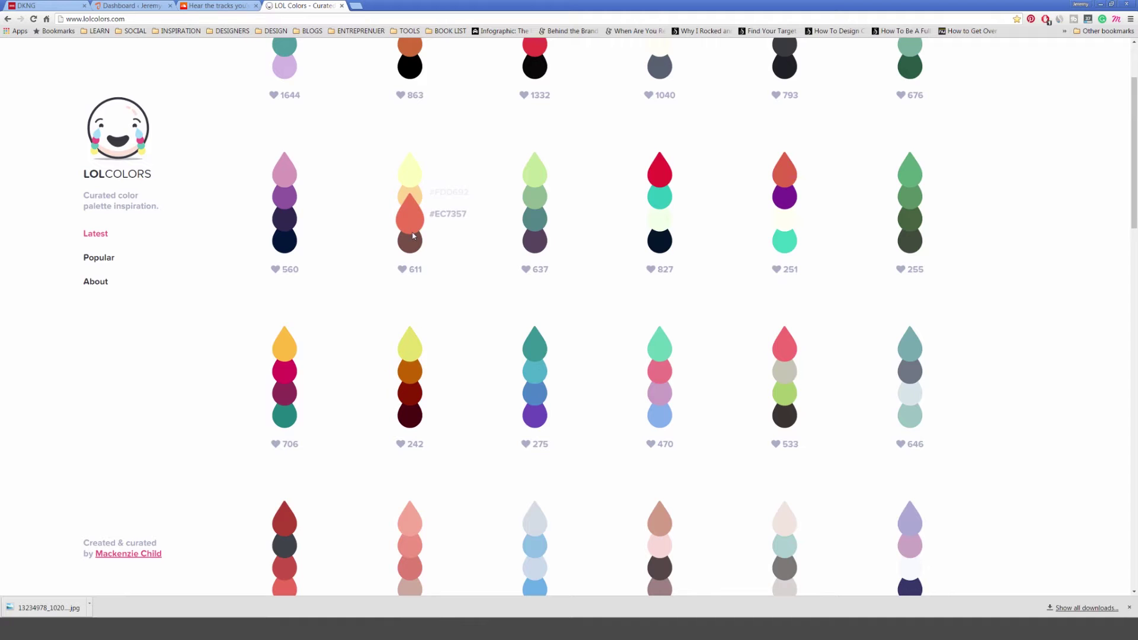
pyautogui.scroll(-3, 412, 249)
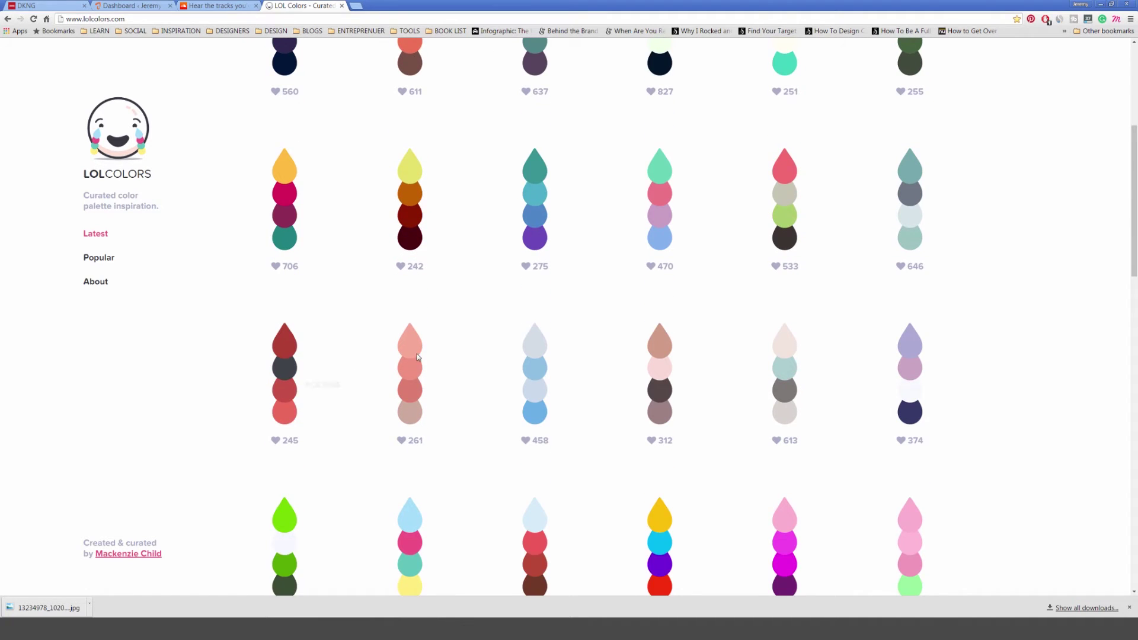
pyautogui.scroll(-3, 417, 357)
pyautogui.scroll(-1, 561, 332)
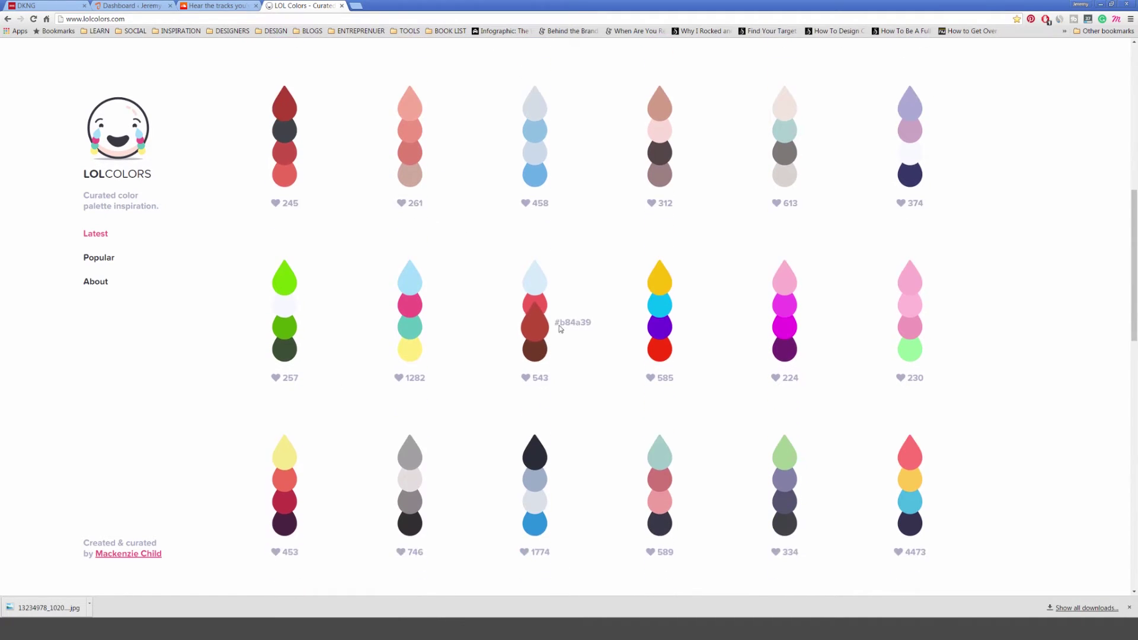
pyautogui.scroll(1, 566, 309)
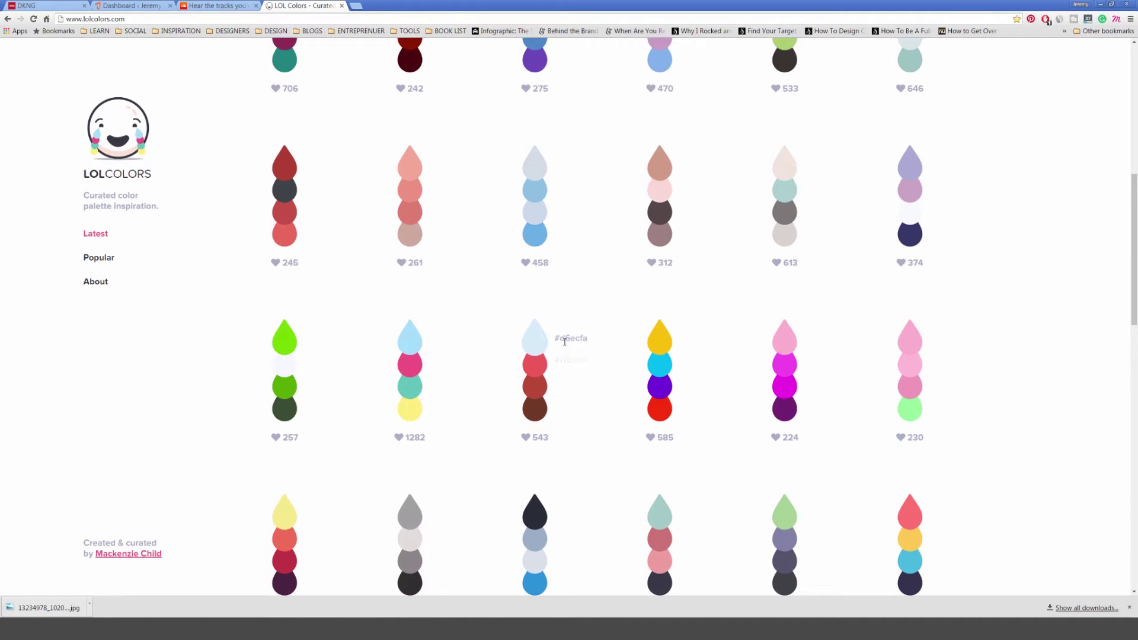
# Step: Copy the light blue hex code #d6ecfa from the blue, red and brown palette and switch to Illustrator
pyautogui.doubleClick(554, 337)
pyautogui.hotkey('ctrl', 'c')
pyautogui.hotkey('alt', 'Tab')
# Step: Set the fill color to #d6ecfa and save it as a new swatch
pyautogui.moveTo(692, 273); pyautogui.dragTo(616, 254)
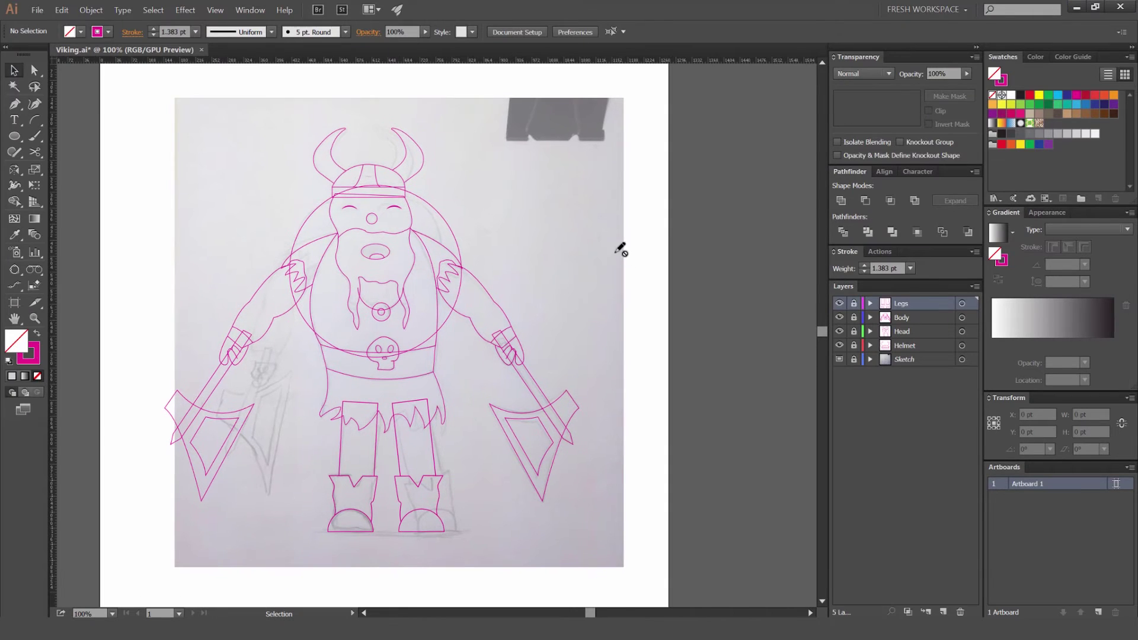
pyautogui.doubleClick(996, 77)
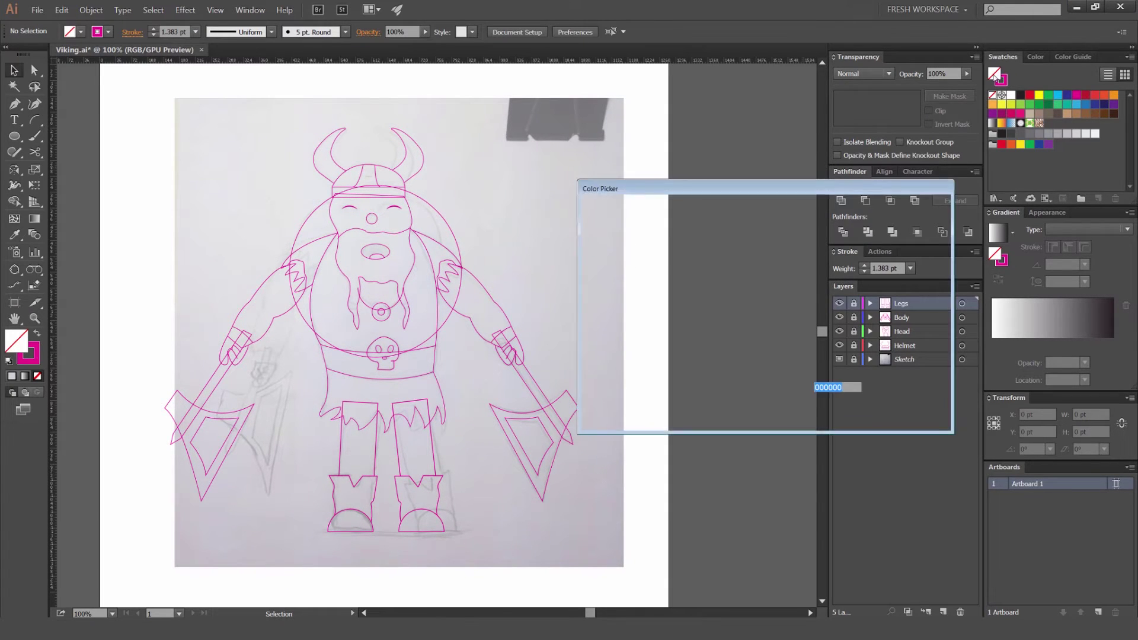
pyautogui.moveTo(845, 185); pyautogui.dragTo(711, 164)
pyautogui.hotkey('ctrl', 'v')
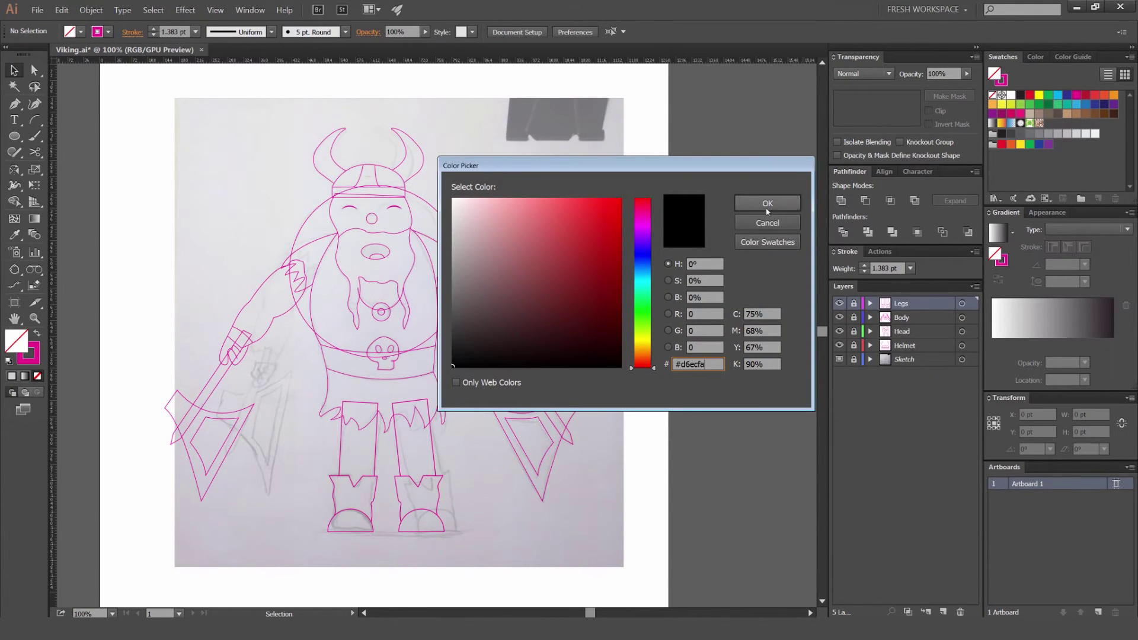
pyautogui.click(768, 203)
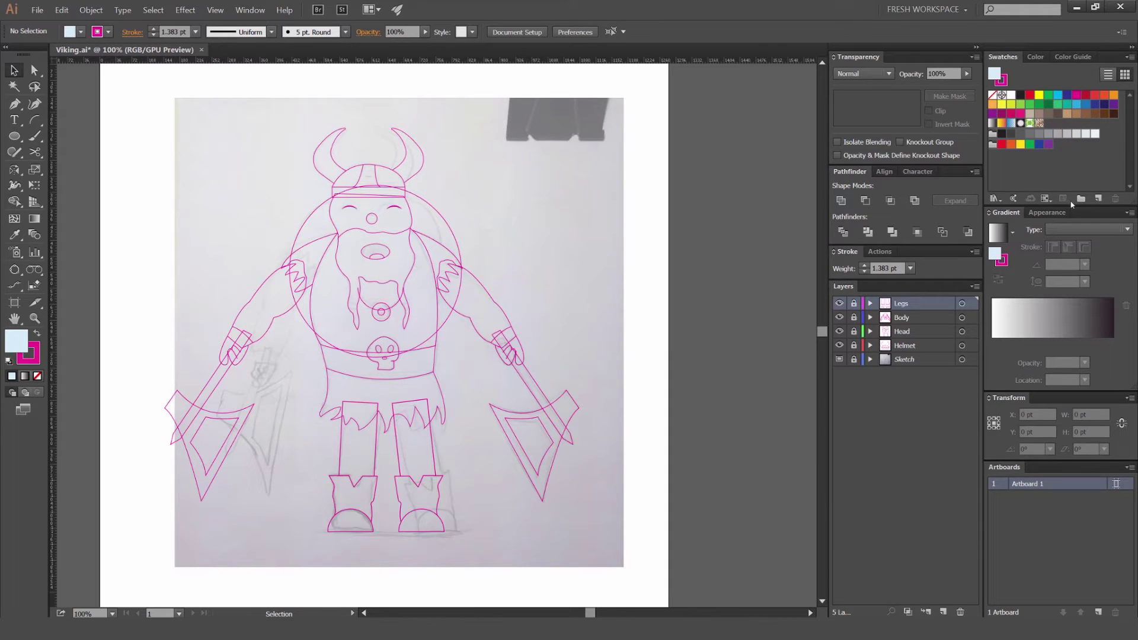
pyautogui.click(1098, 199)
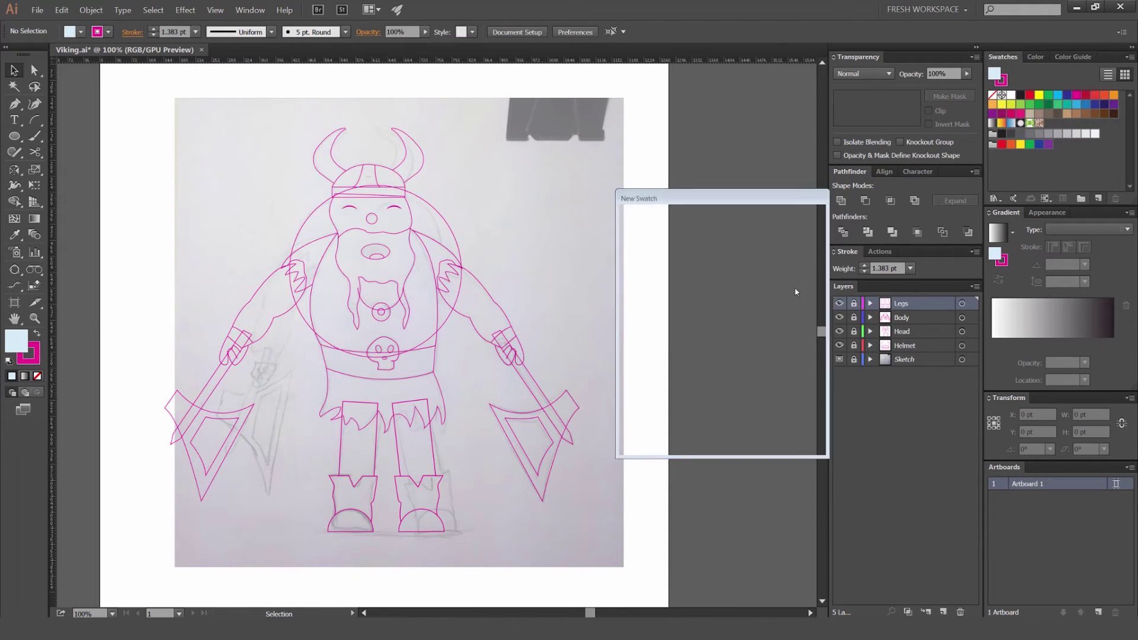
pyautogui.press('Return')
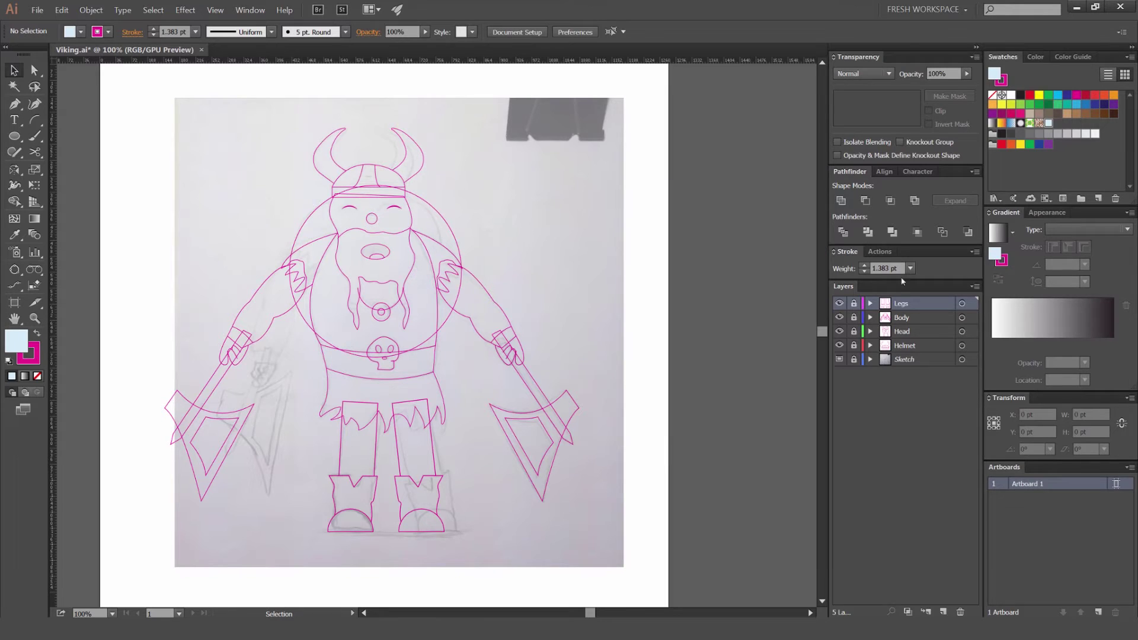
# Step: Select all unused swatches and delete them from the document
pyautogui.moveTo(719, 215); pyautogui.dragTo(597, 228)
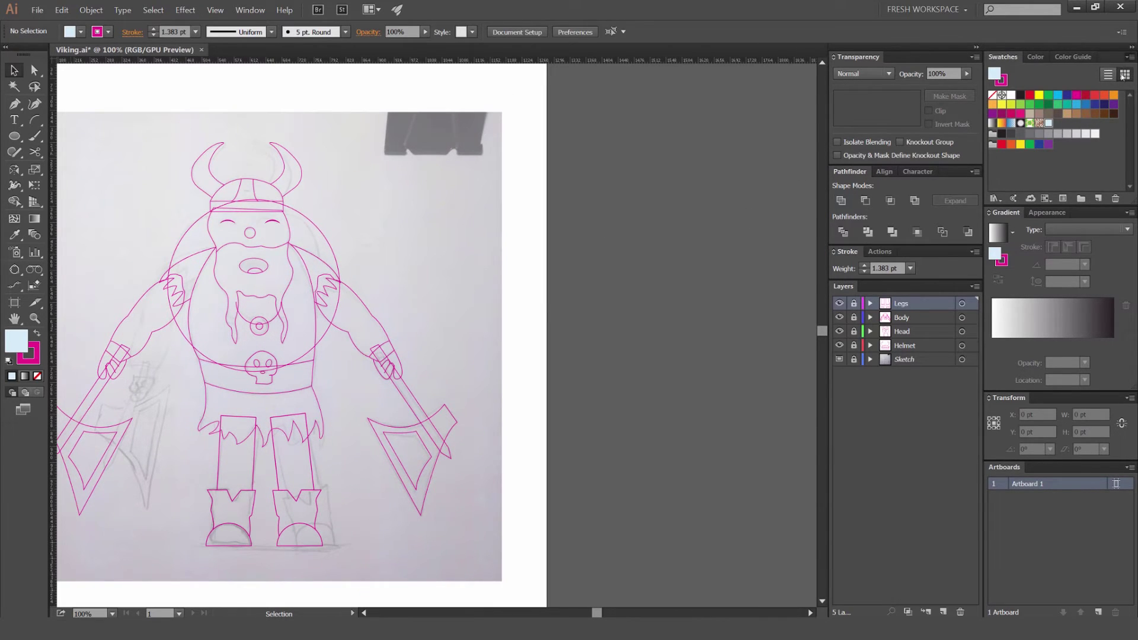
pyautogui.click(1131, 57)
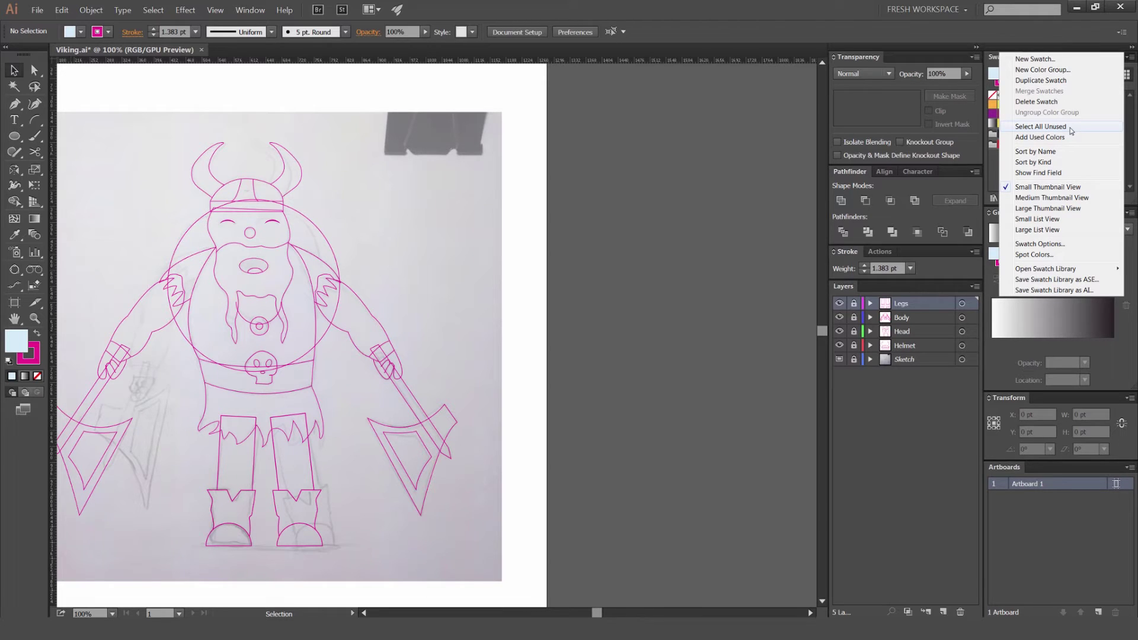
pyautogui.click(1040, 127)
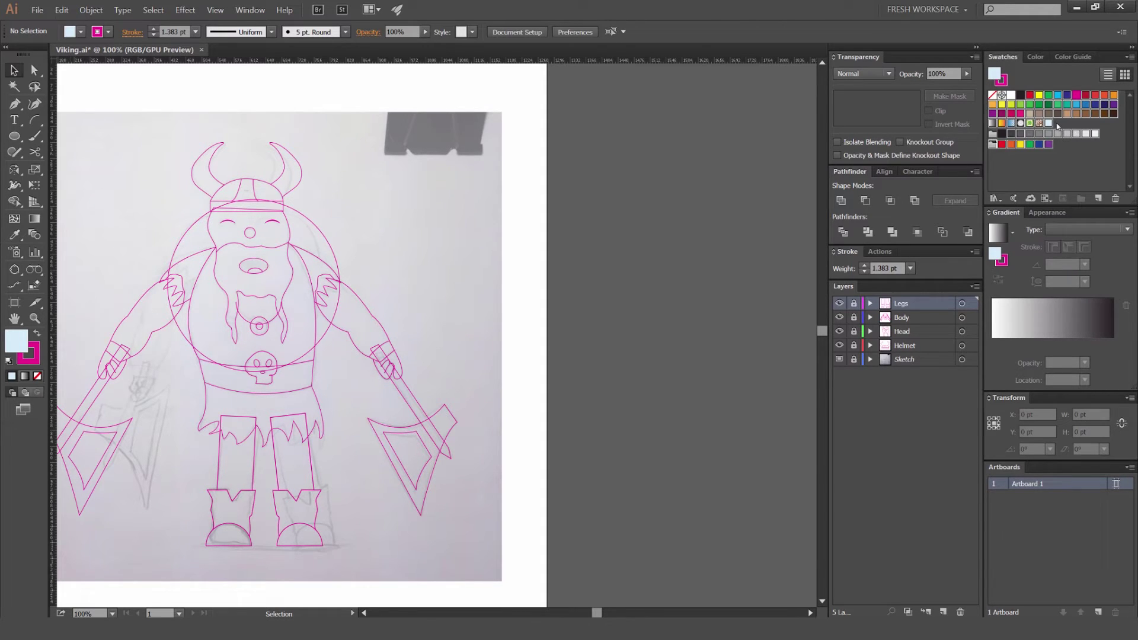
pyautogui.click(1116, 199)
pyautogui.click(557, 333)
# Step: Switch to the browser, copy the coral red hex code #f15c5c from the same palette, and return to Illustrator
pyautogui.moveTo(589, 242)
pyautogui.mouseDown()
pyautogui.moveTo(574, 224)
pyautogui.moveTo(671, 187)
pyautogui.mouseUp()
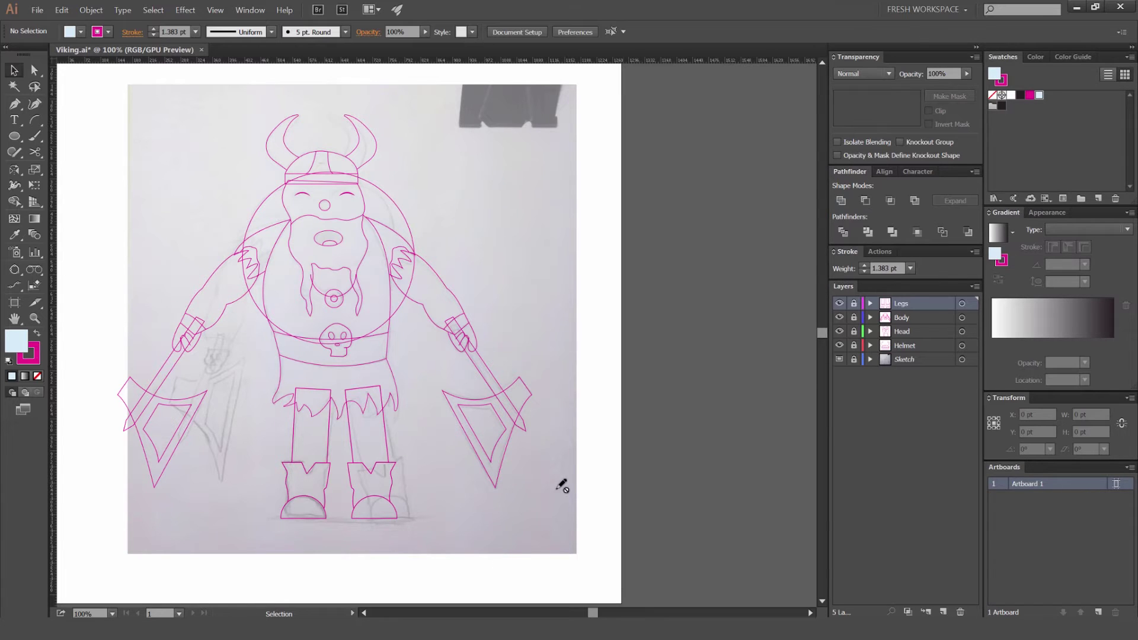
pyautogui.click(466, 629)
pyautogui.click(544, 351)
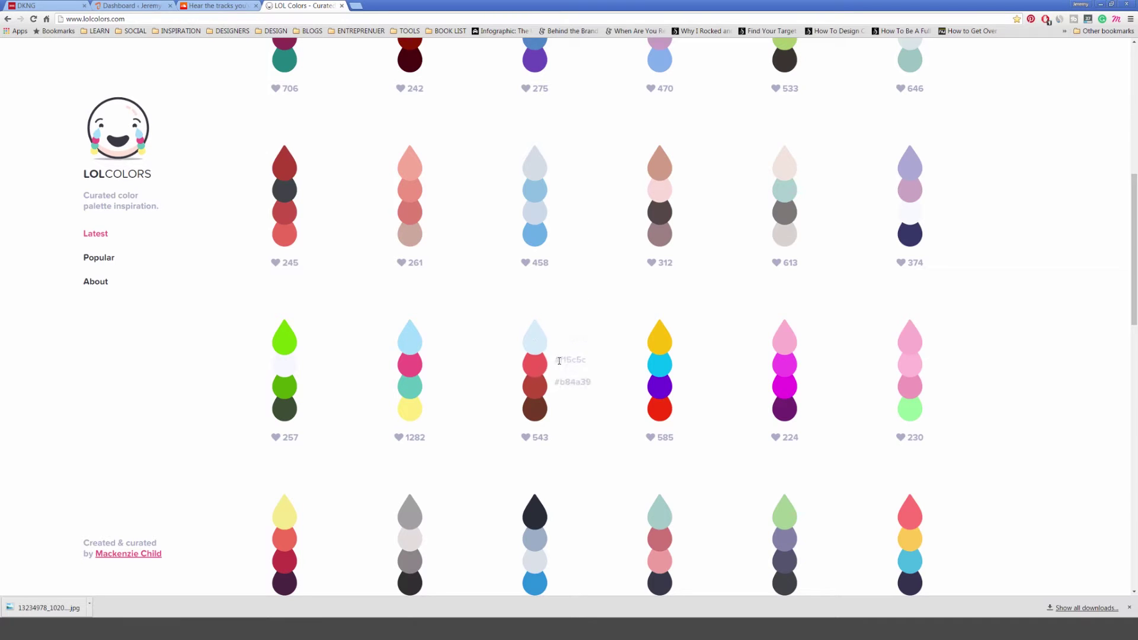
pyautogui.click(586, 359)
pyautogui.hotkey('ctrl', 'c')
pyautogui.hotkey('alt', 'Tab')
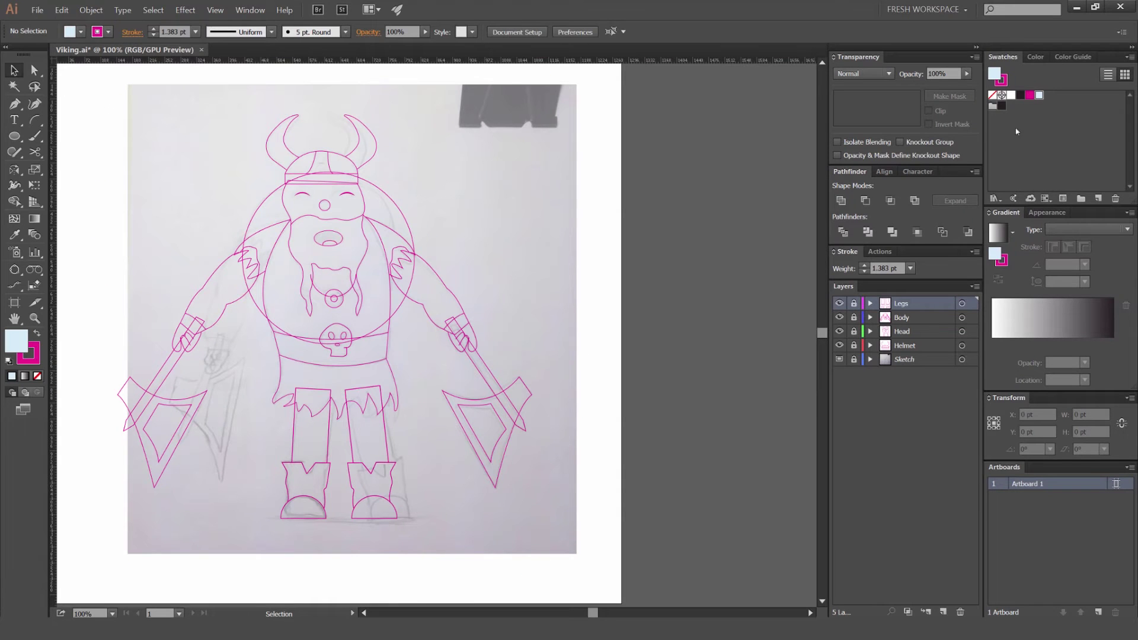
# Step: Set the fill color to #f15c5c and save it as a new swatch
pyautogui.doubleClick(995, 74)
pyautogui.hotkey('ctrl', 'v')
pyautogui.press('Return')
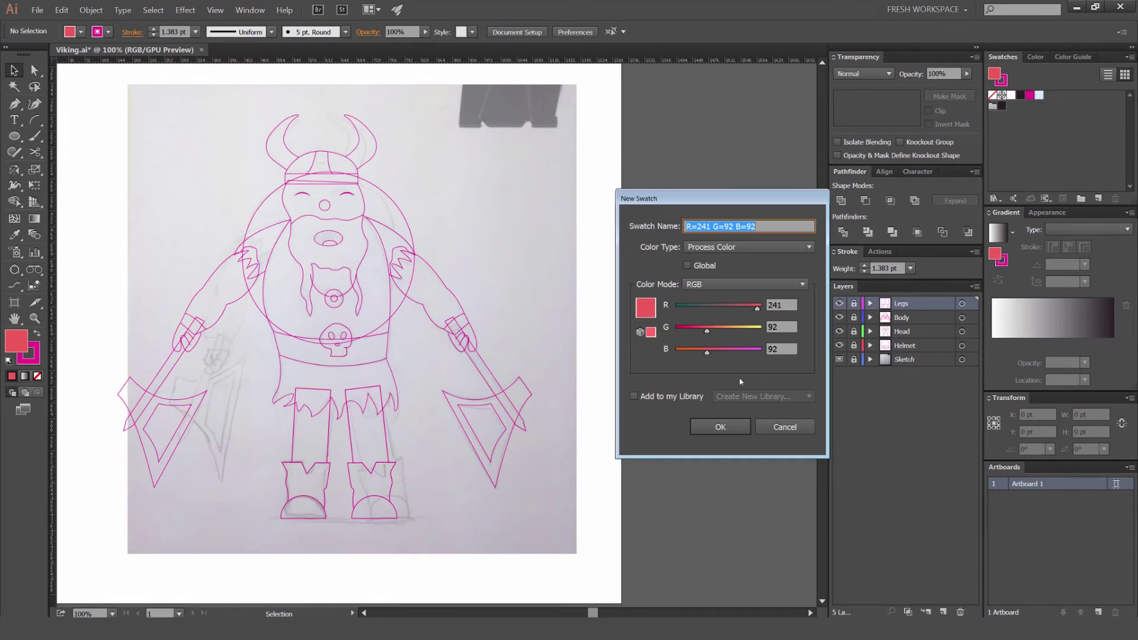
pyautogui.press('Return')
# Step: Switch to the browser, copy the dark red hex code #b84a39 from the palette, and return to Illustrator
pyautogui.hotkey('alt', 'Tab')
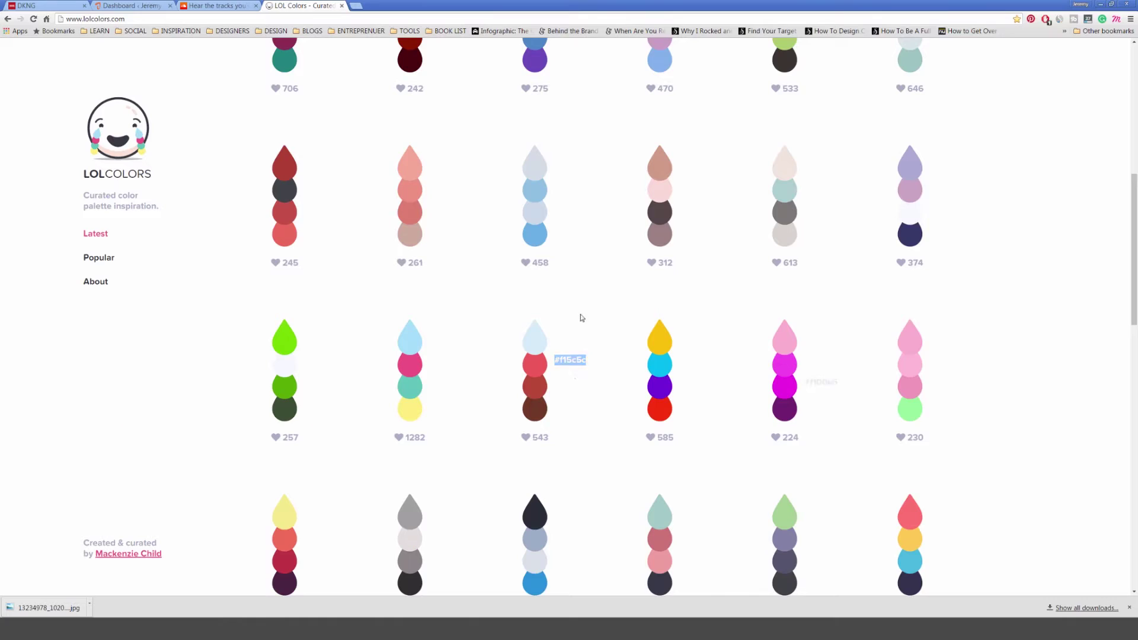
pyautogui.click(566, 386)
pyautogui.hotkey('ctrl', 'a')
pyautogui.click(574, 384)
pyautogui.moveTo(555, 383)
pyautogui.mouseDown()
pyautogui.moveTo(607, 384)
pyautogui.moveTo(554, 381)
pyautogui.mouseUp()
pyautogui.hotkey('alt', 'Tab')
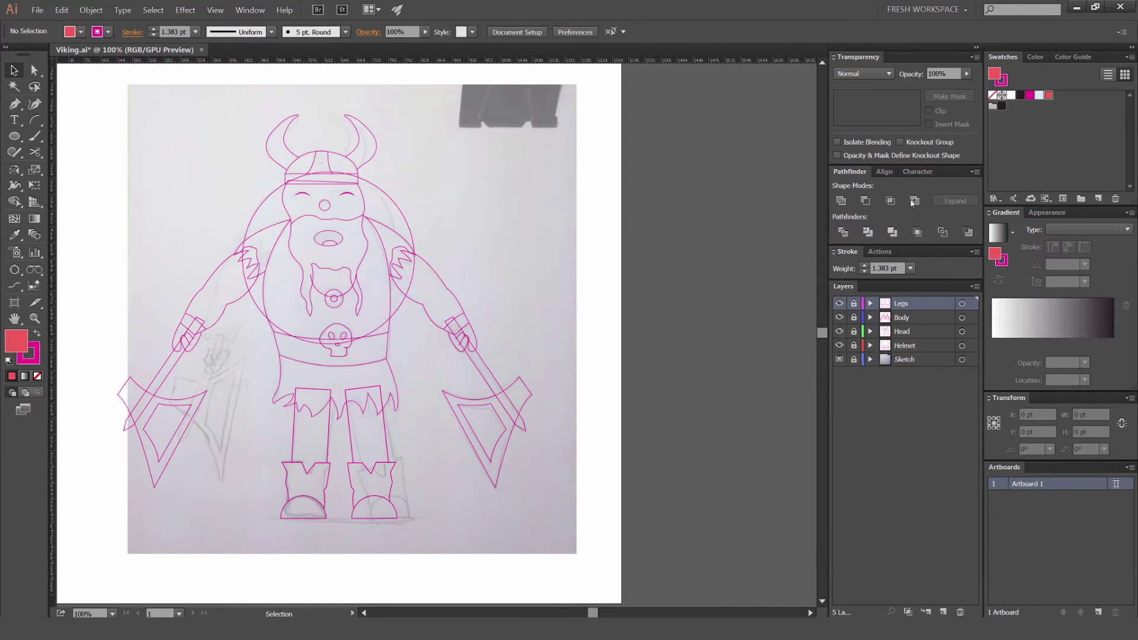
# Step: Dismiss the duplicate swatch and set the fill color to #b84a39
pyautogui.click(998, 115)
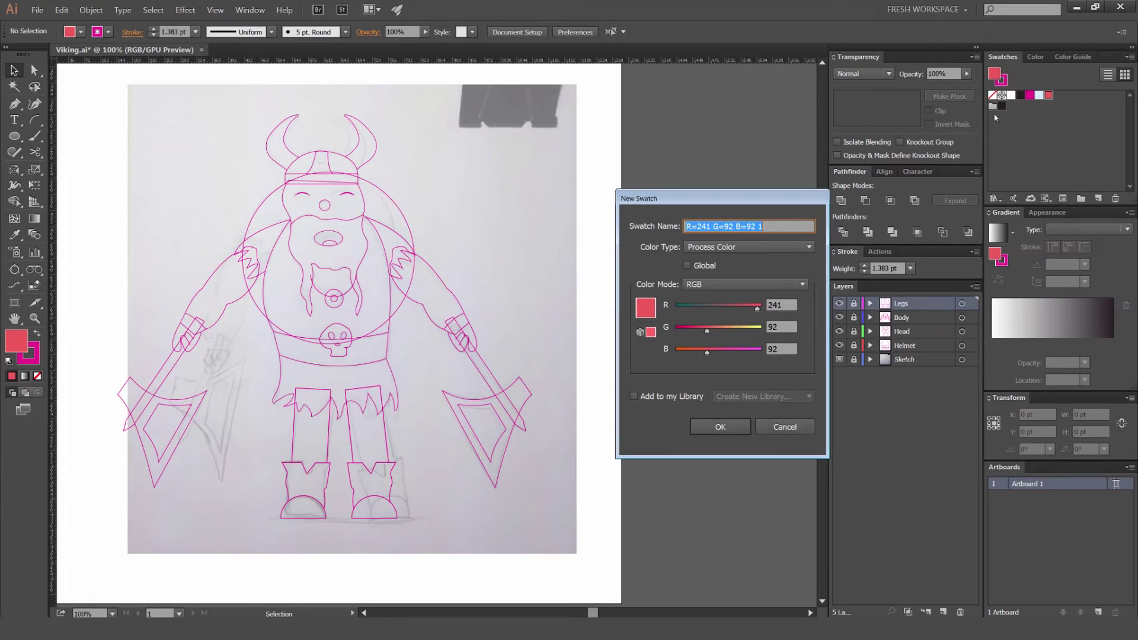
pyautogui.press('Return')
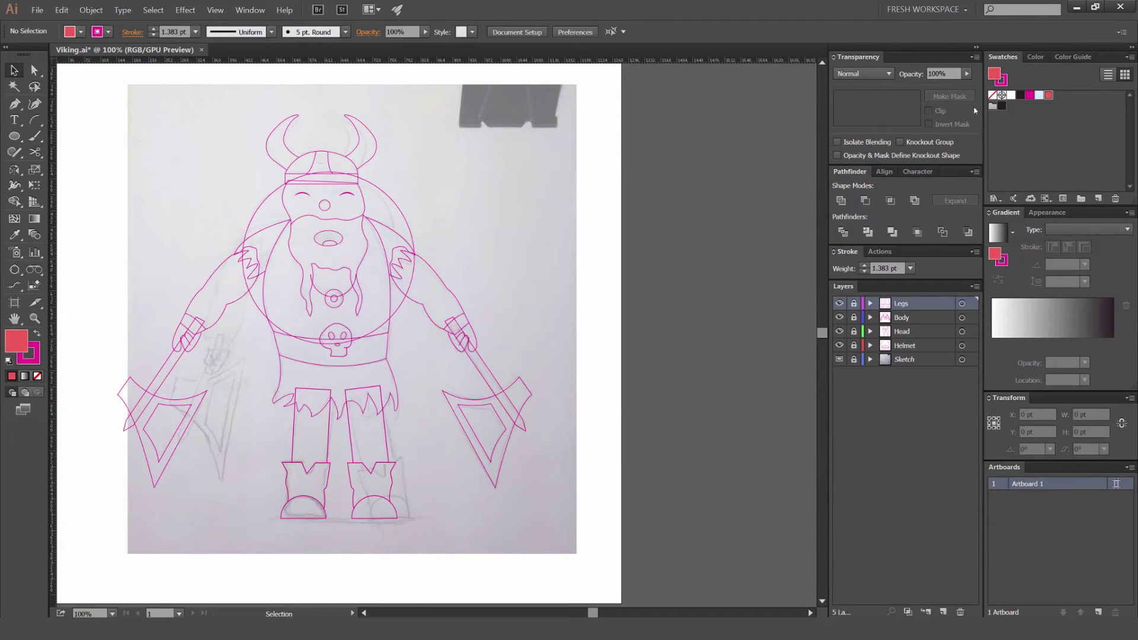
pyautogui.doubleClick(994, 74)
pyautogui.hotkey('ctrl', 'v')
pyautogui.click(768, 205)
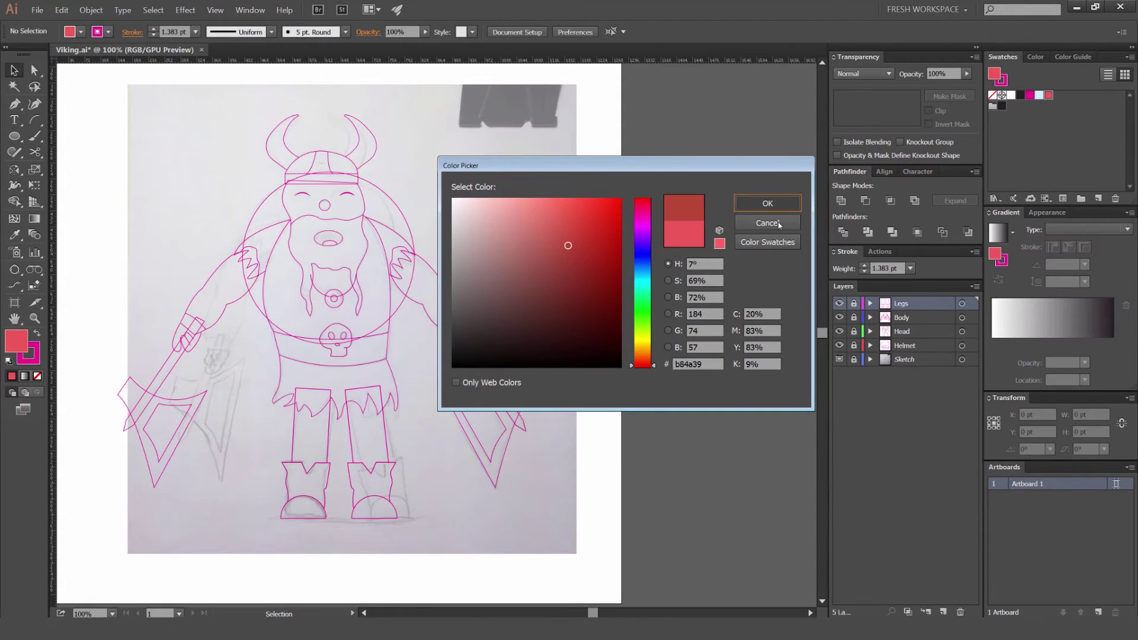
# Step: Switch to the browser, copy the brown hex code #6f3826 from the palette, and return to Illustrator
pyautogui.hotkey('alt', 'Tab')
pyautogui.moveTo(556, 409)
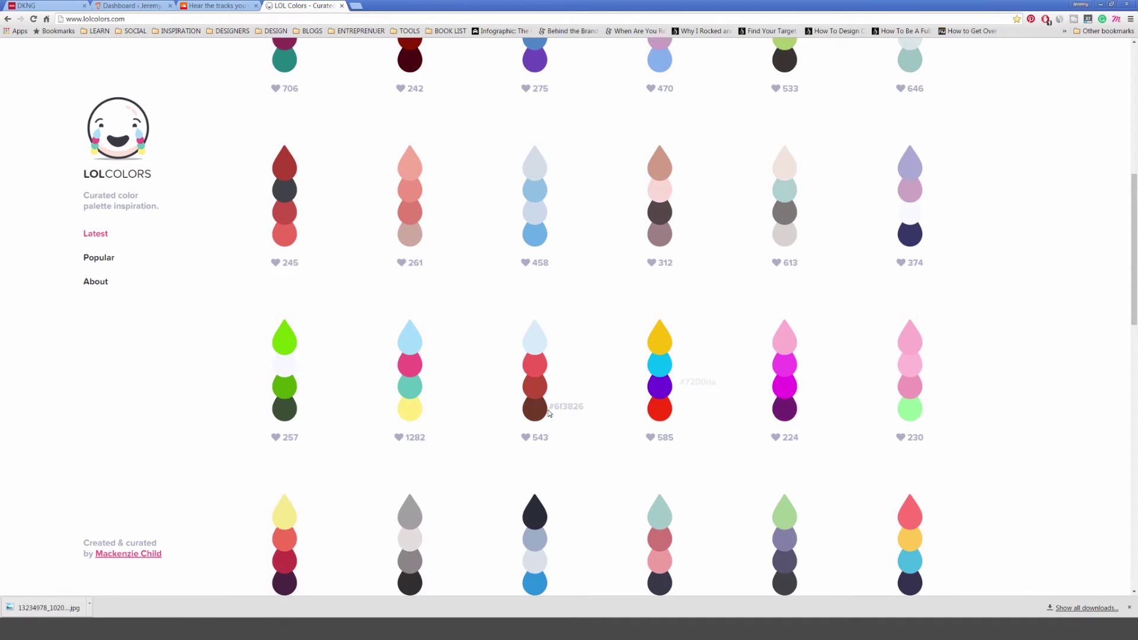
pyautogui.click(583, 405)
pyautogui.hotkey('ctrl', 'c')
pyautogui.hotkey('alt', 'Tab')
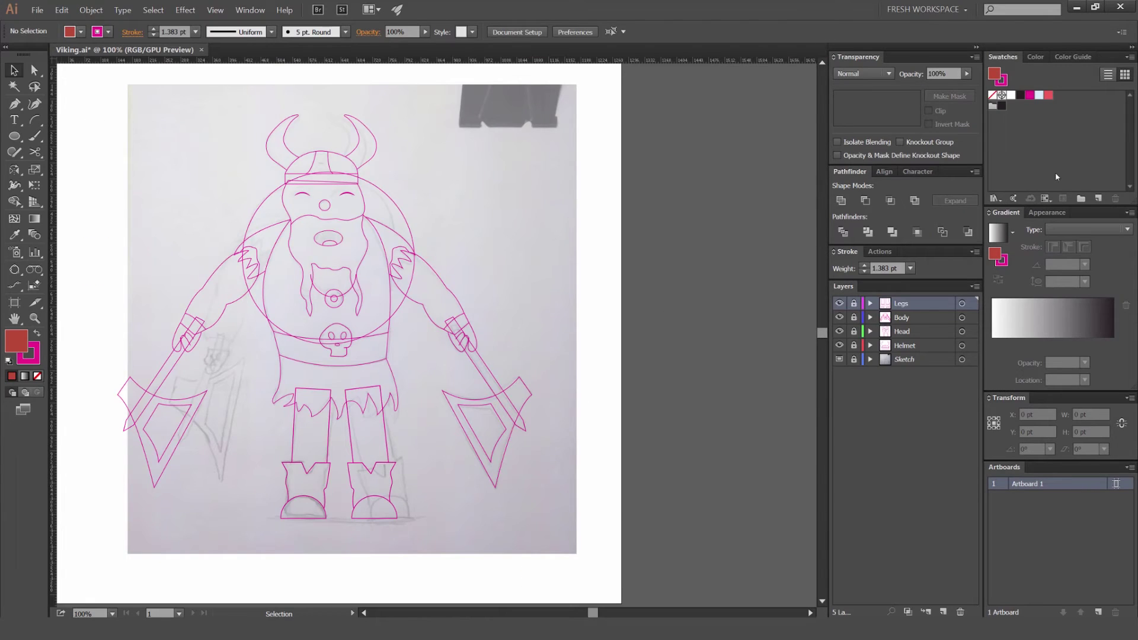
# Step: Set the fill color to #6f3826 and save it as a new swatch
pyautogui.hotkey('ctrl', 'v')
pyautogui.click(768, 204)
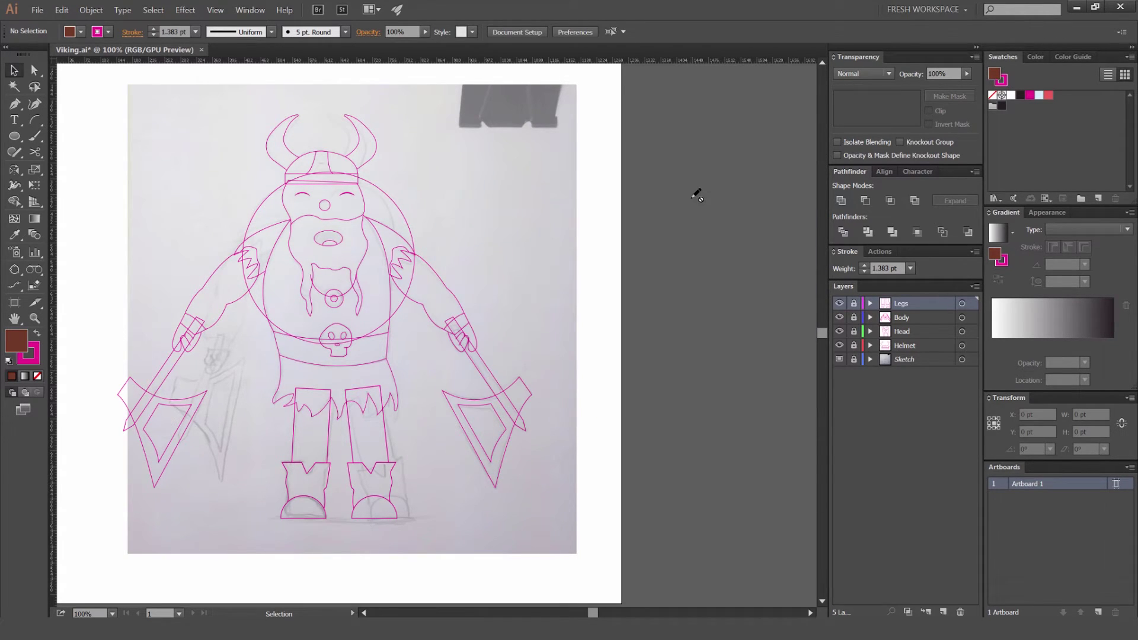
pyautogui.click(1098, 198)
pyautogui.click(717, 427)
# Step: Create a new layer above the Legs layer and name it COLOR
pyautogui.moveTo(642, 227); pyautogui.dragTo(576, 275)
pyautogui.press('l')
pyautogui.press('v')
pyautogui.click(943, 612)
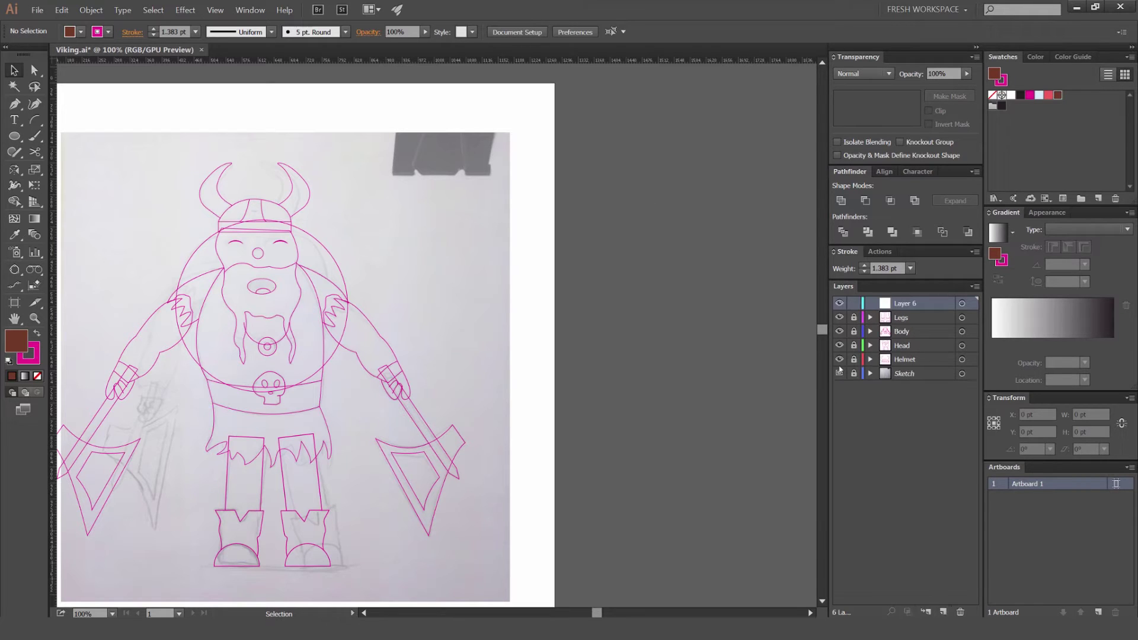
pyautogui.doubleClick(905, 303)
pyautogui.write('COLOR')
pyautogui.press('Return')
# Step: Draw a brown circle about 98 pt wide beside the artboard and remove its stroke
pyautogui.press('l')
pyautogui.moveTo(567, 176); pyautogui.dragTo(612, 221)
pyautogui.hotkey('ctrl', '+')
pyautogui.press('v')
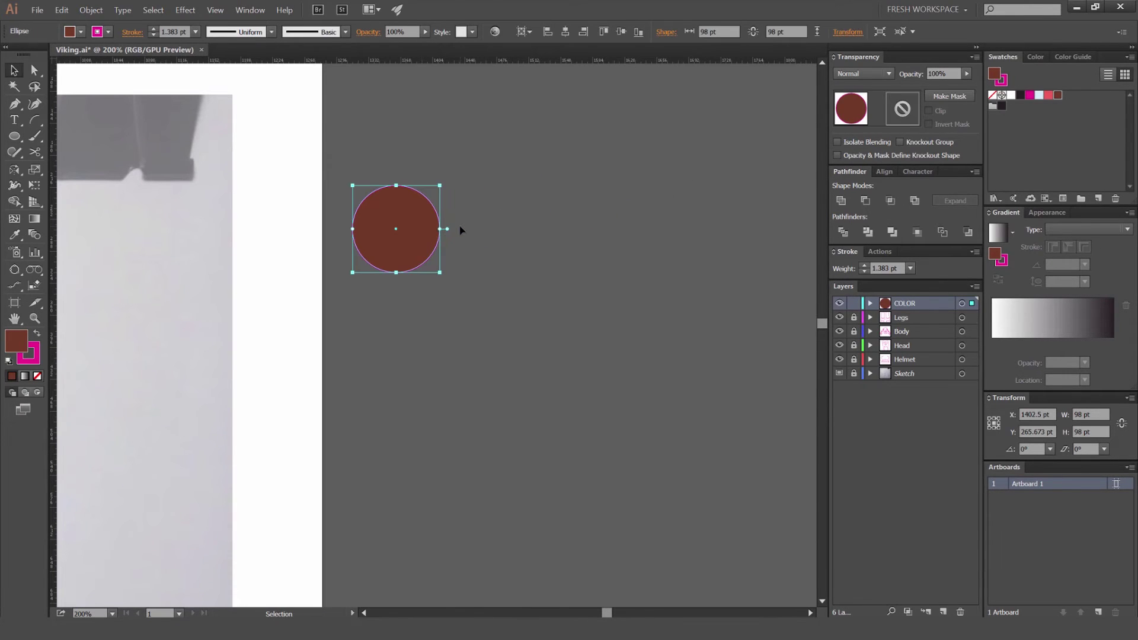
pyautogui.press('x')
pyautogui.press('/')
pyautogui.press('x')
# Step: Duplicate the brown circle twice in a row and fill the copies with the coral red and light blue swatches
pyautogui.moveTo(437, 228); pyautogui.dragTo(534, 226)
pyautogui.moveTo(538, 506); pyautogui.dragTo(570, 338)
pyautogui.click(1044, 94)
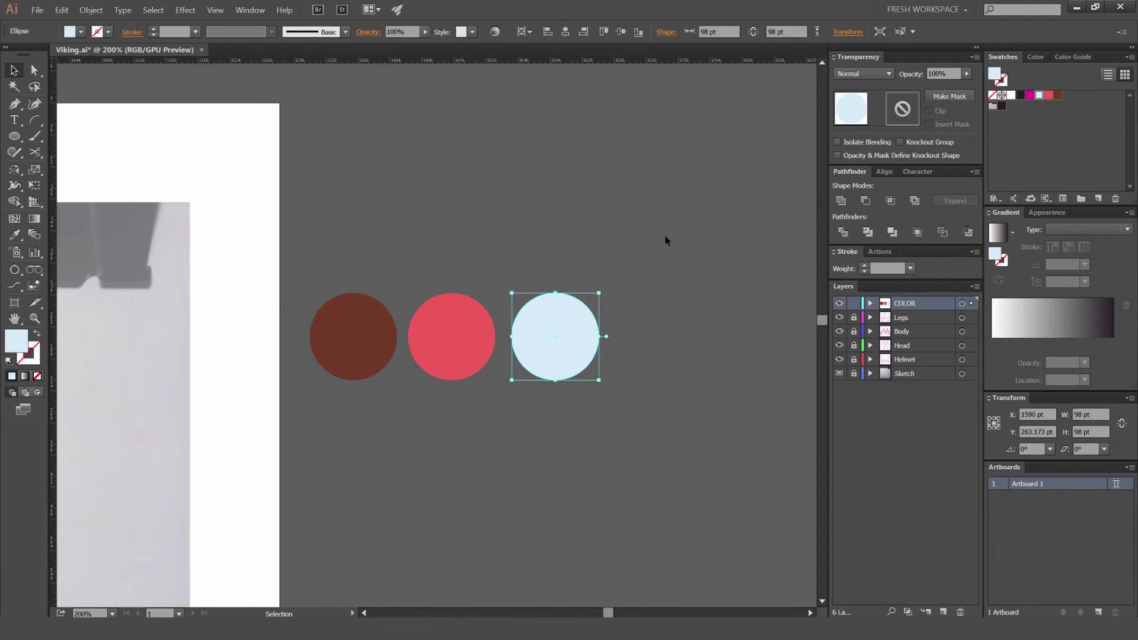
# Step: Switch to LOL Colors in the browser and copy the dark red hex code from the light blue, coral and brown palette
pyautogui.click(670, 245)
pyautogui.hotkey('alt', 'Tab')
pyautogui.click(563, 402)
pyautogui.hotkey('alt', 'Tab')
pyautogui.hotkey('alt', 'Tab')
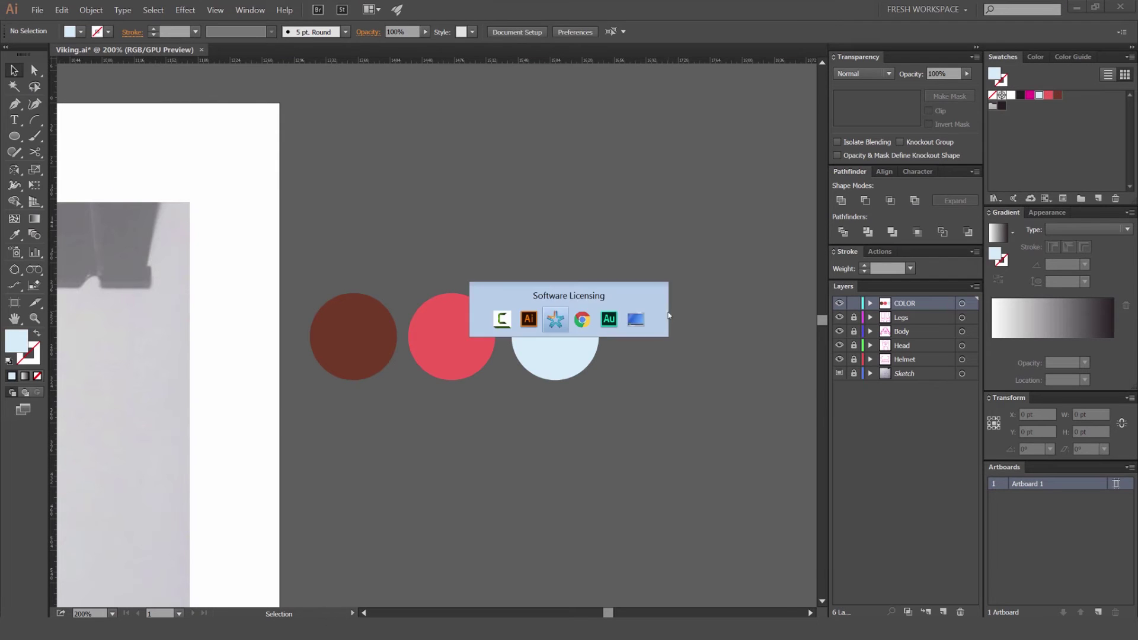
pyautogui.click(719, 453)
pyautogui.hotkey('alt', 'Tab')
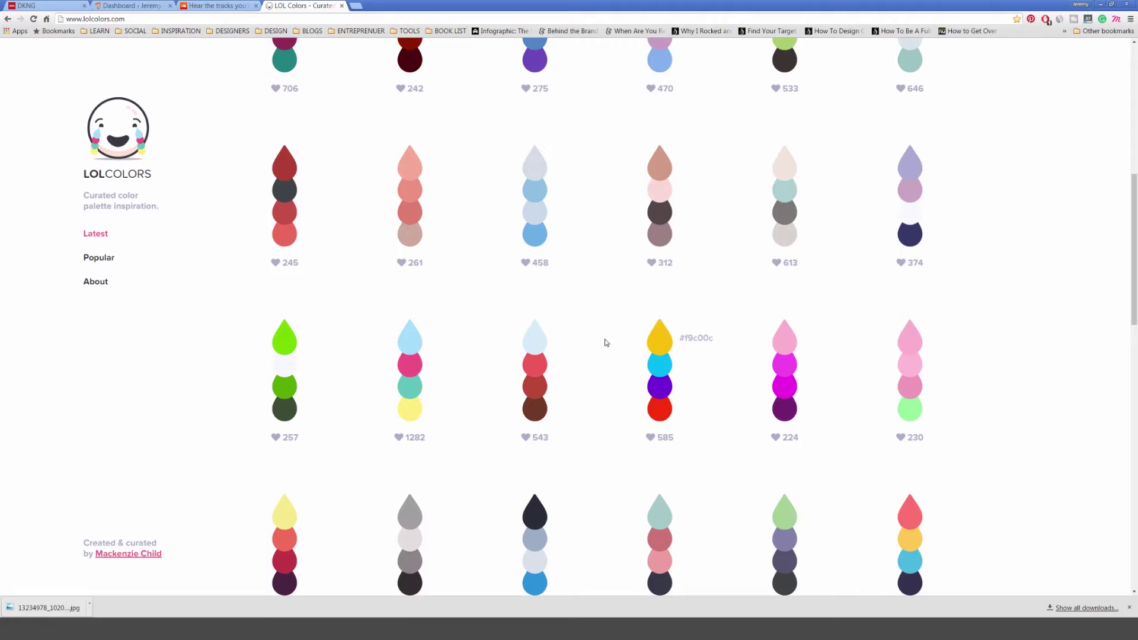
pyautogui.click(558, 383)
pyautogui.hotkey('ctrl', 'c')
pyautogui.hotkey('alt', 'Tab')
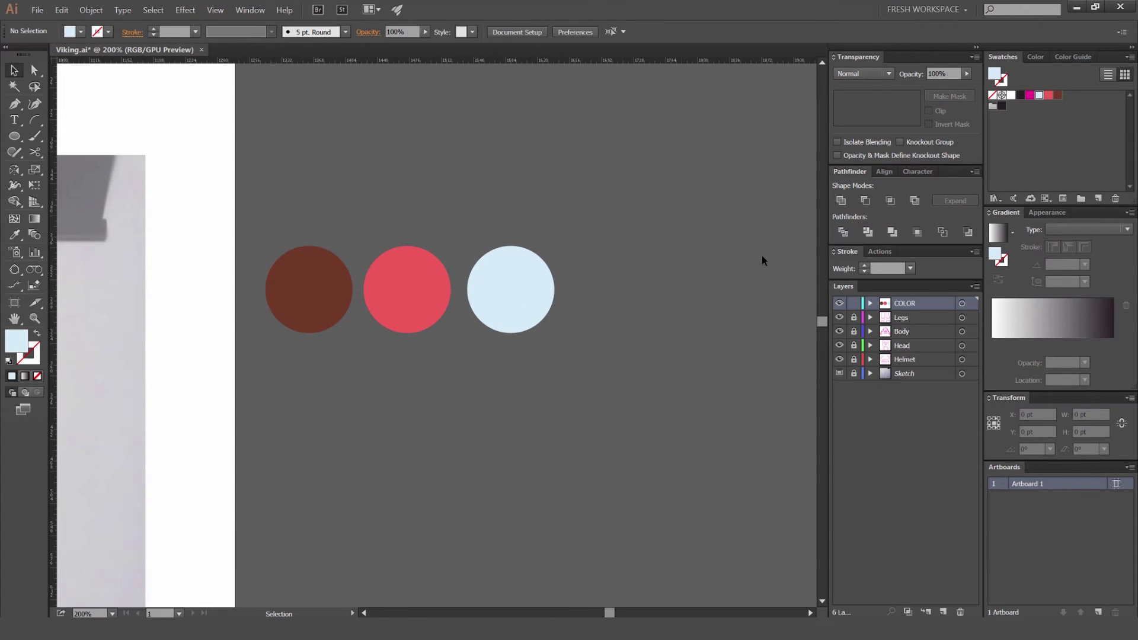
# Step: Set the fill color to the copied dark red
pyautogui.hotkey('ctrl', 'v')
pyautogui.click(762, 205)
pyautogui.press('Return')
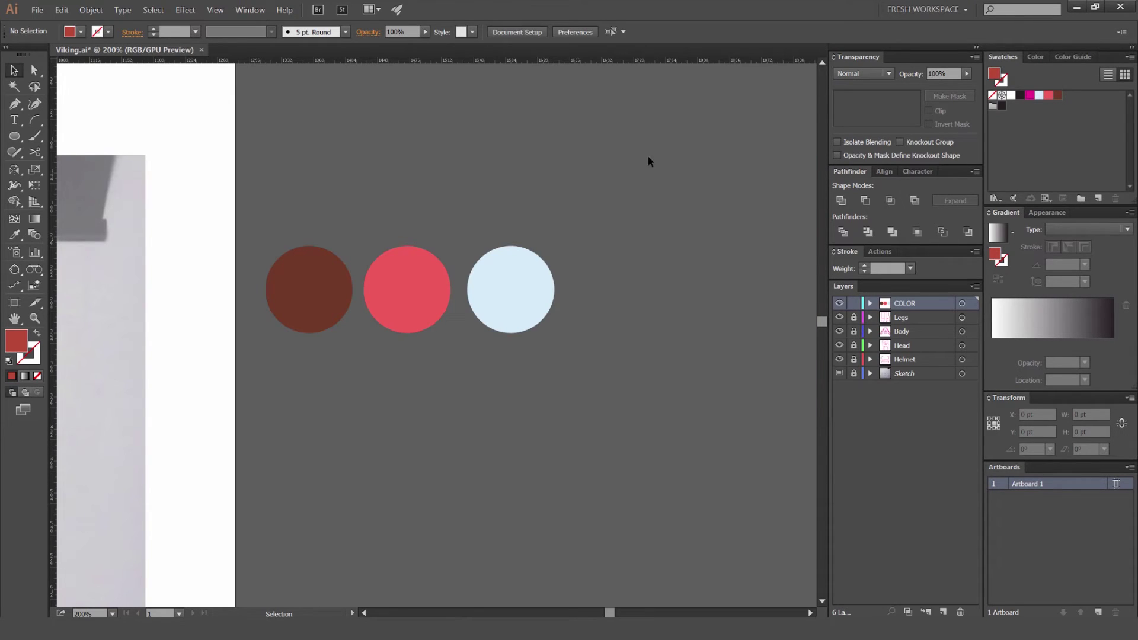
# Step: Move the light blue circle slightly closer to the coral red circle so the palette spacing is even
pyautogui.press('space')
pyautogui.moveTo(641, 155); pyautogui.dragTo(637, 141)
pyautogui.moveTo(508, 279); pyautogui.dragTo(504, 279)
pyautogui.click(558, 258)
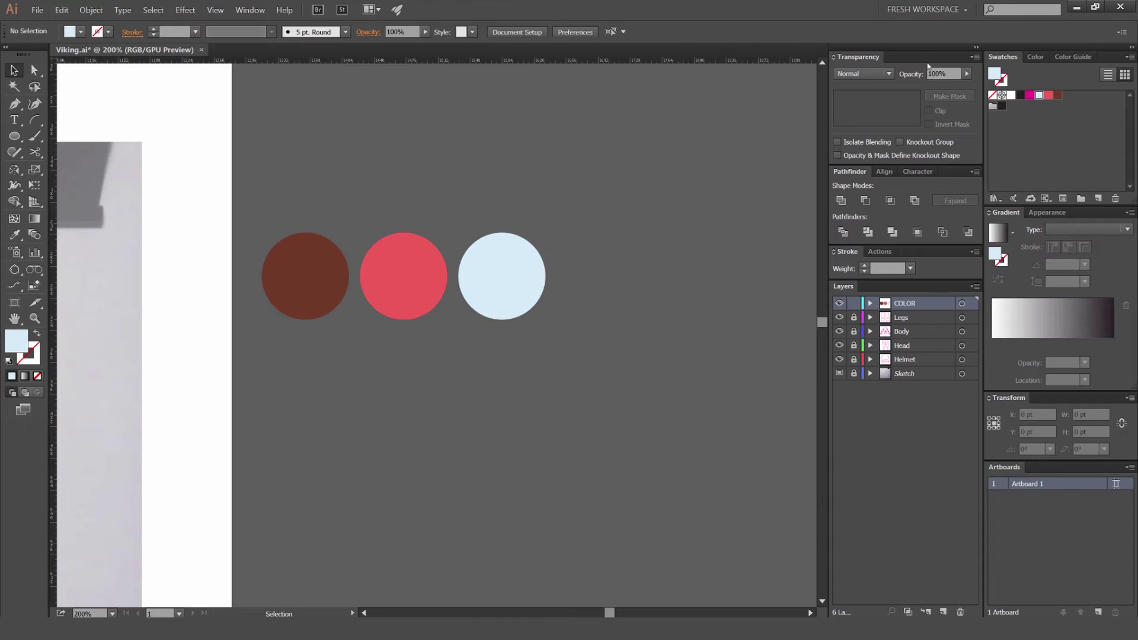
# Step: Set the fill color to #b84a39 and save it as a new swatch
pyautogui.doubleClick(995, 74)
pyautogui.write('b84a39')
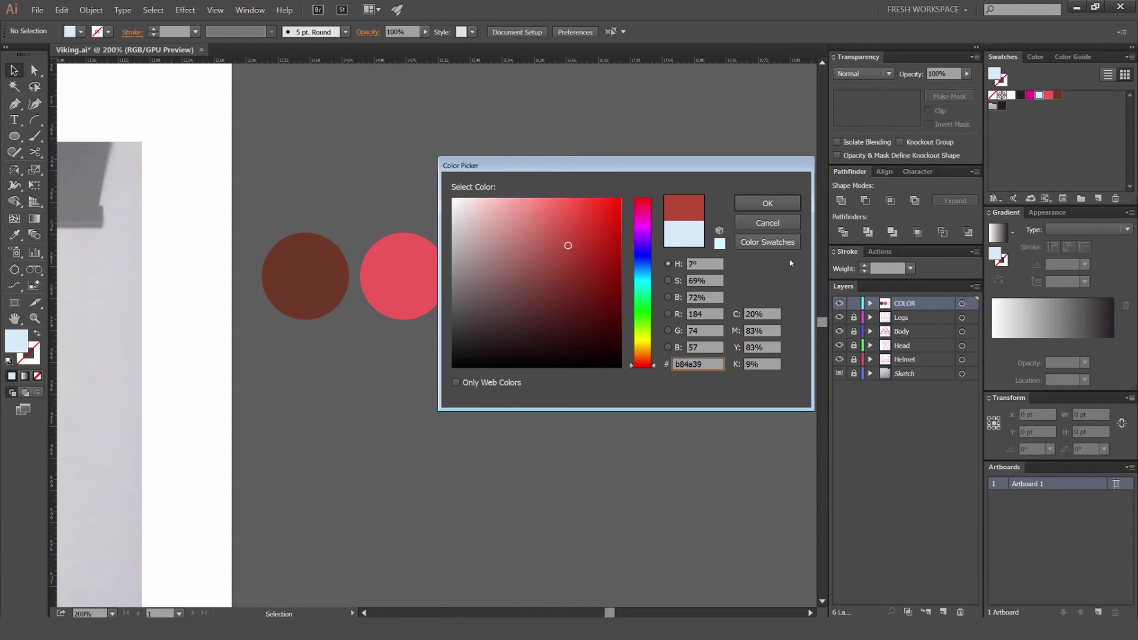
pyautogui.press('Return')
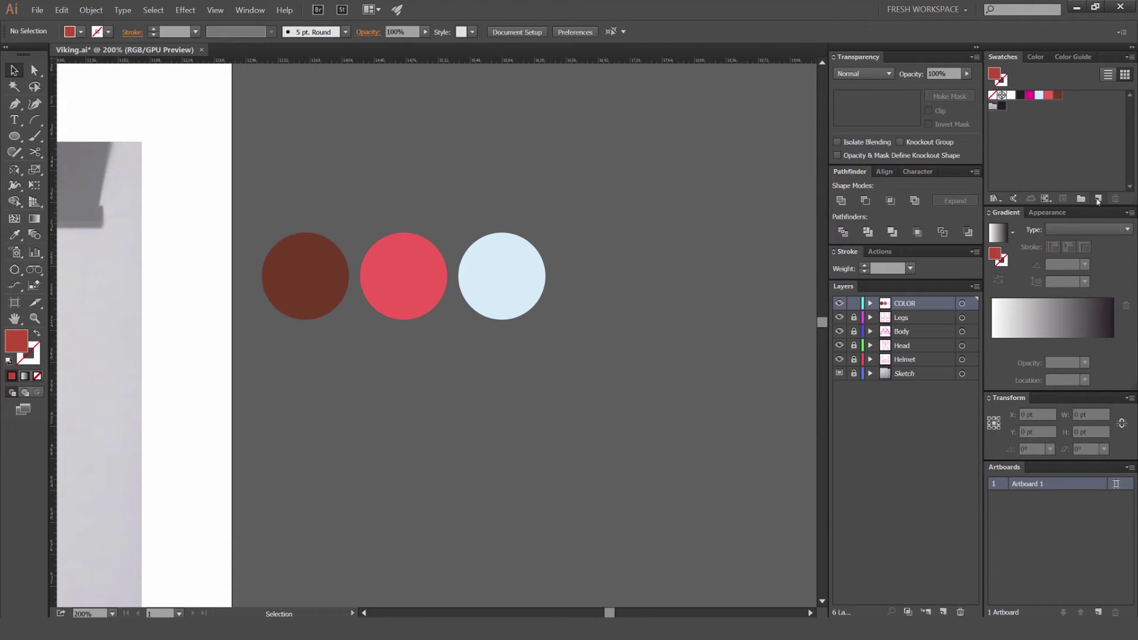
pyautogui.click(1097, 202)
pyautogui.press('Return')
# Step: Duplicate the light blue circle to the left of the brown one and fill the copy with the new dark red swatch
pyautogui.moveTo(498, 269); pyautogui.dragTo(225, 258)
pyautogui.click(1058, 95)
pyautogui.click(1067, 96)
pyautogui.click(423, 224)
# Step: Look over the whole artboard with the traced Viking and the row of palette circles
pyautogui.click(291, 212)
pyautogui.scroll(-3, 292, 211)
pyautogui.moveTo(410, 200); pyautogui.dragTo(262, 244)
pyautogui.moveTo(291, 231); pyautogui.dragTo(341, 232)
pyautogui.click(394, 166)
pyautogui.scroll(1, 355, 199)
pyautogui.moveTo(440, 212); pyautogui.dragTo(634, 169)
pyautogui.moveTo(633, 169); pyautogui.dragTo(481, 232)
pyautogui.moveTo(481, 218); pyautogui.dragTo(466, 218)
pyautogui.click(548, 158)
pyautogui.moveTo(551, 156); pyautogui.dragTo(657, 119)
pyautogui.scroll(-1, 593, 249)
pyautogui.moveTo(469, 249); pyautogui.dragTo(569, 236)
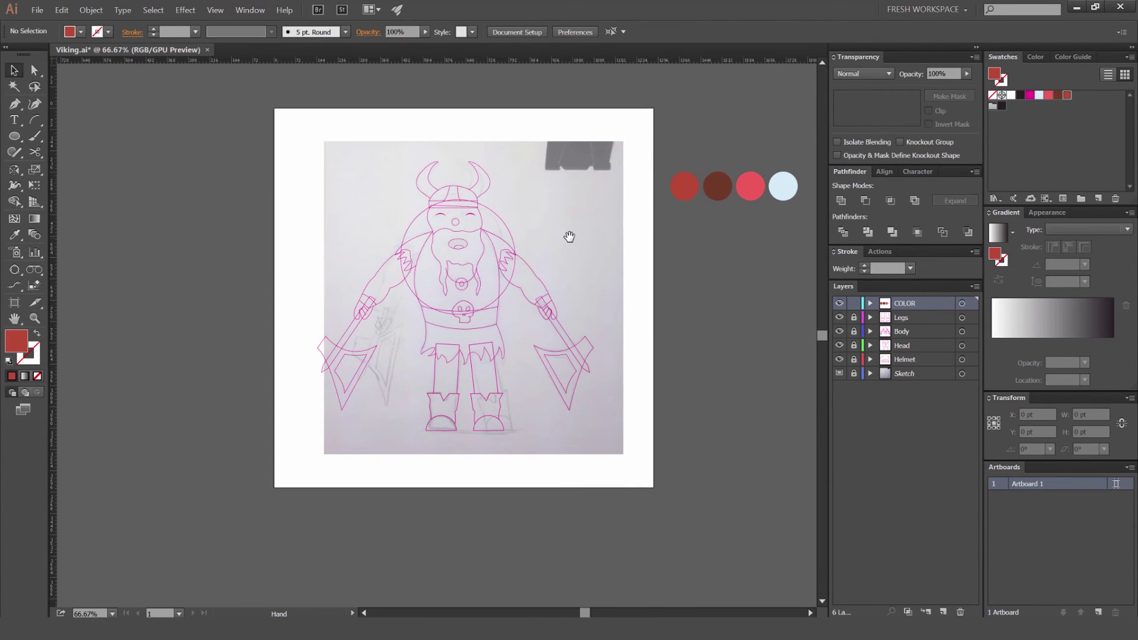
pyautogui.scroll(1, 597, 217)
pyautogui.moveTo(661, 238); pyautogui.dragTo(547, 262)
pyautogui.scroll(-1, 575, 252)
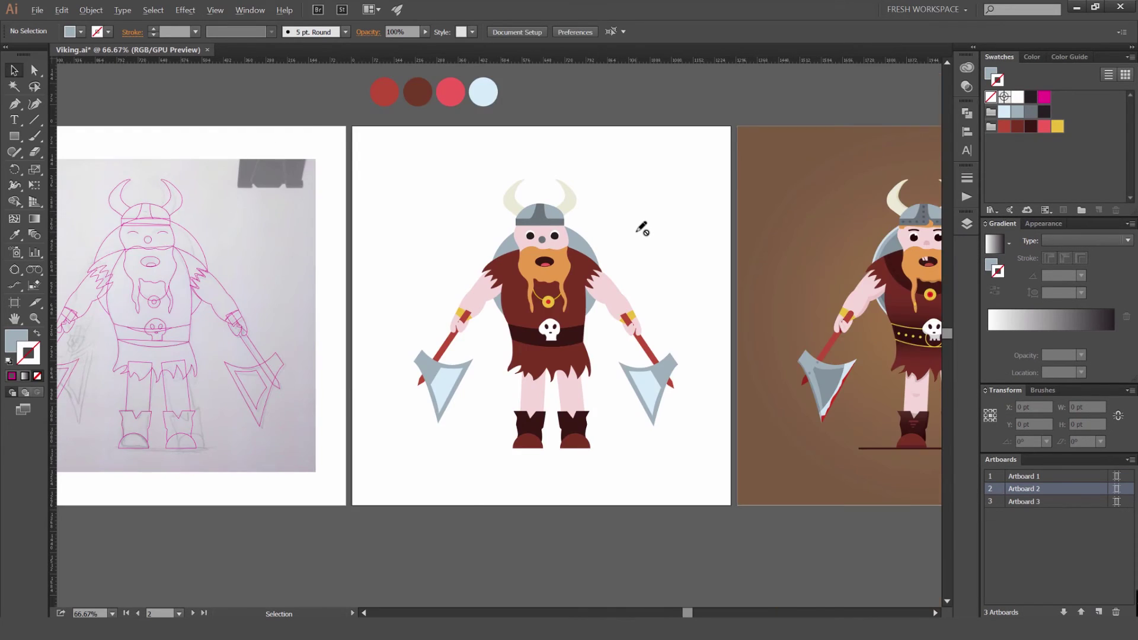
# Step: Show the White Box layer so it covers the third artboard next to the flat-color Viking
pyautogui.scroll(1, 642, 224)
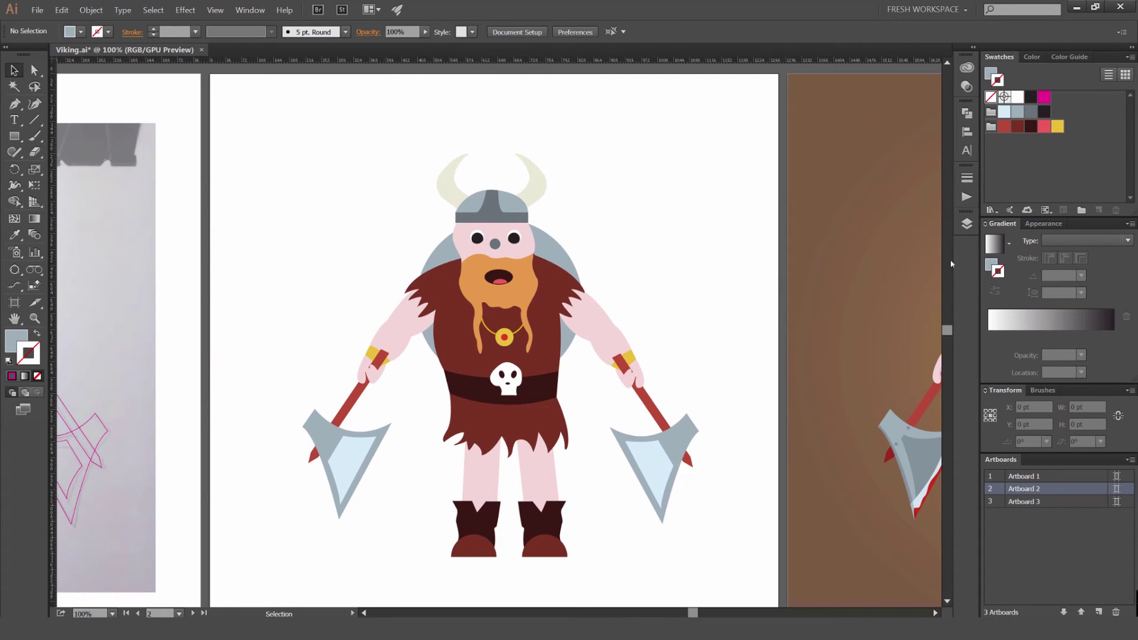
pyautogui.moveTo(620, 224); pyautogui.dragTo(625, 206)
pyautogui.click(967, 224)
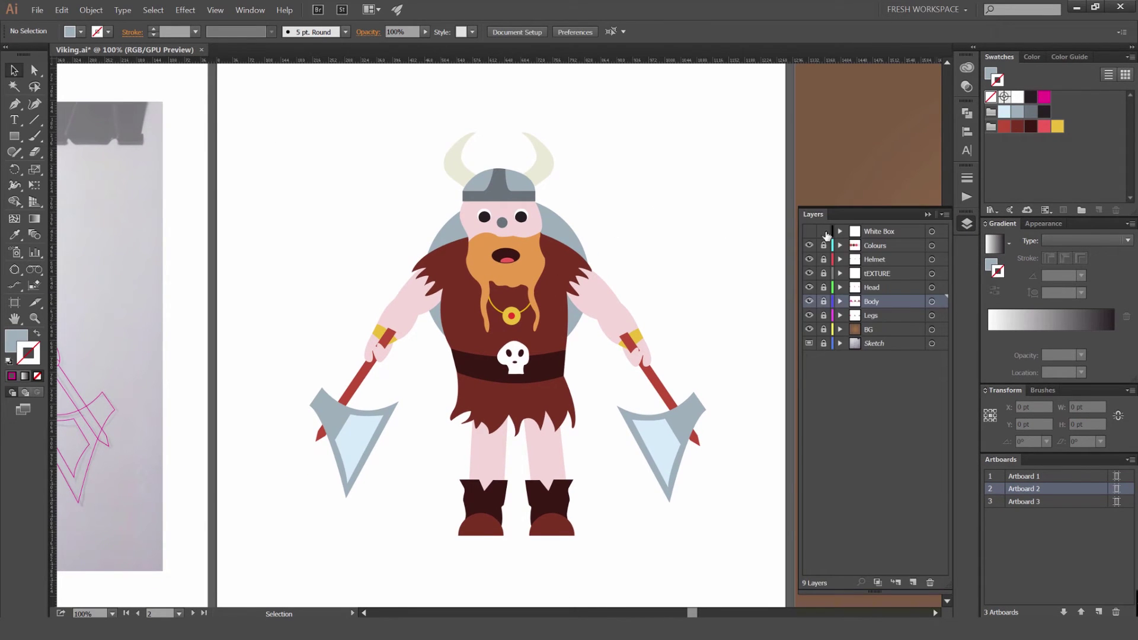
pyautogui.click(967, 224)
pyautogui.moveTo(694, 216); pyautogui.dragTo(701, 176)
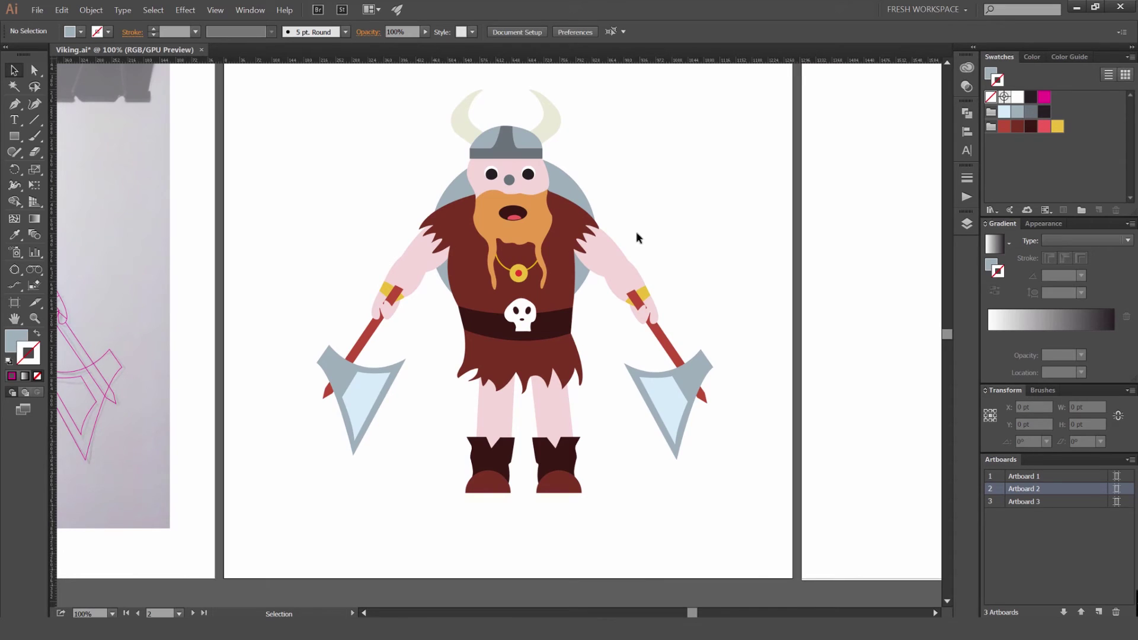
# Step: Unlock the artwork layers from Helmet down to BG
pyautogui.moveTo(583, 172); pyautogui.dragTo(574, 336)
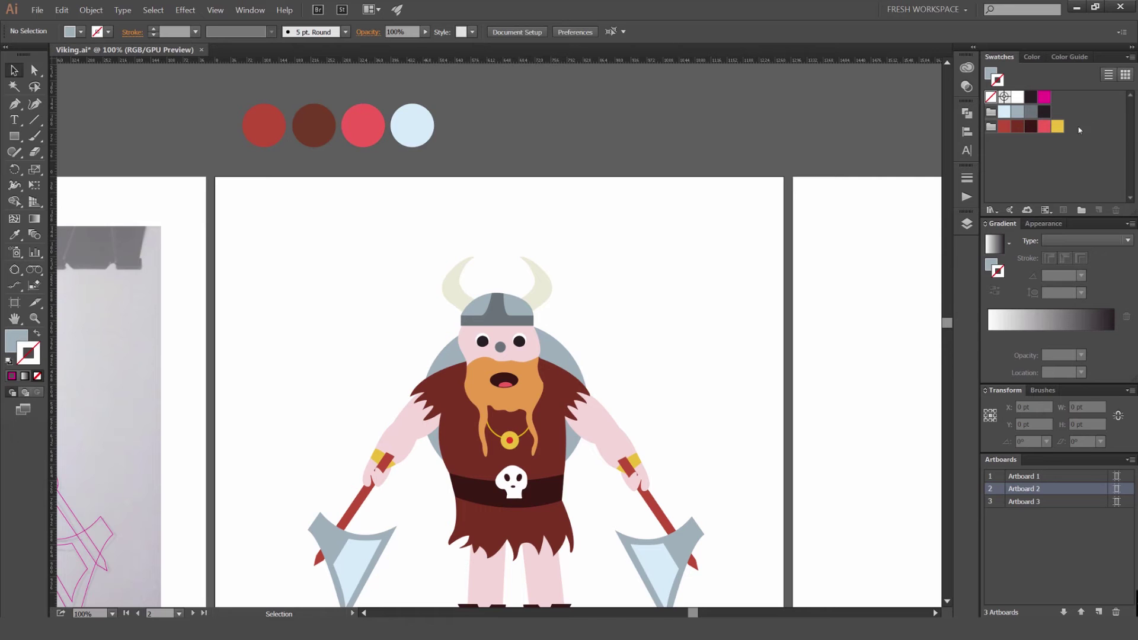
pyautogui.moveTo(646, 285); pyautogui.dragTo(666, 165)
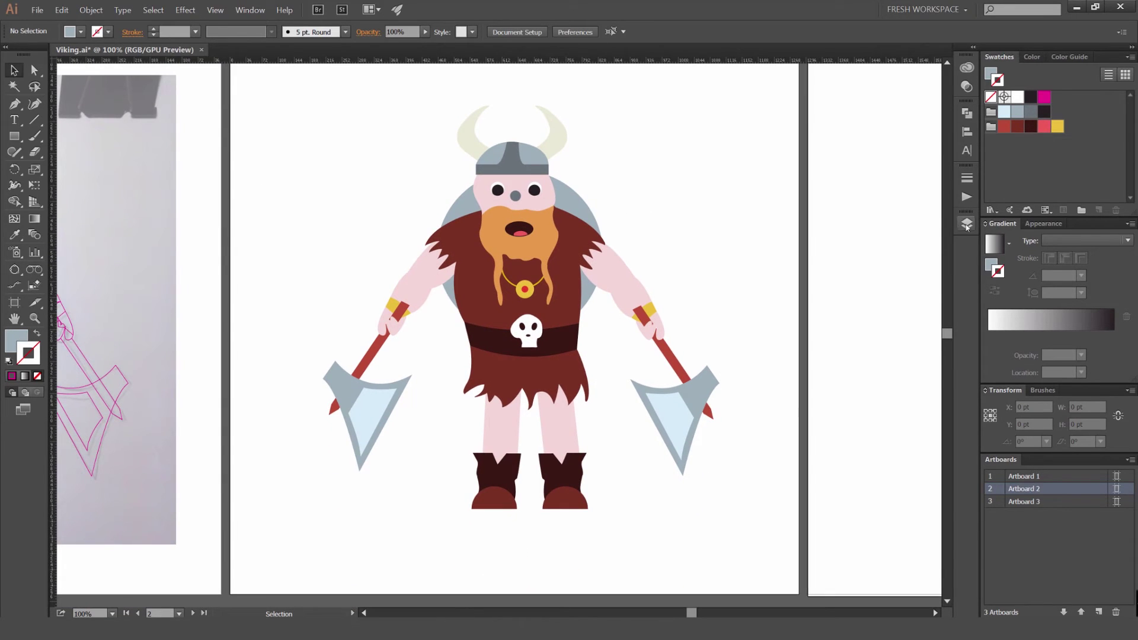
pyautogui.click(967, 223)
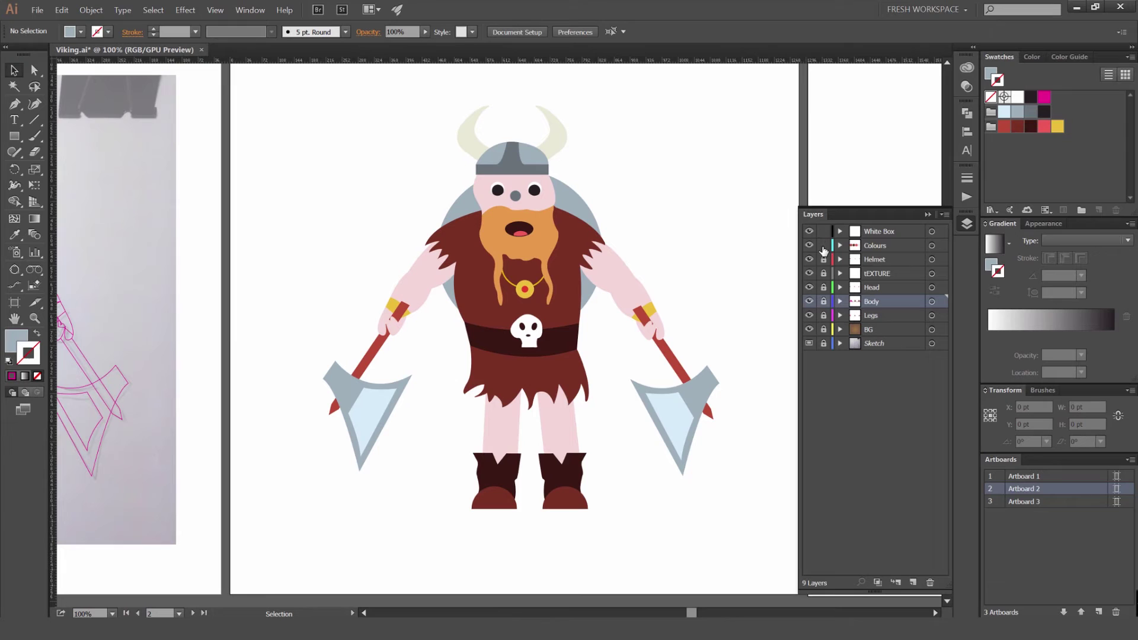
pyautogui.moveTo(824, 272); pyautogui.dragTo(826, 332)
pyautogui.scroll(1, 610, 198)
pyautogui.moveTo(609, 198); pyautogui.dragTo(665, 242)
# Step: Select the helmet horn, the round shield and the beard area in turn to examine their flat fill colors
pyautogui.click(573, 163)
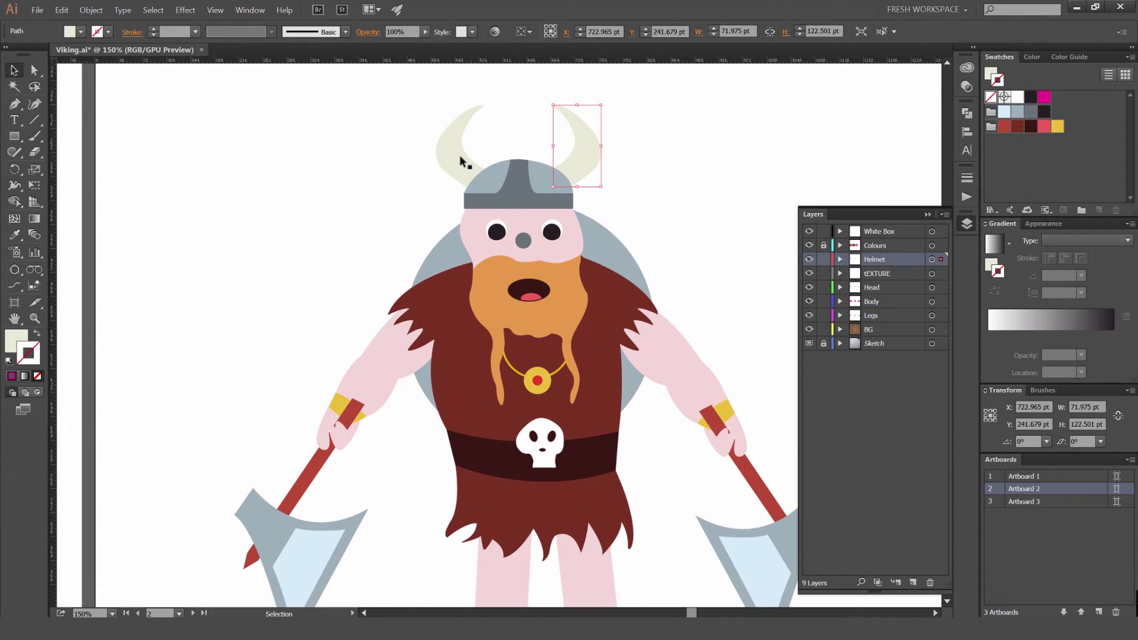
pyautogui.click(601, 226)
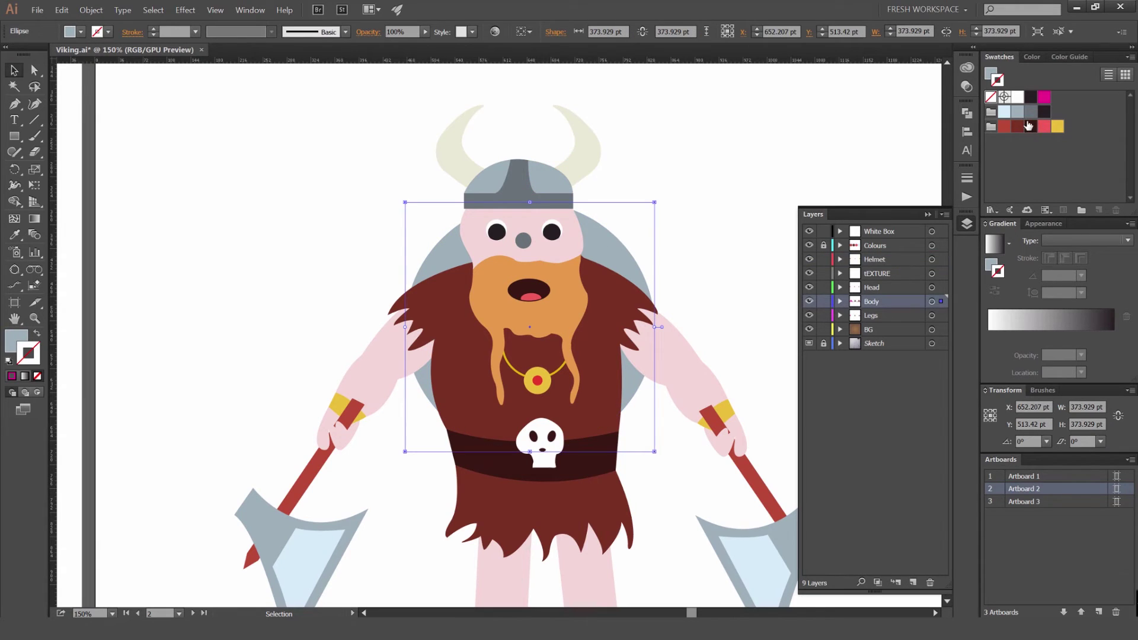
pyautogui.click(754, 173)
pyautogui.click(569, 252)
pyautogui.moveTo(558, 288); pyautogui.dragTo(399, 252)
pyautogui.click(682, 237)
pyautogui.click(569, 267)
pyautogui.hotkey('ctrl', 'z')
pyautogui.click(712, 238)
pyautogui.moveTo(712, 238); pyautogui.dragTo(673, 83)
# Step: Select the belt skull, axe, leg and boot shapes in turn to examine how they are colored
pyautogui.click(521, 230)
pyautogui.click(516, 238)
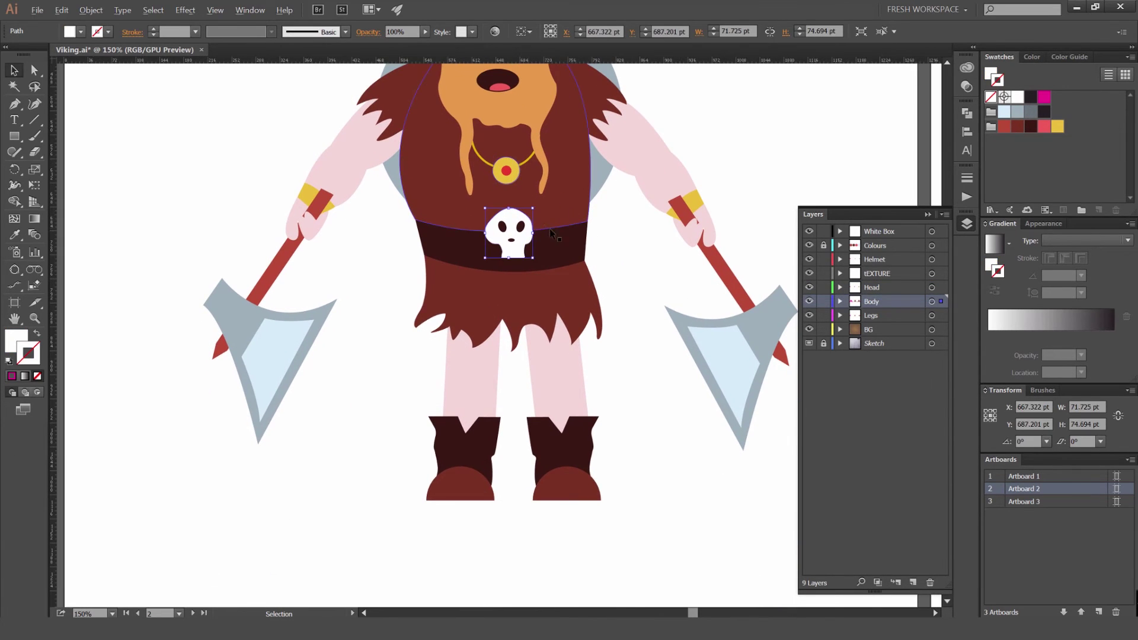
pyautogui.click(382, 262)
pyautogui.scroll(1, 414, 261)
pyautogui.click(215, 380)
pyautogui.click(504, 309)
pyautogui.moveTo(611, 311); pyautogui.dragTo(517, 286)
pyautogui.click(515, 396)
pyautogui.click(524, 484)
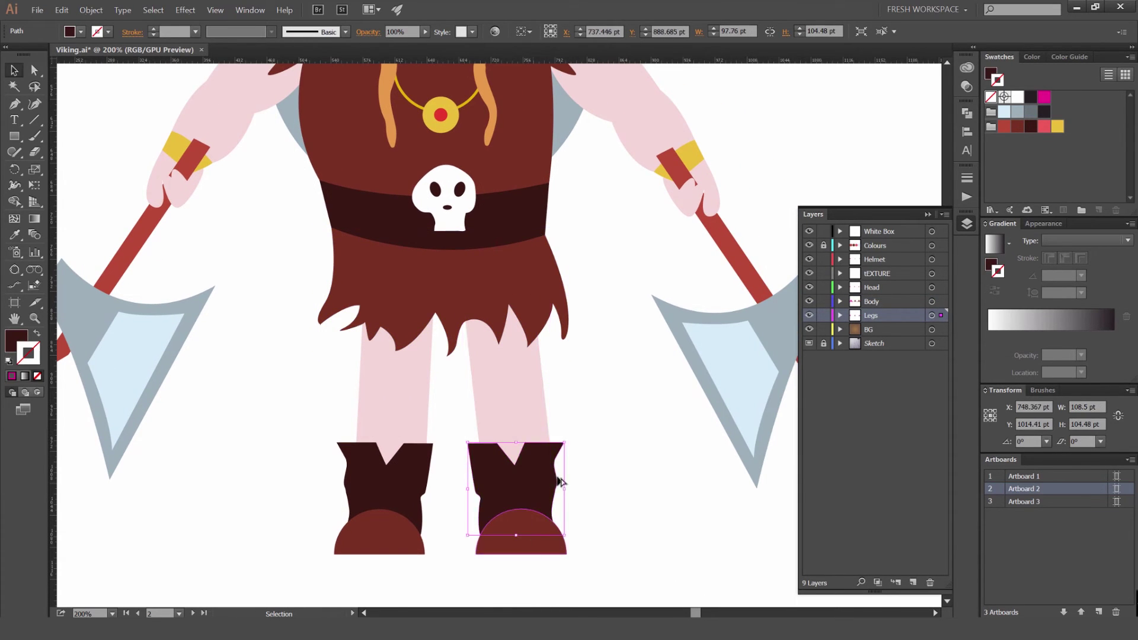
# Step: Examine the whole colored Viking, then select the fur shoulder and the tunic to check their fills
pyautogui.hotkey('ctrl', '-')
pyautogui.click(668, 177)
pyautogui.moveTo(580, 182); pyautogui.dragTo(625, 179)
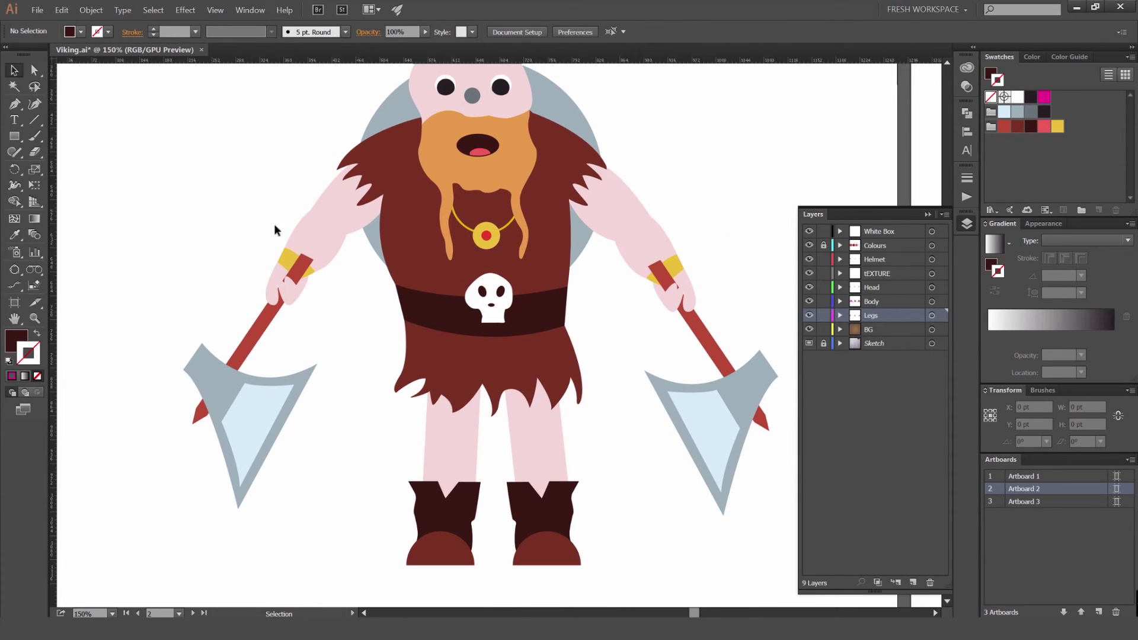
pyautogui.moveTo(248, 217); pyautogui.dragTo(264, 290)
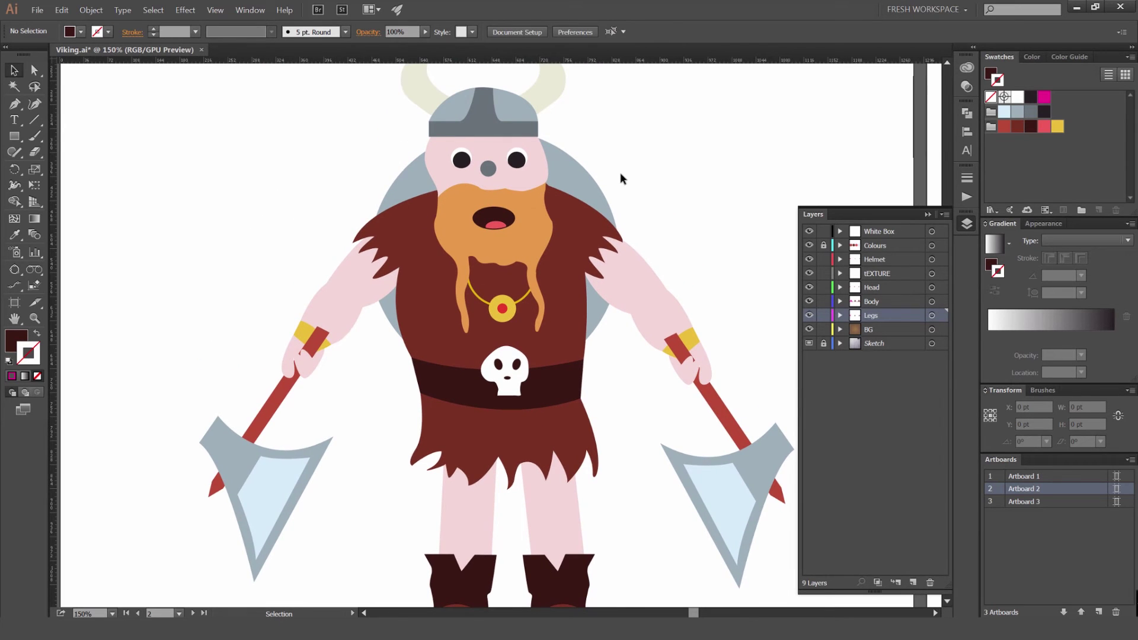
pyautogui.hotkey('ctrl', '-')
pyautogui.hotkey('ctrl', '-')
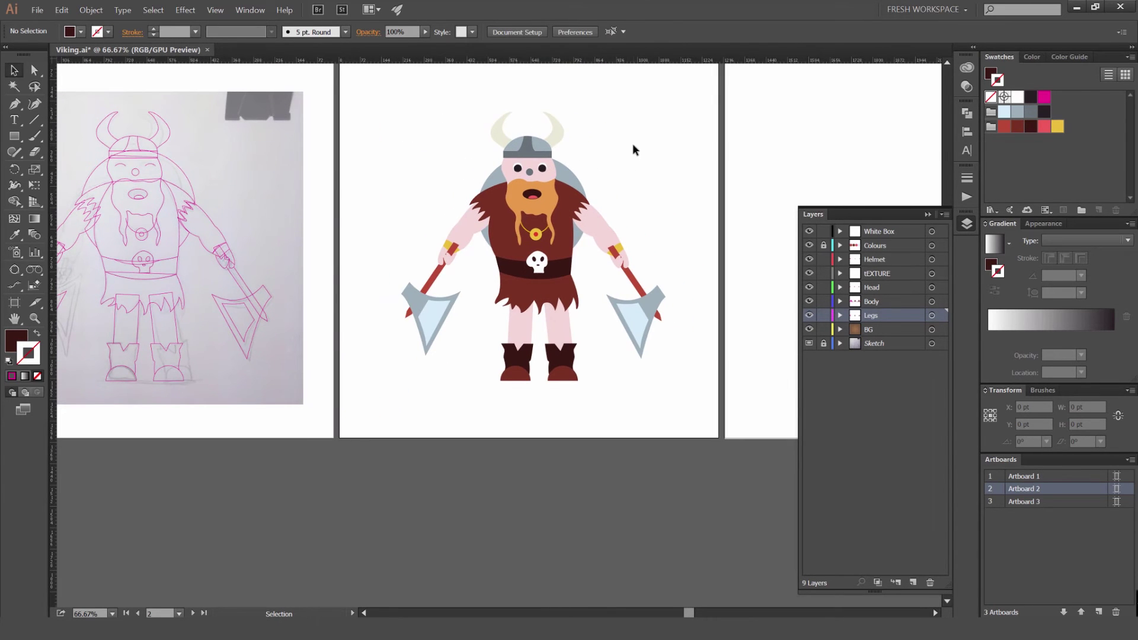
pyautogui.hotkey('ctrl', '+')
pyautogui.hotkey('ctrl', '+')
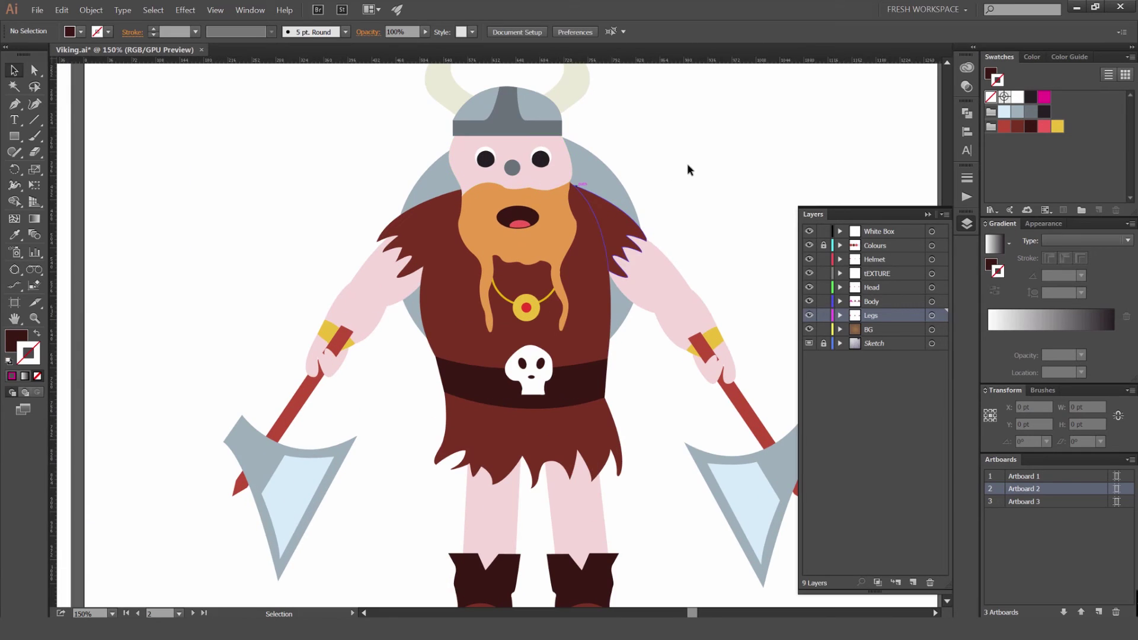
pyautogui.click(620, 230)
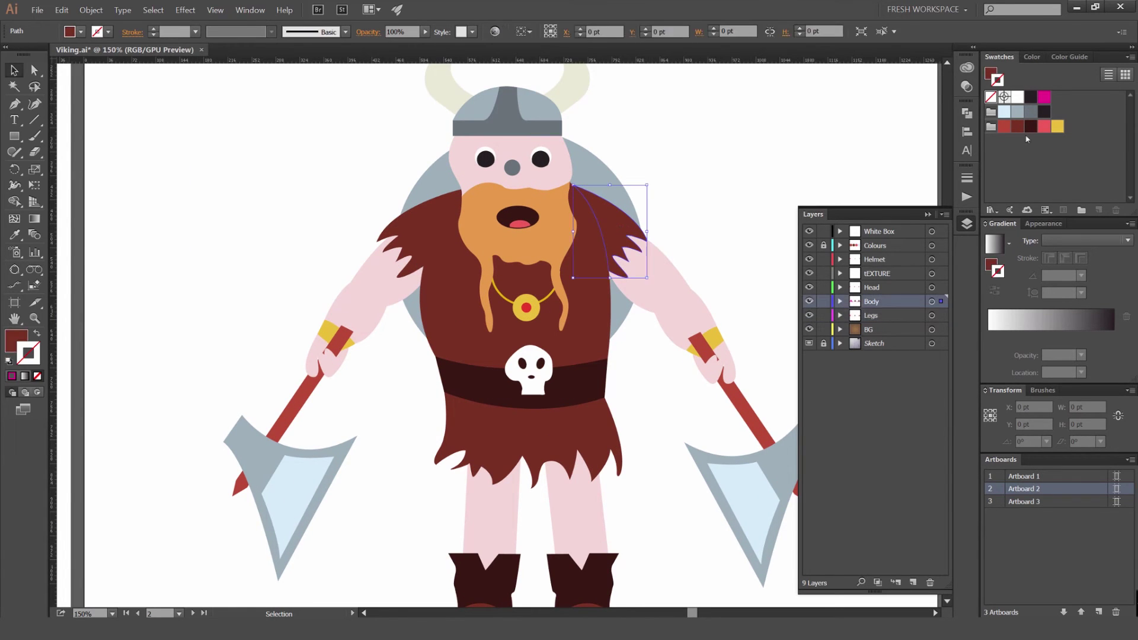
pyautogui.click(666, 291)
pyautogui.click(593, 310)
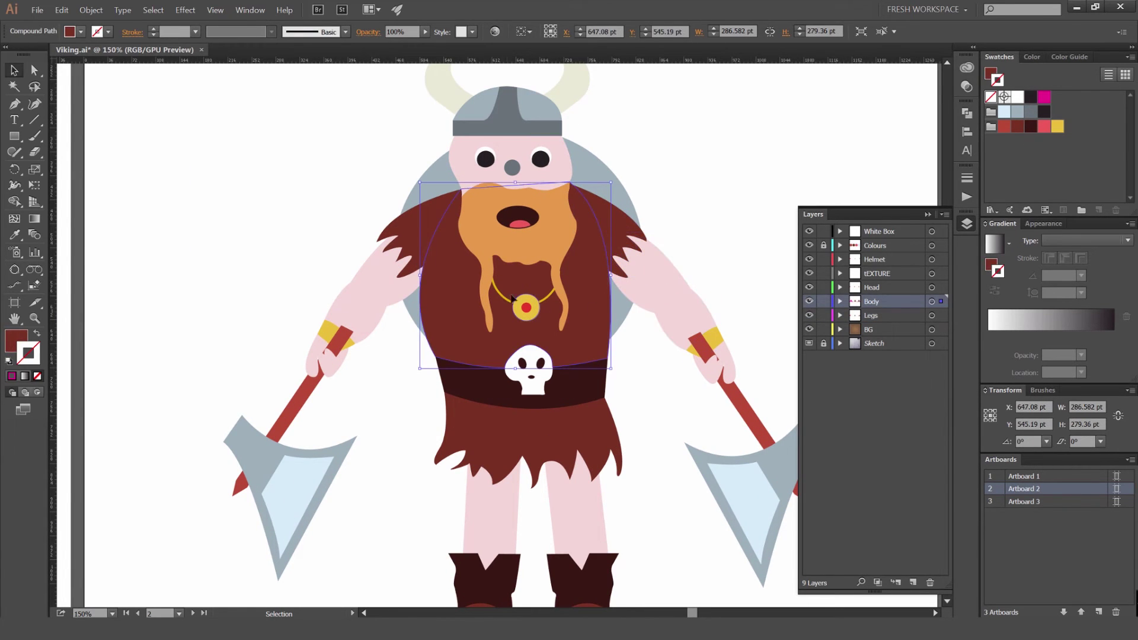
pyautogui.click(711, 215)
pyautogui.scroll(-2, 589, 247)
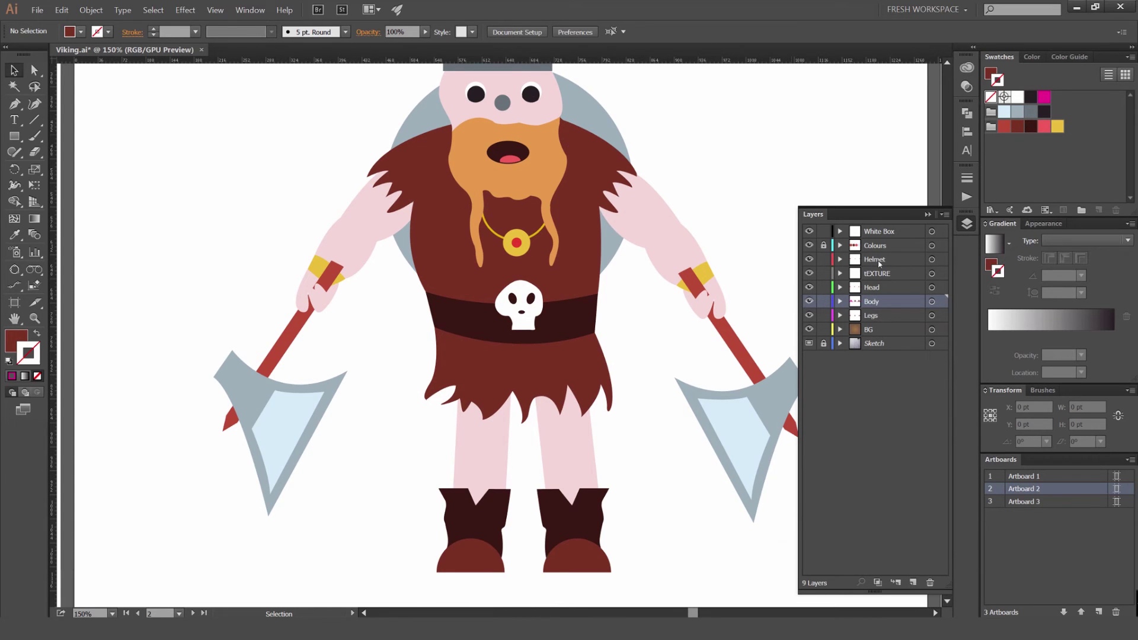
# Step: Hide the Helmet, tEXTURE, Head, Body and Legs layers one by one to check their contents, and show them all again
pyautogui.moveTo(712, 132); pyautogui.dragTo(812, 212)
pyautogui.click(809, 260)
pyautogui.hotkey('ctrl', '-')
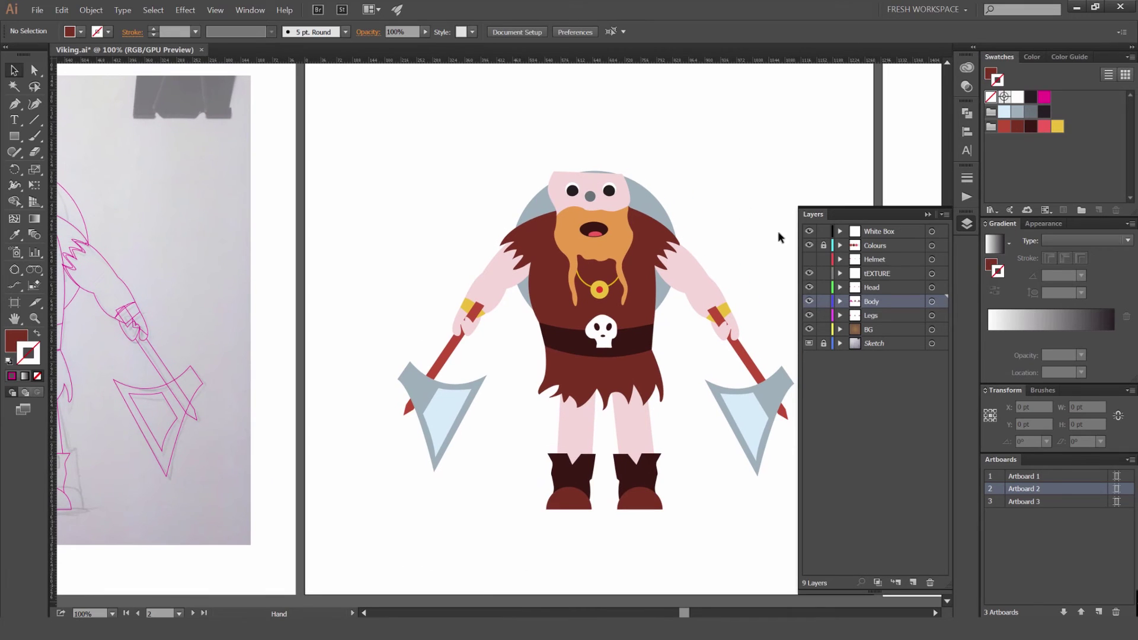
pyautogui.click(809, 288)
pyautogui.hscroll(1, 809, 293)
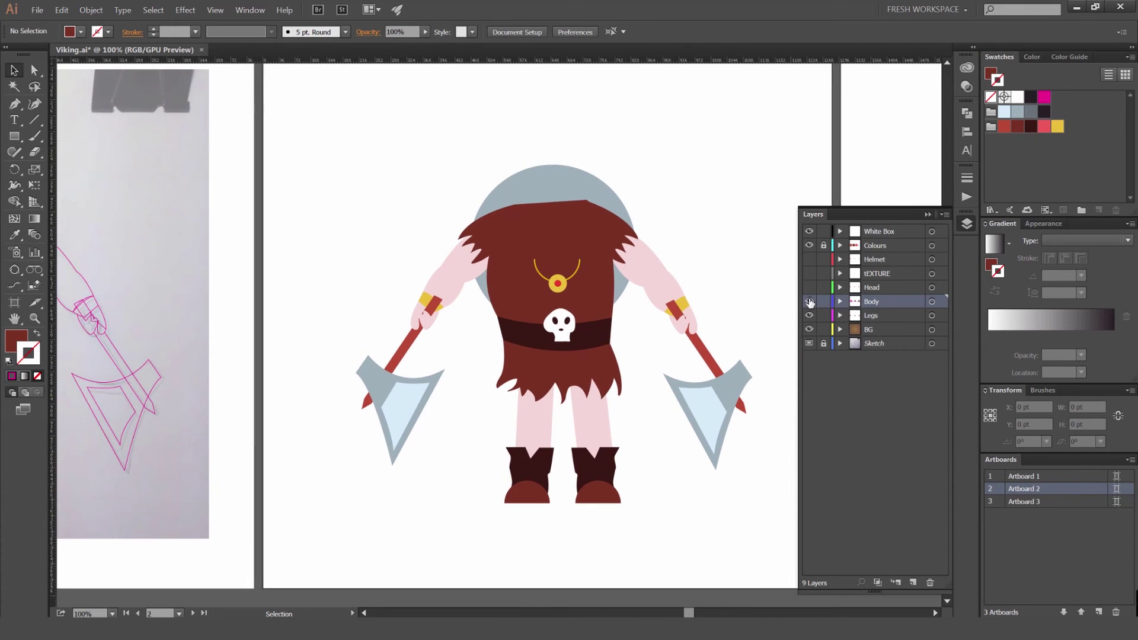
pyautogui.click(809, 301)
pyautogui.click(810, 316)
pyautogui.click(810, 315)
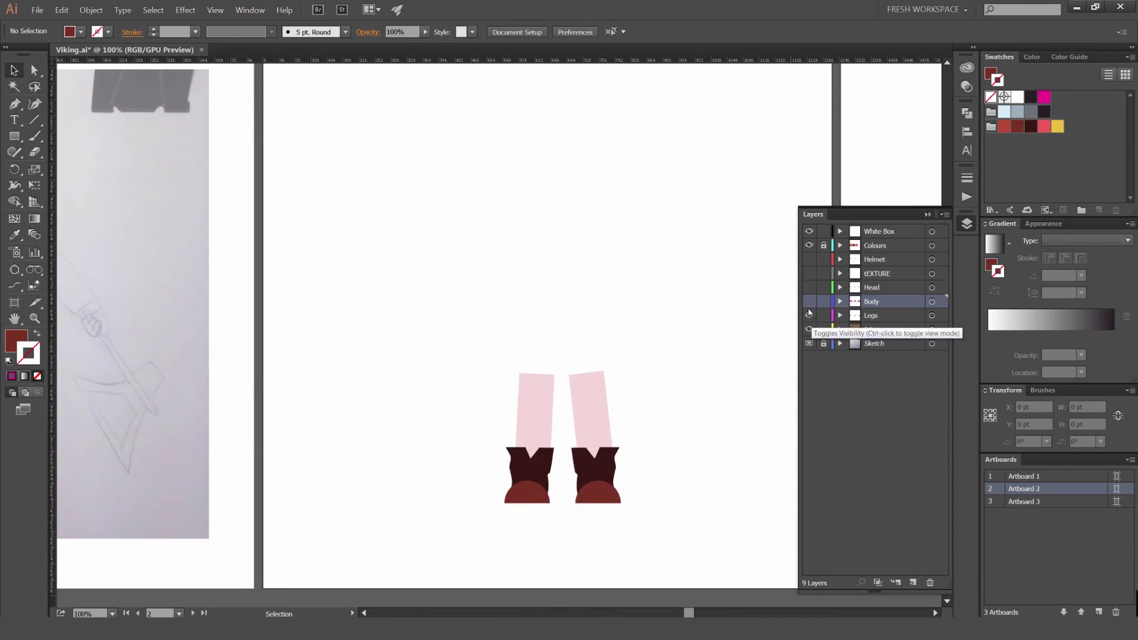
pyautogui.click(809, 302)
pyautogui.click(810, 288)
pyautogui.click(810, 274)
pyautogui.click(809, 259)
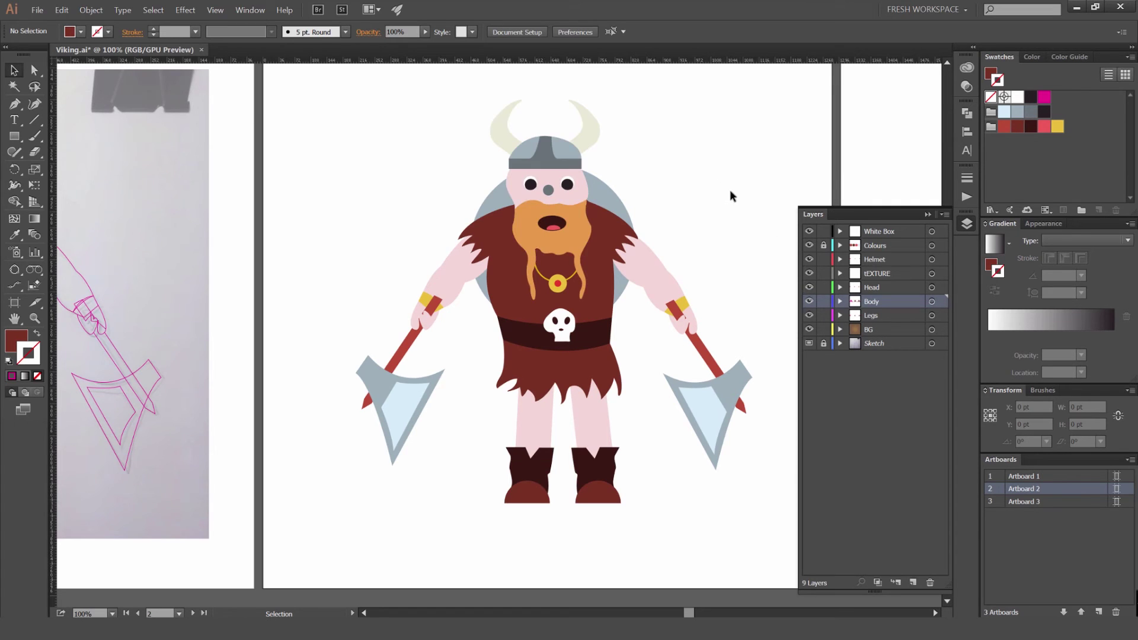
# Step: Lock the layers from Helmet down to BG again
pyautogui.hotkey('ctrl', '-')
pyautogui.moveTo(649, 159); pyautogui.dragTo(627, 195)
pyautogui.moveTo(579, 143); pyautogui.dragTo(538, 162)
pyautogui.scroll(-1, 589, 214)
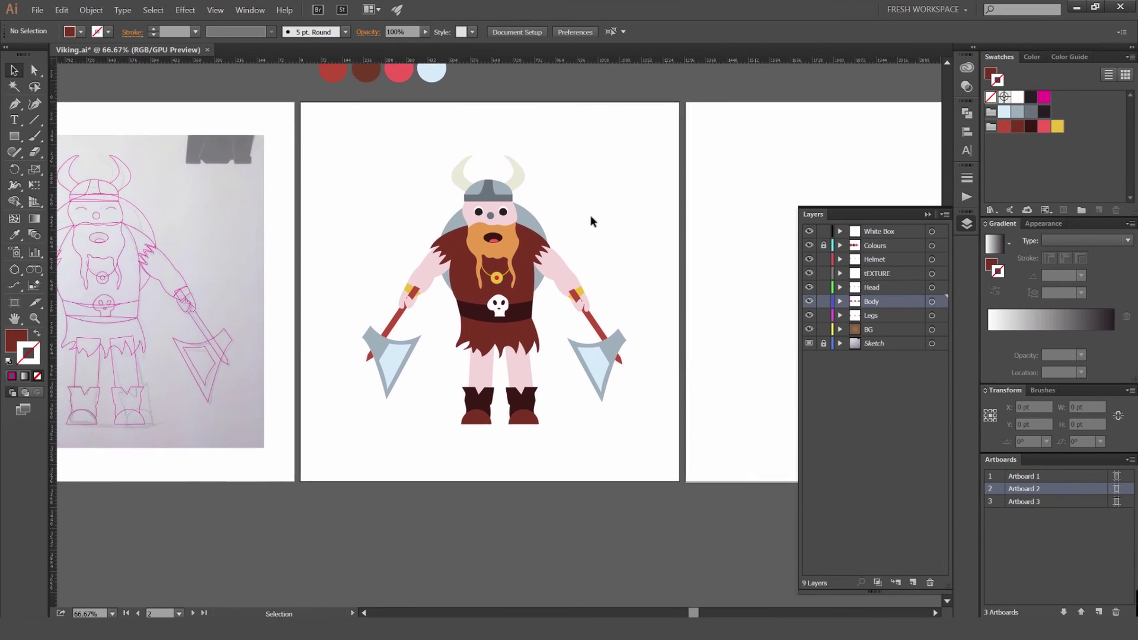
pyautogui.hotkey('ctrl', '+')
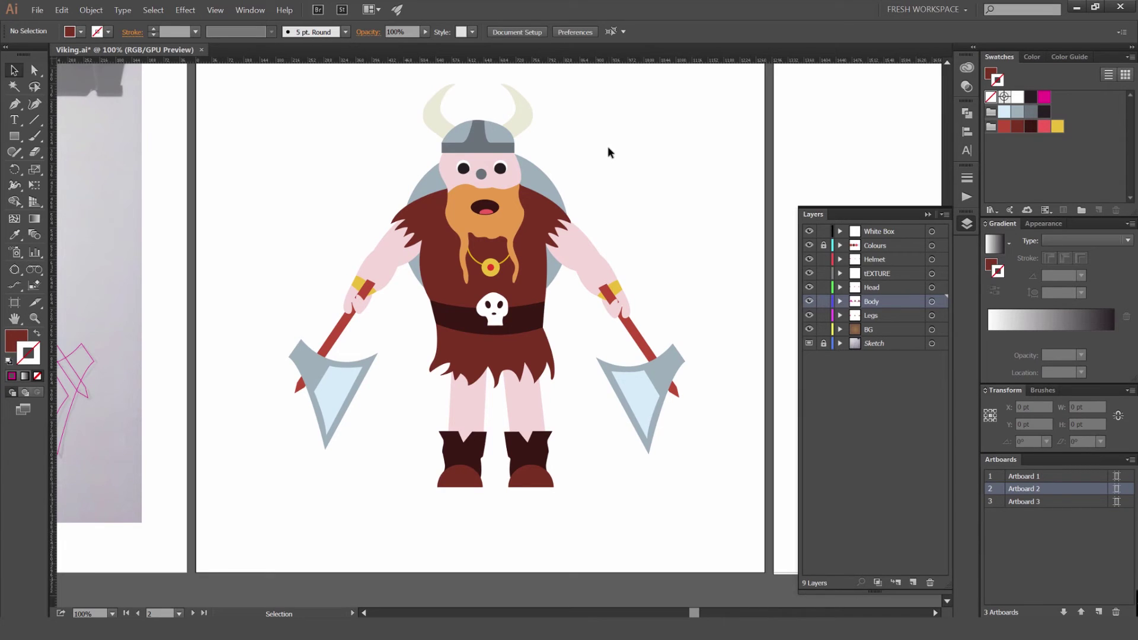
pyautogui.hscroll(1, 648, 148)
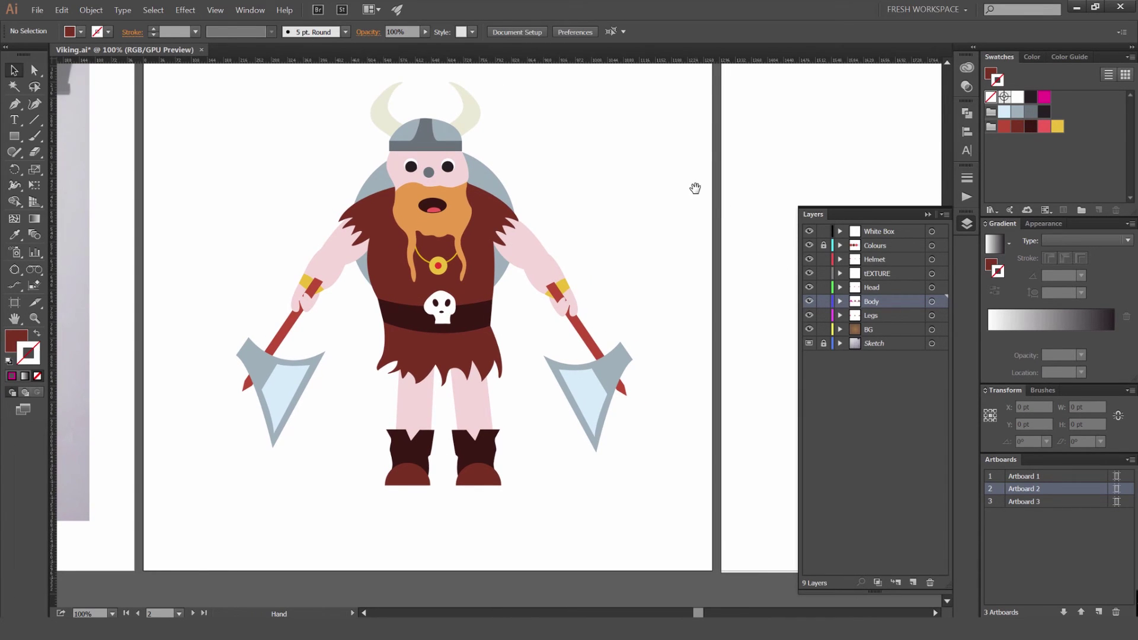
pyautogui.hscroll(1, 696, 188)
pyautogui.moveTo(829, 262); pyautogui.dragTo(828, 332)
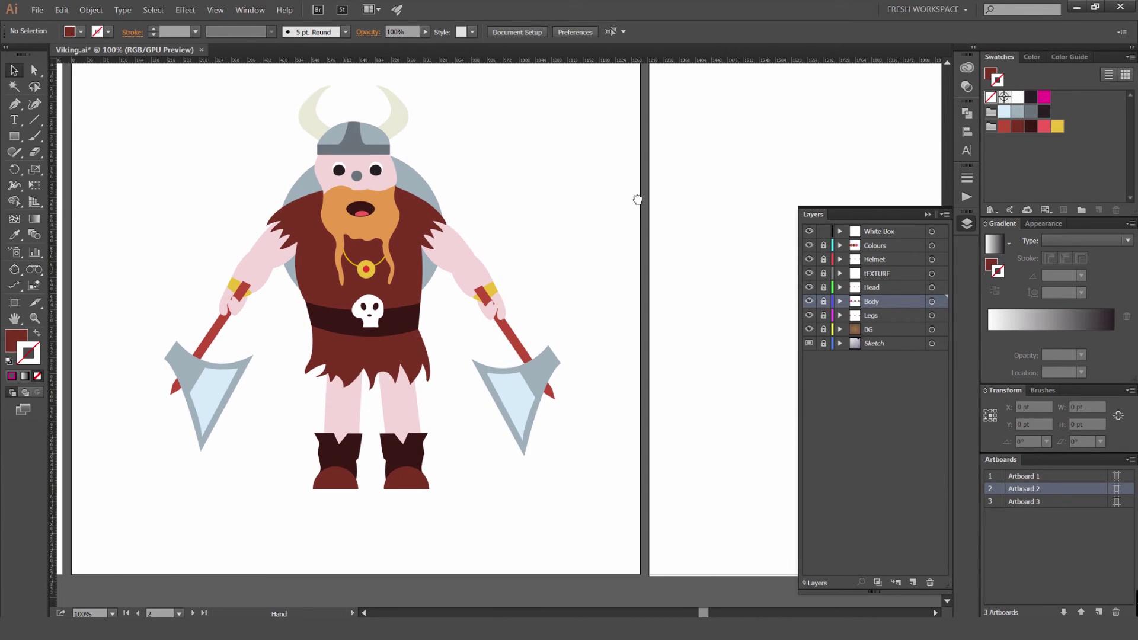
# Step: Hide the White Box layer to reveal the detailed Viking on the third artboard, and hide the interface panels
pyautogui.hscroll(2, 646, 196)
pyautogui.hscroll(2, 668, 178)
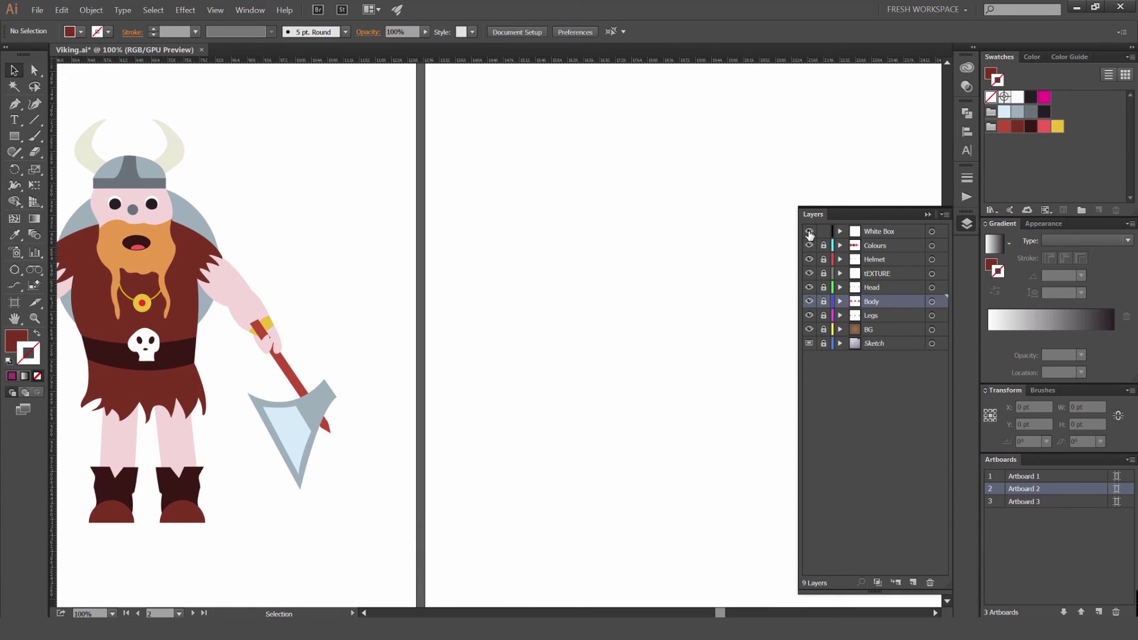
pyautogui.click(810, 232)
pyautogui.moveTo(783, 173); pyautogui.dragTo(645, 173)
pyautogui.click(968, 224)
pyautogui.moveTo(828, 188); pyautogui.dragTo(848, 207)
pyautogui.hscroll(1, 818, 200)
pyautogui.press('Tab')
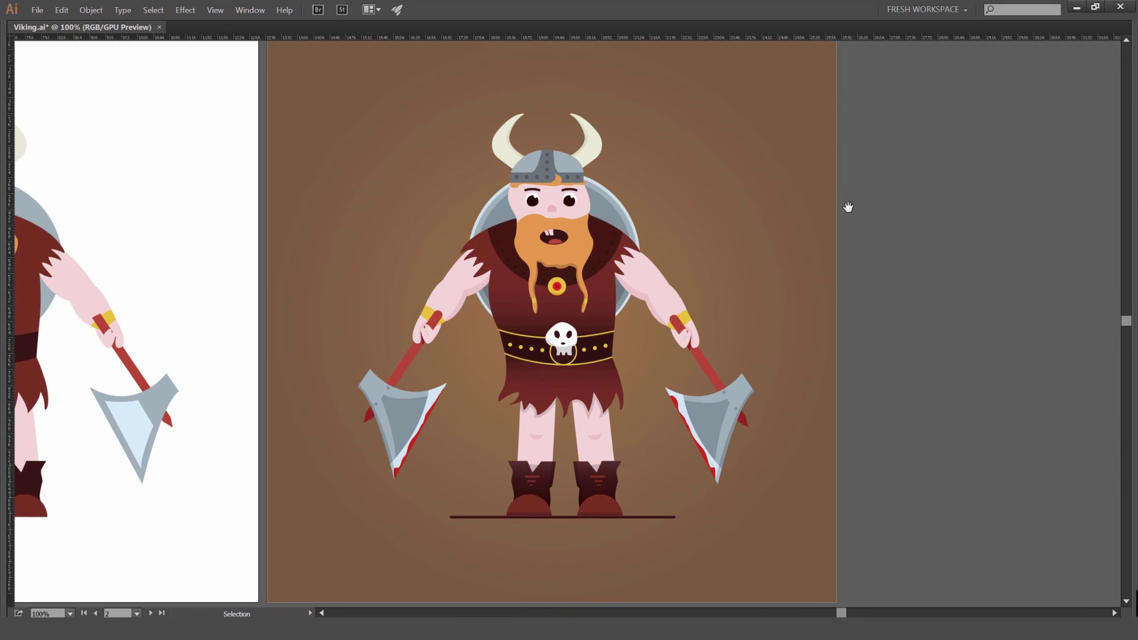
# Step: Examine the shading and details of the finished Viking's axes, arms, belt, boots, face and helmet
pyautogui.moveTo(759, 232); pyautogui.dragTo(764, 231)
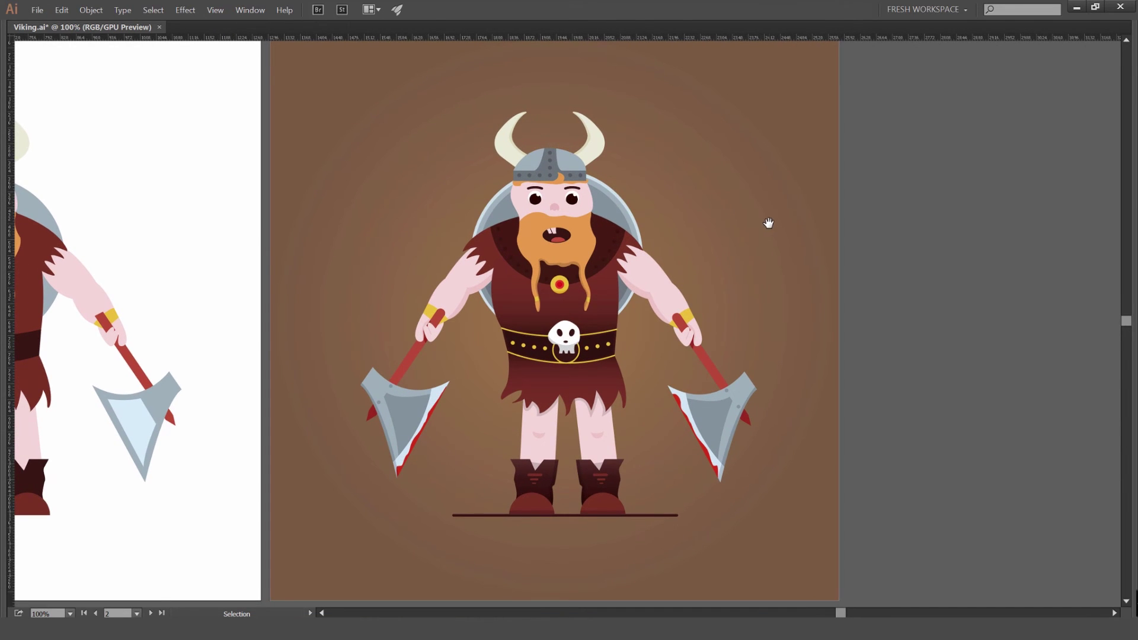
pyautogui.hotkey('ctrl', '=')
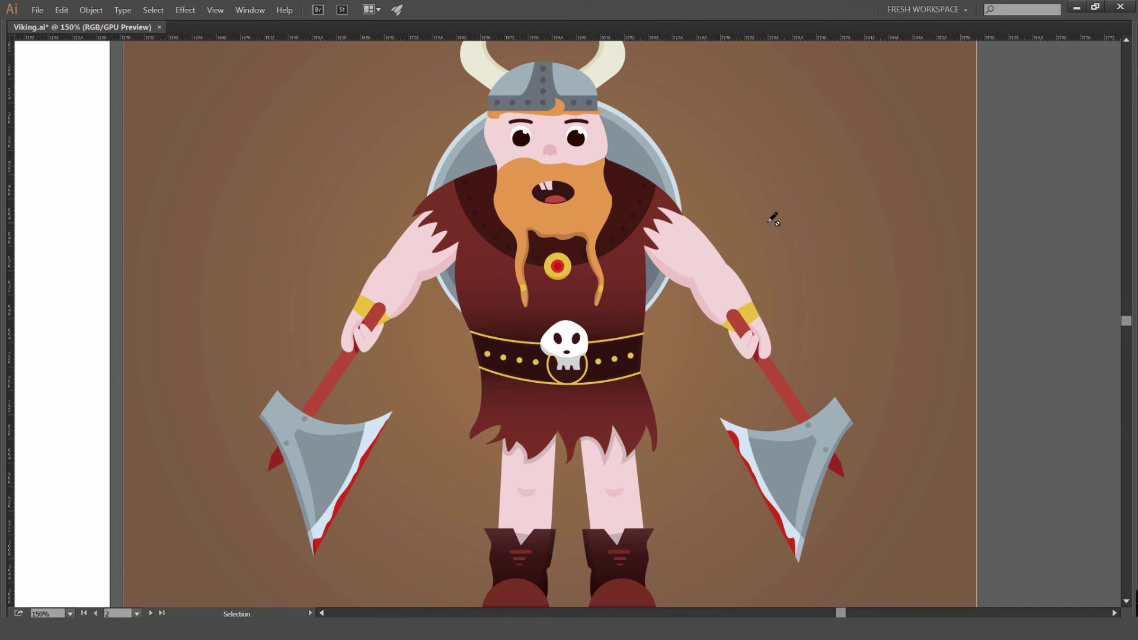
pyautogui.scroll(-2, 737, 173)
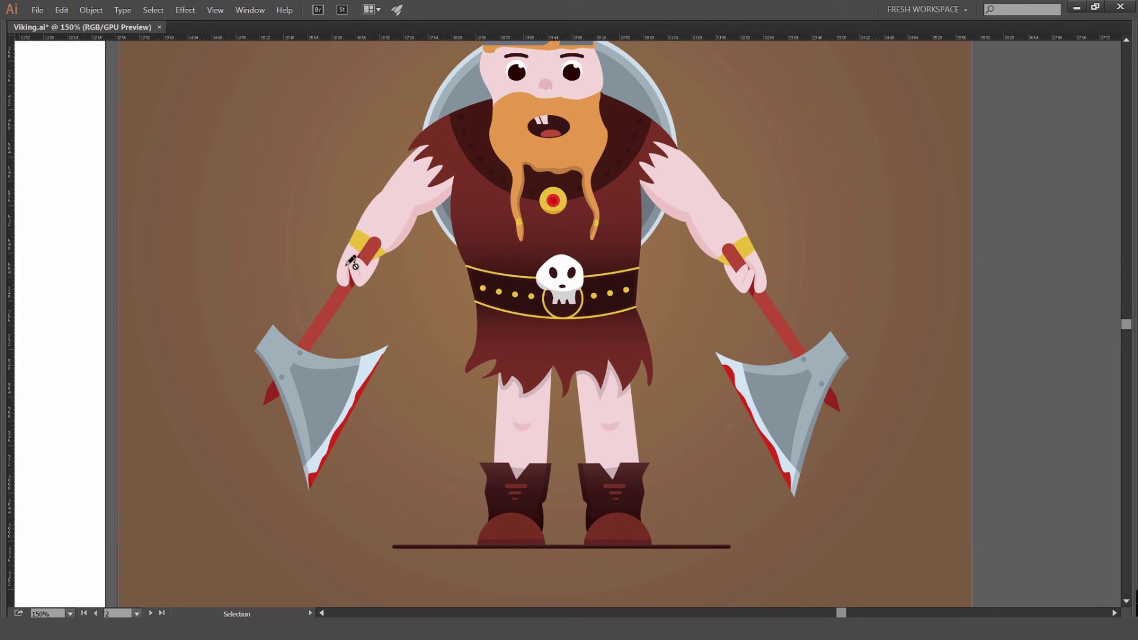
pyautogui.moveTo(363, 367); pyautogui.dragTo(343, 366)
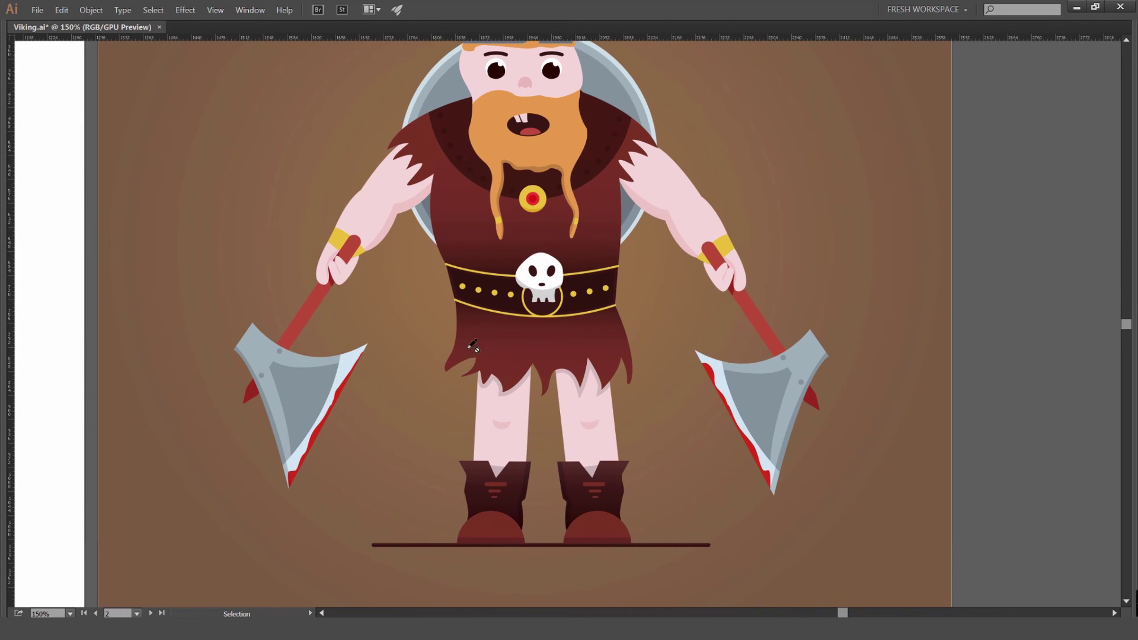
pyautogui.moveTo(629, 465); pyautogui.dragTo(593, 487)
pyautogui.moveTo(507, 270); pyautogui.dragTo(511, 315)
pyautogui.moveTo(554, 120); pyautogui.dragTo(551, 186)
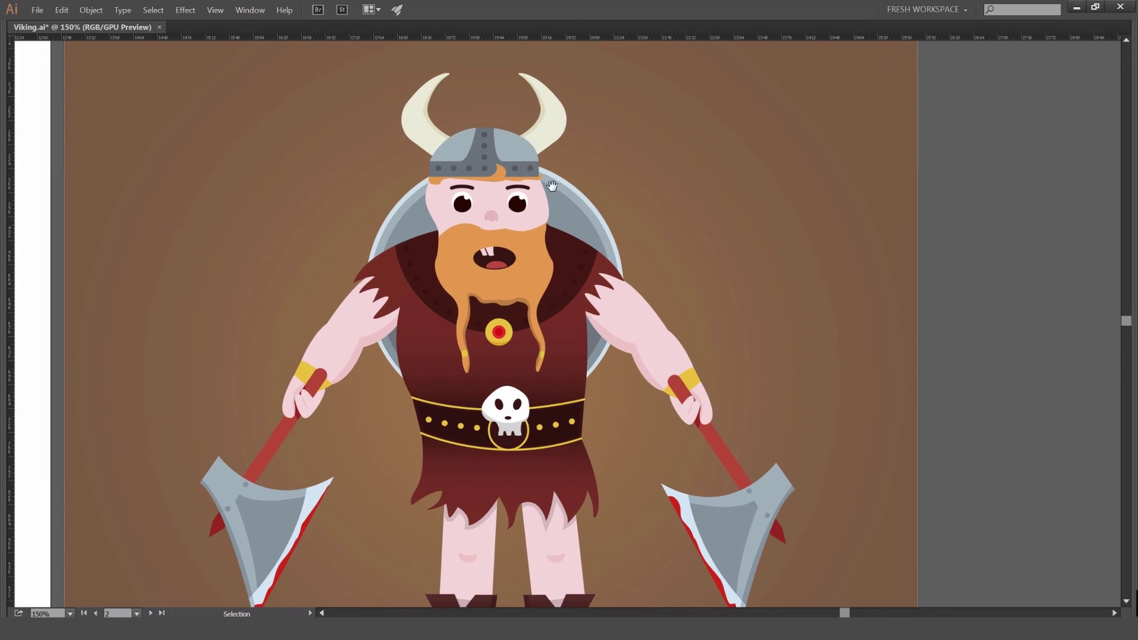
pyautogui.moveTo(604, 303); pyautogui.dragTo(623, 237)
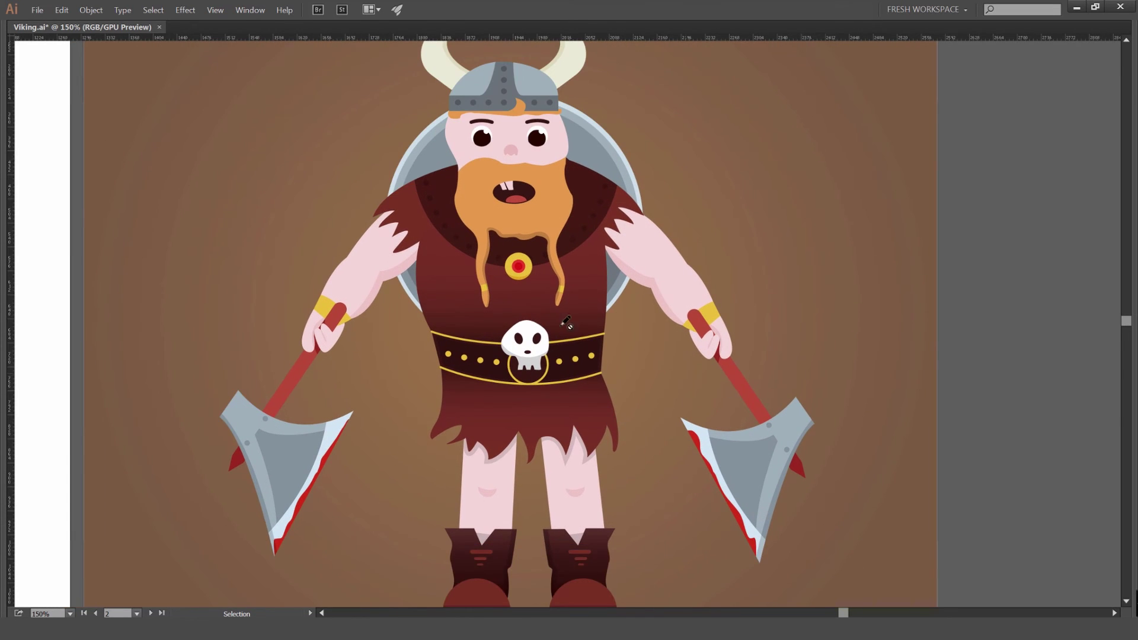
pyautogui.scroll(-2, 592, 317)
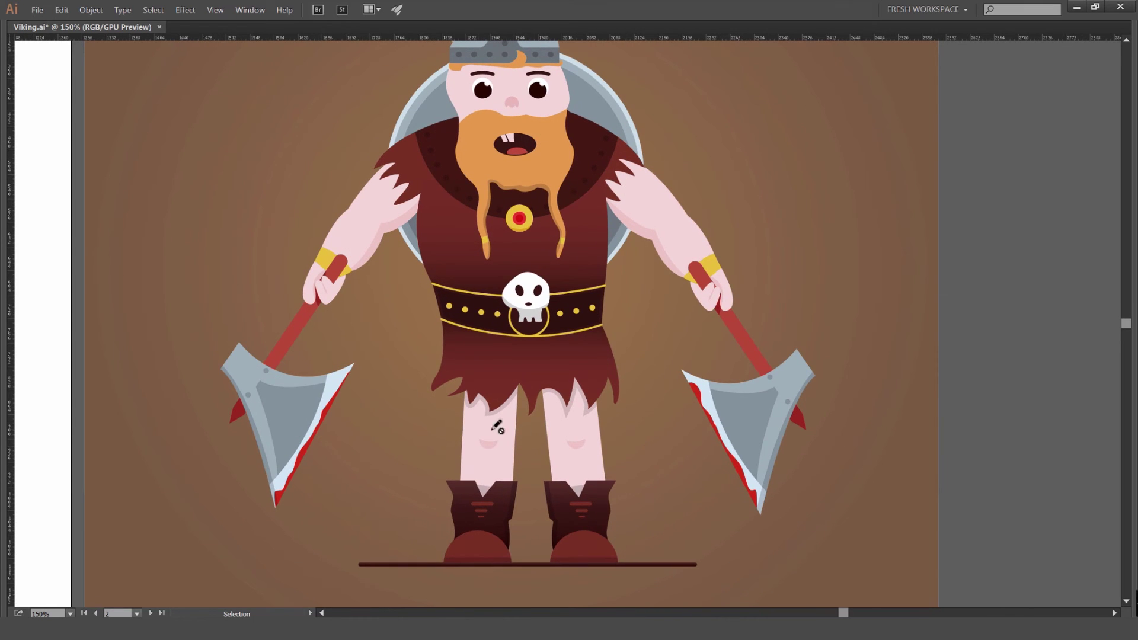
pyautogui.moveTo(721, 293); pyautogui.dragTo(672, 309)
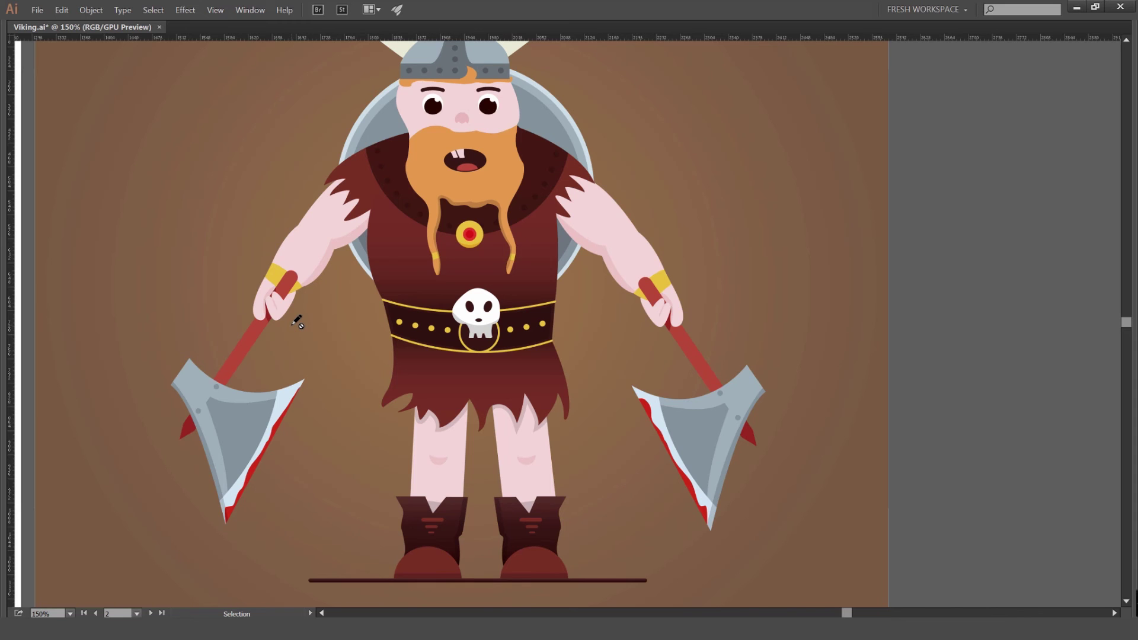
pyautogui.moveTo(428, 157); pyautogui.dragTo(503, 180)
pyautogui.moveTo(572, 158); pyautogui.dragTo(563, 181)
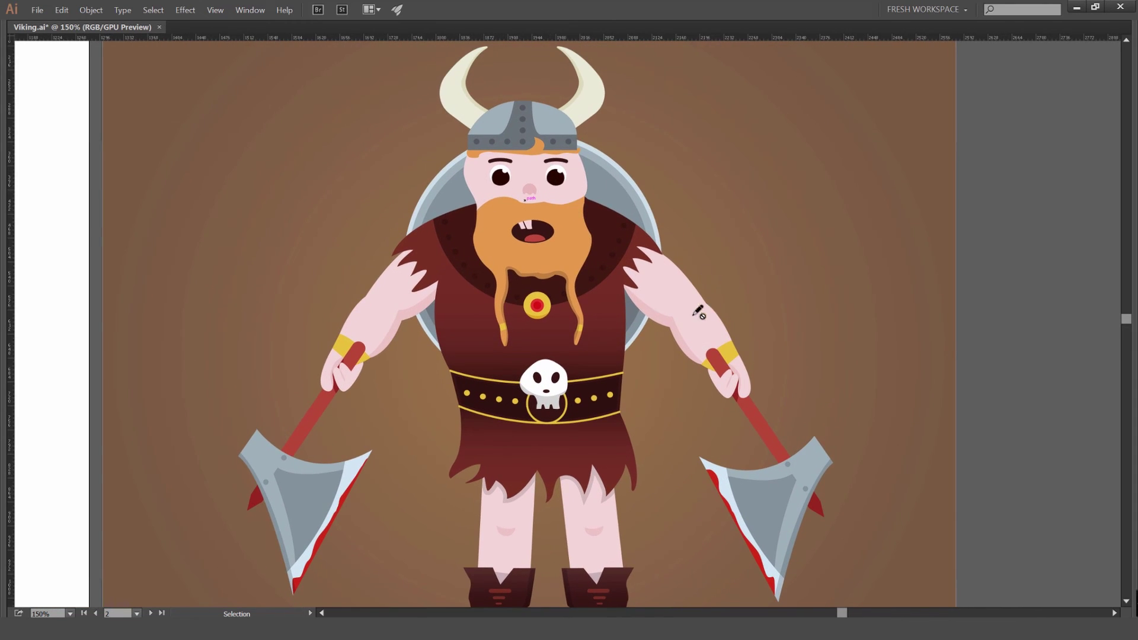
pyautogui.moveTo(669, 329); pyautogui.dragTo(617, 261)
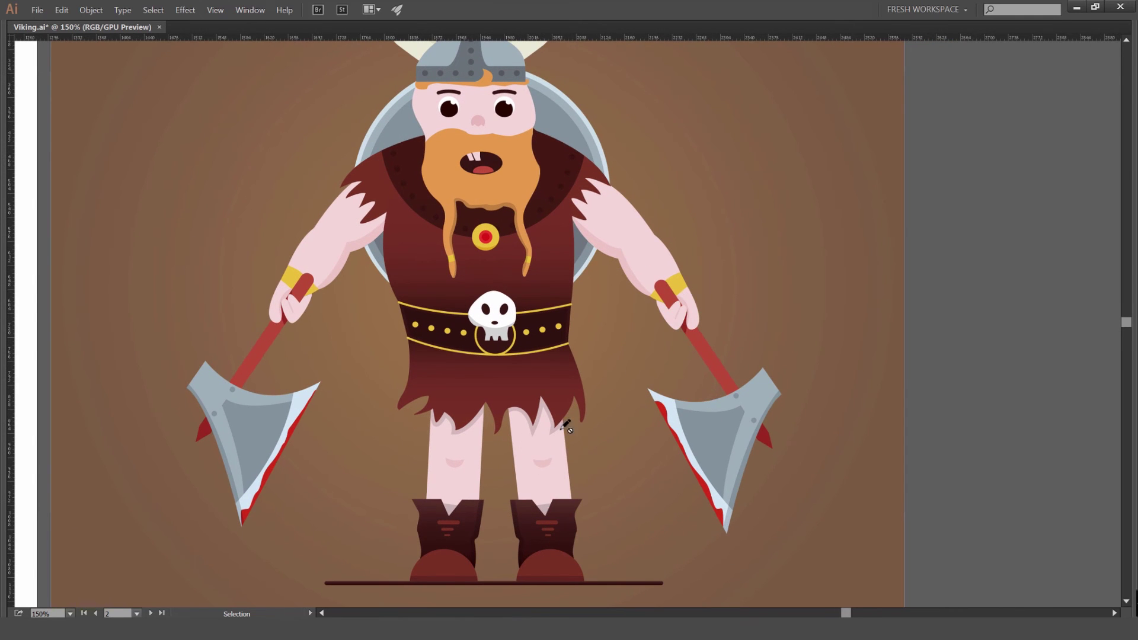
pyautogui.scroll(1, 569, 414)
pyautogui.hotkey('ctrl', '-')
pyautogui.moveTo(588, 310); pyautogui.dragTo(612, 323)
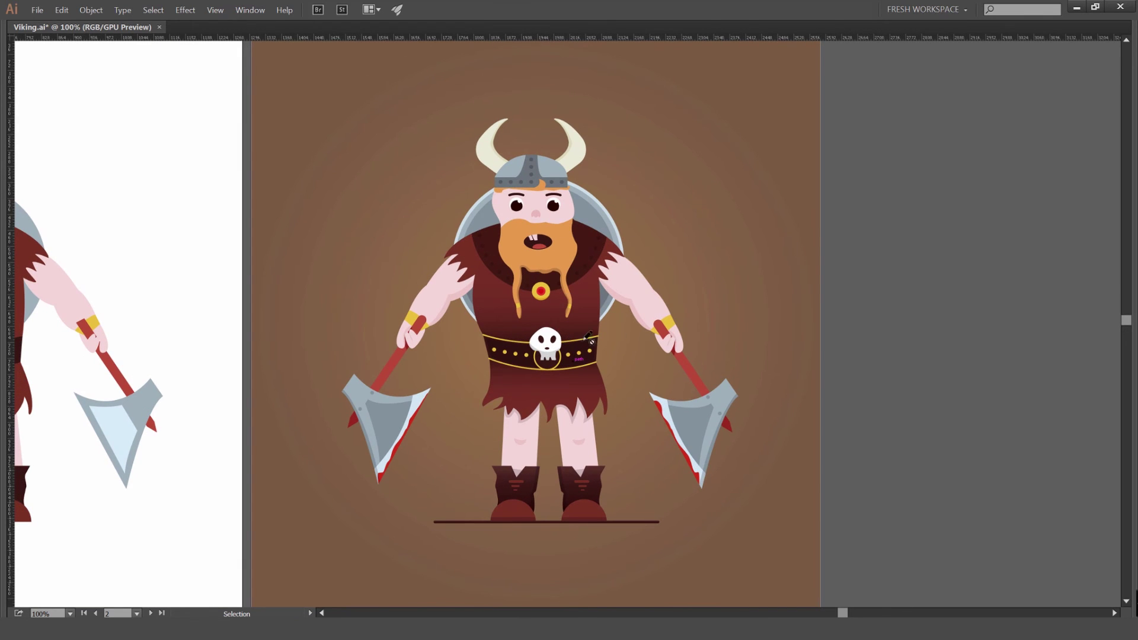
# Step: Show the interface panels again and compare the flat-color Viking with the detailed version
pyautogui.press('Tab')
pyautogui.moveTo(818, 305); pyautogui.dragTo(779, 284)
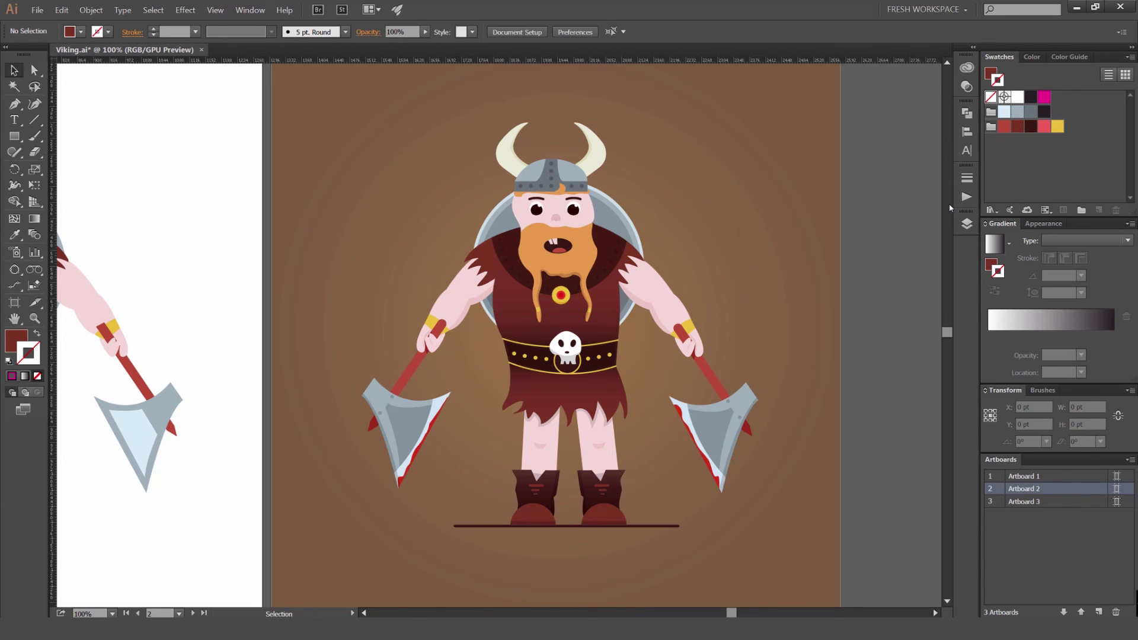
pyautogui.moveTo(520, 269); pyautogui.dragTo(750, 229)
pyautogui.moveTo(644, 244); pyautogui.dragTo(780, 261)
pyautogui.moveTo(596, 277); pyautogui.dragTo(732, 283)
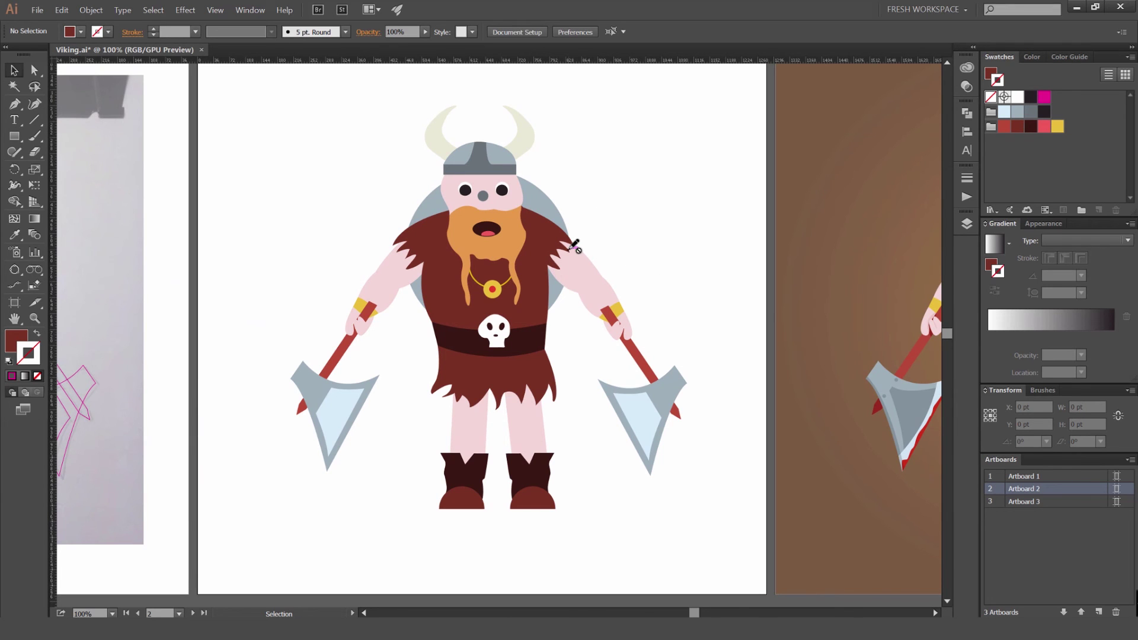
pyautogui.hscroll(10, 722, 211)
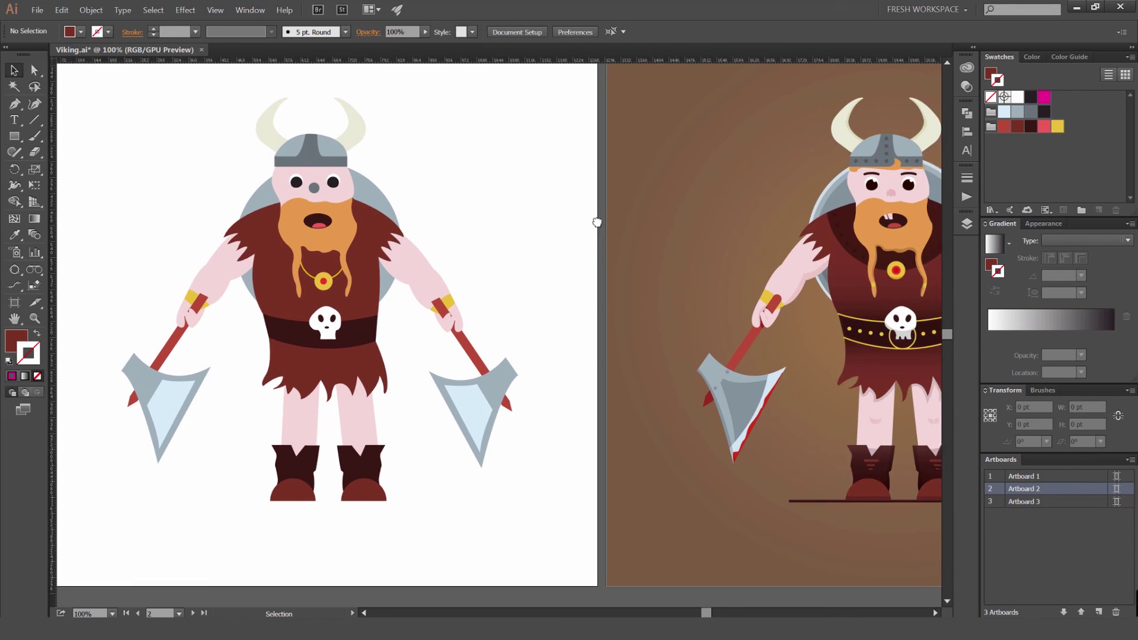
pyautogui.moveTo(856, 199); pyautogui.dragTo(753, 206)
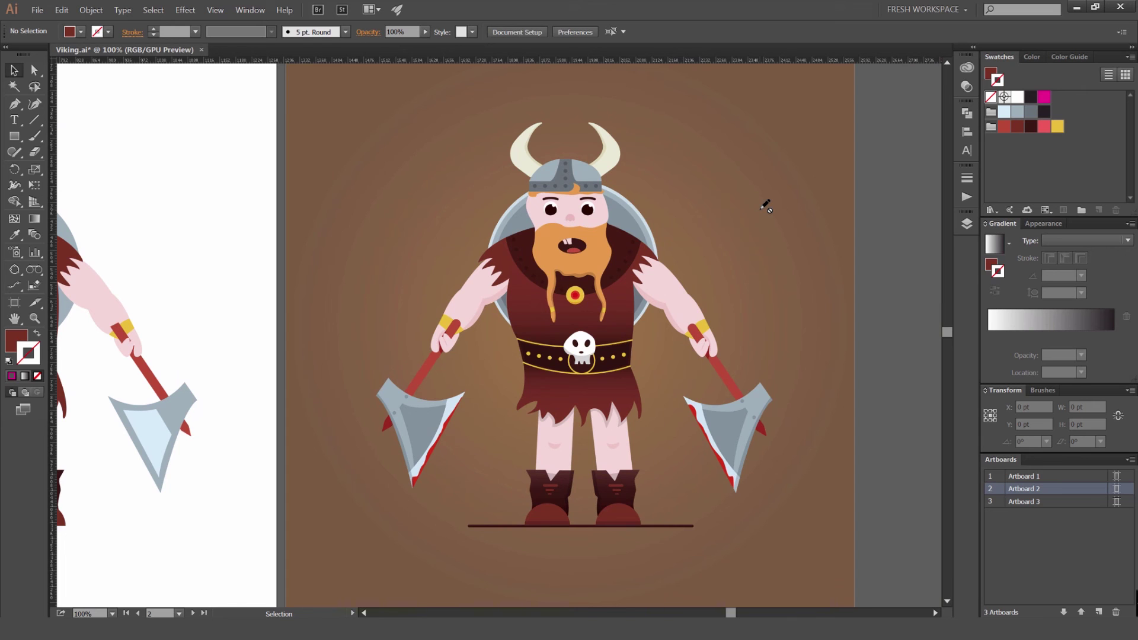
pyautogui.moveTo(764, 205); pyautogui.dragTo(734, 207)
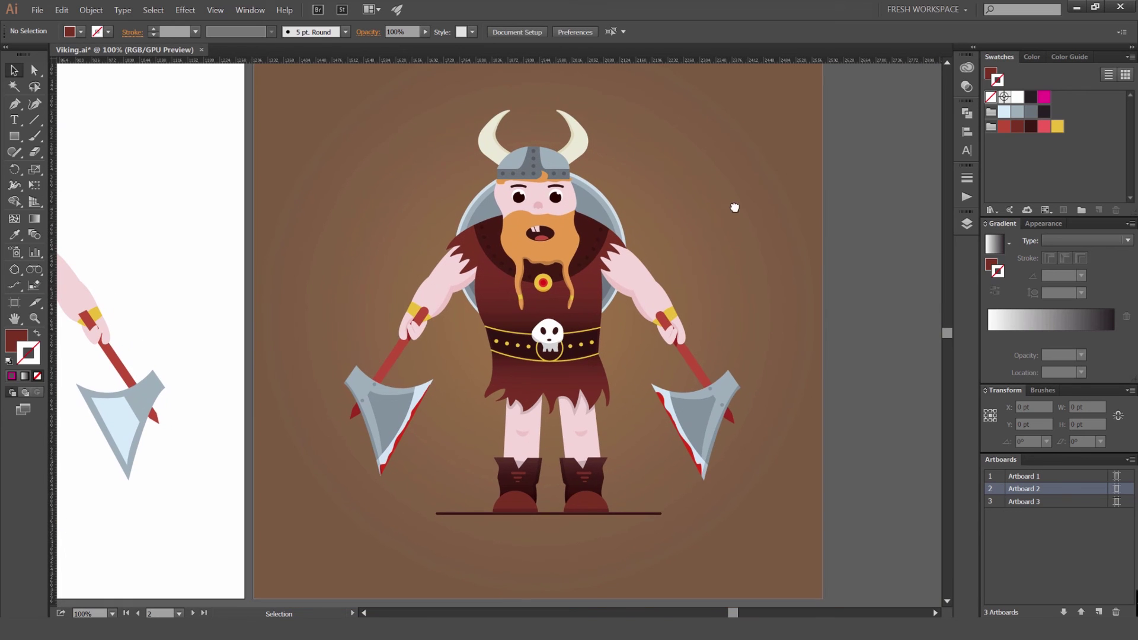
# Step: Make the third artboard active and examine the pendant, braids and belt skull of the detailed Viking up close
pyautogui.click(692, 270)
pyautogui.scroll(2, 599, 303)
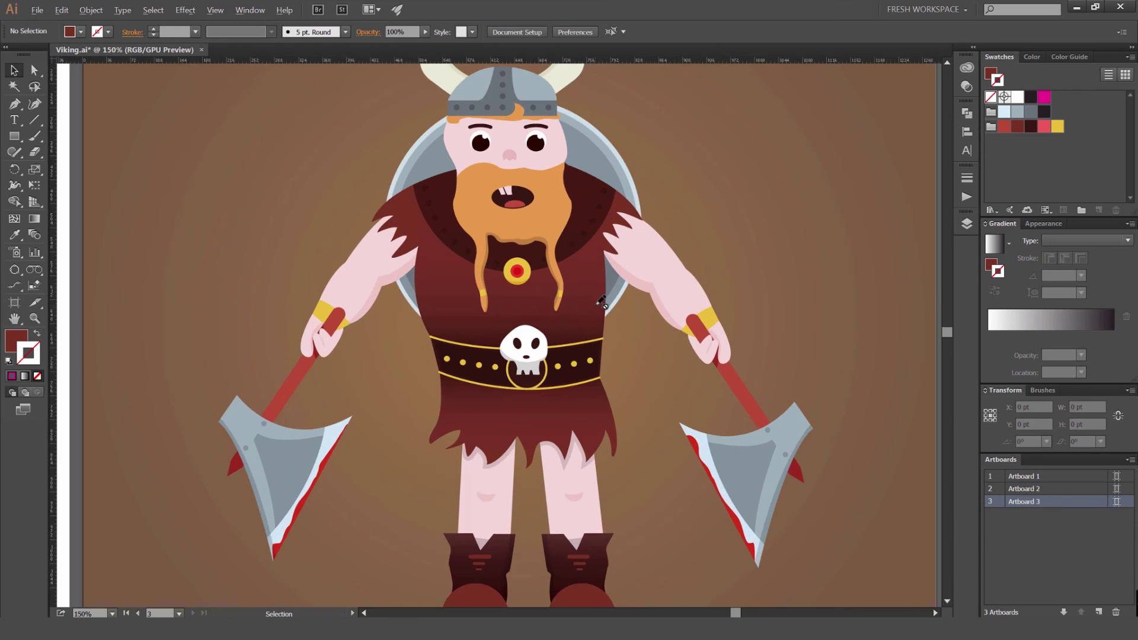
pyautogui.scroll(3, 509, 274)
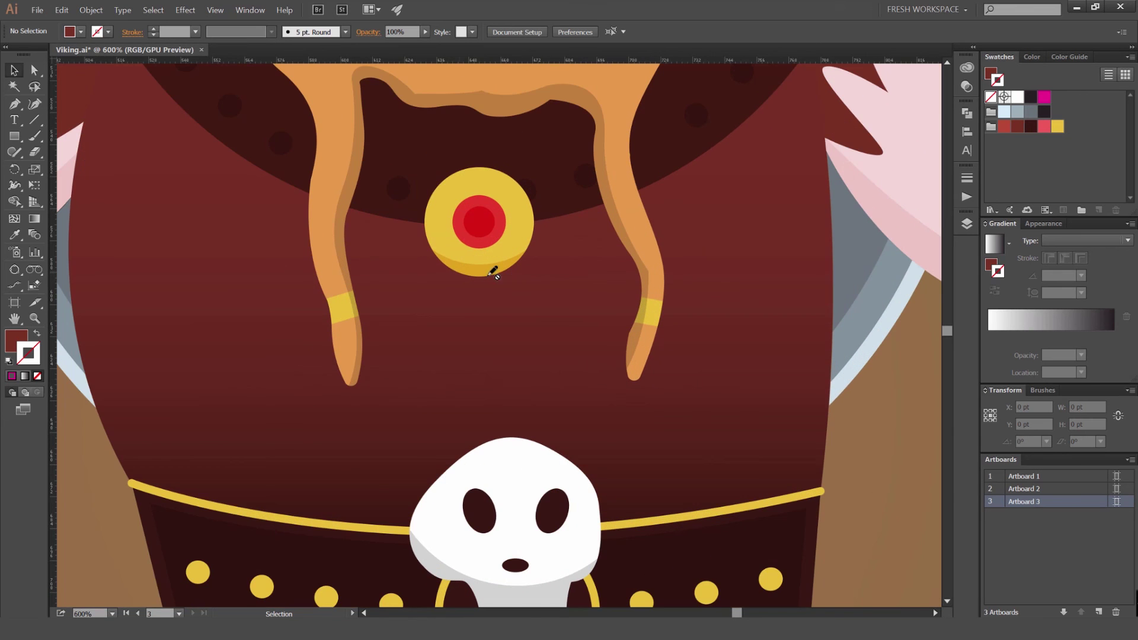
pyautogui.scroll(-3, 438, 425)
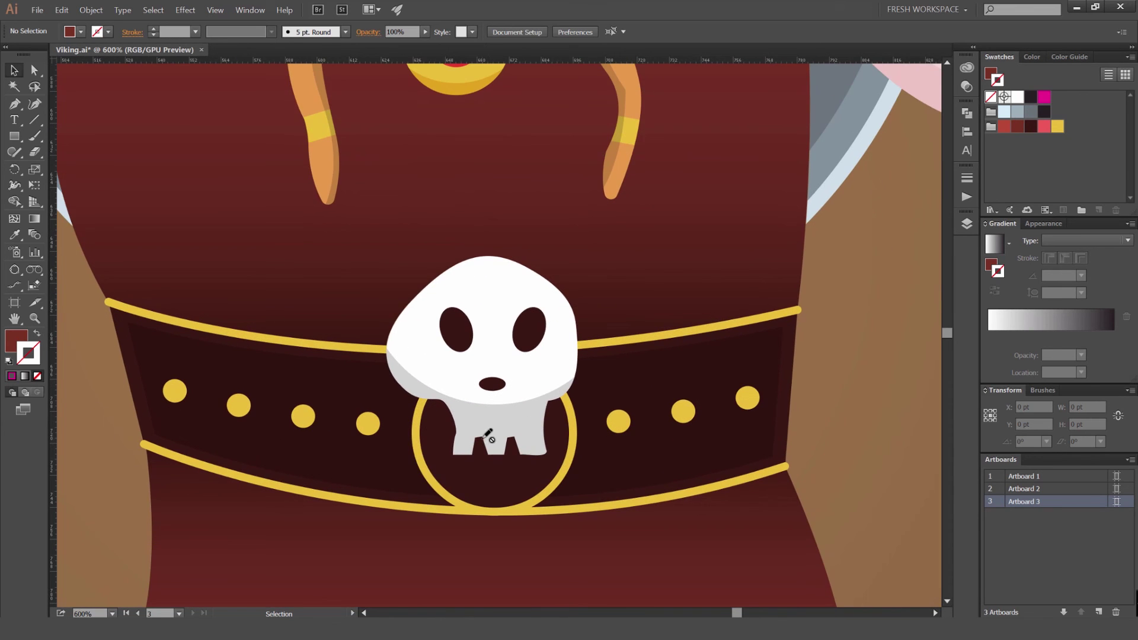
pyautogui.scroll(-2, 490, 437)
pyautogui.moveTo(601, 335); pyautogui.dragTo(580, 287)
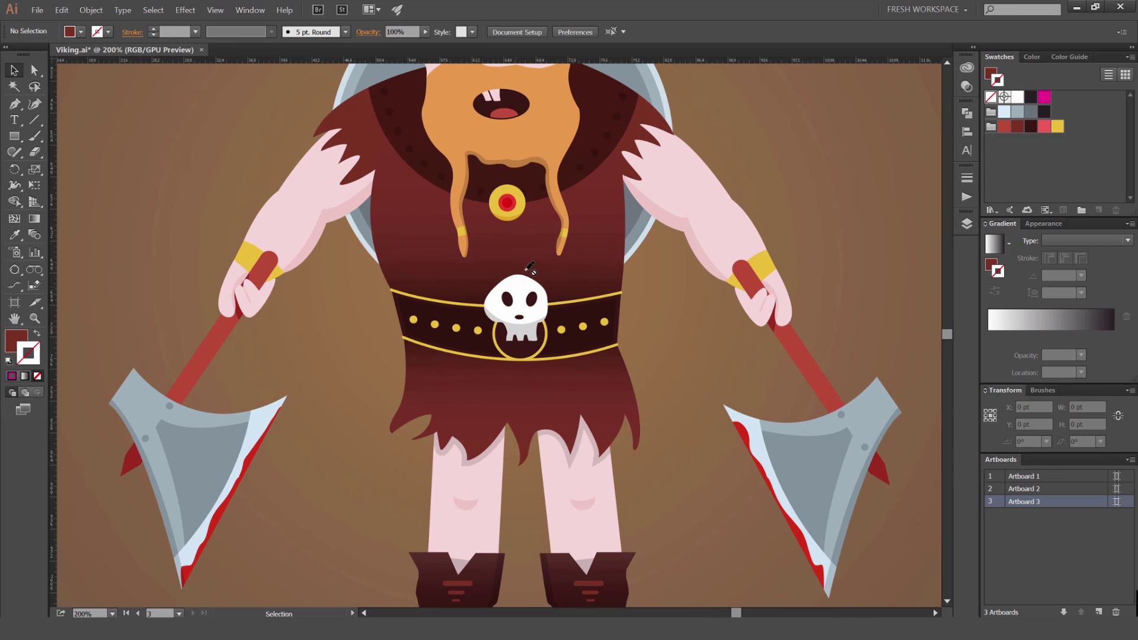
# Step: Unlock the Body layer and select the detailed Viking's tunic to check its gradient fill
pyautogui.click(967, 224)
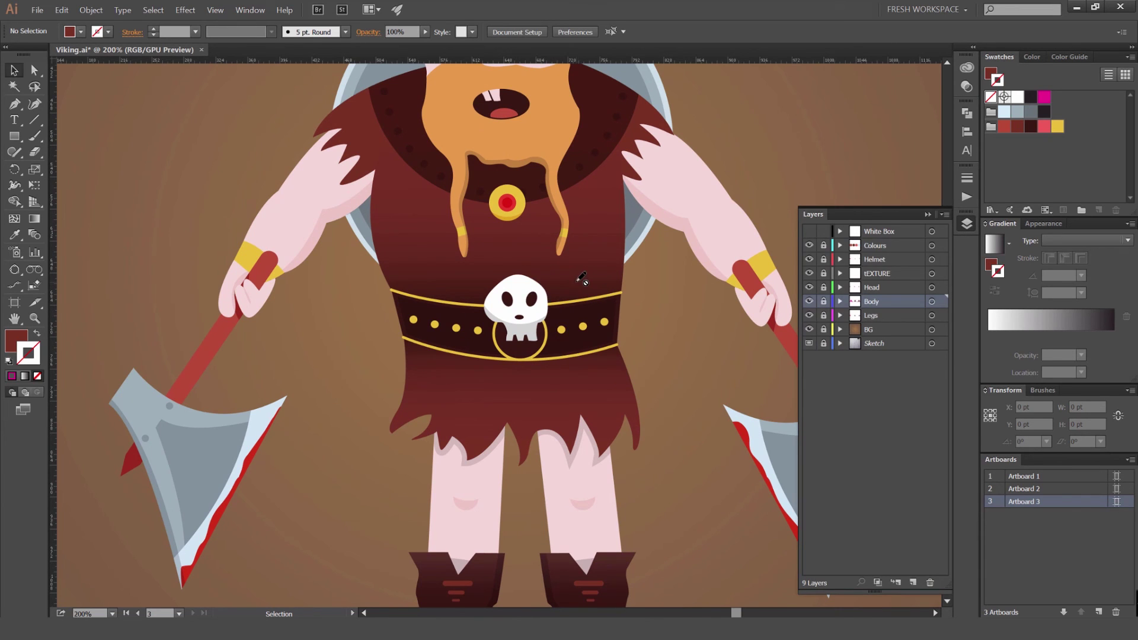
pyautogui.click(824, 302)
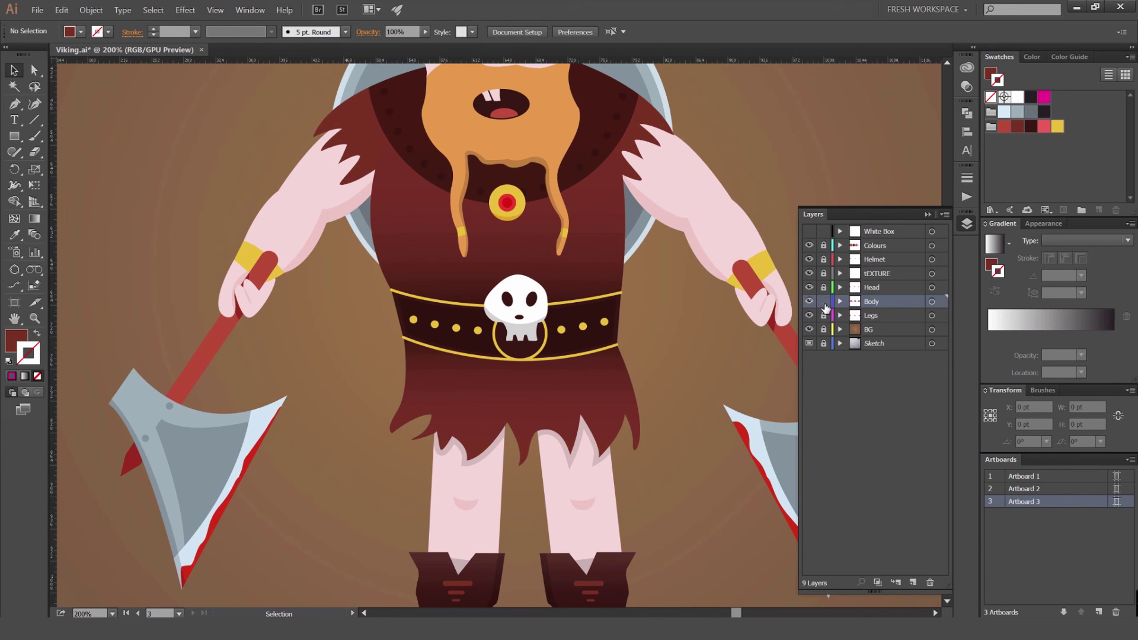
pyautogui.click(602, 289)
pyautogui.hotkey('ctrl', '=')
pyautogui.click(1008, 326)
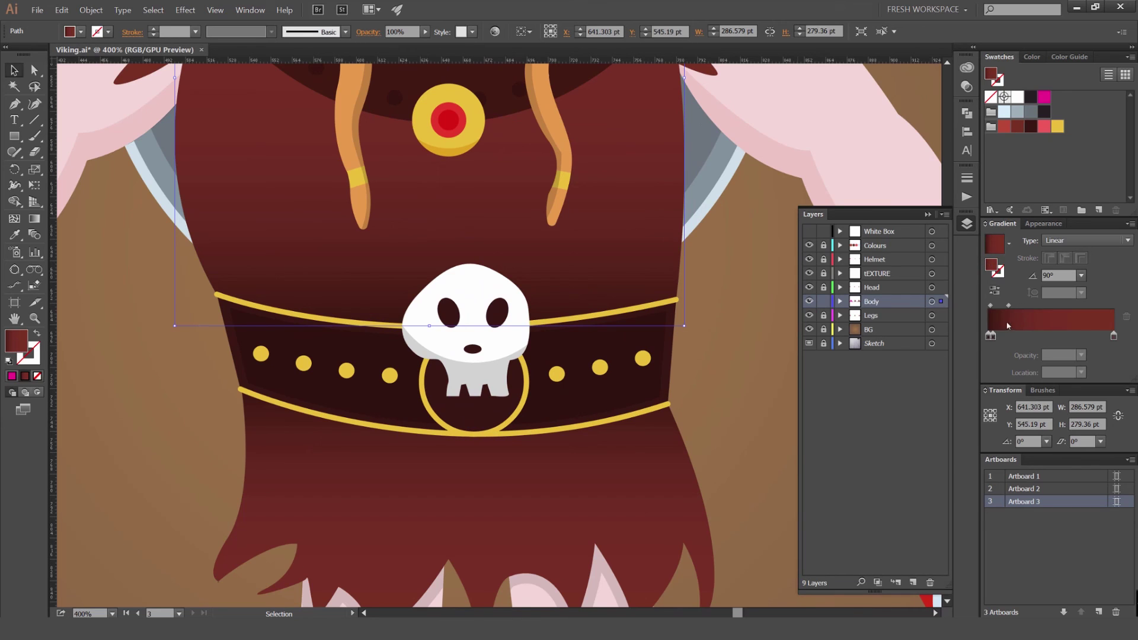
pyautogui.click(967, 225)
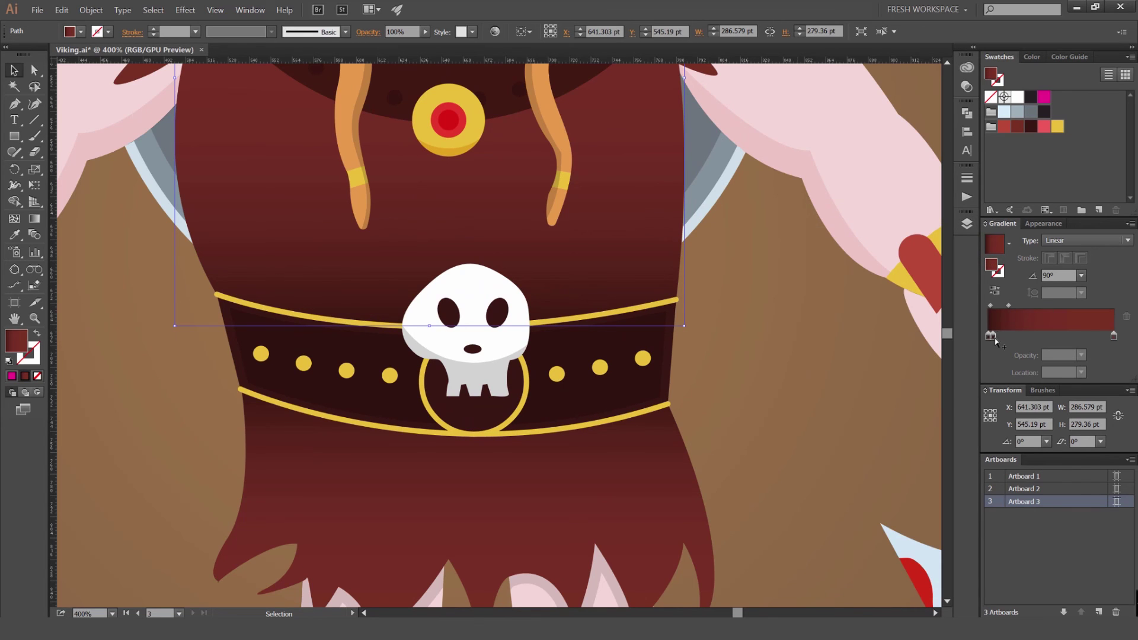
# Step: Select the shadow beneath the tunic's ragged hem and check its blending mode and opacity
pyautogui.press('alt')
pyautogui.press('space')
pyautogui.scroll(-2, 745, 307)
pyautogui.moveTo(701, 230); pyautogui.dragTo(640, 132)
pyautogui.click(612, 284)
pyautogui.scroll(2, 606, 287)
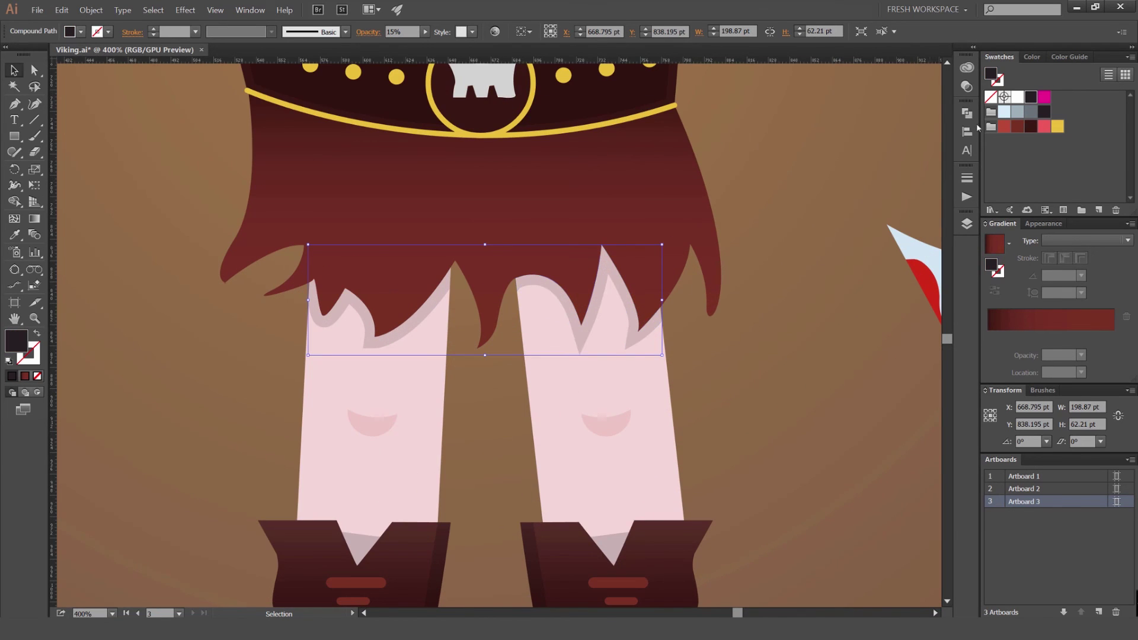
pyautogui.click(967, 86)
pyautogui.click(834, 76)
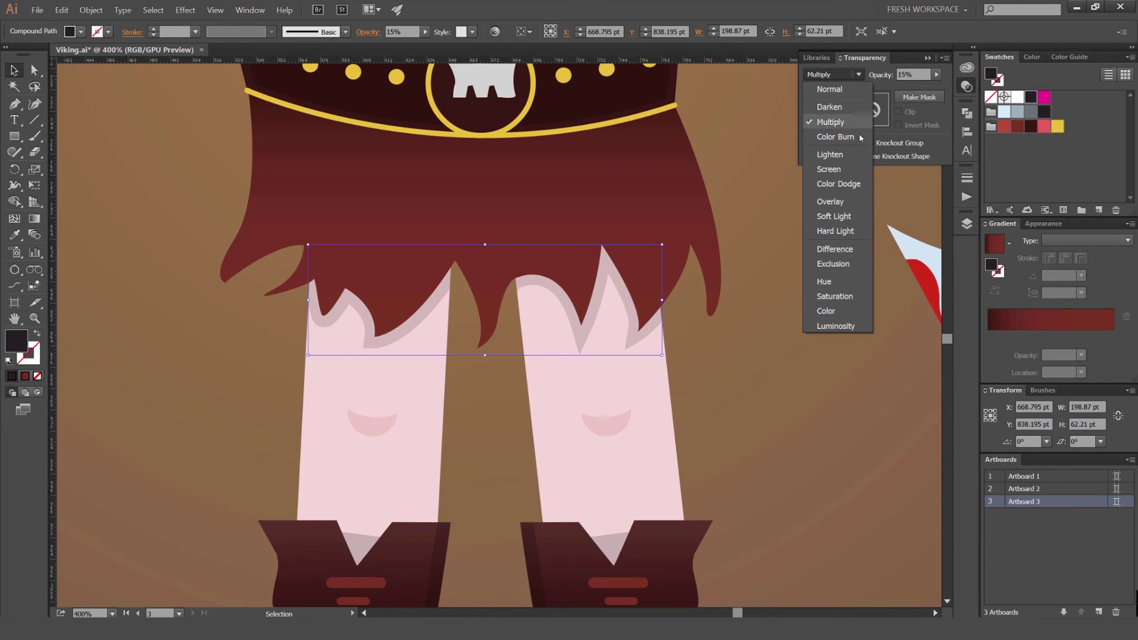
pyautogui.click(837, 219)
pyautogui.click(967, 86)
pyautogui.hotkey('ctrl', '1')
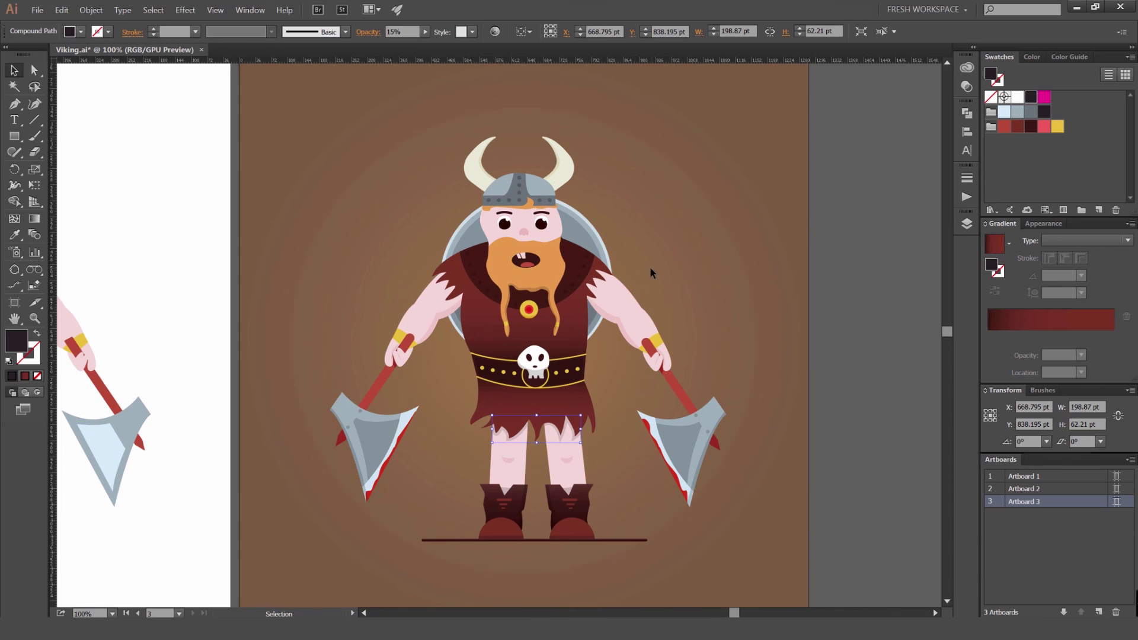
# Step: Examine the fur collar and beard shadow up close, deselect the hem shadow, and review the whole detailed Viking
pyautogui.scroll(2, 517, 298)
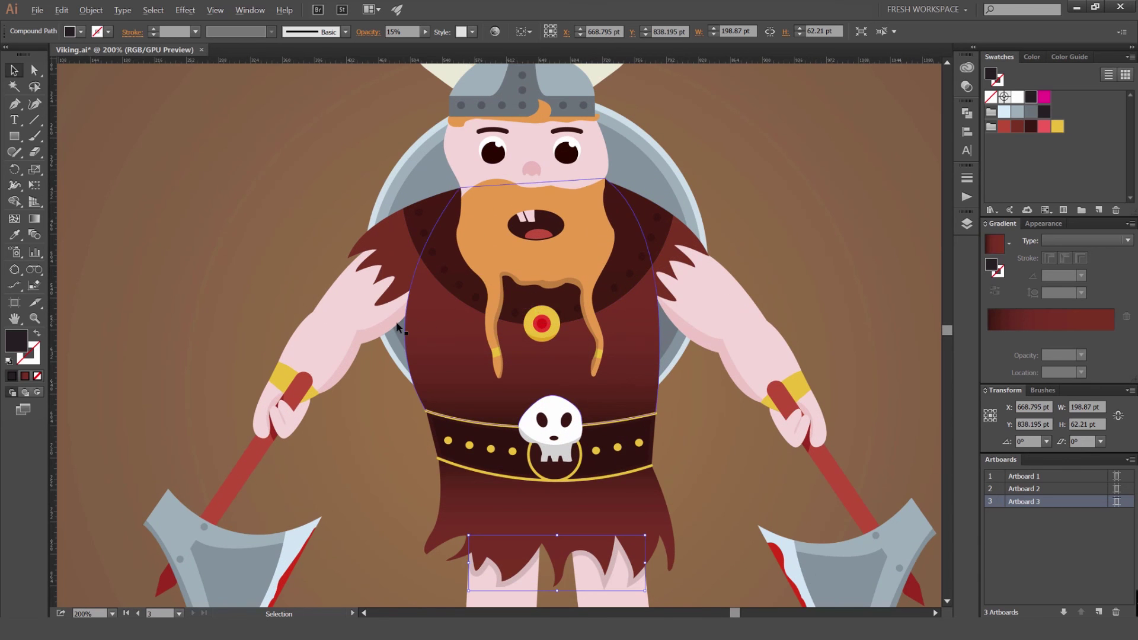
pyautogui.scroll(2, 397, 321)
pyautogui.press('space')
pyautogui.moveTo(639, 222); pyautogui.dragTo(551, 186)
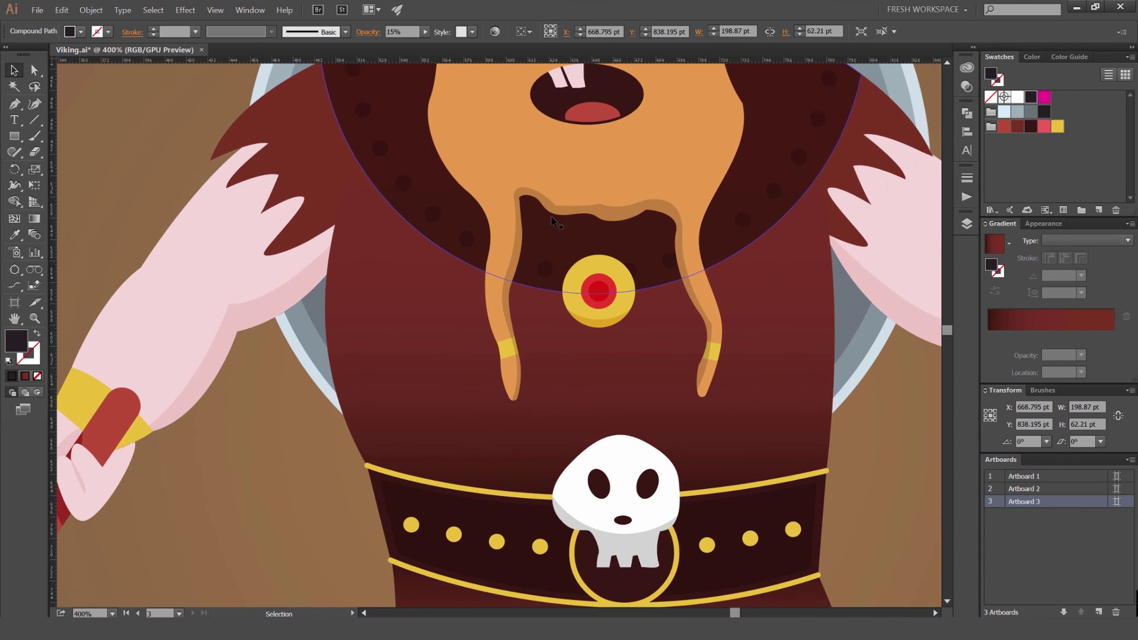
pyautogui.scroll(-2, 387, 420)
pyautogui.press('space')
pyautogui.moveTo(733, 244); pyautogui.dragTo(725, 194)
pyautogui.click(725, 193)
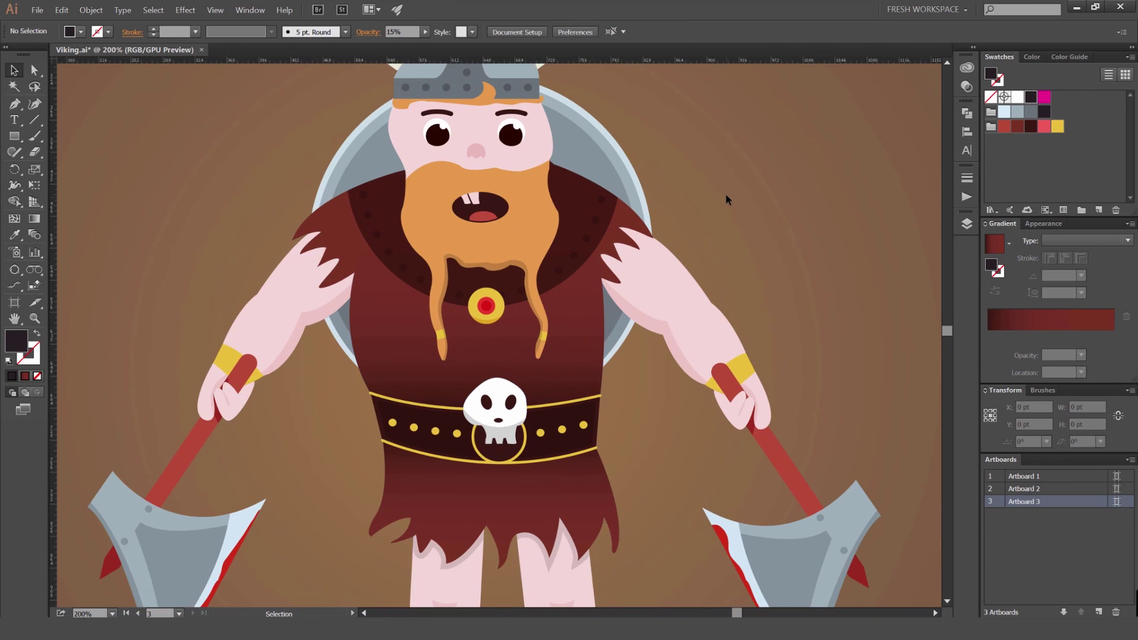
pyautogui.scroll(-1, 726, 193)
pyautogui.press('space')
pyautogui.hotkey('ctrl', '1')
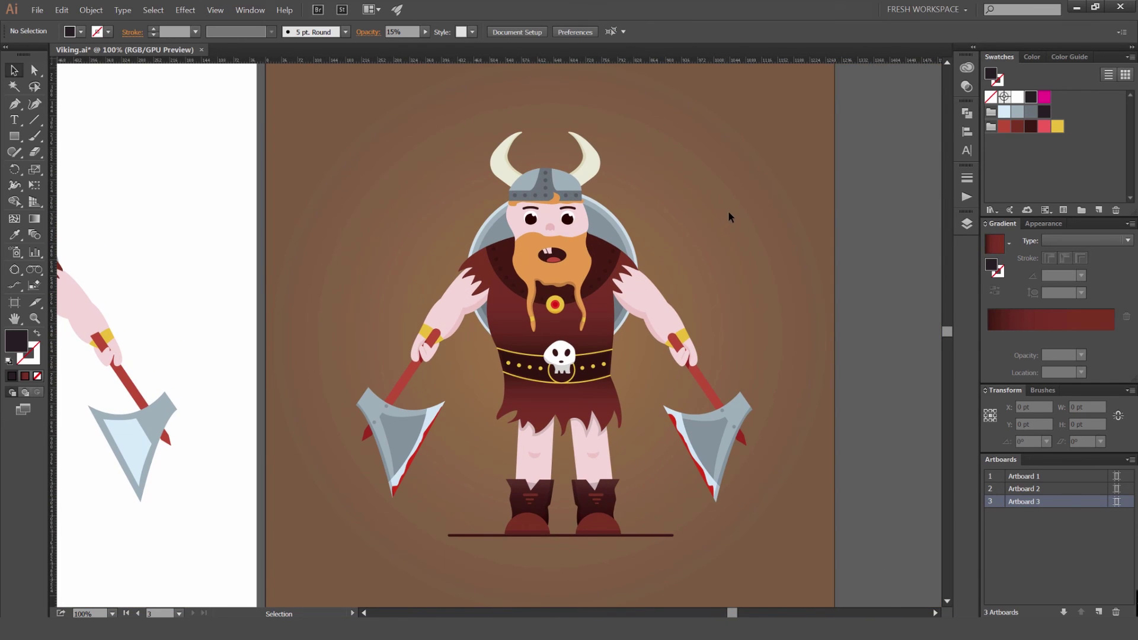
pyautogui.scroll(-1, 728, 211)
pyautogui.scroll(1, 689, 229)
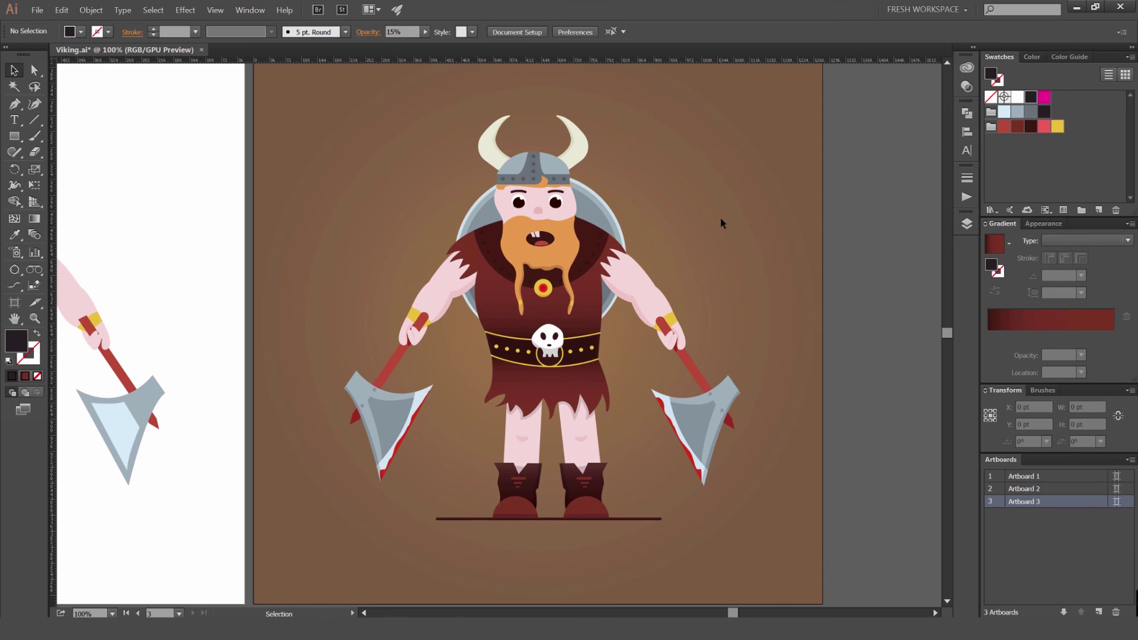